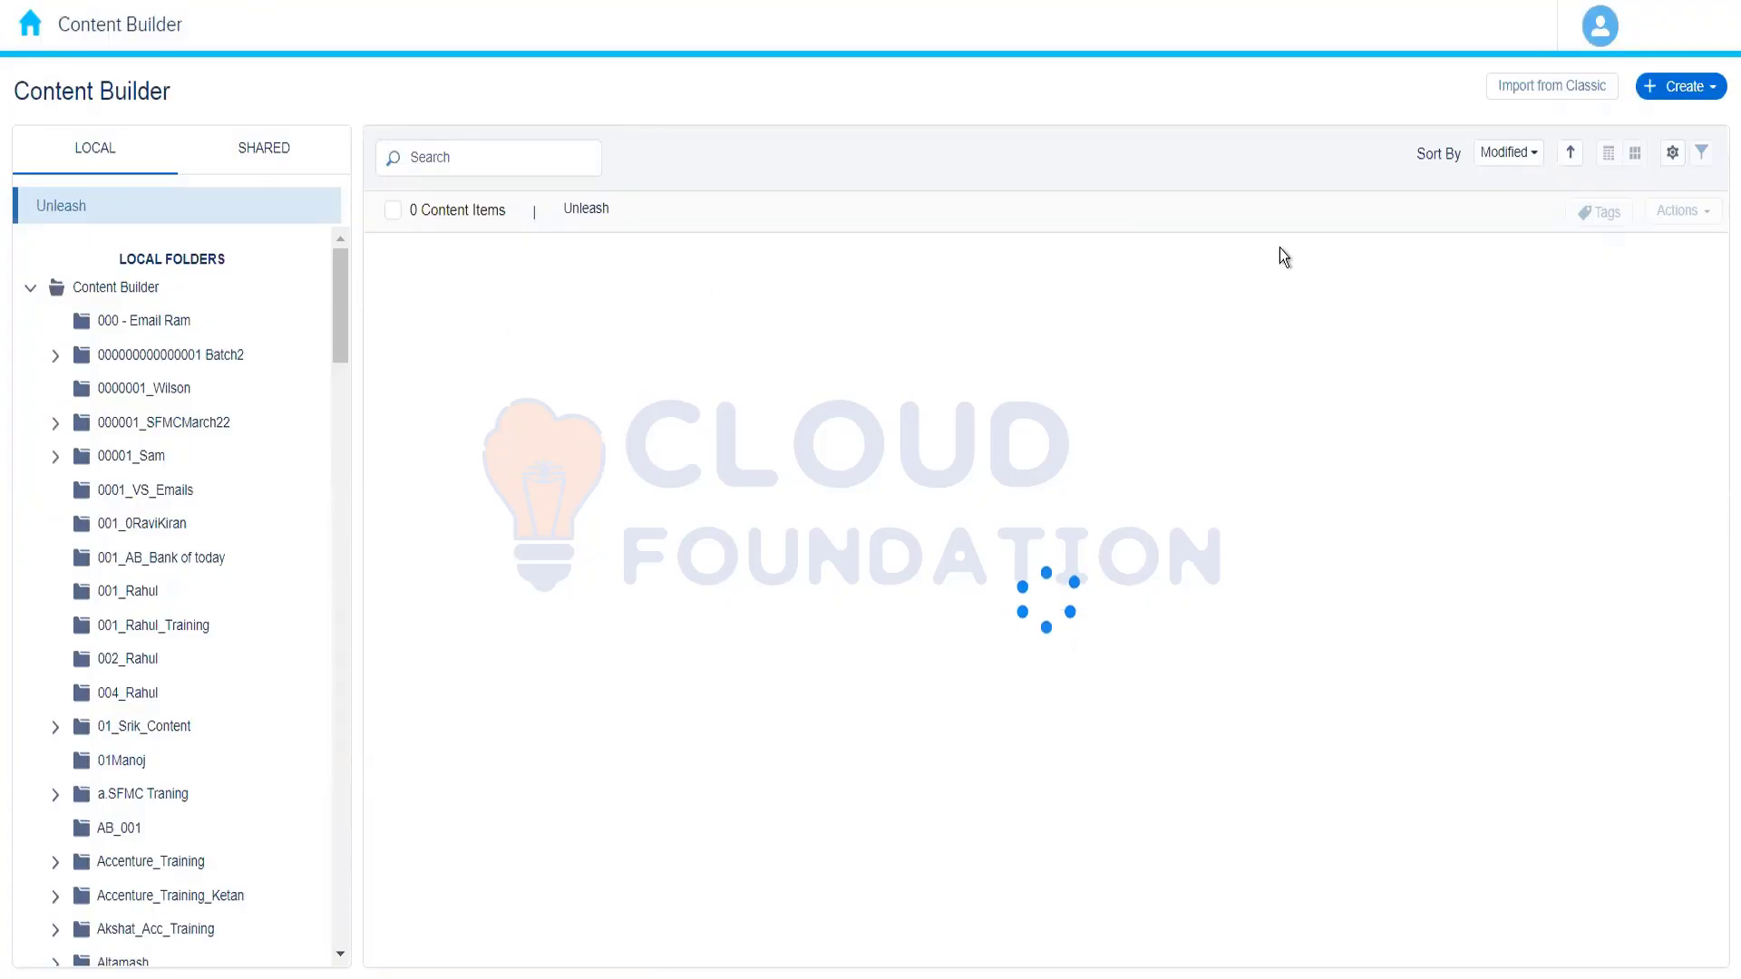
pyautogui.click(1708, 91)
pyautogui.moveTo(1624, 239)
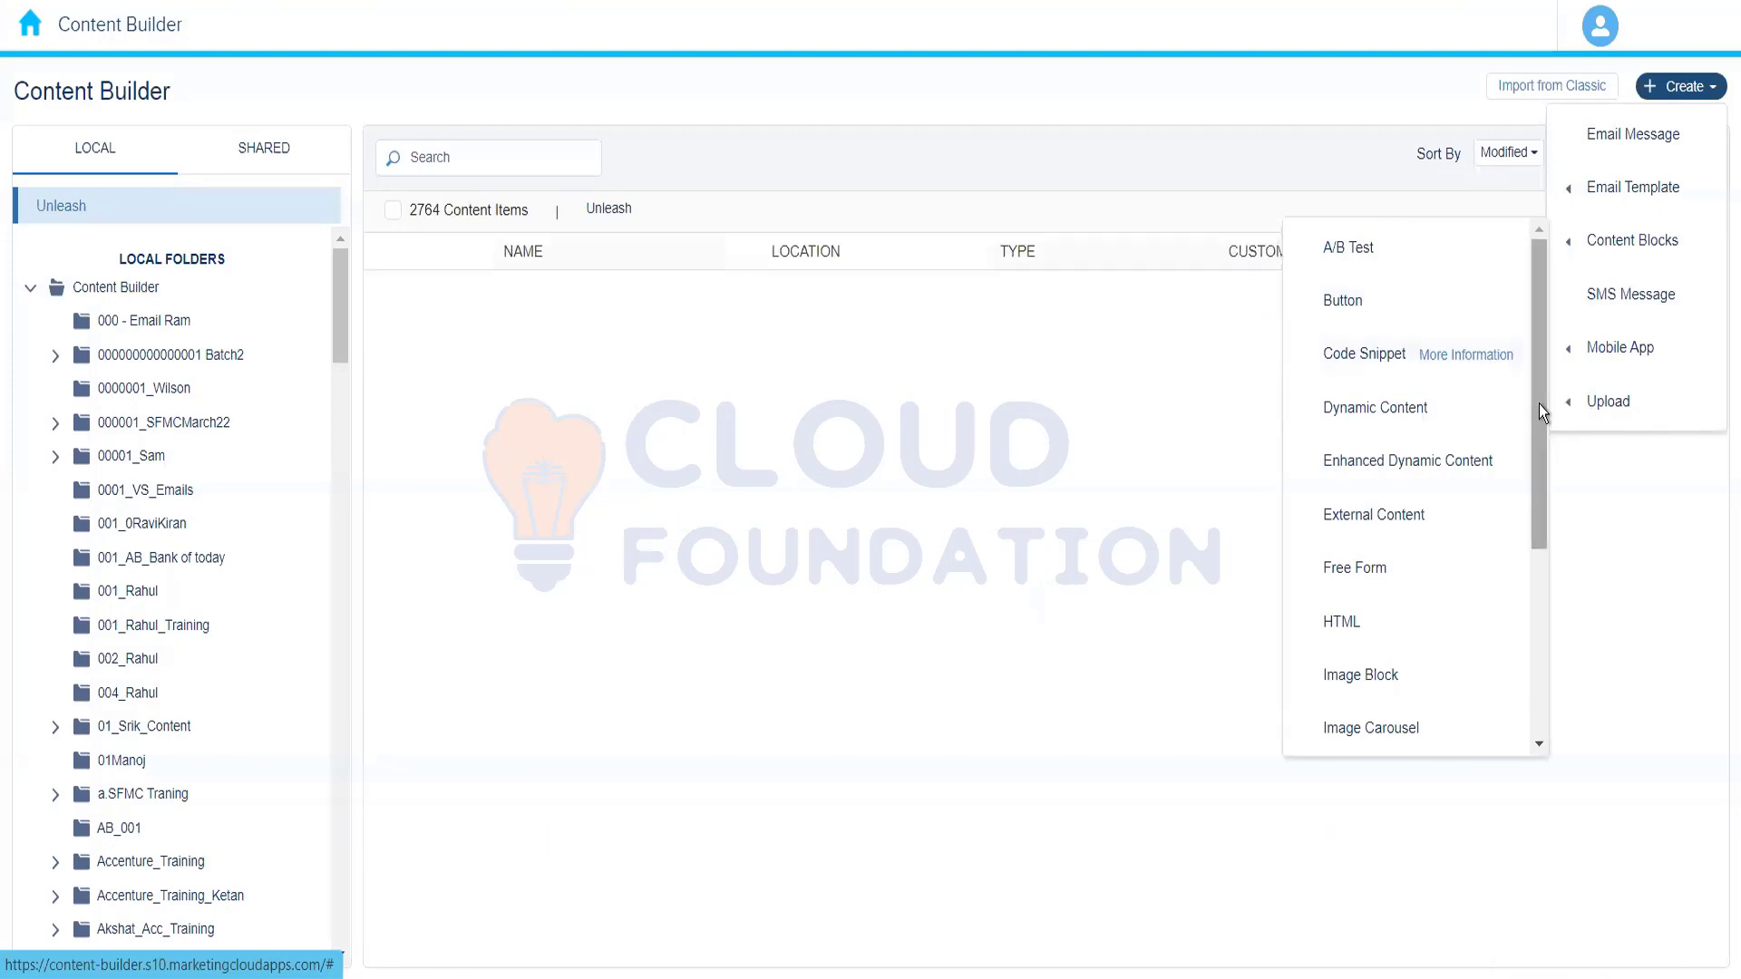
pyautogui.moveTo(1537, 445); pyautogui.dragTo(1538, 338)
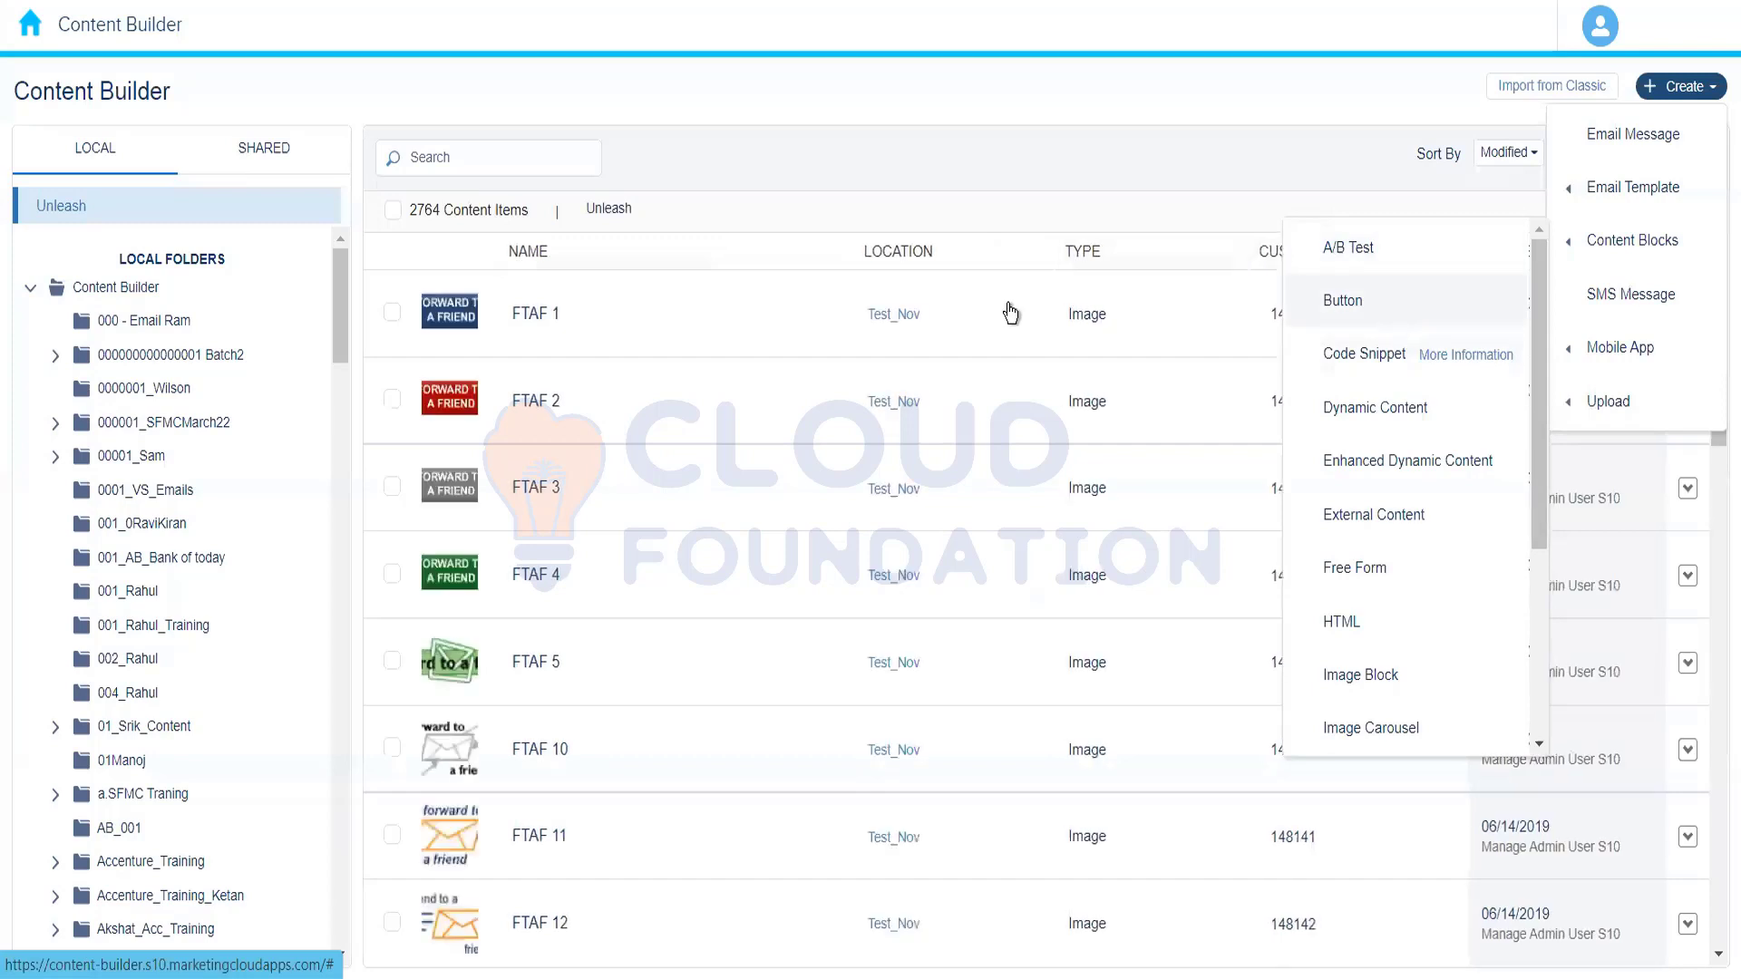
# Start a new Button content block inside the local folder prefixed 004.
pyautogui.click(134, 697)
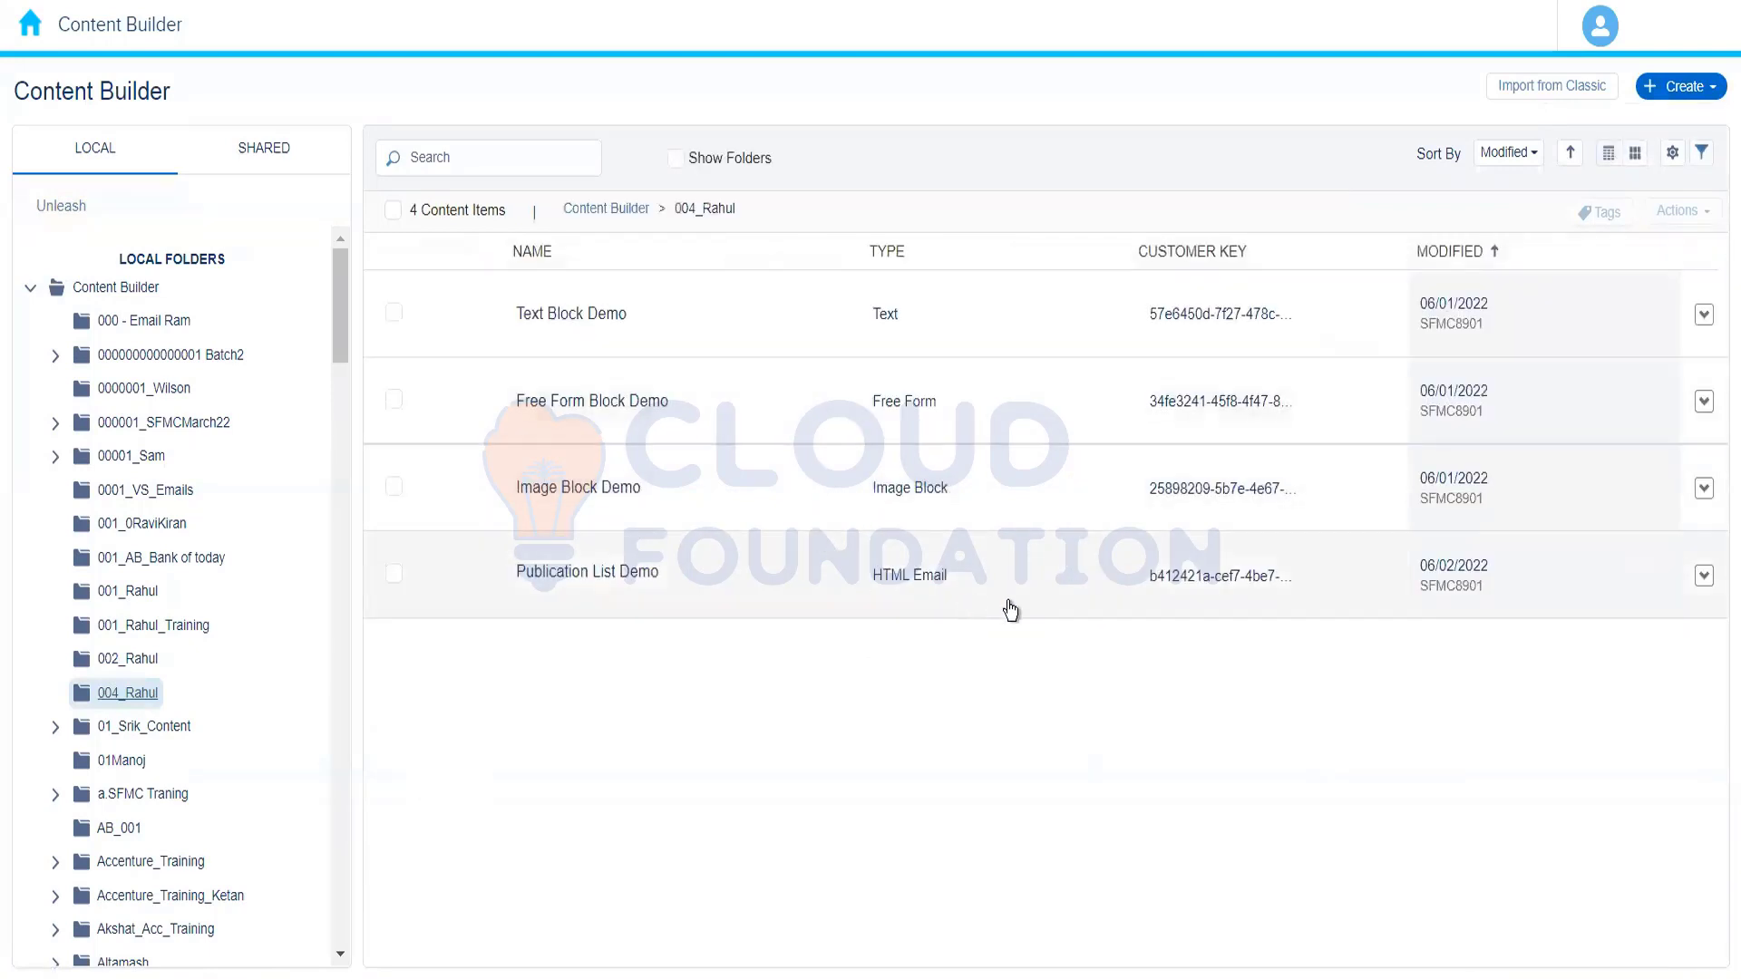
pyautogui.click(1712, 87)
pyautogui.moveTo(1604, 239)
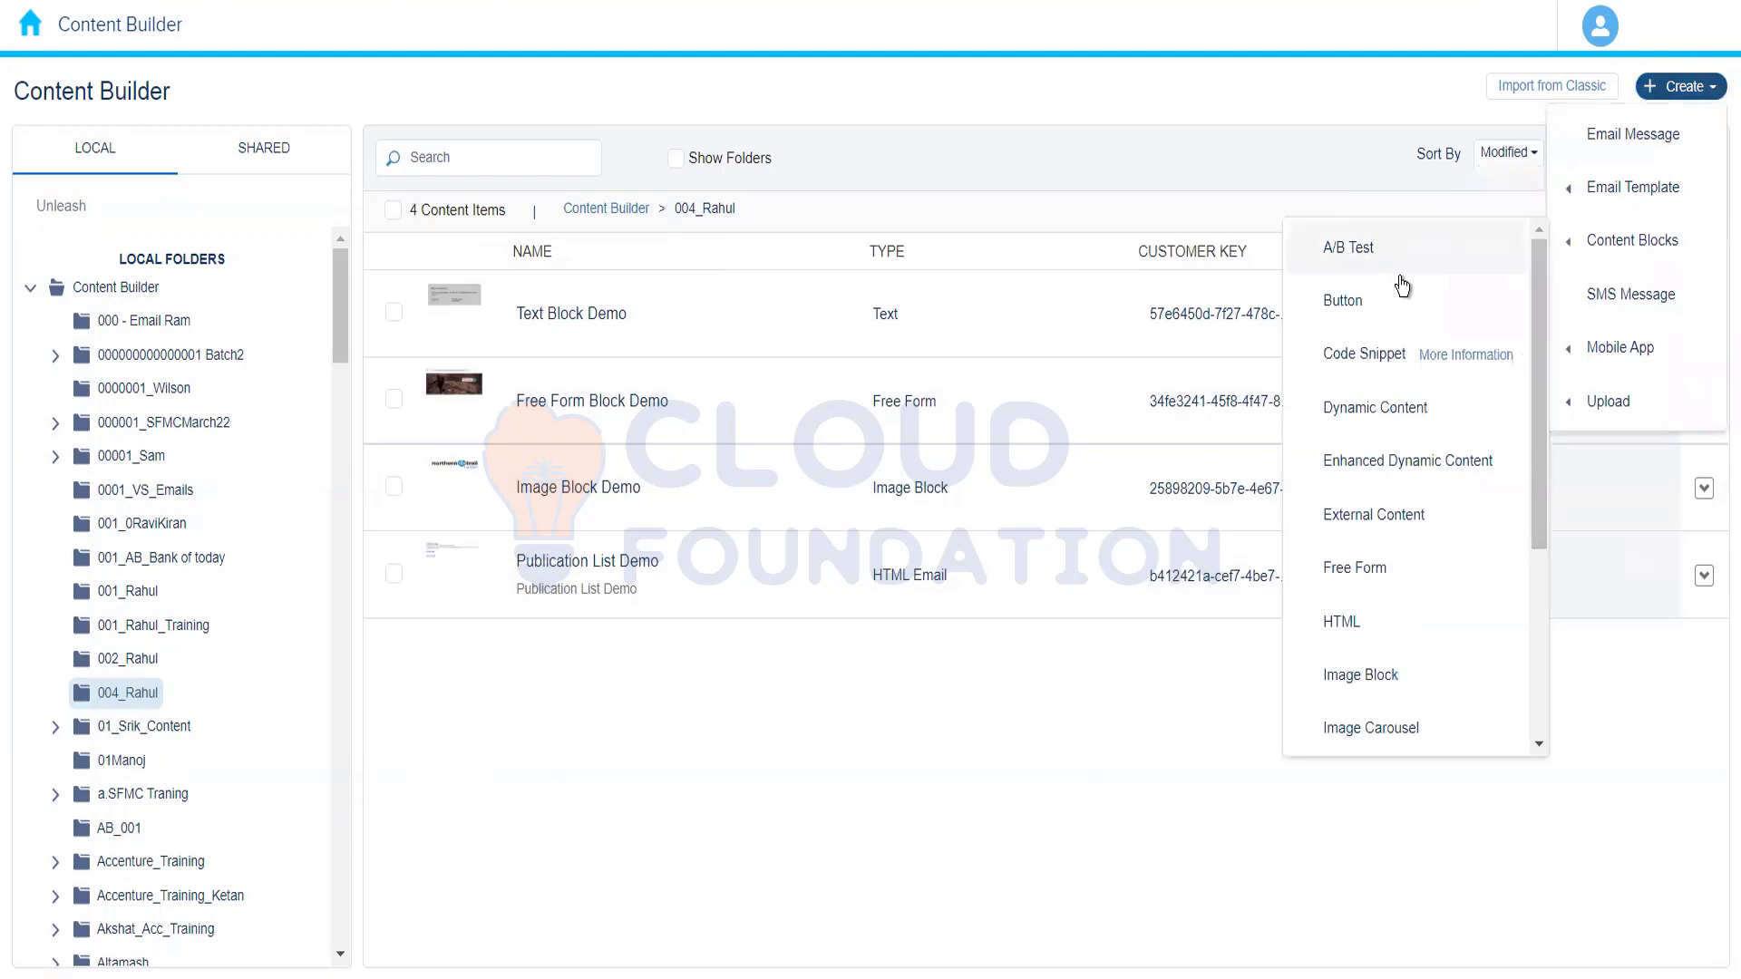
pyautogui.click(1352, 300)
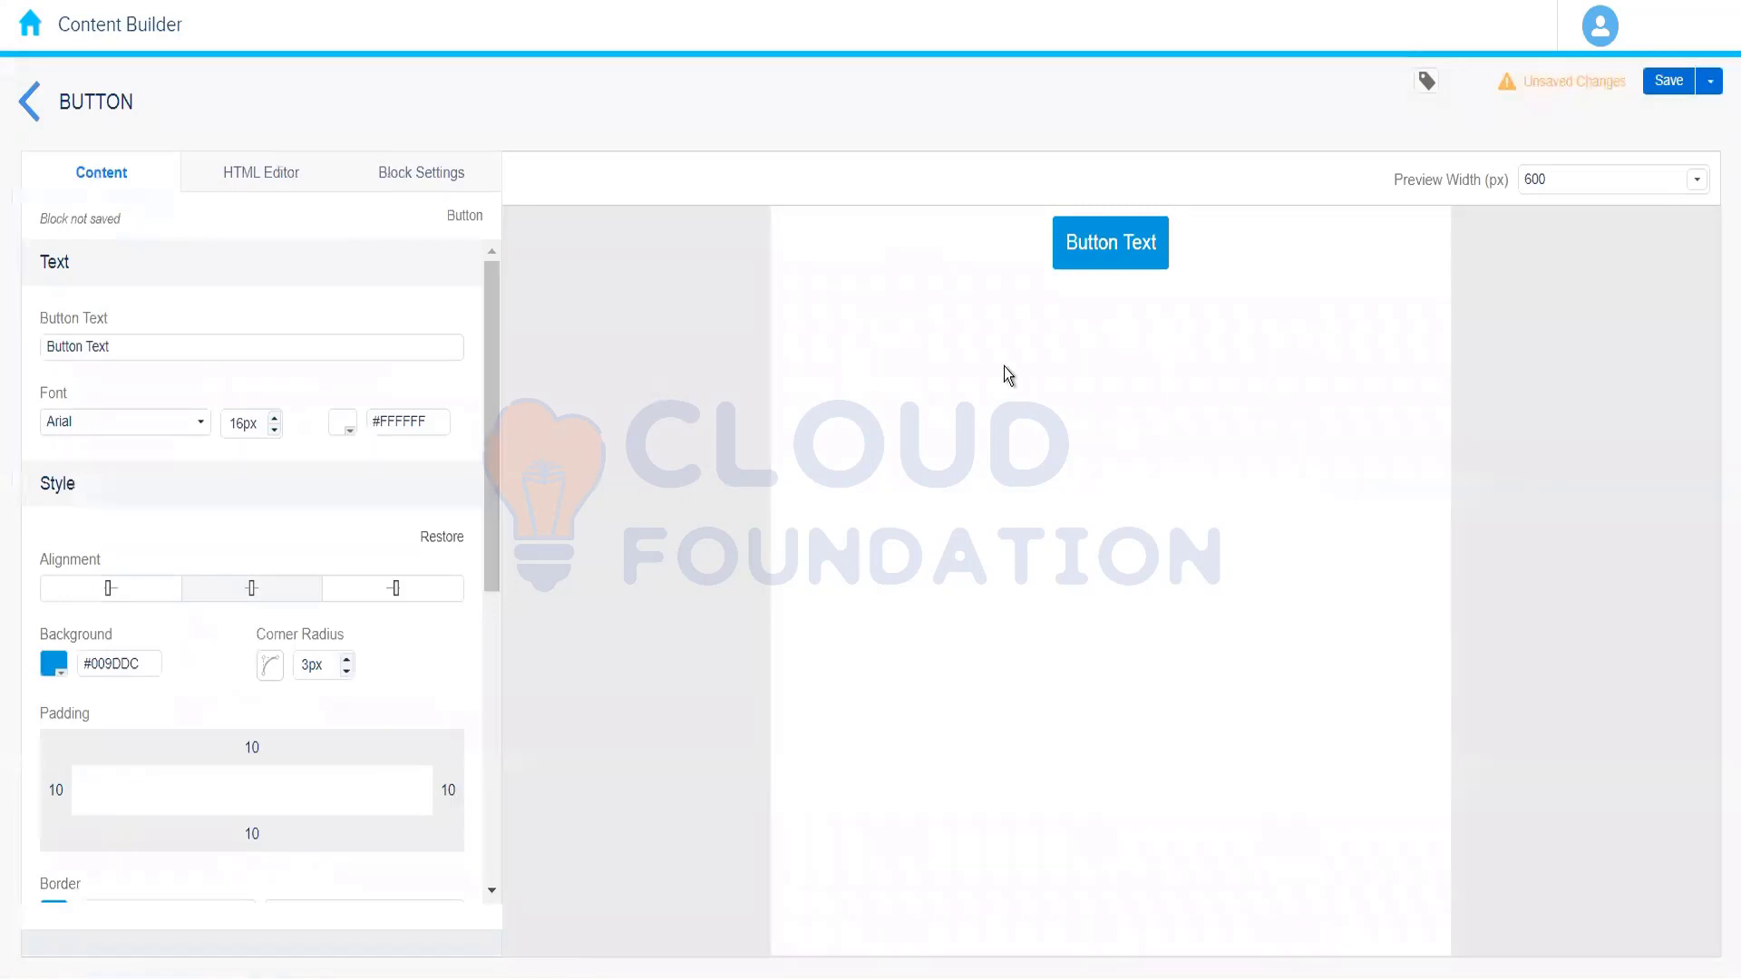
# Replace the default button text with BUY NOW.
pyautogui.click(162, 341)
pyautogui.press('BackSpace')
pyautogui.press('BackSpace')
pyautogui.press('BackSpace')
pyautogui.press('BackSpace')
pyautogui.press('BackSpace')
pyautogui.press('BackSpace')
pyautogui.press('BackSpace')
pyautogui.press('BackSpace')
pyautogui.press('BackSpace')
pyautogui.press('BackSpace')
pyautogui.write('BUY NW')
pyautogui.press('BackSpace')
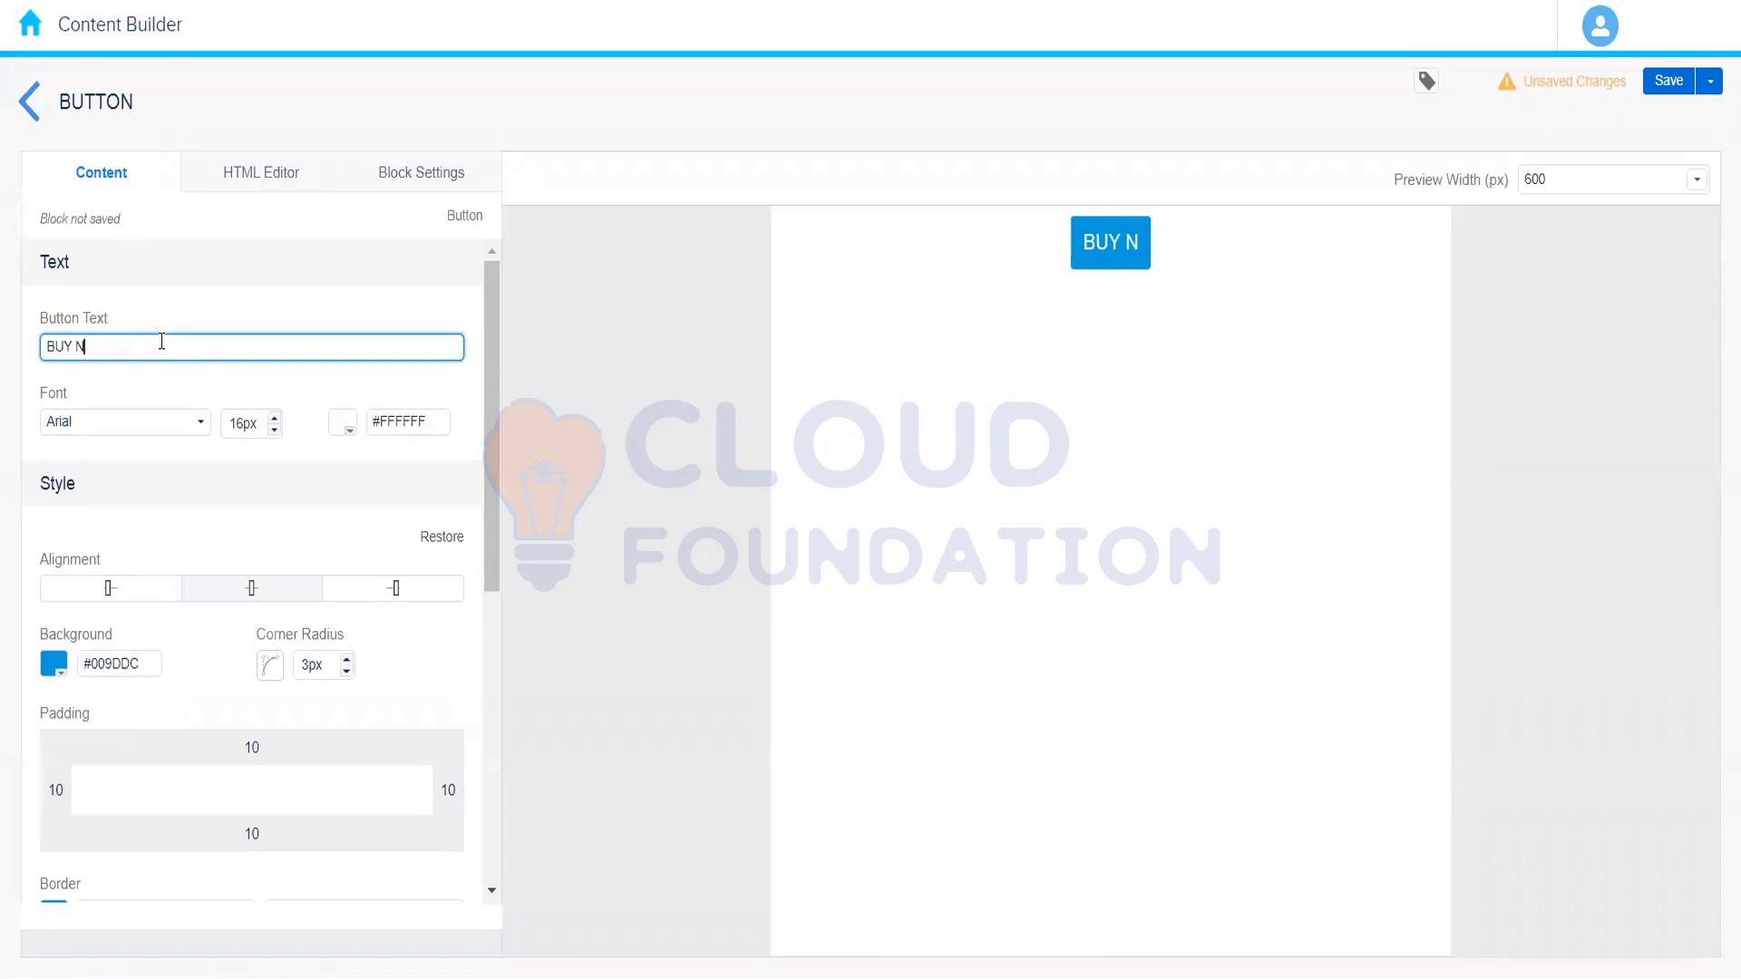
pyautogui.write('OW')
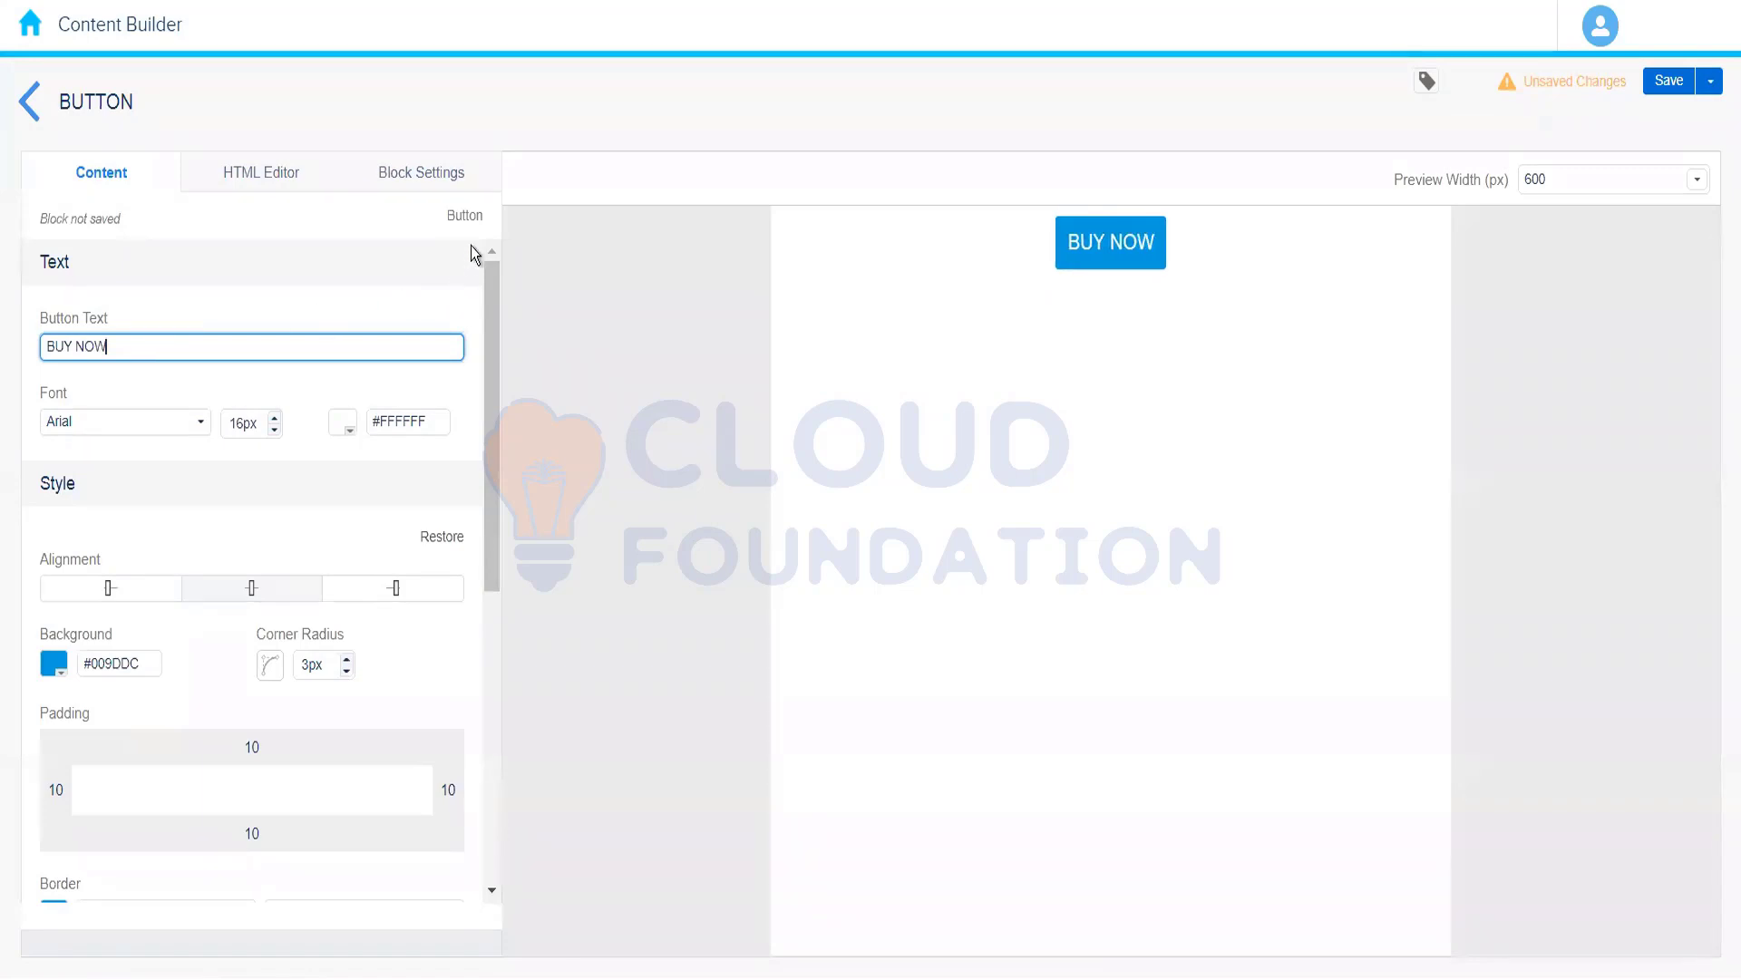
pyautogui.moveTo(493, 356)
pyautogui.mouseDown()
pyautogui.moveTo(475, 514)
pyautogui.moveTo(488, 320)
pyautogui.moveTo(488, 357)
pyautogui.mouseUp()
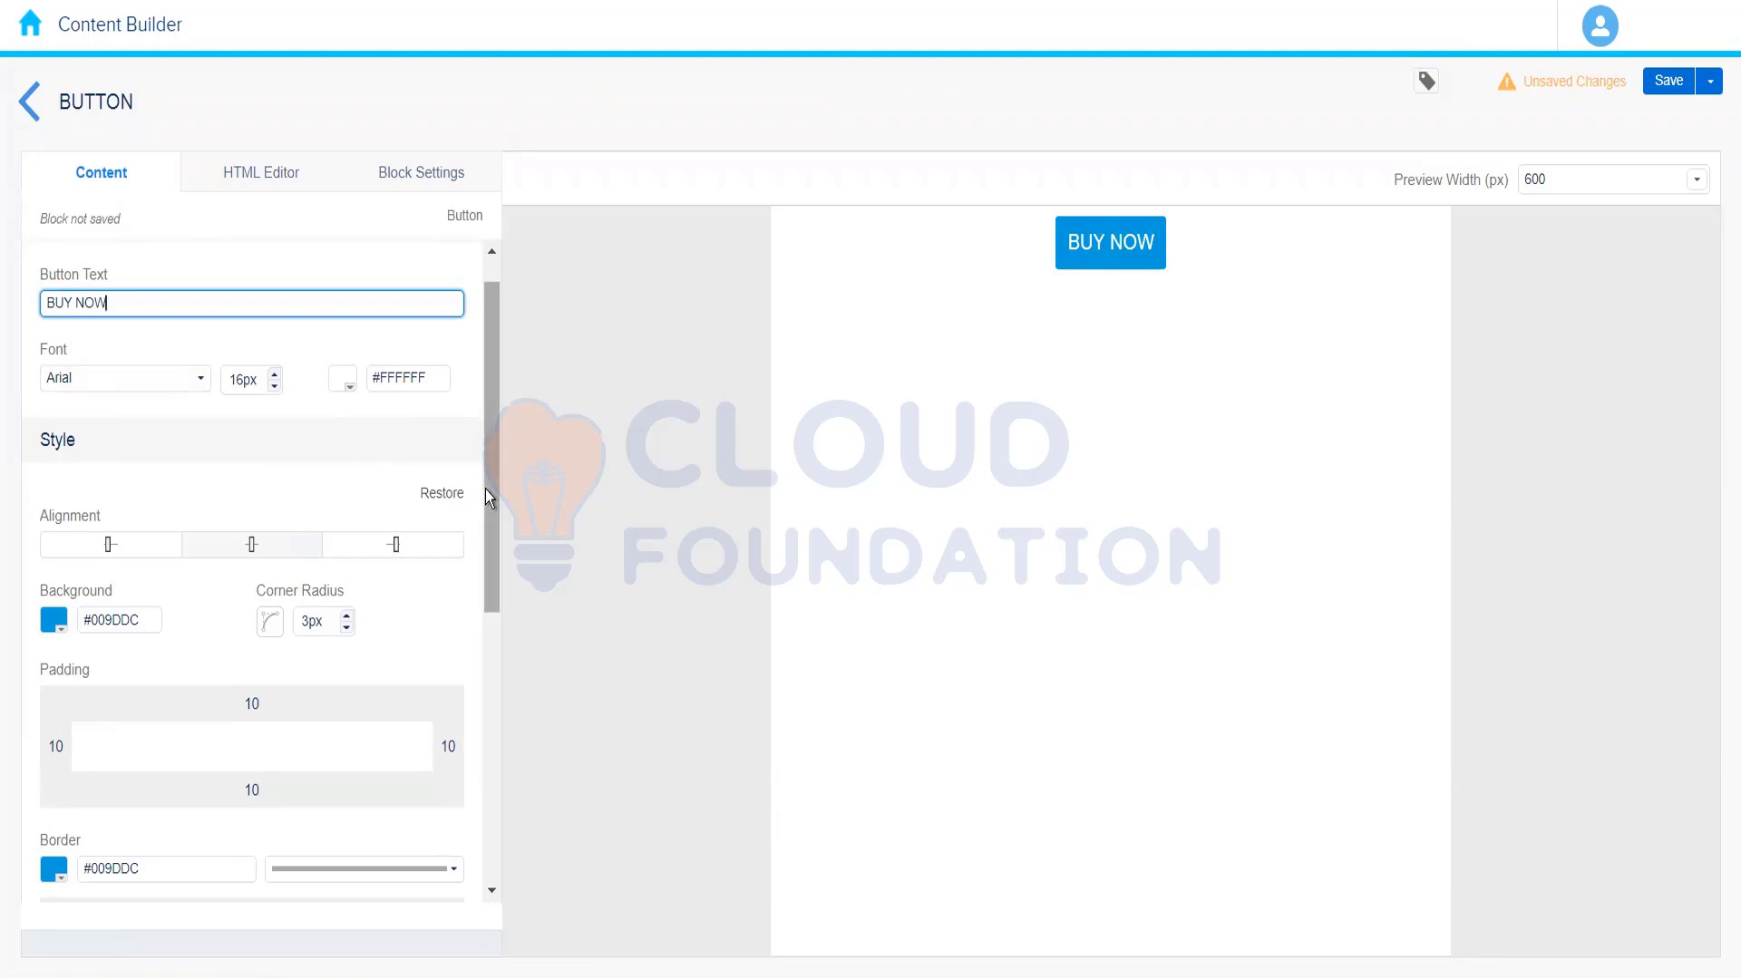
pyautogui.moveTo(487, 488); pyautogui.dragTo(486, 533)
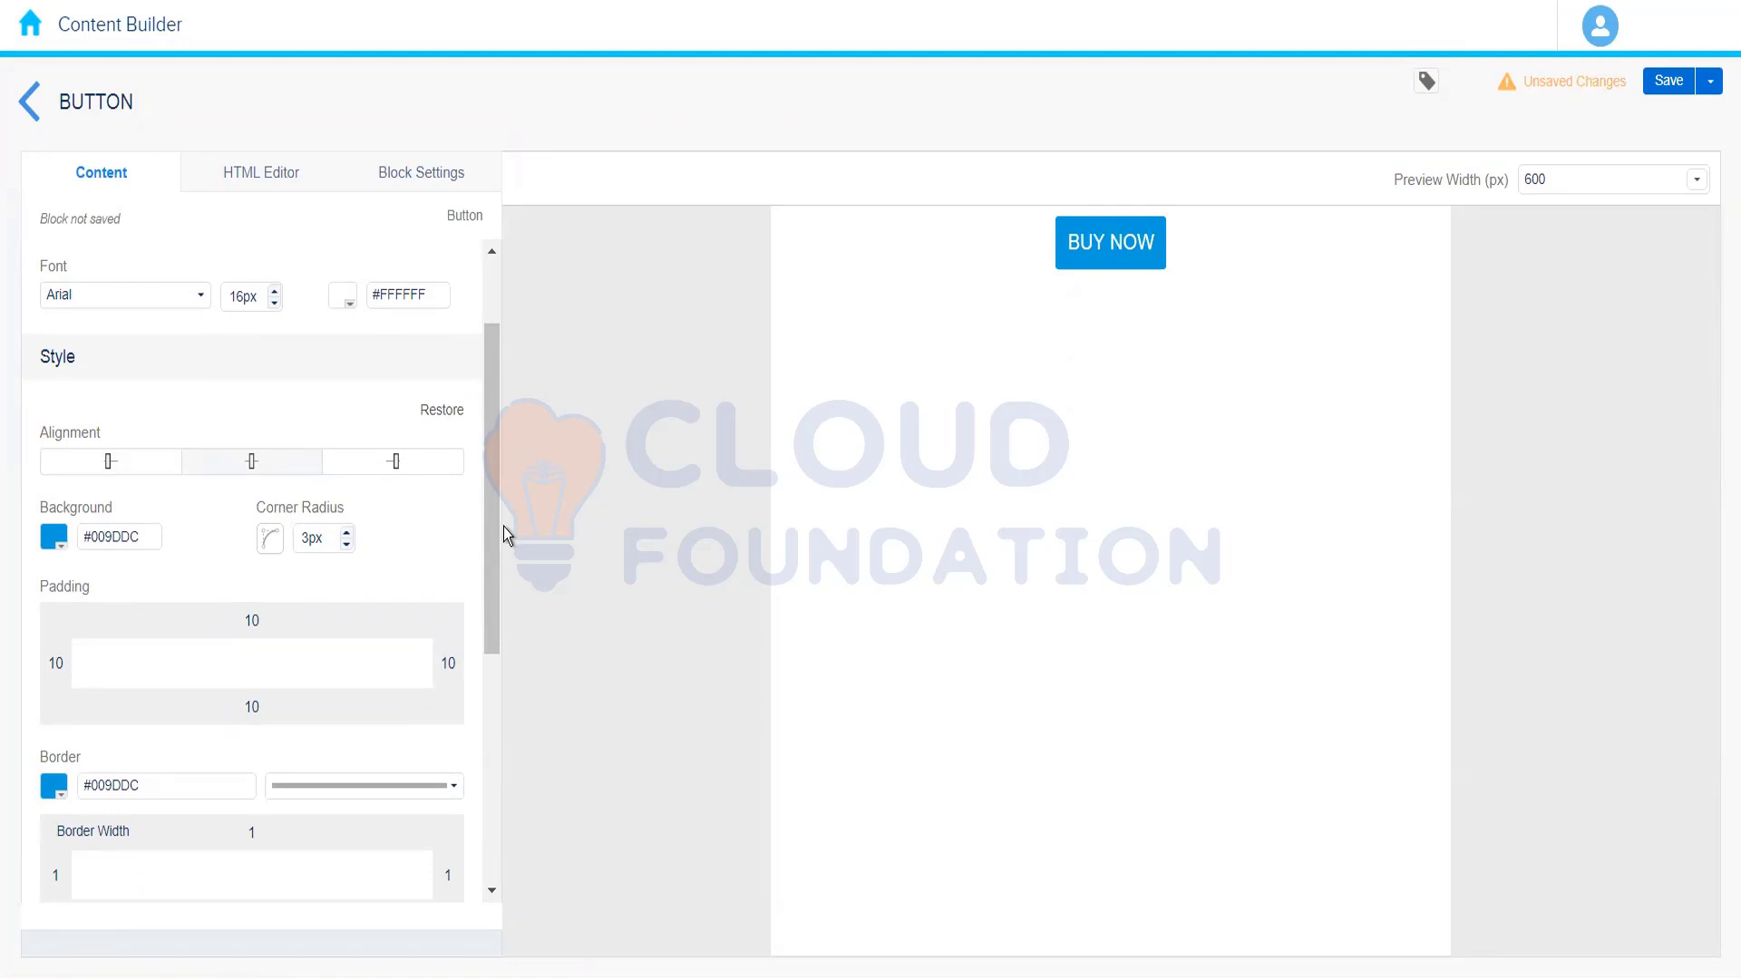
pyautogui.moveTo(498, 530); pyautogui.dragTo(487, 805)
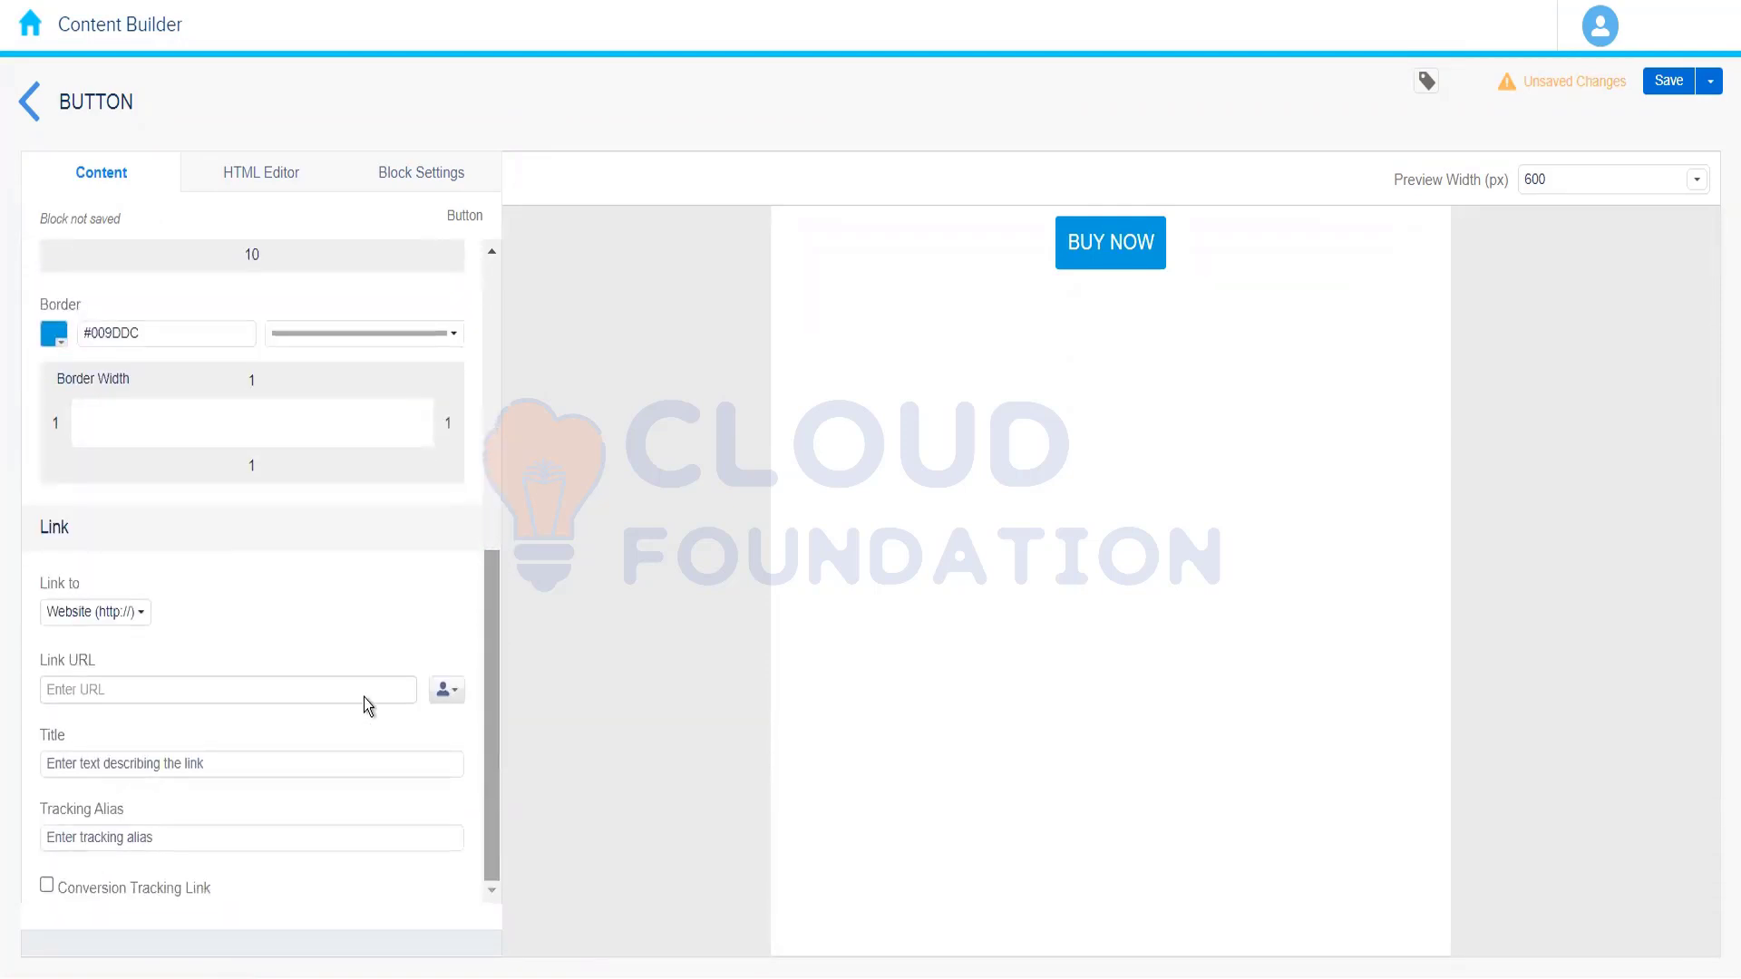
pyautogui.click(285, 692)
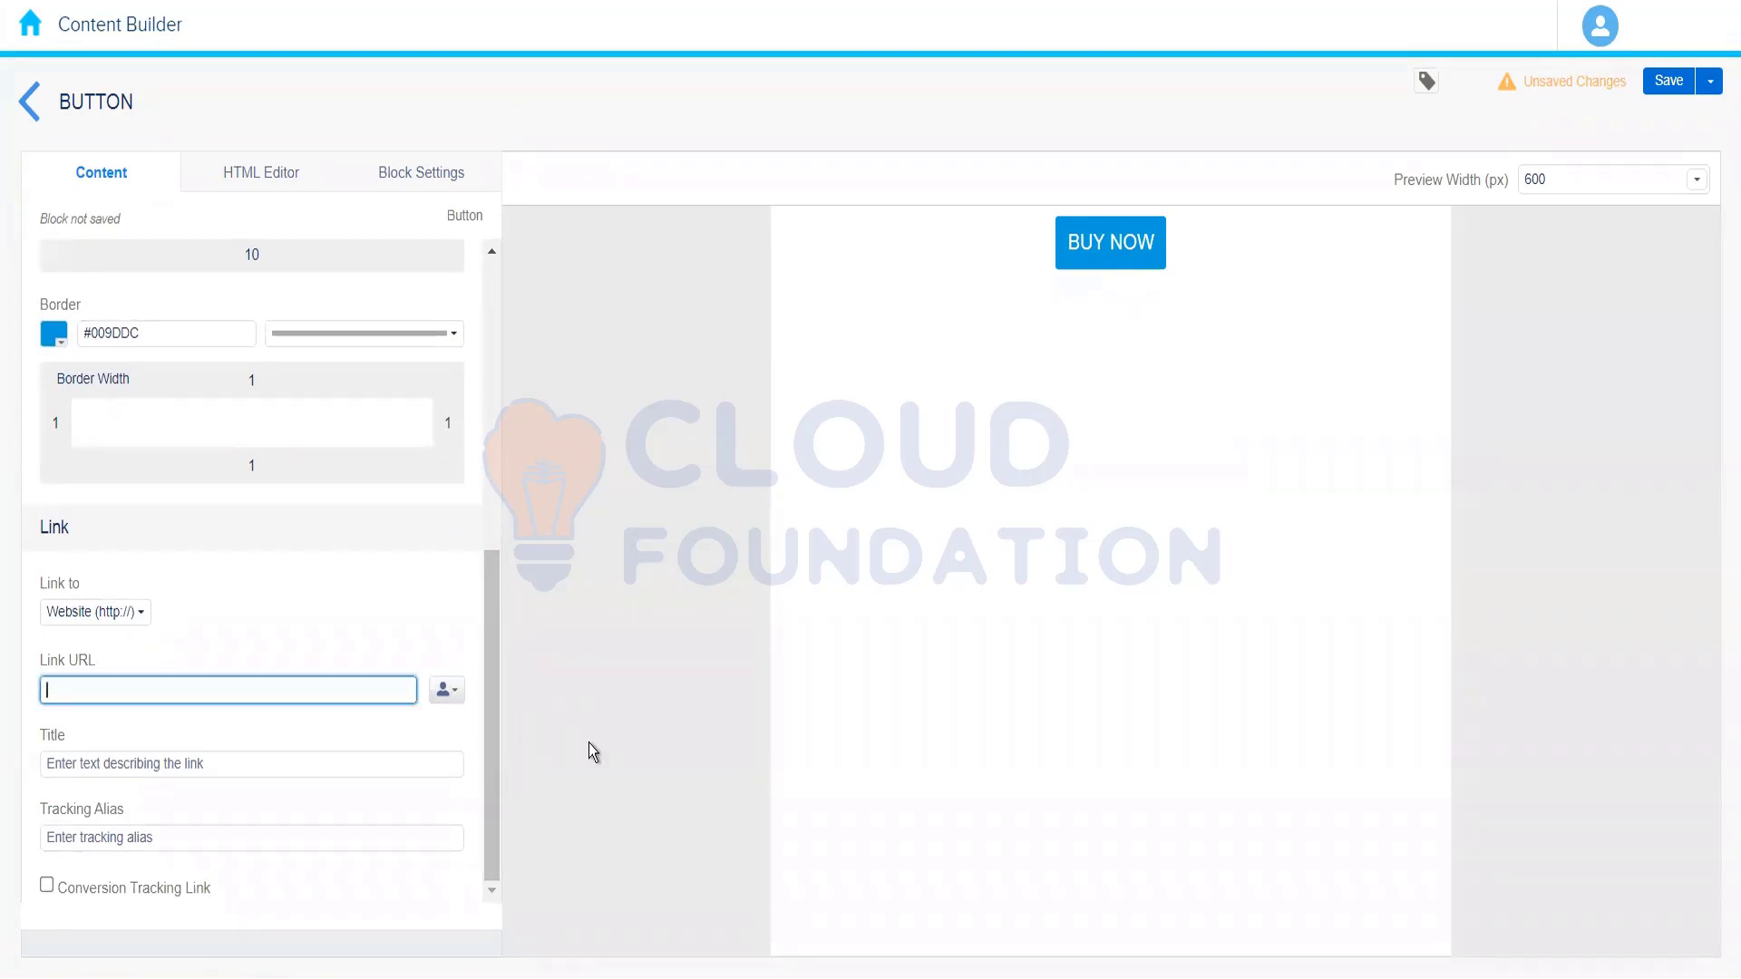
pyautogui.write('www.google.com')
pyautogui.click(393, 639)
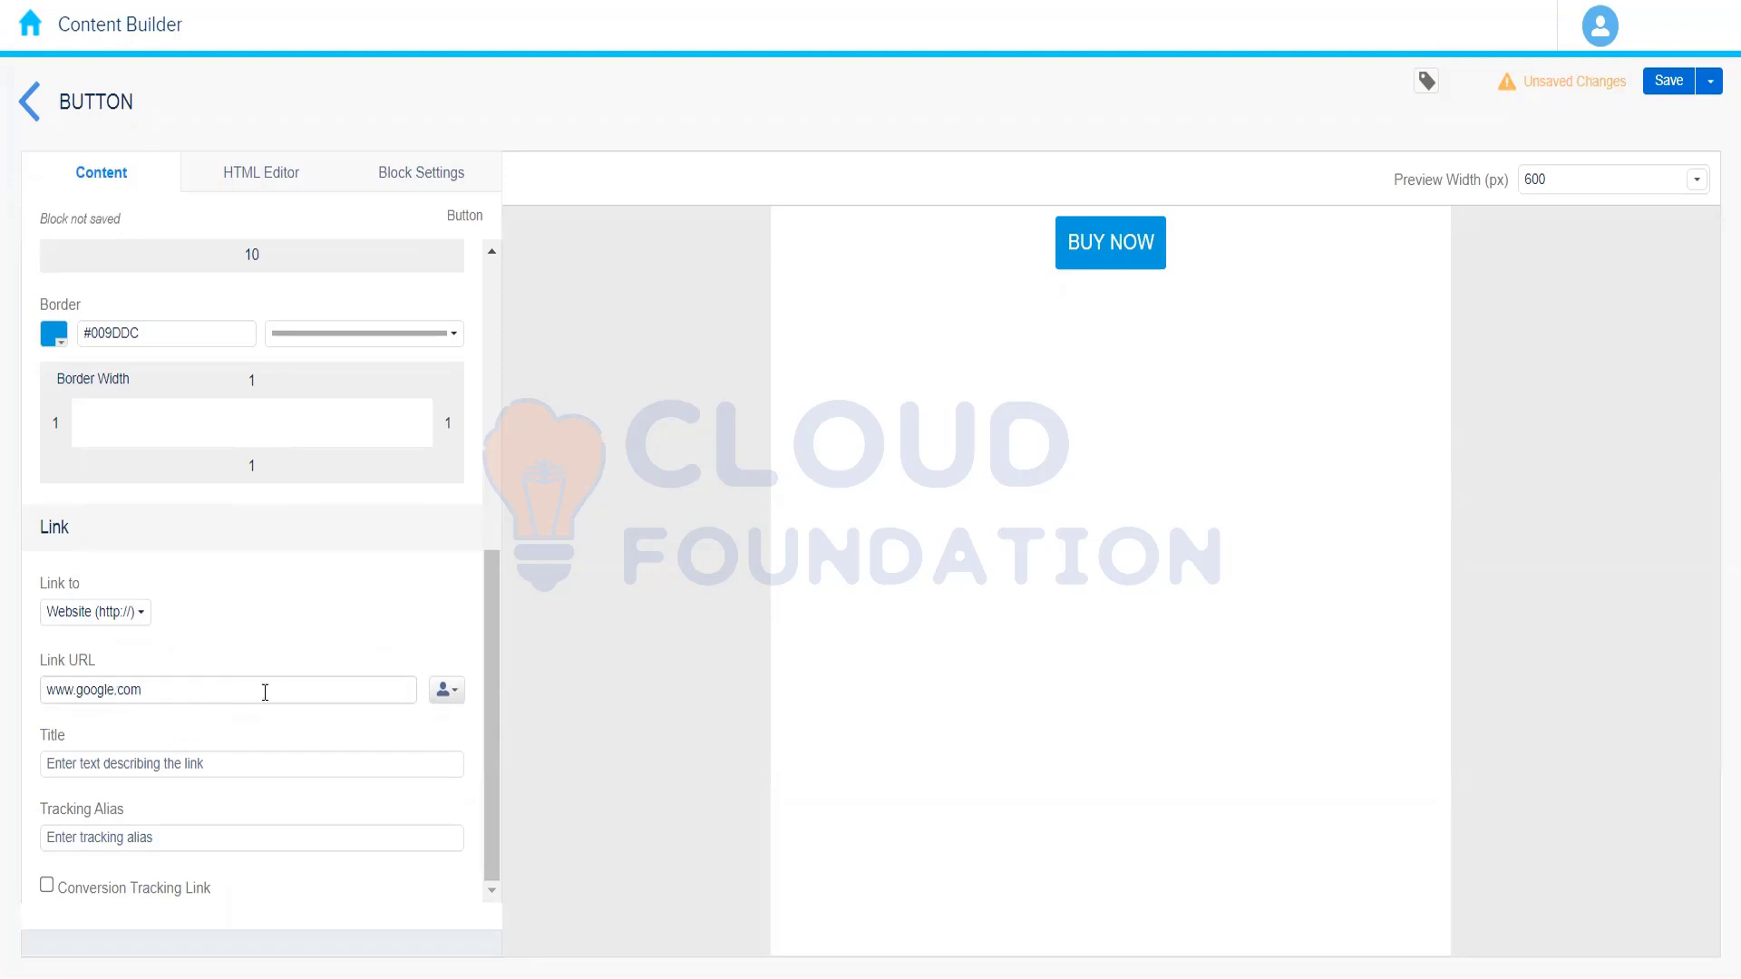
# Examine the button's generated HTML code and its block settings.
pyautogui.moveTo(486, 674); pyautogui.dragTo(313, 212)
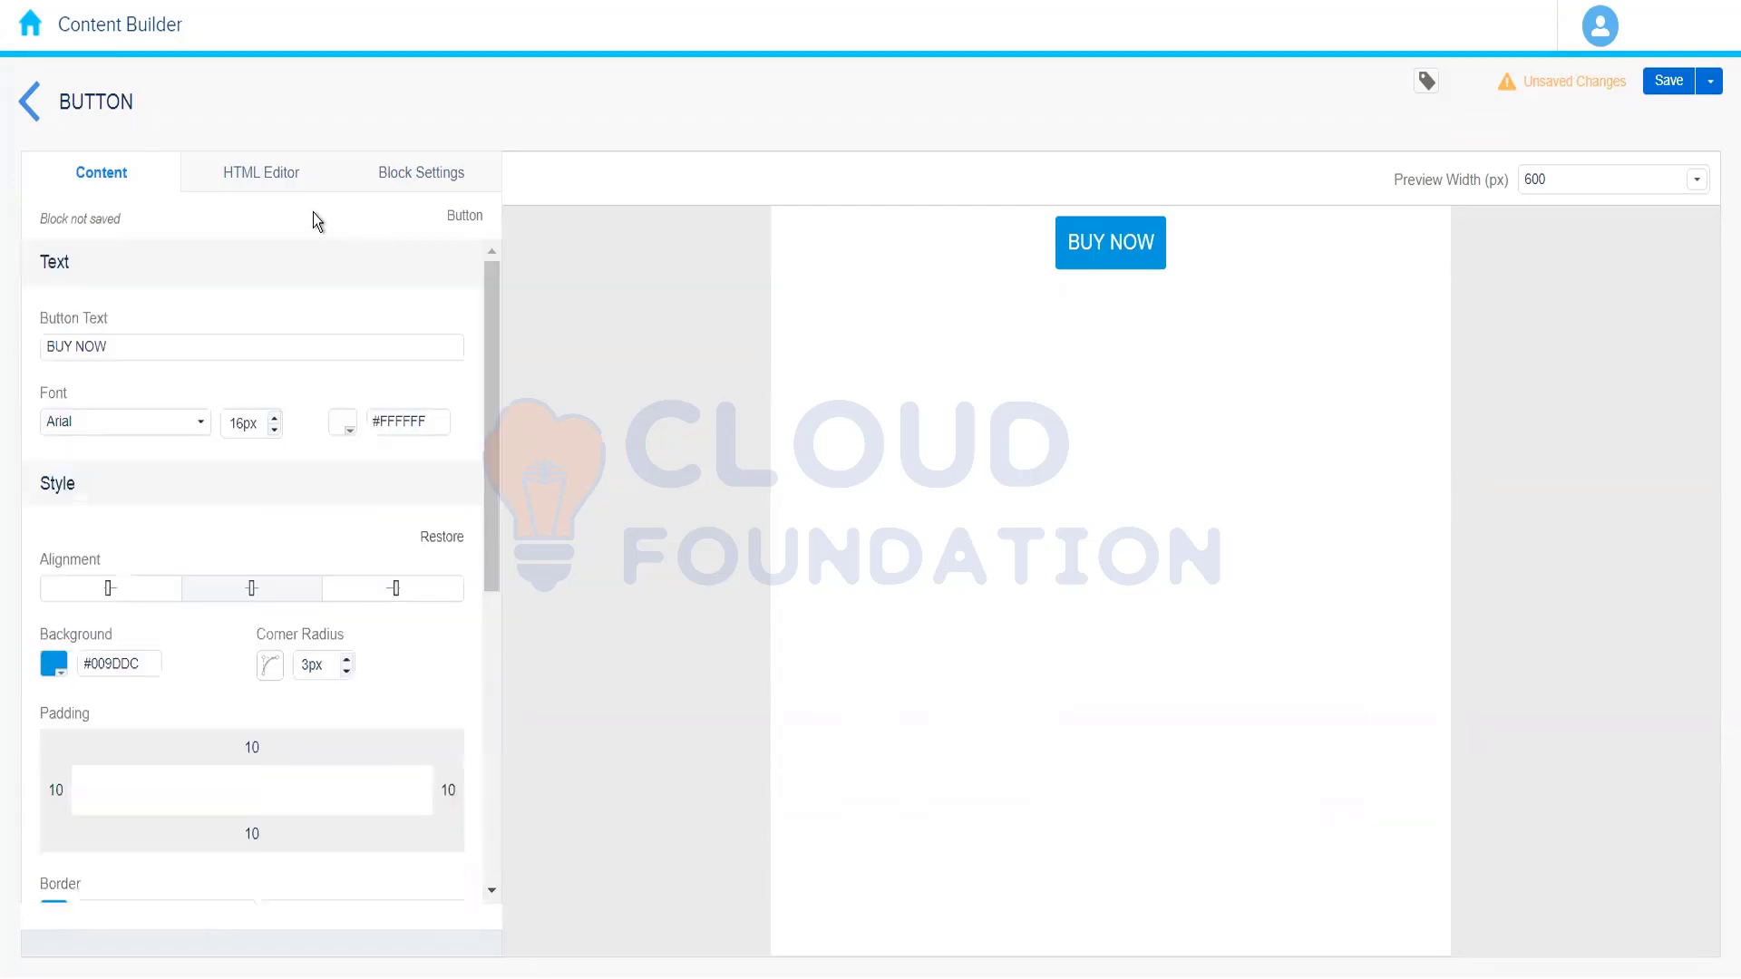
pyautogui.click(249, 181)
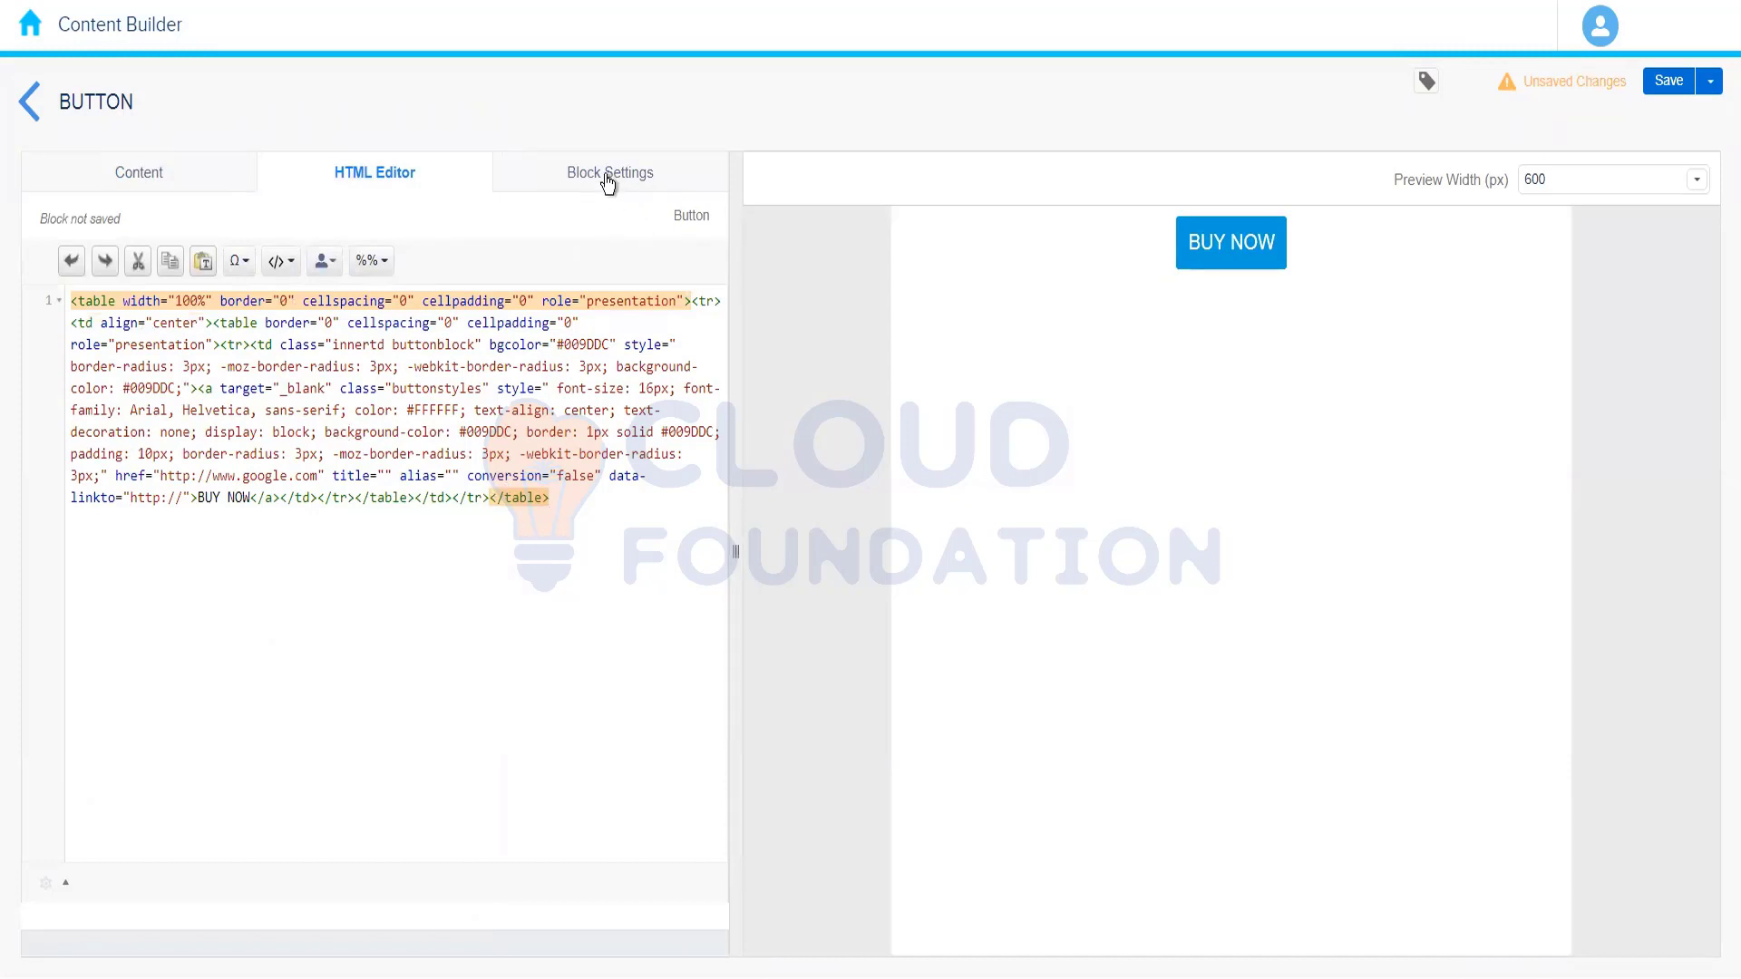
pyautogui.click(140, 188)
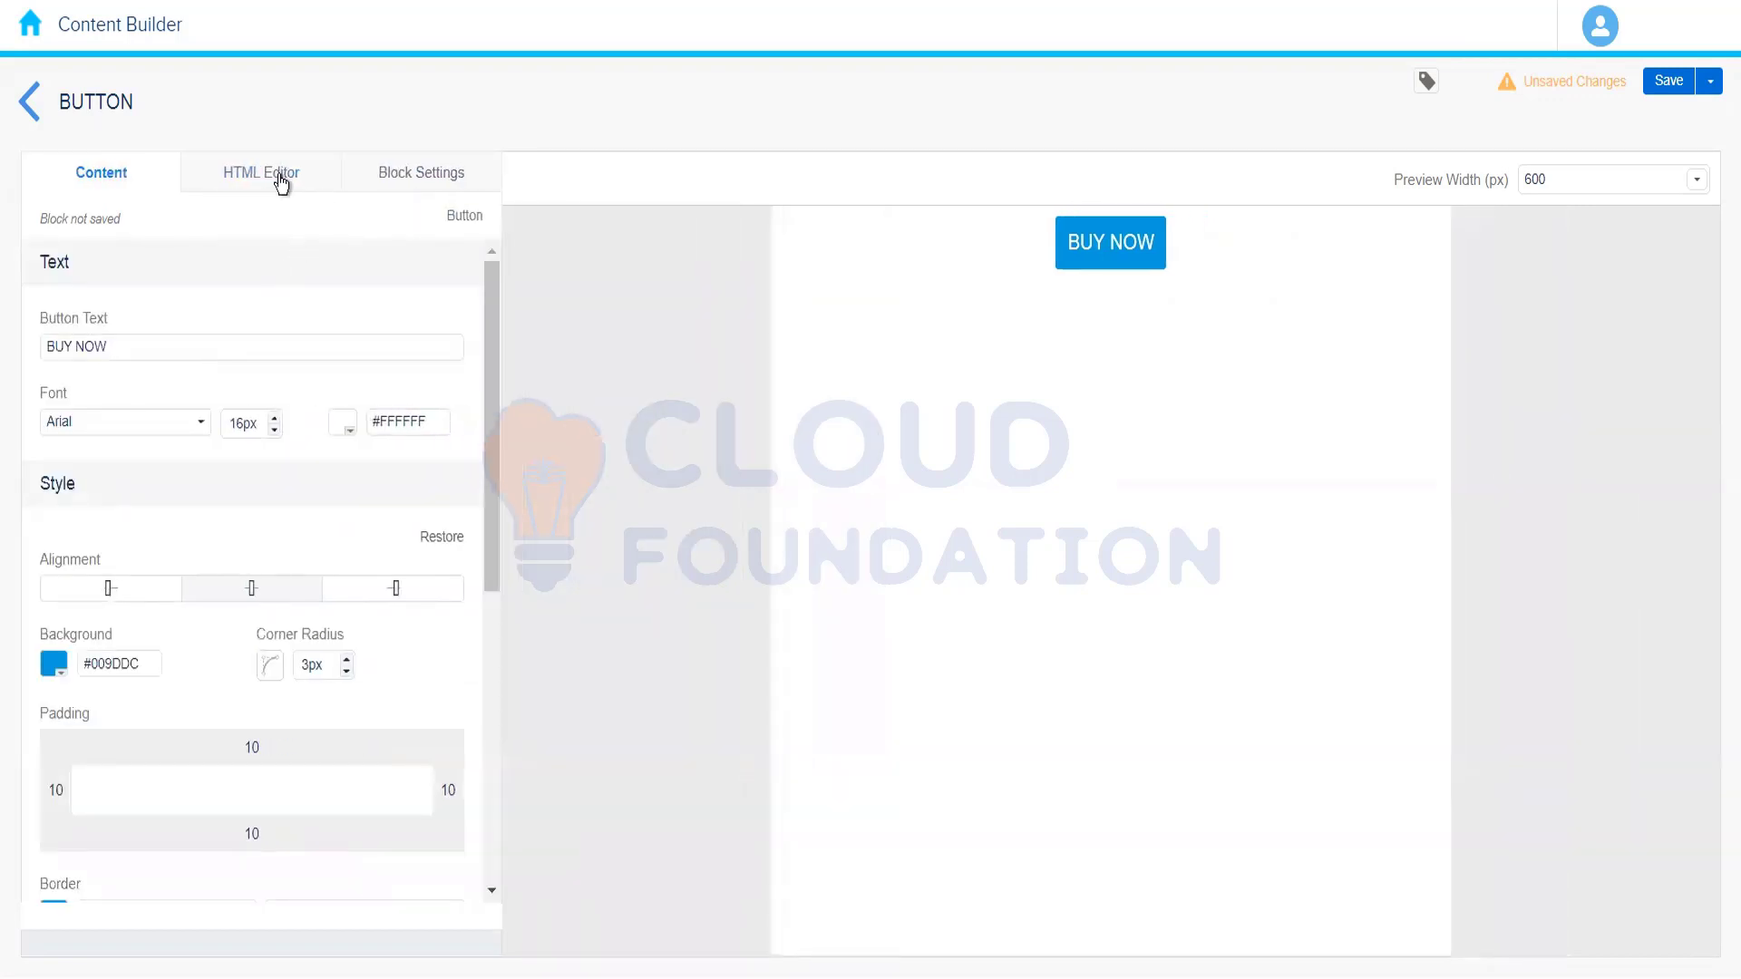
pyautogui.click(290, 174)
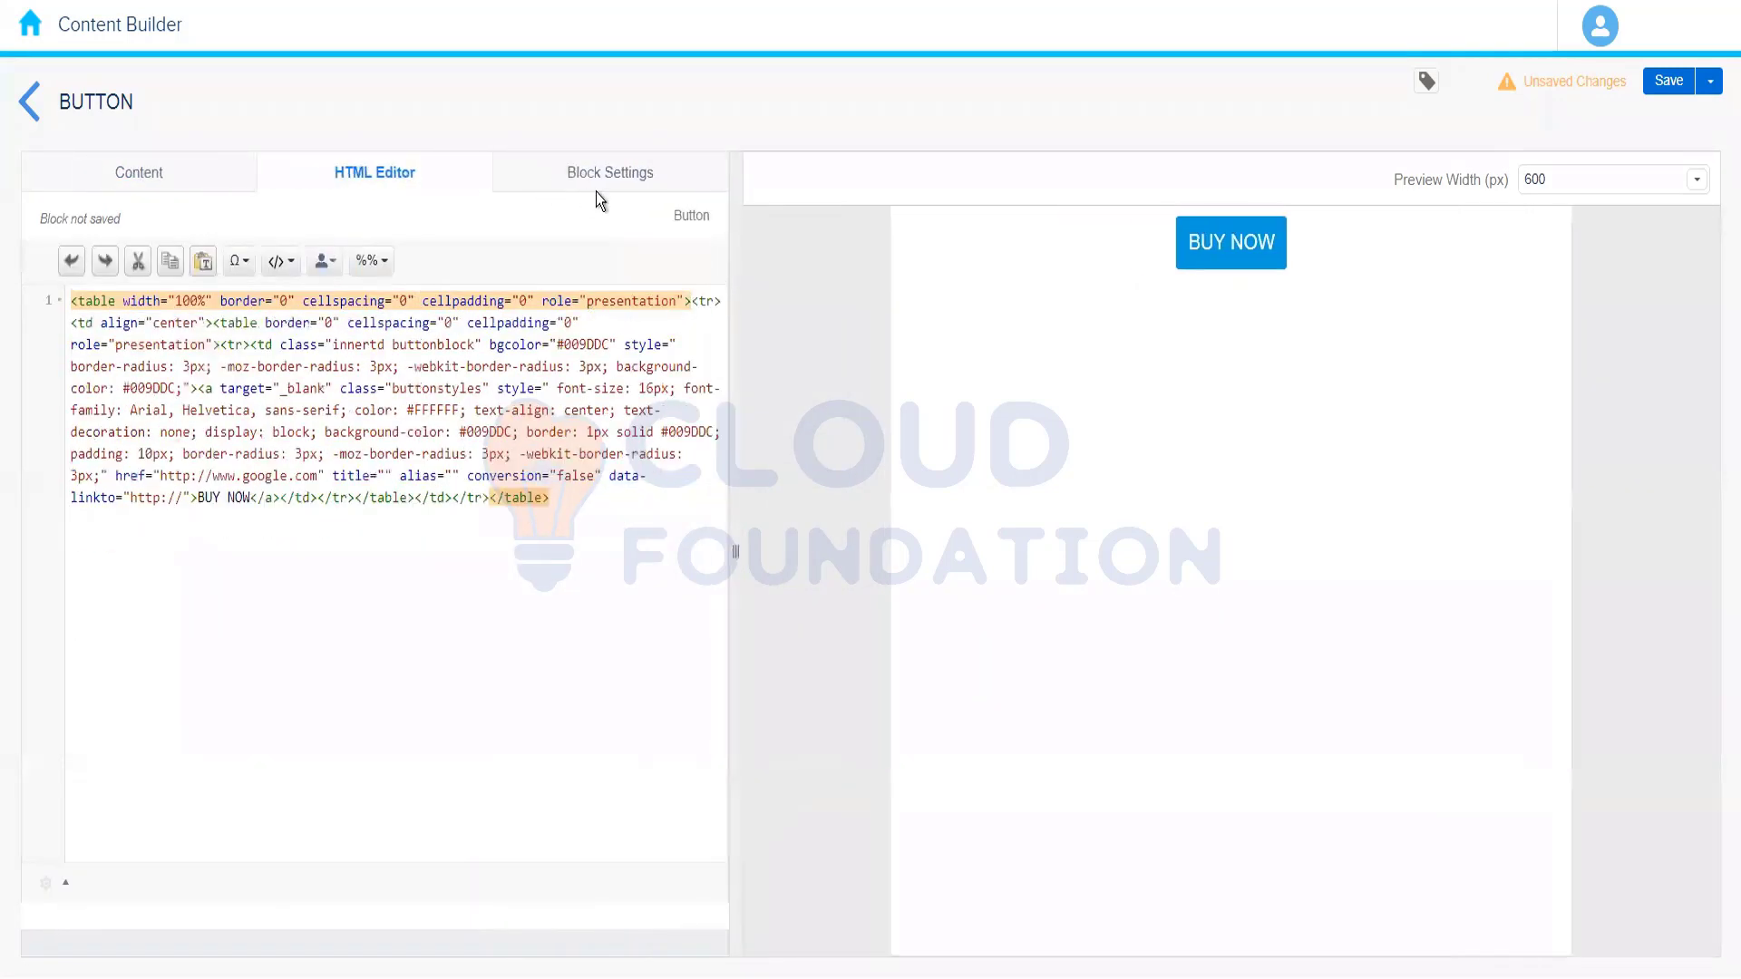
pyautogui.click(603, 185)
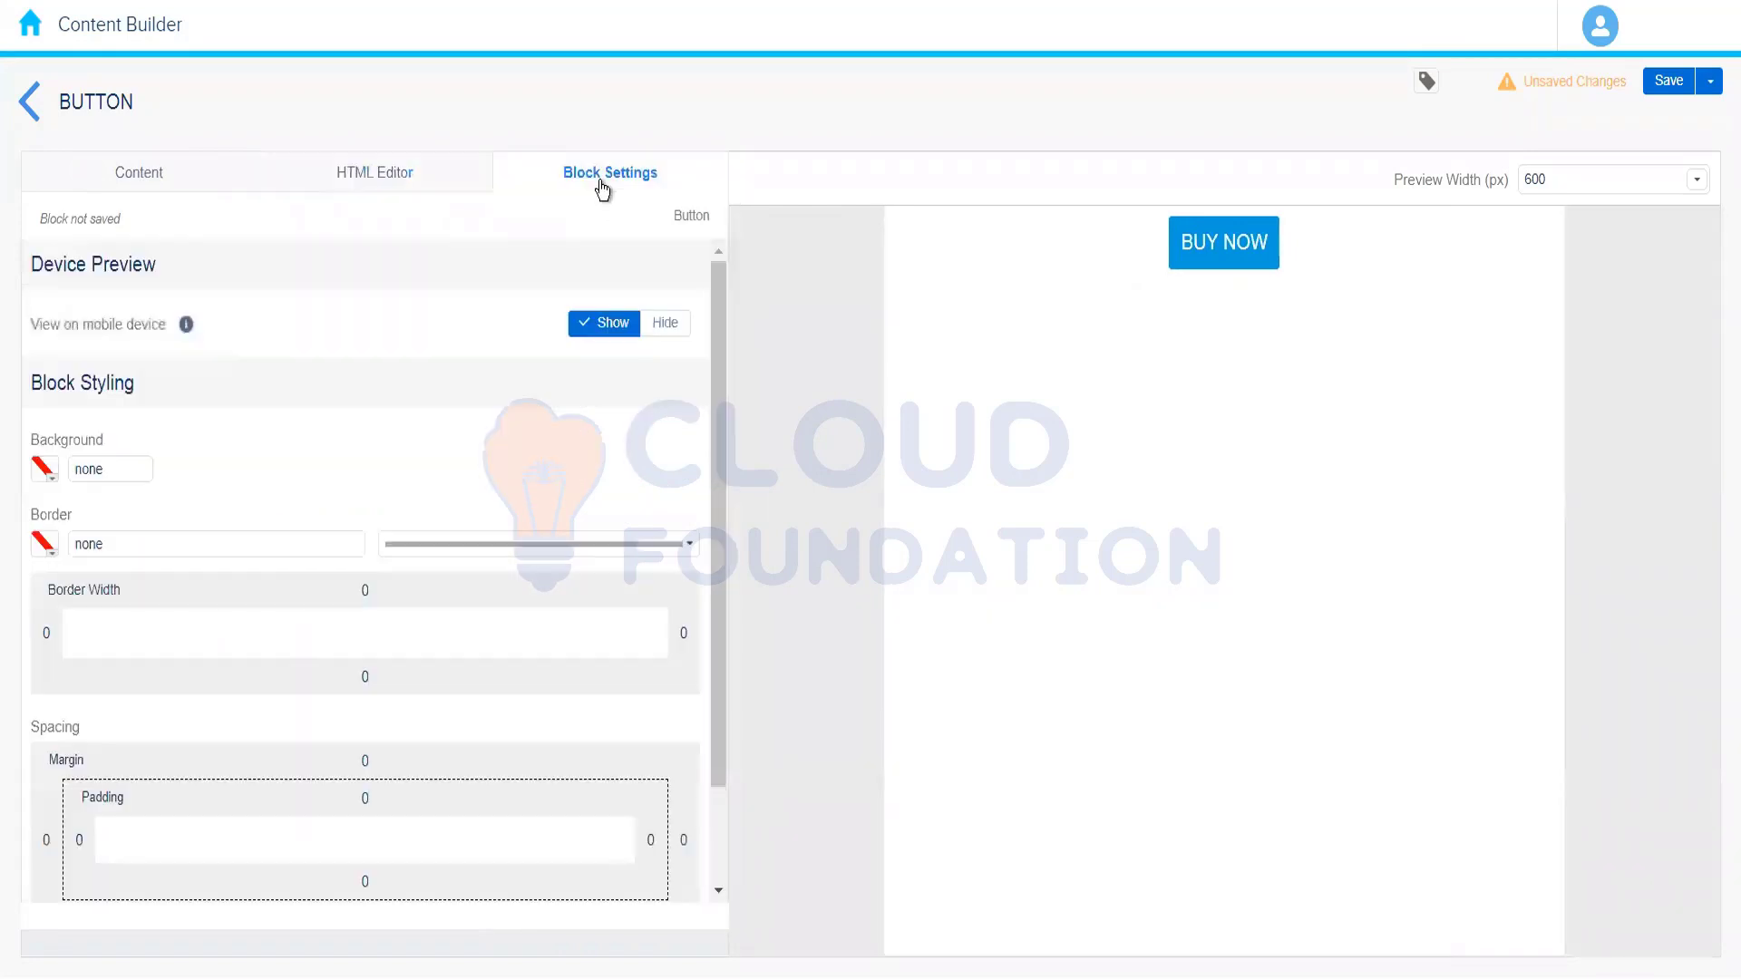
pyautogui.moveTo(487, 296); pyautogui.dragTo(493, 537)
pyautogui.scroll(2, 494, 270)
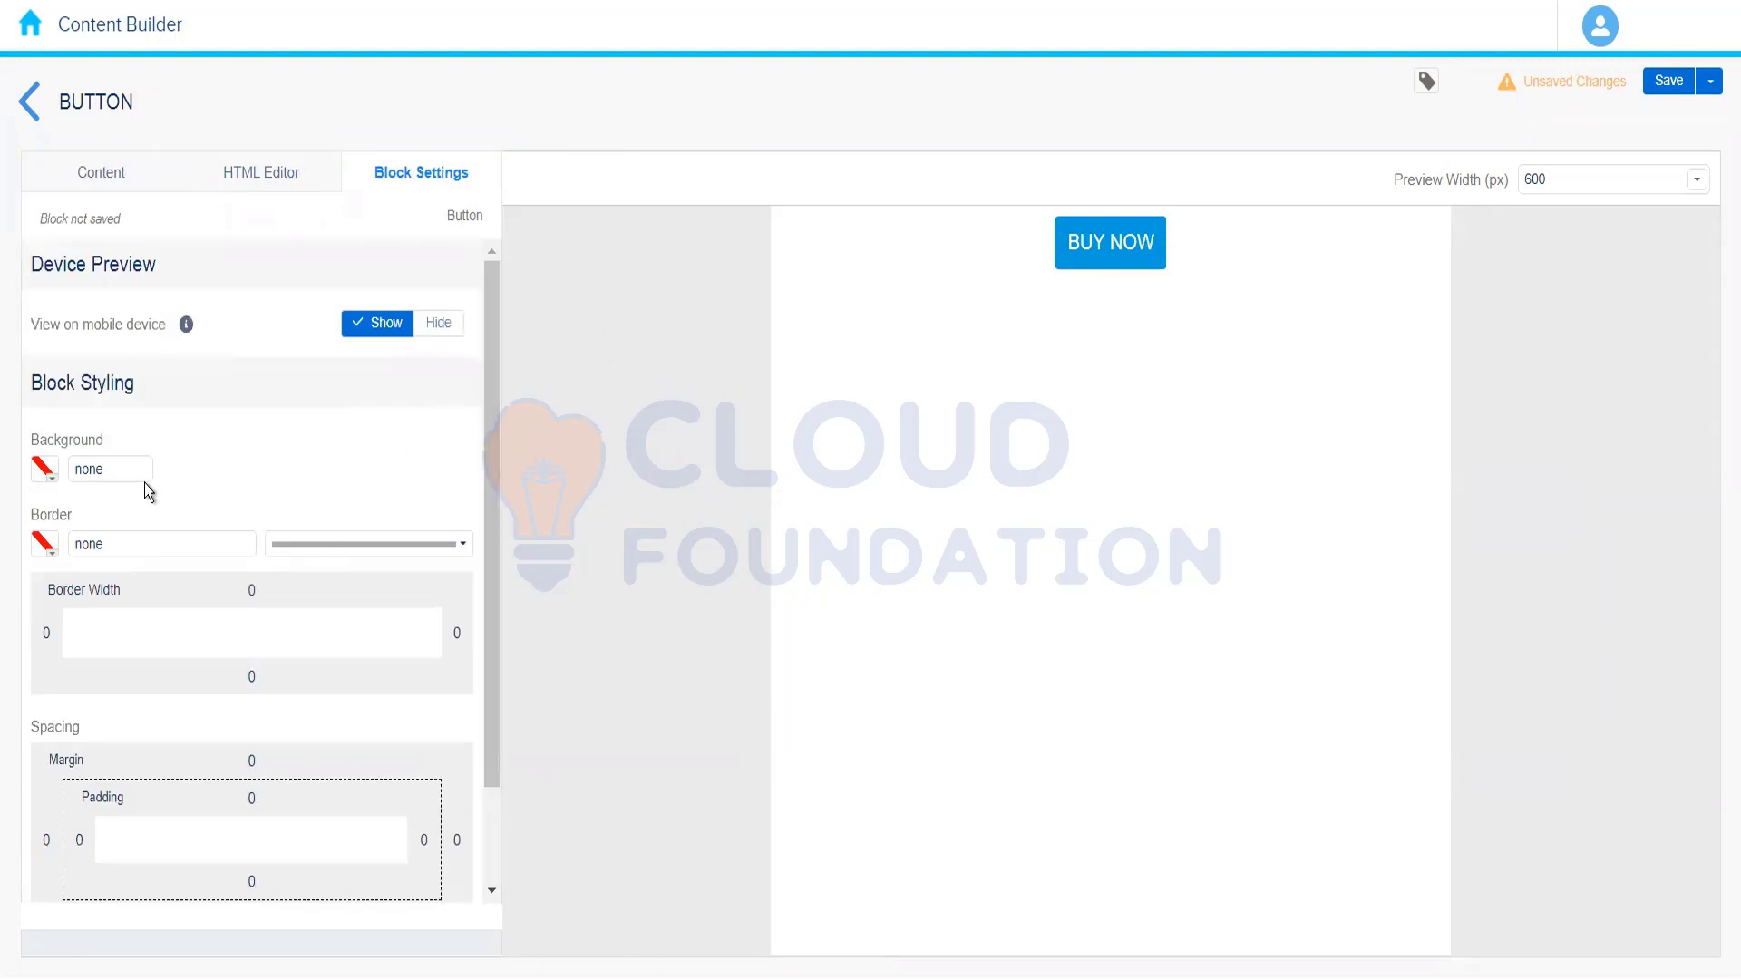
# Set the button block's background colour to light grey #E4E4E4.
pyautogui.click(46, 470)
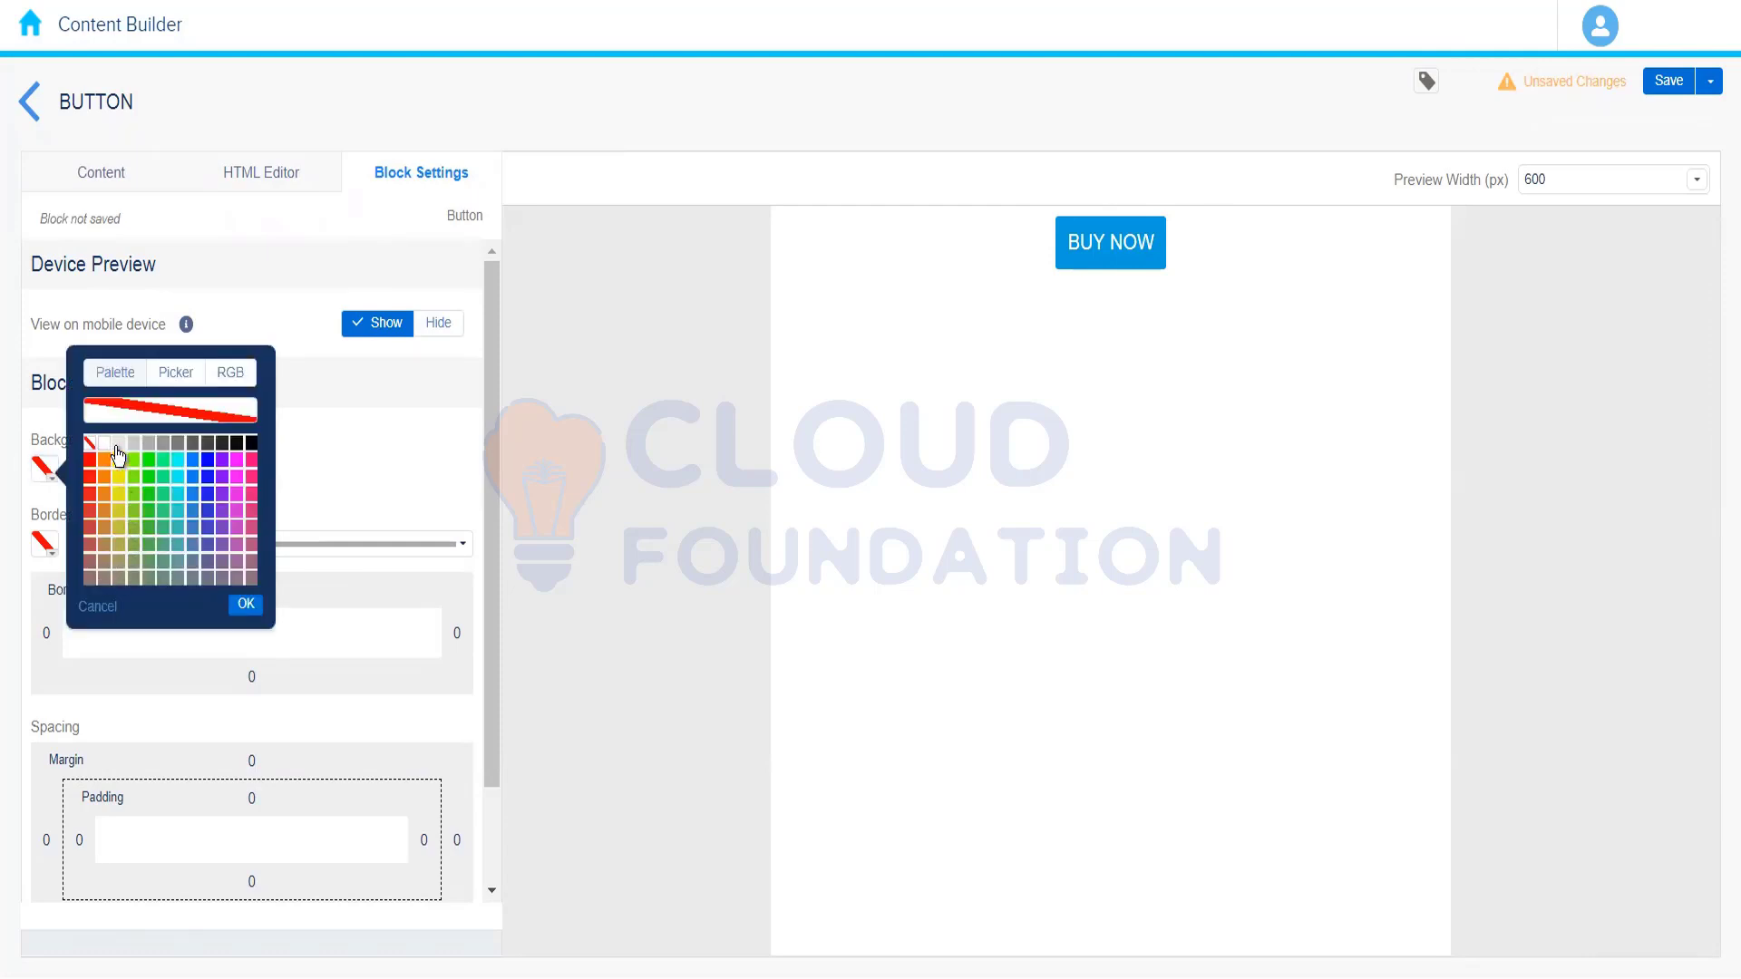
pyautogui.click(117, 446)
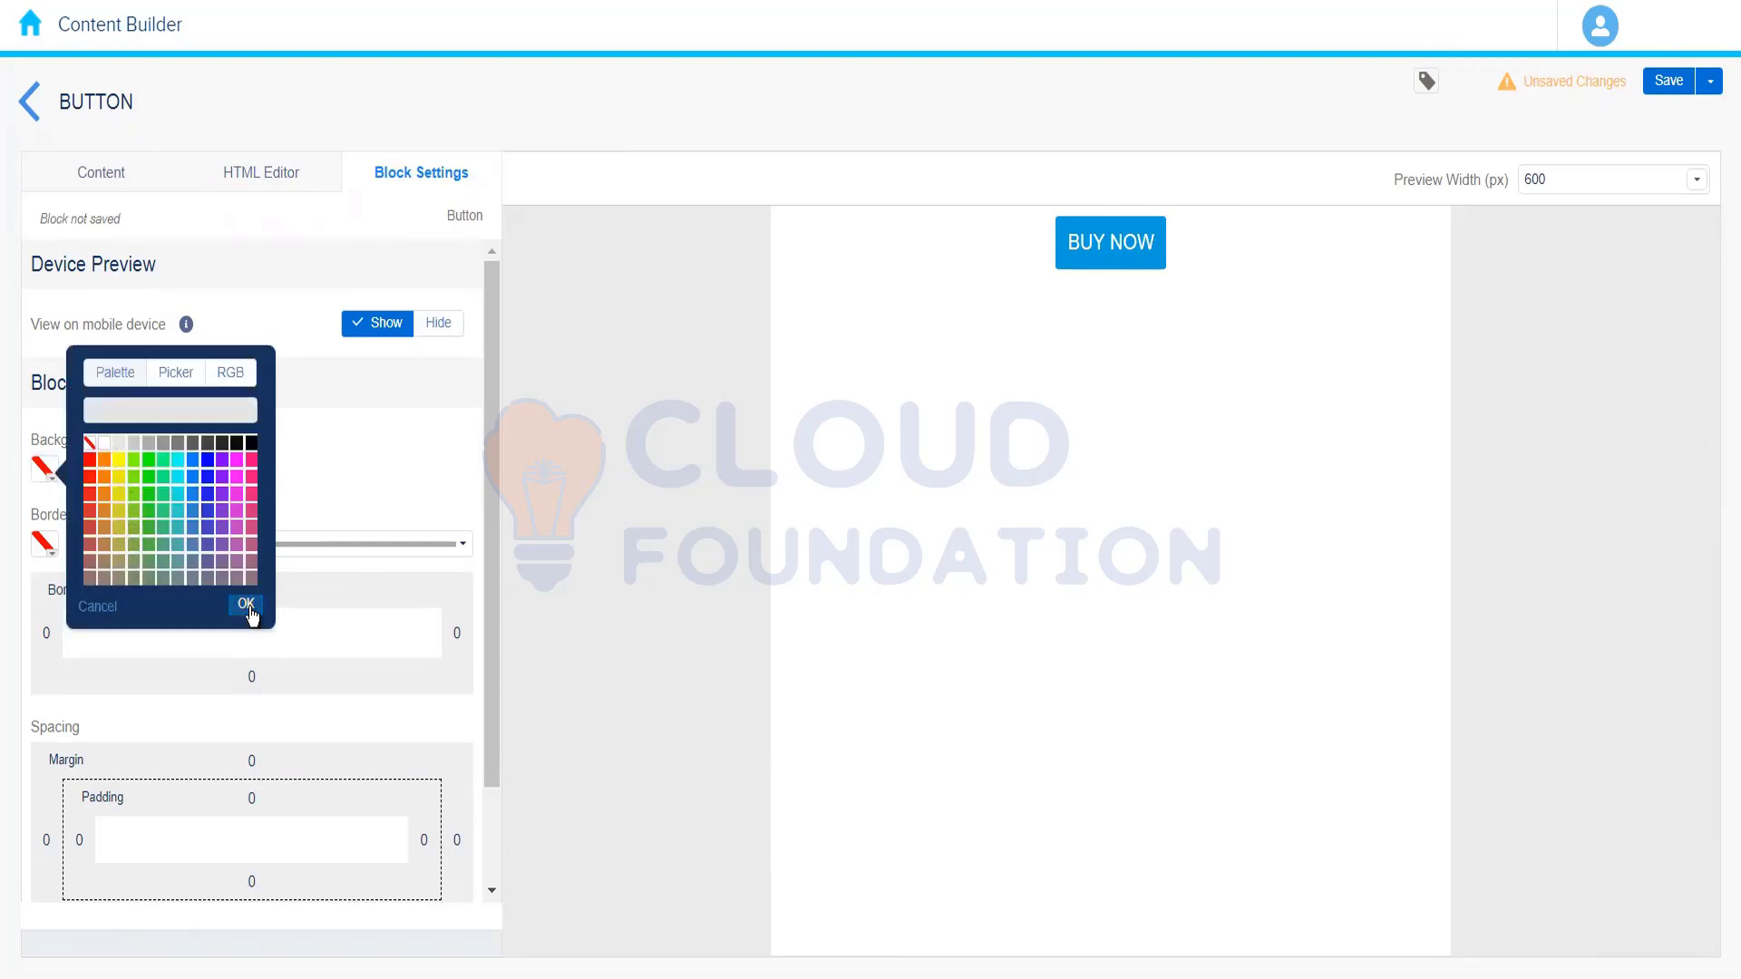
pyautogui.click(245, 605)
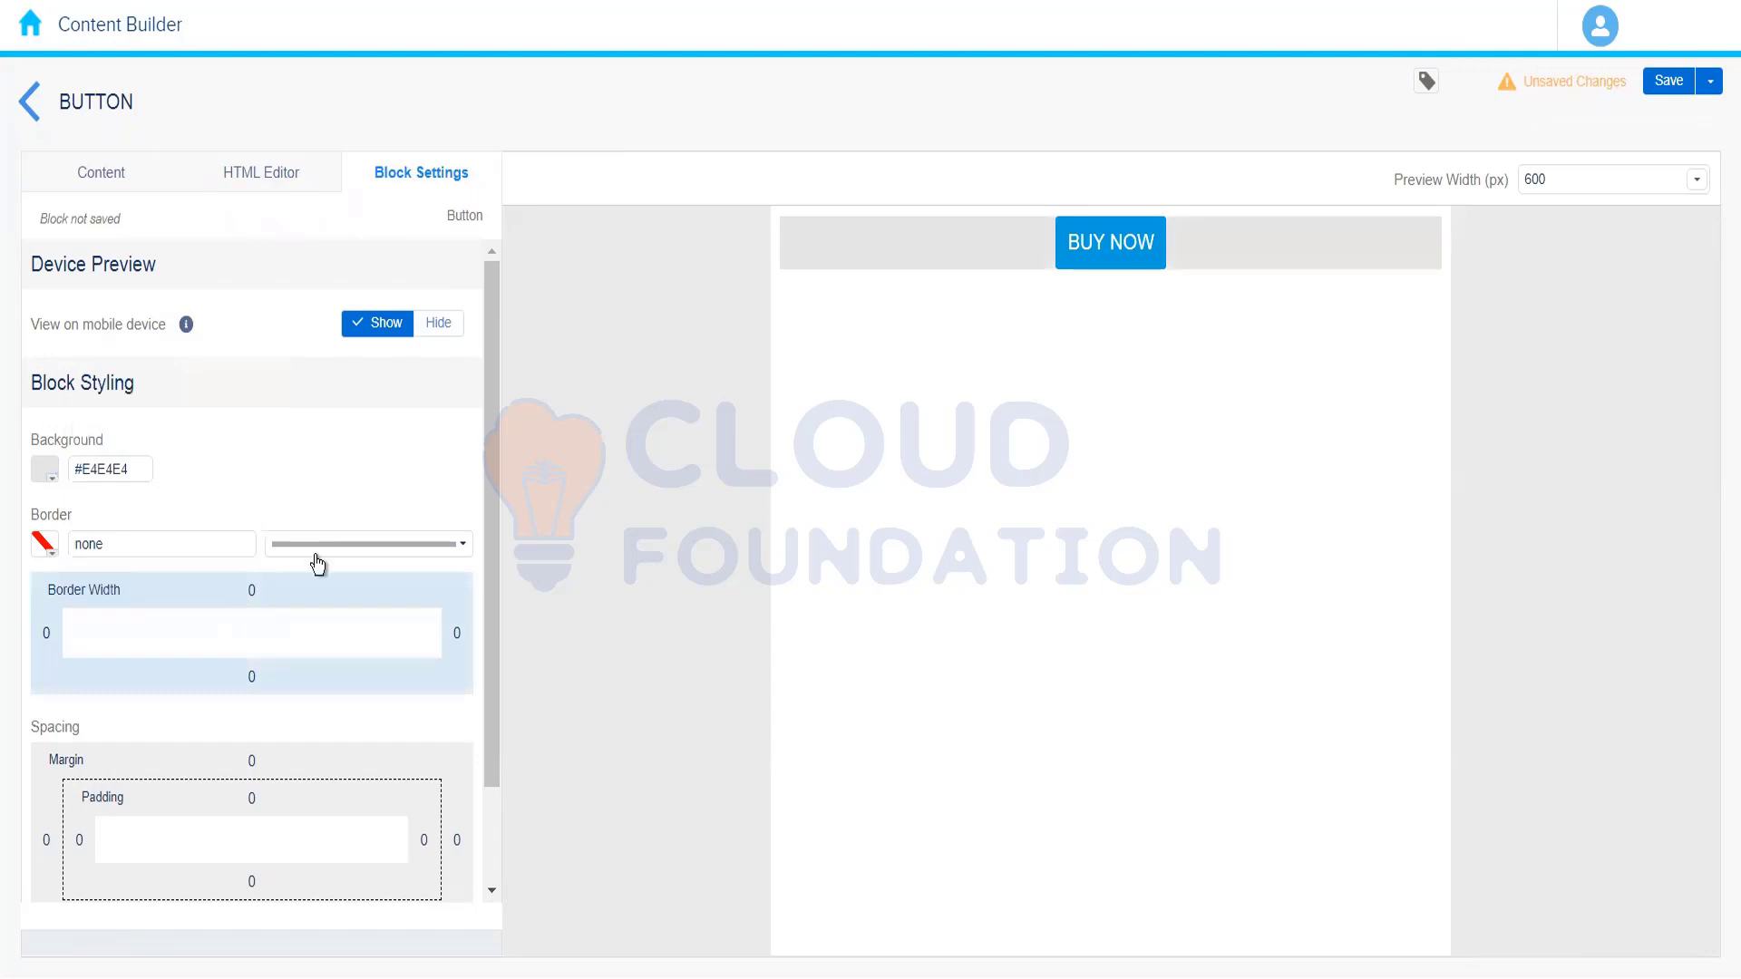
# Reset the button block's background colour to none.
pyautogui.click(43, 471)
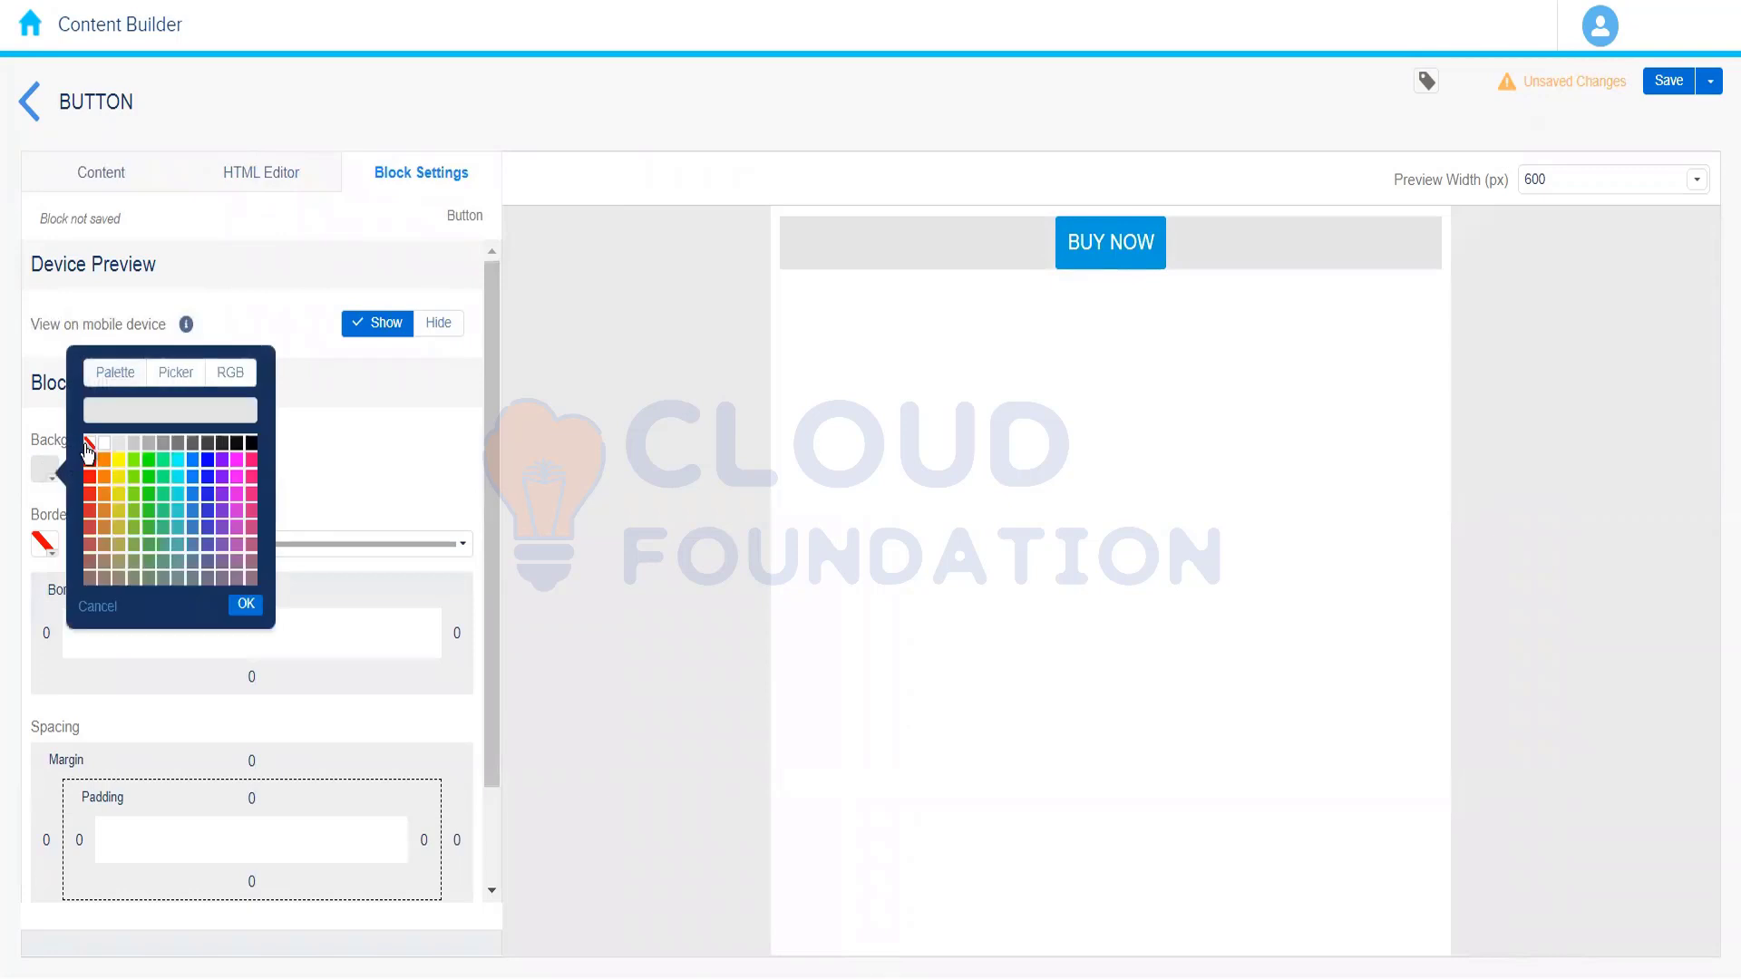
pyautogui.click(89, 444)
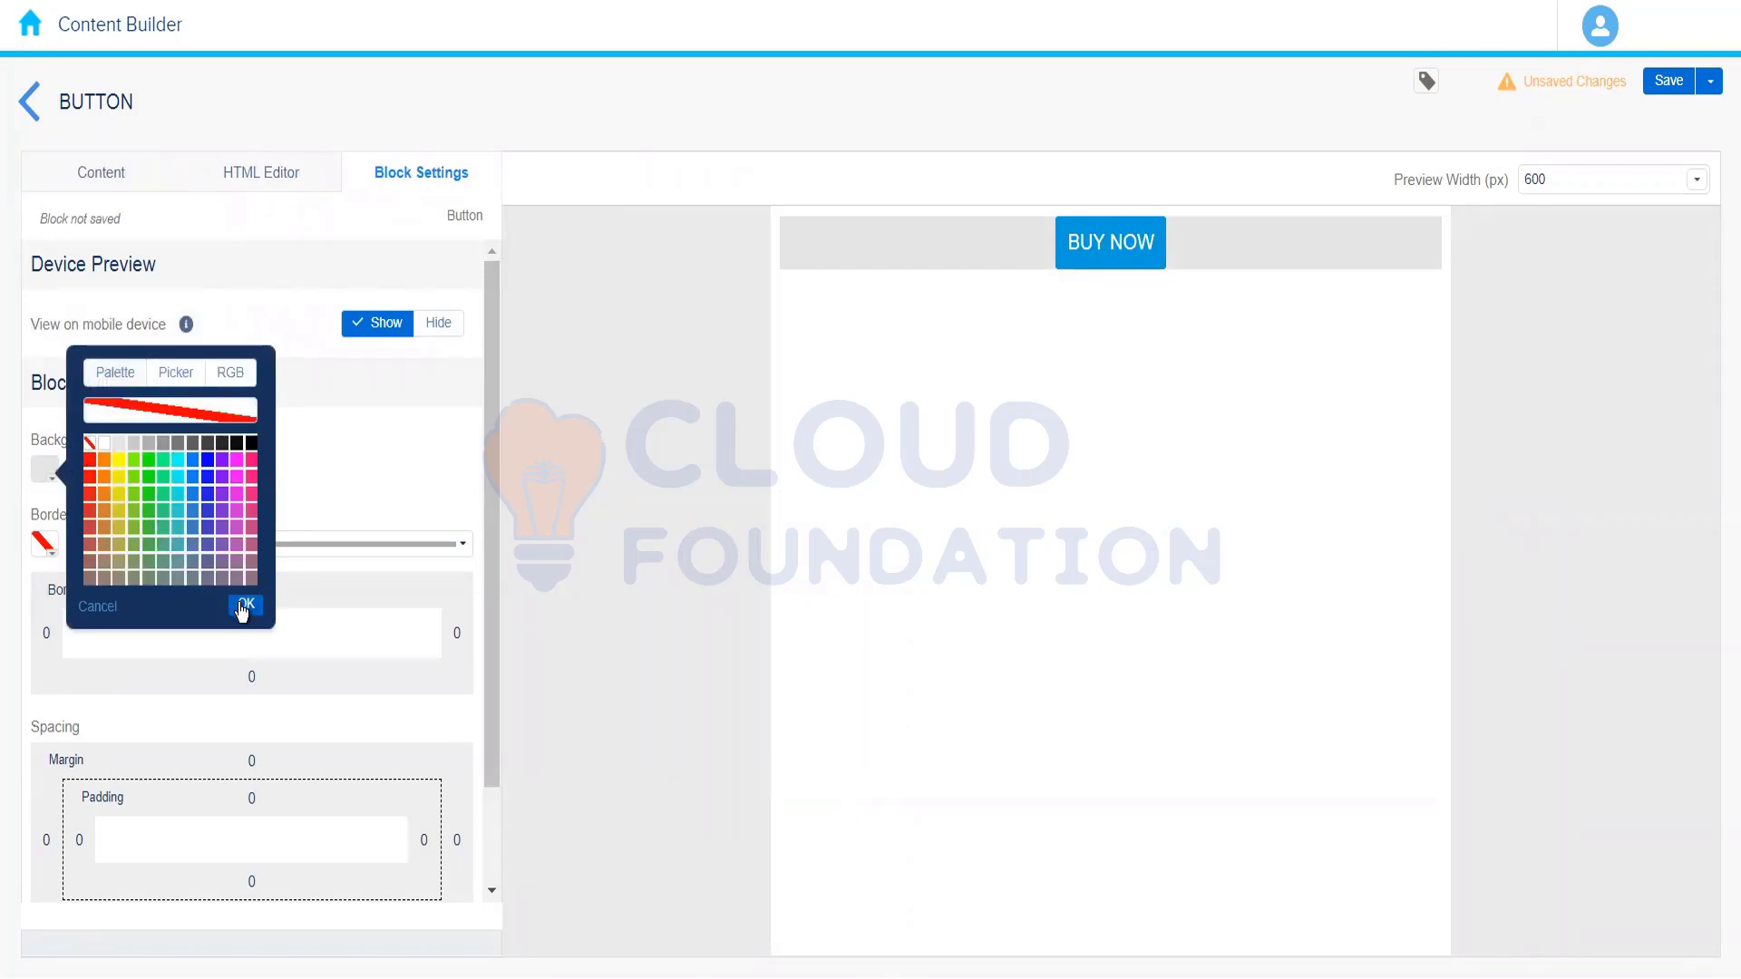
pyautogui.click(243, 604)
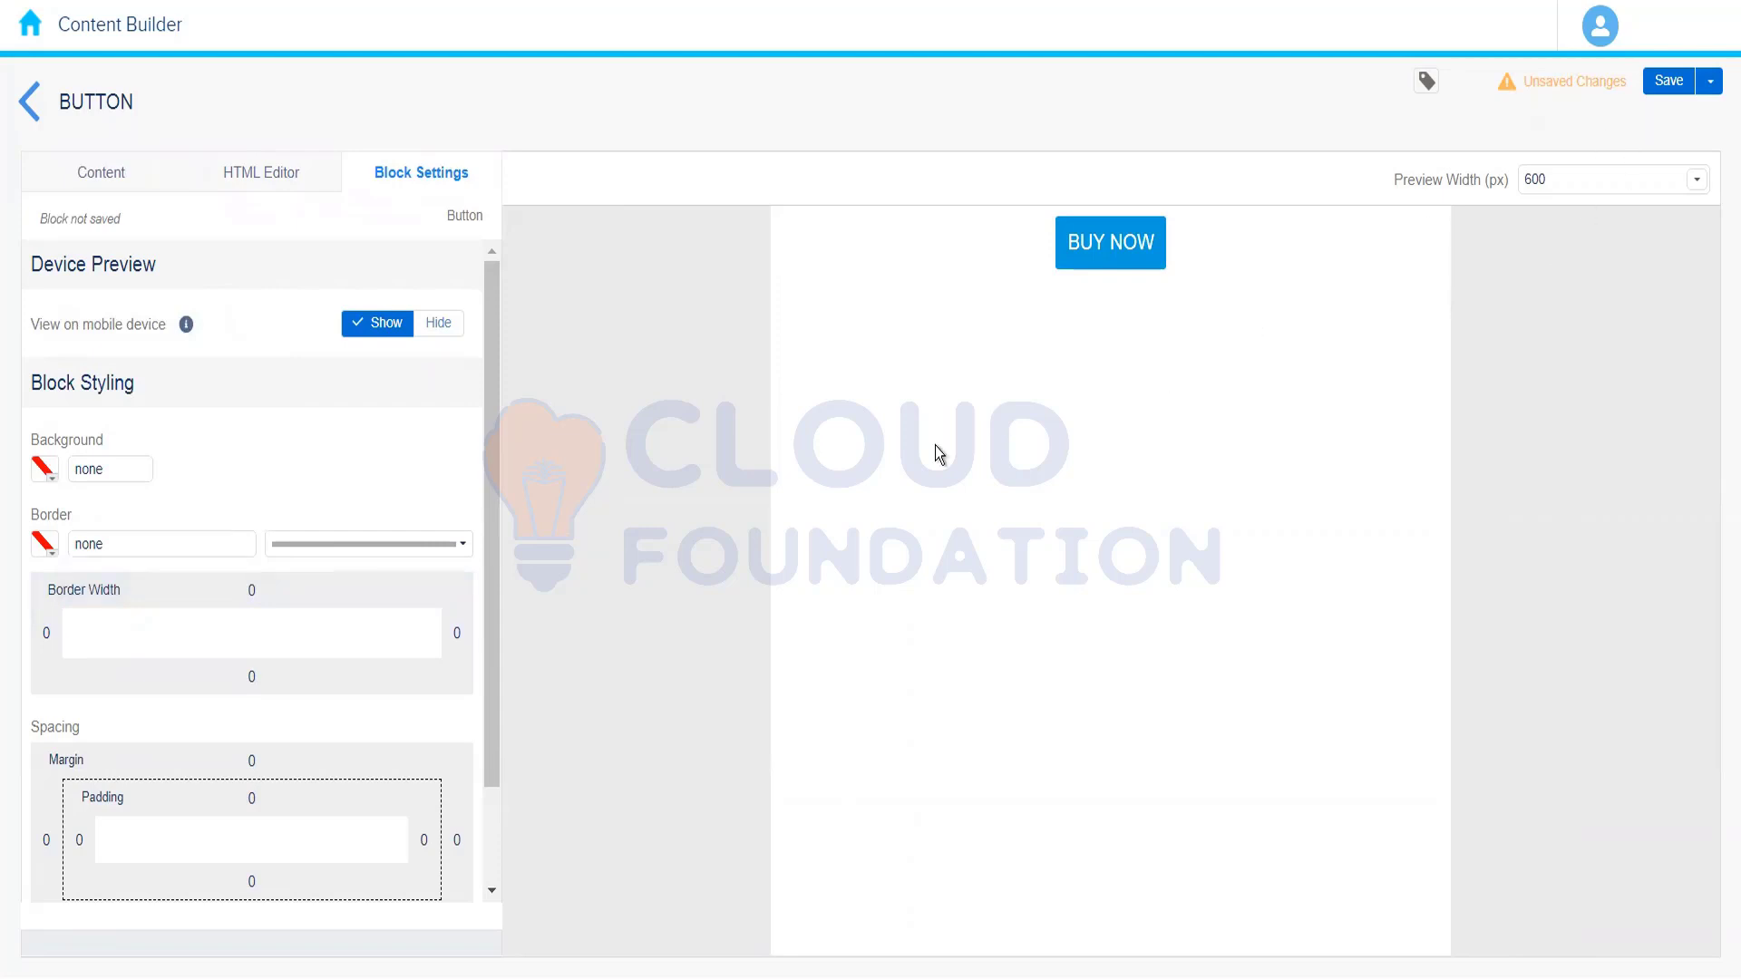
# Save the block under the name Button Block and return to the folder's content list.
pyautogui.click(1667, 81)
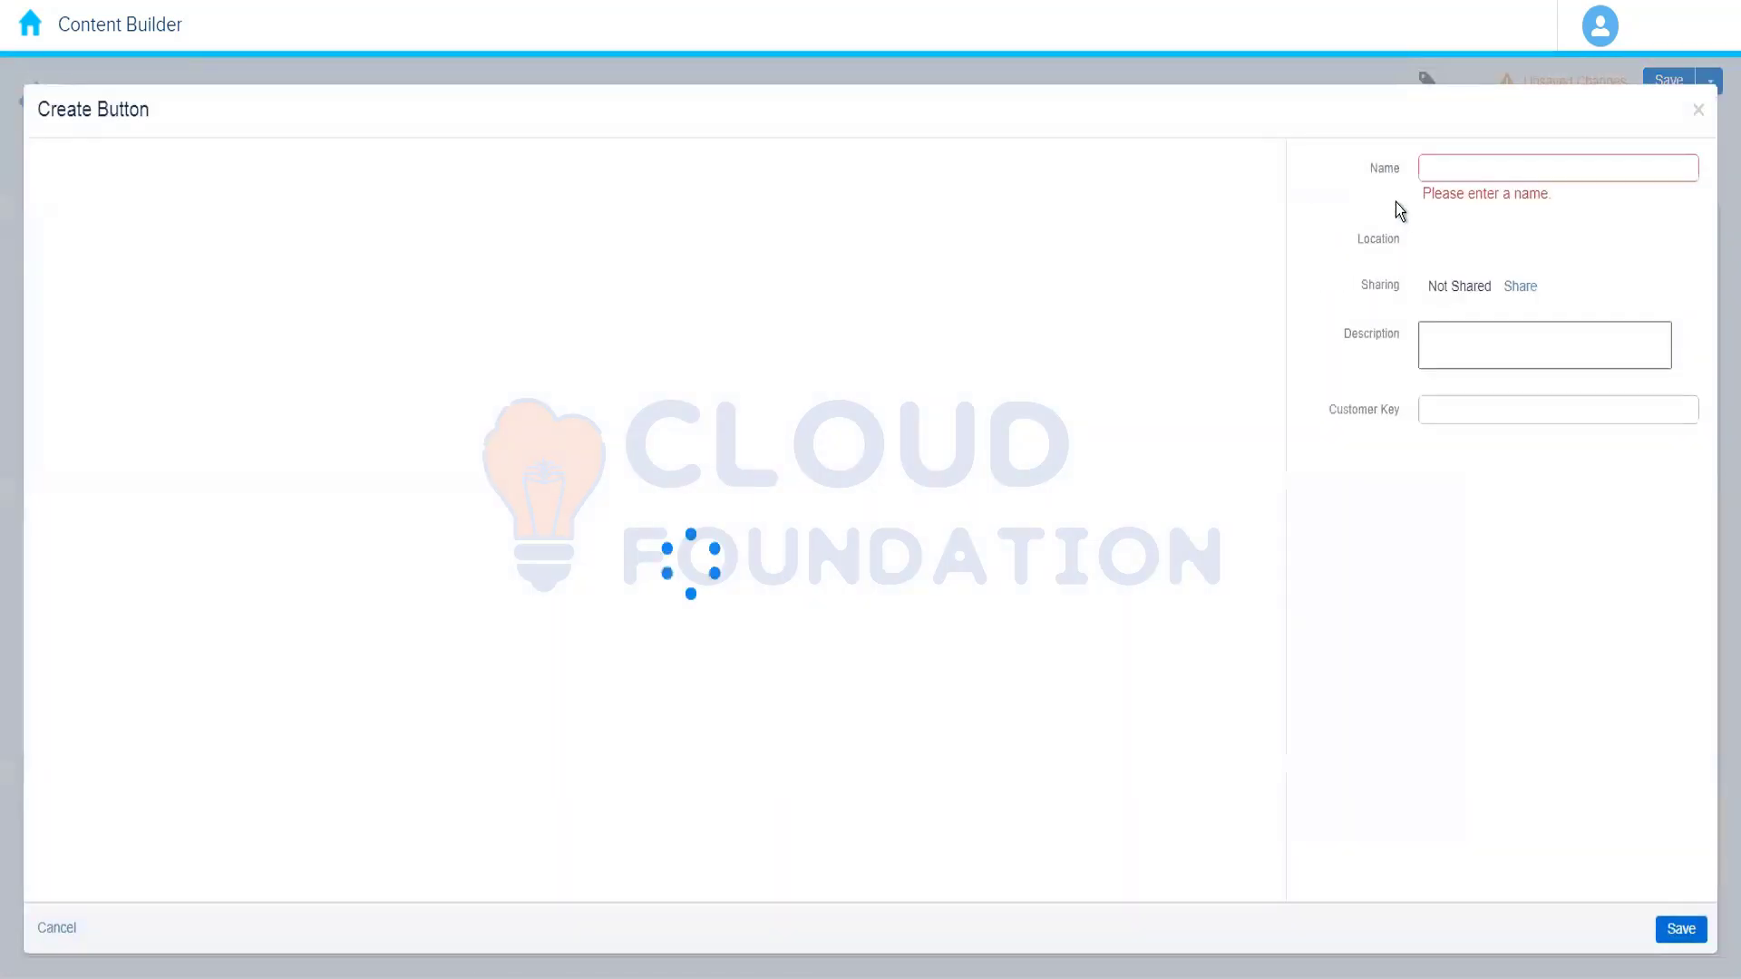
pyautogui.click(1462, 172)
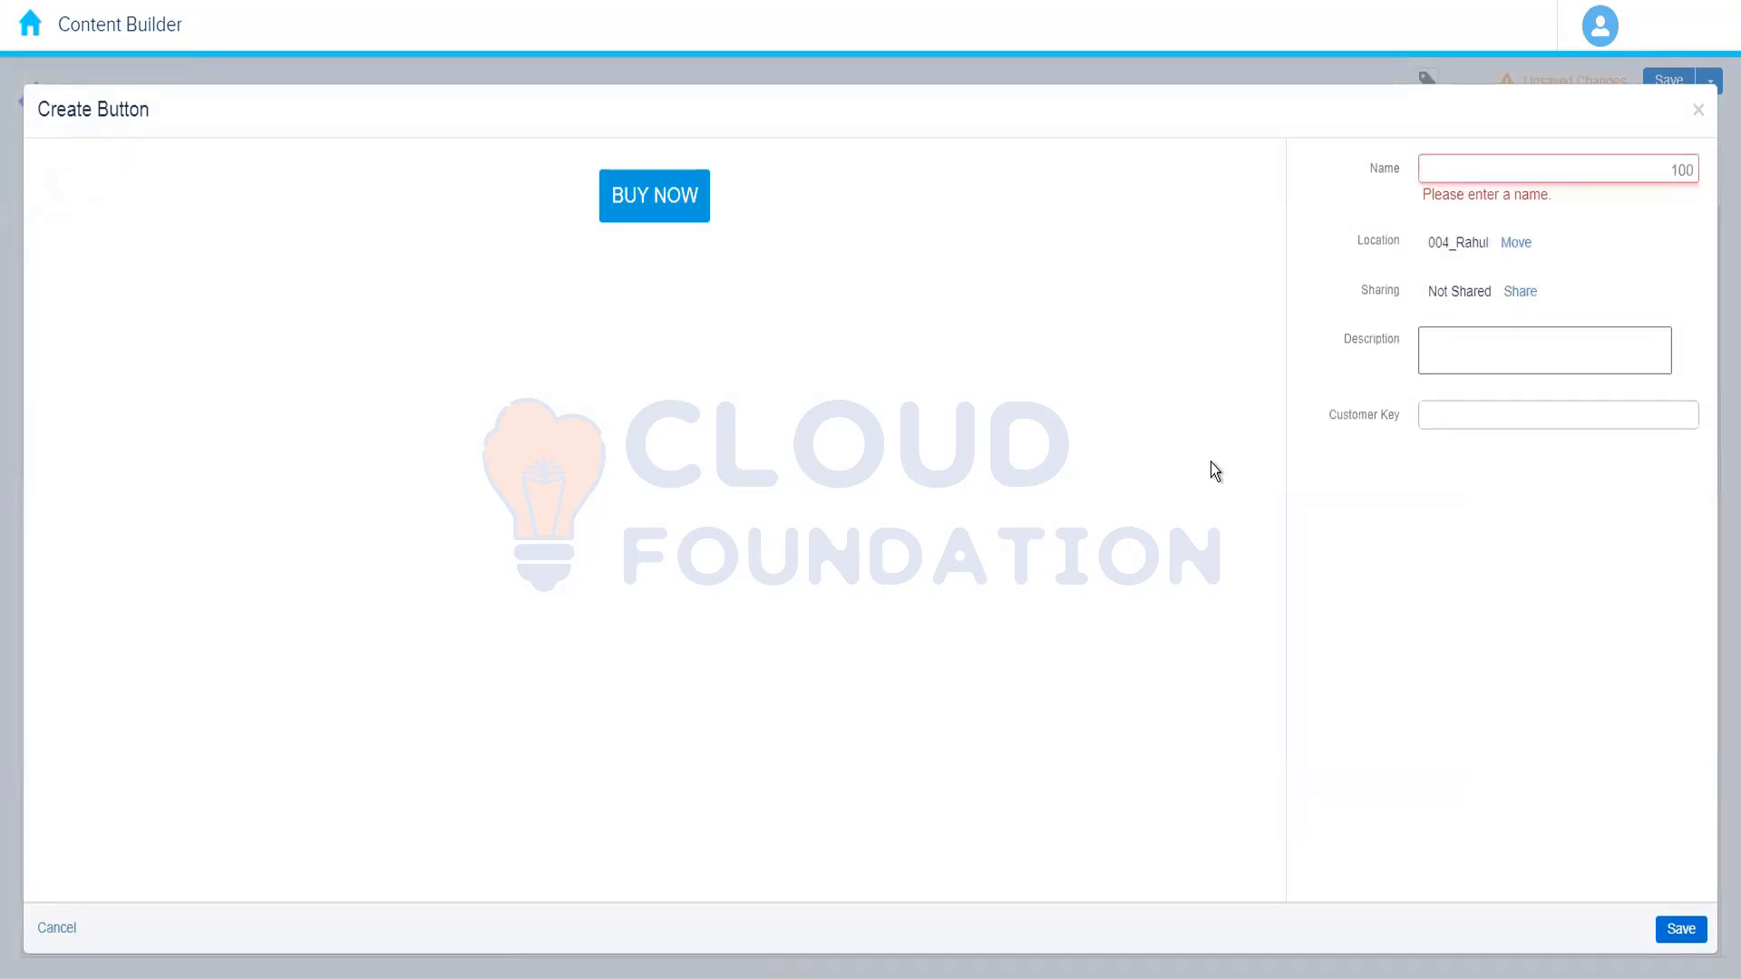
pyautogui.write('Button Block')
pyautogui.click(1509, 546)
pyautogui.click(1673, 943)
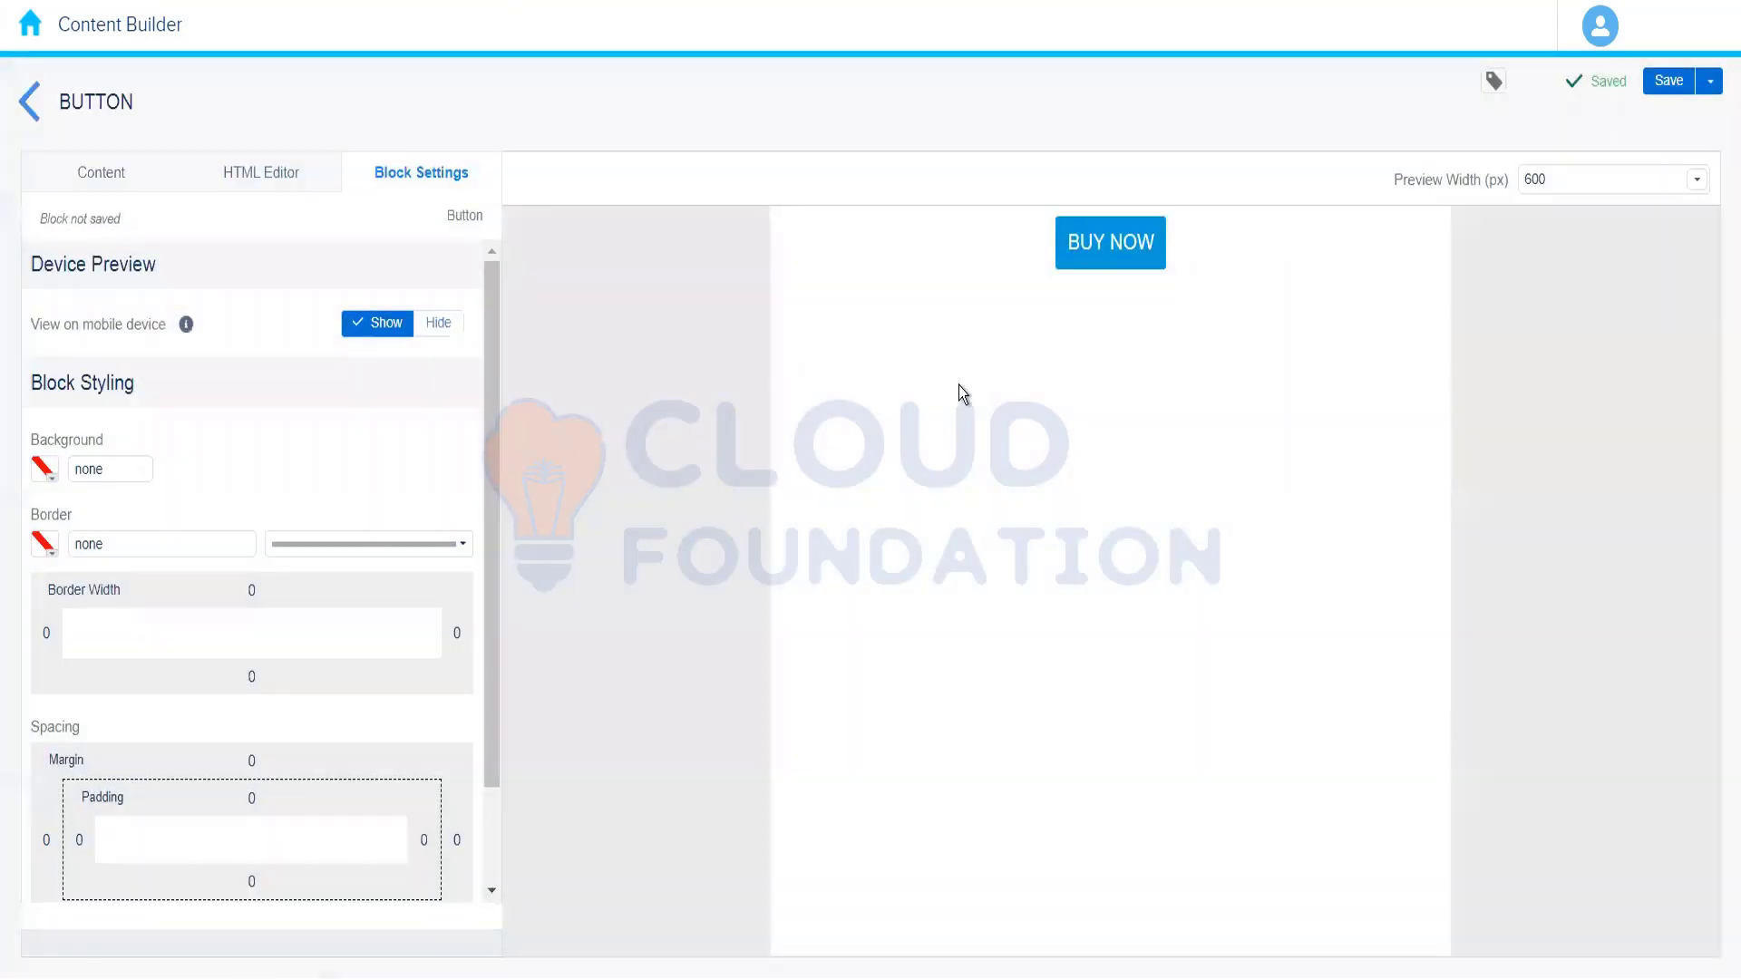
pyautogui.click(30, 109)
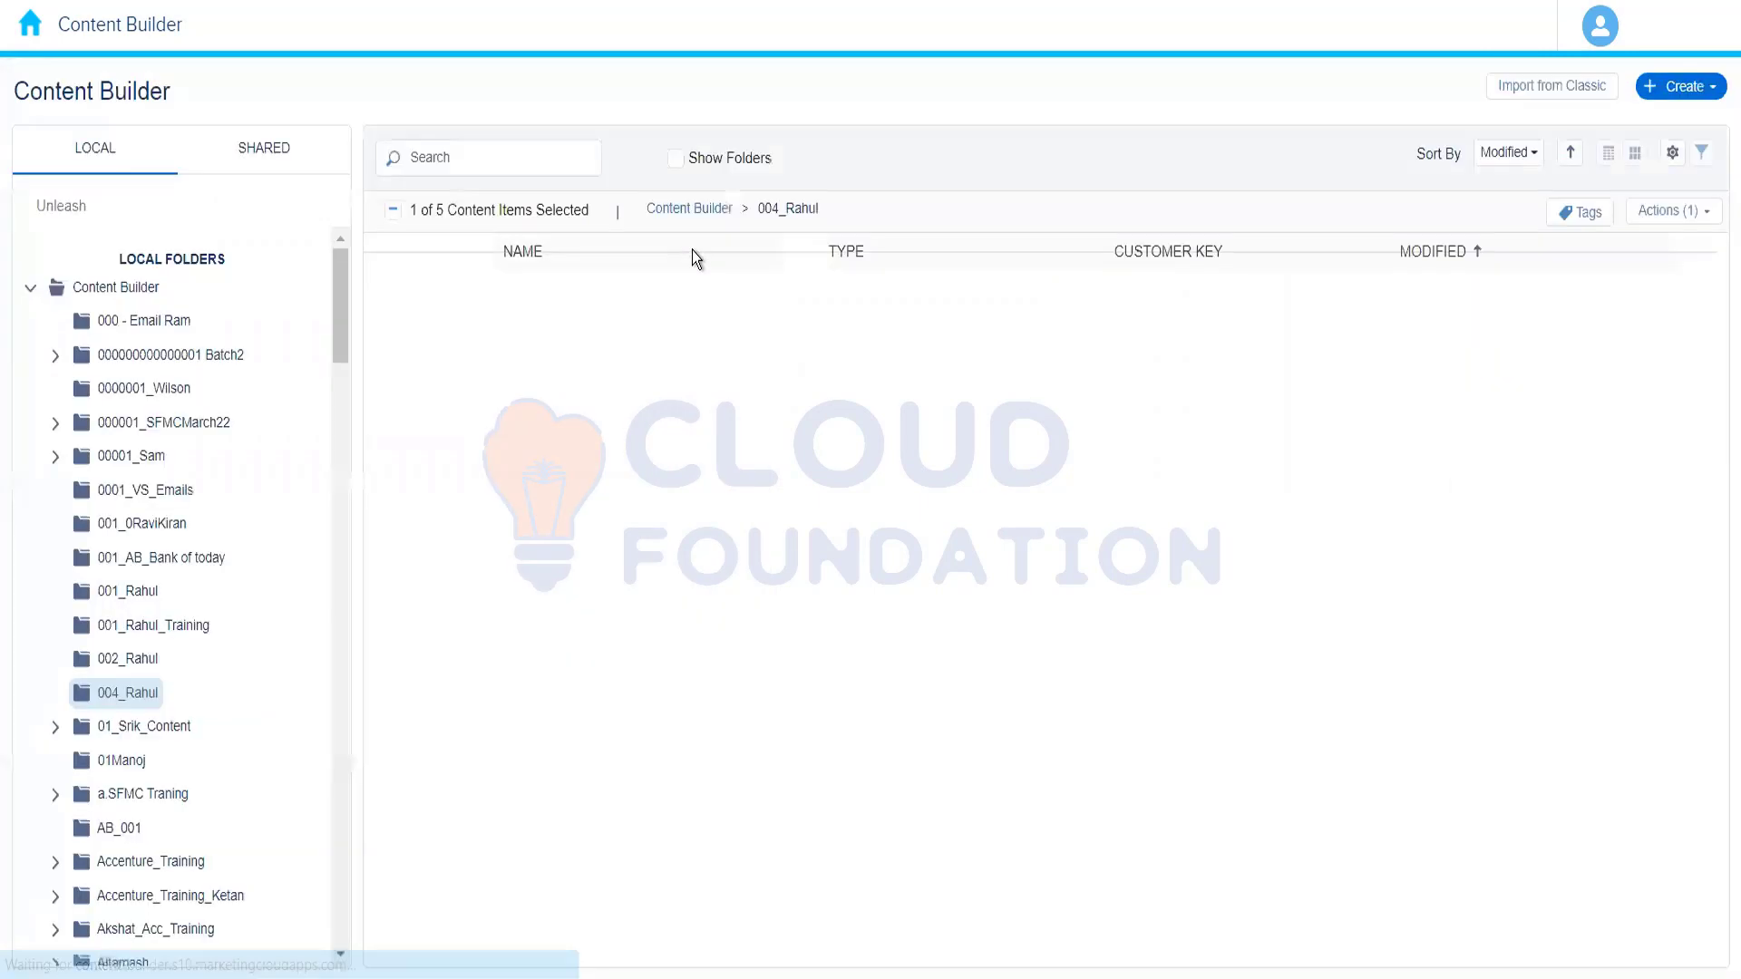
# Start a new HTML content block in the same folder.
pyautogui.click(1711, 91)
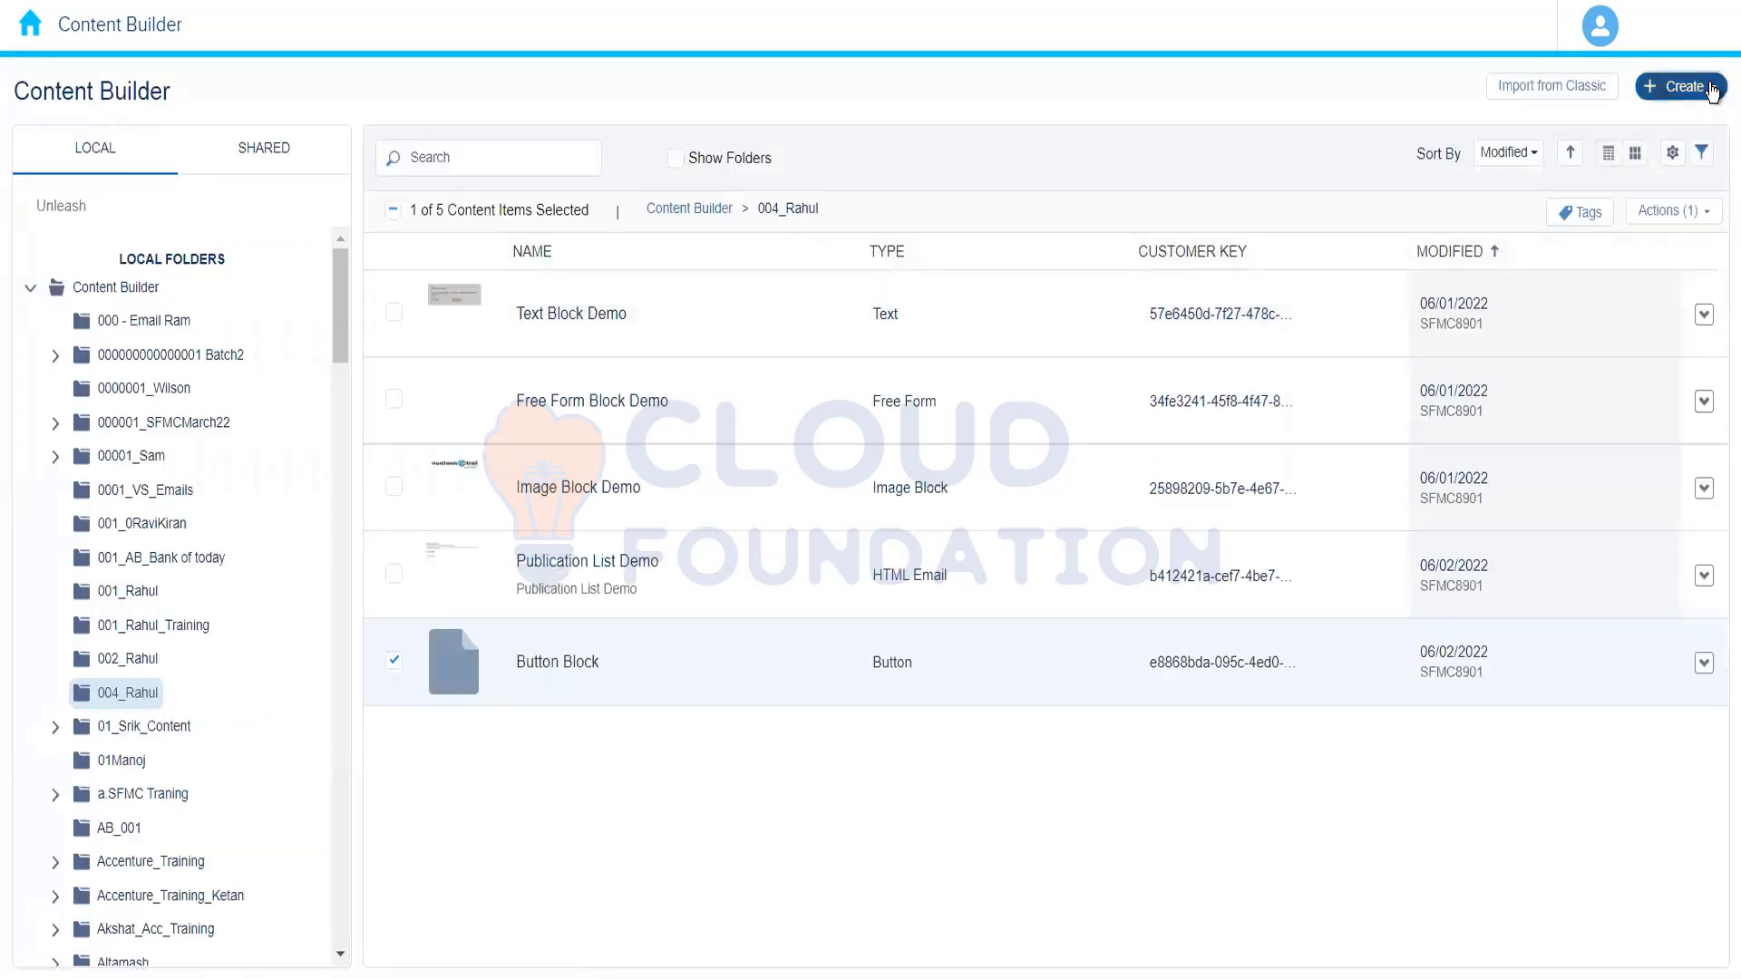
pyautogui.moveTo(1611, 242)
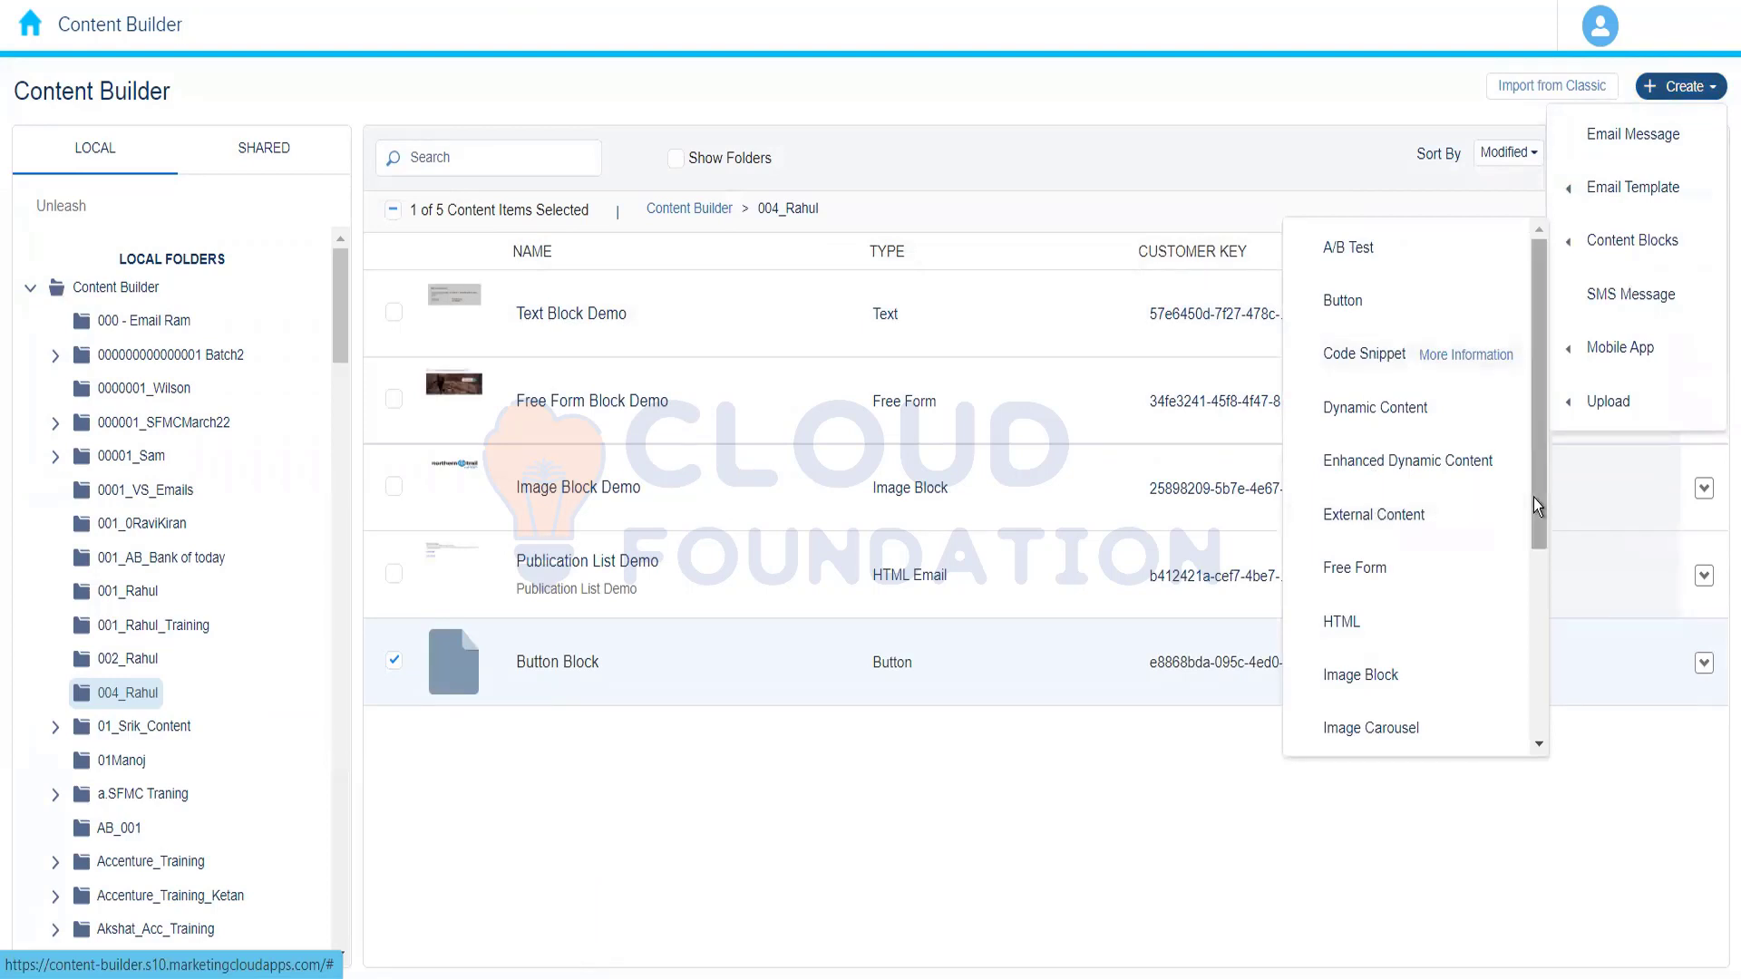
pyautogui.moveTo(1532, 495); pyautogui.dragTo(1534, 587)
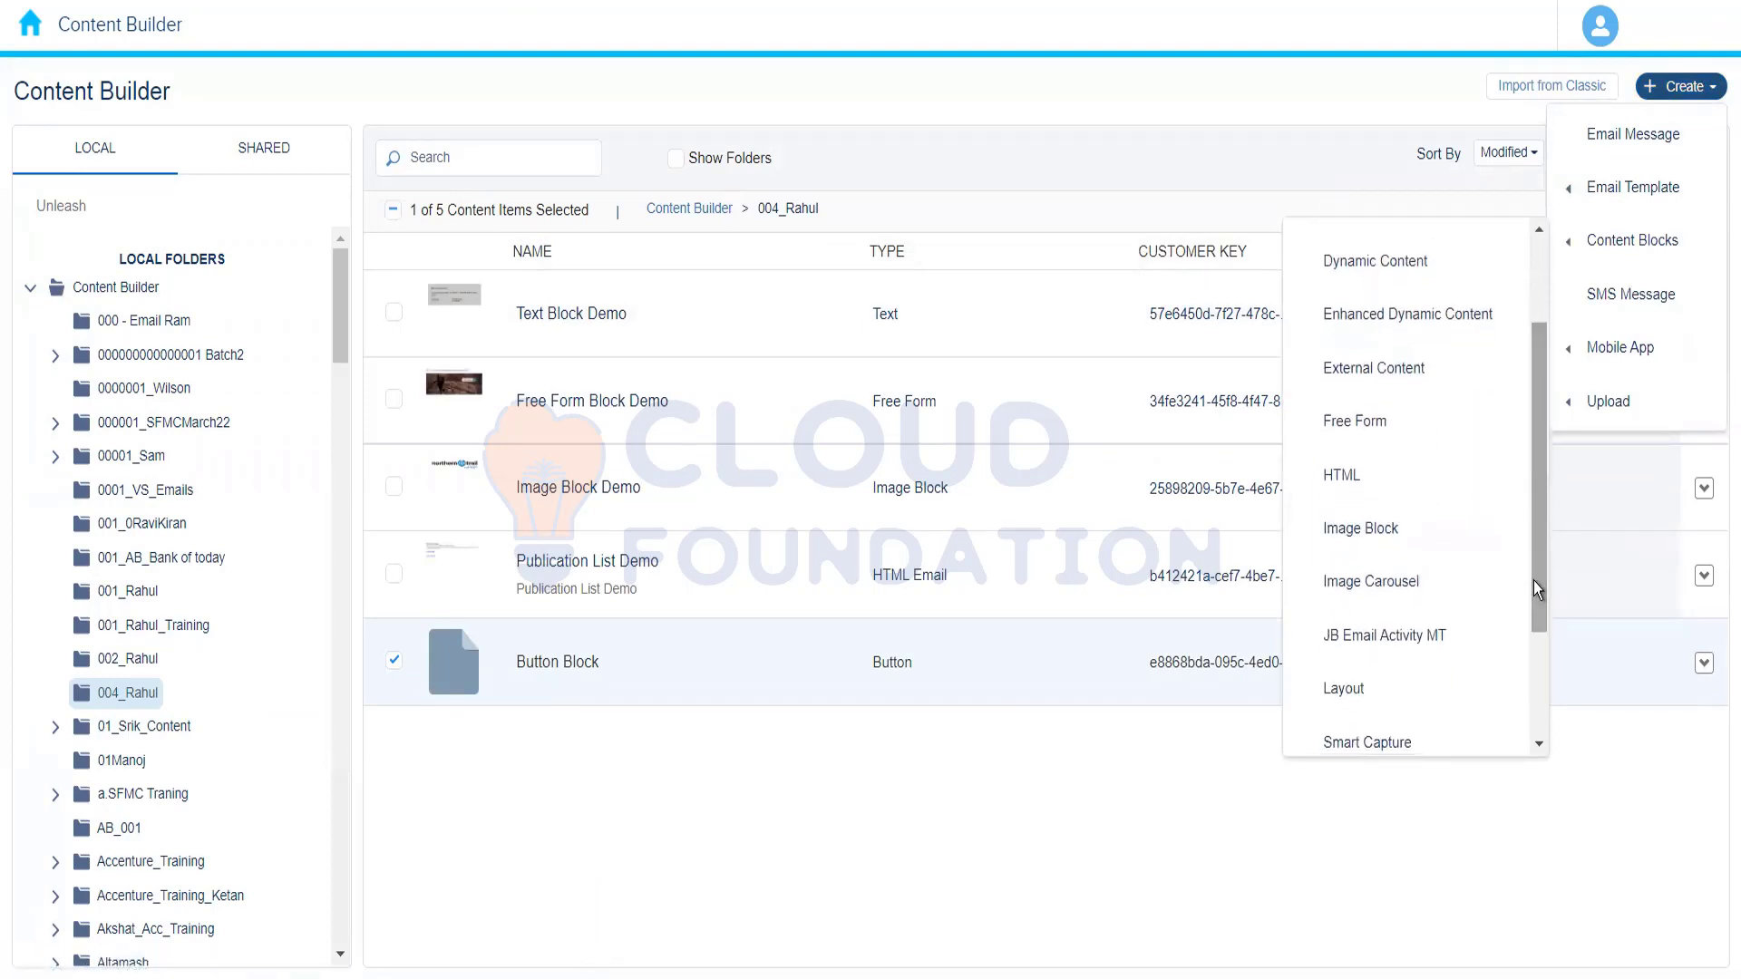
pyautogui.click(1342, 475)
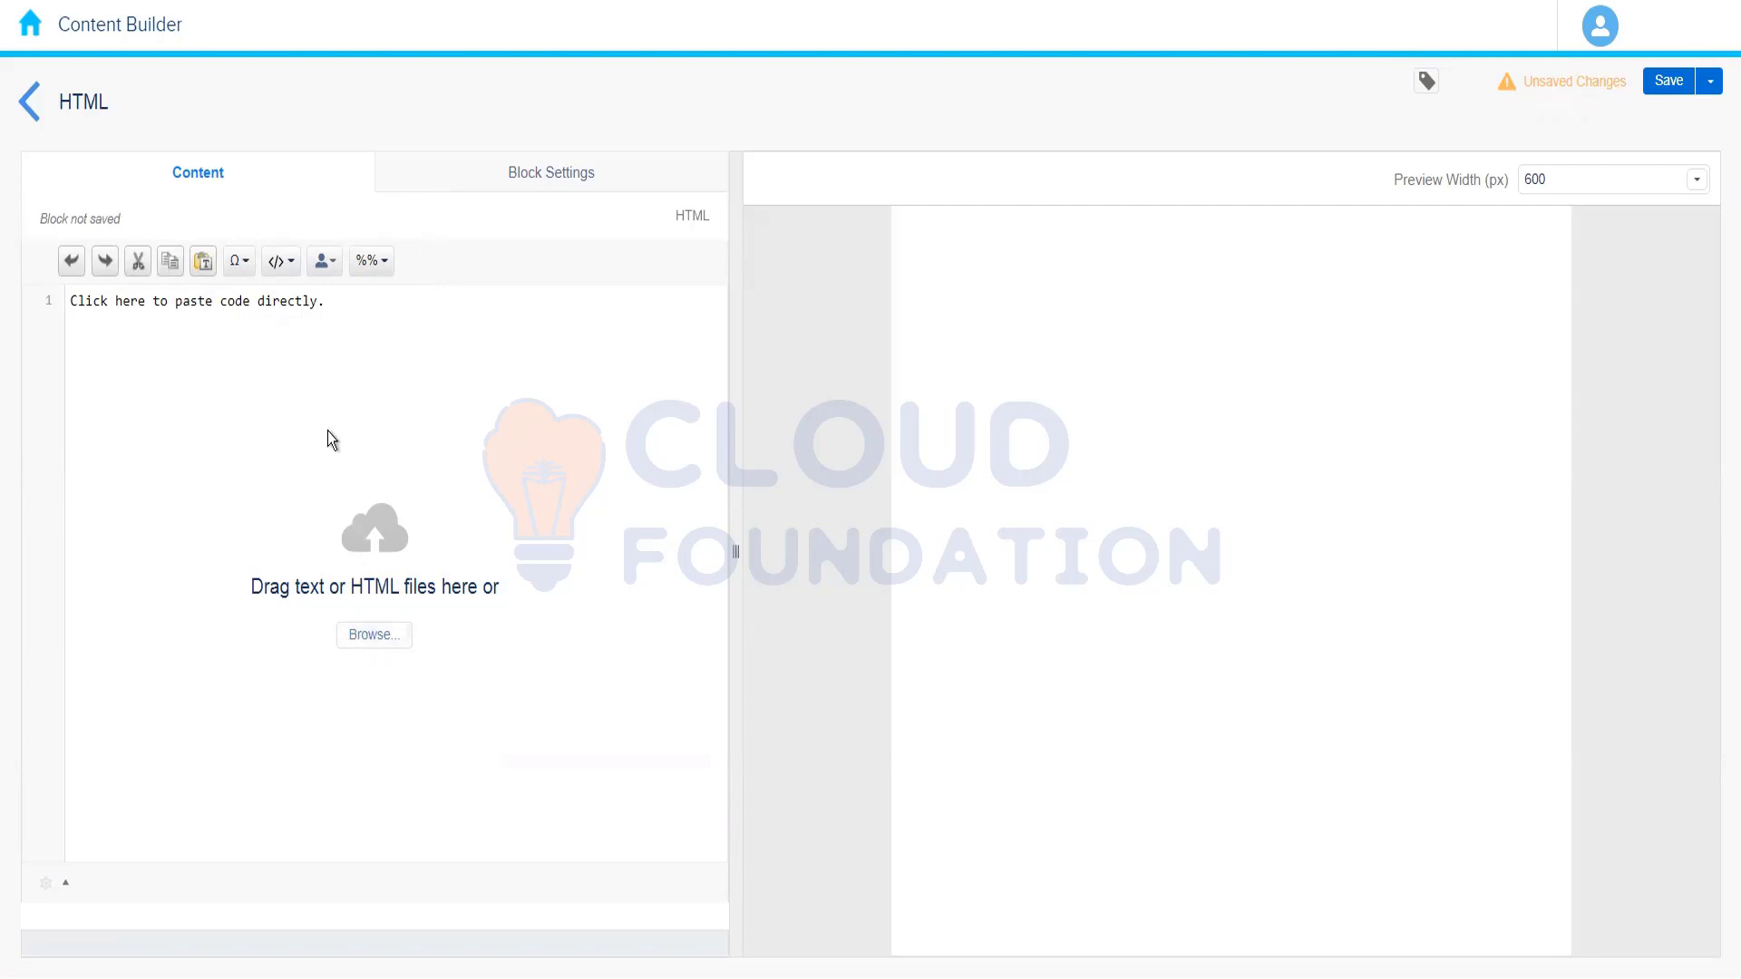
# Load the existing code file File.HTML into the HTML block.
pyautogui.click(358, 633)
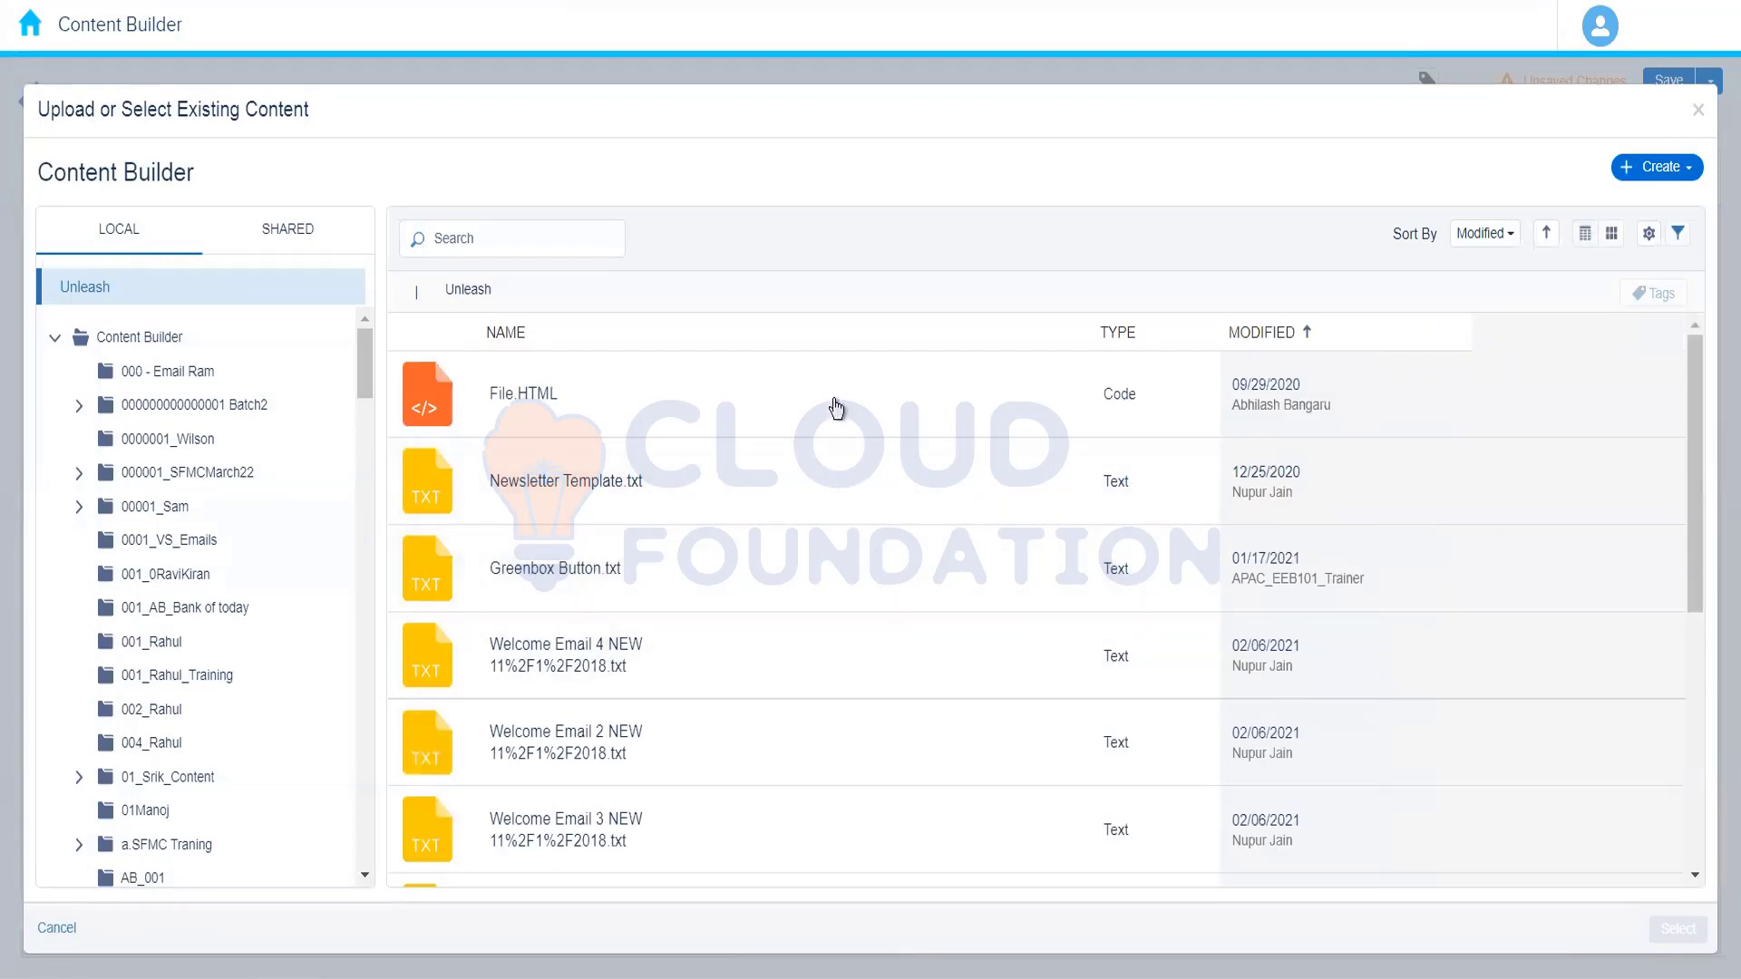
pyautogui.click(761, 419)
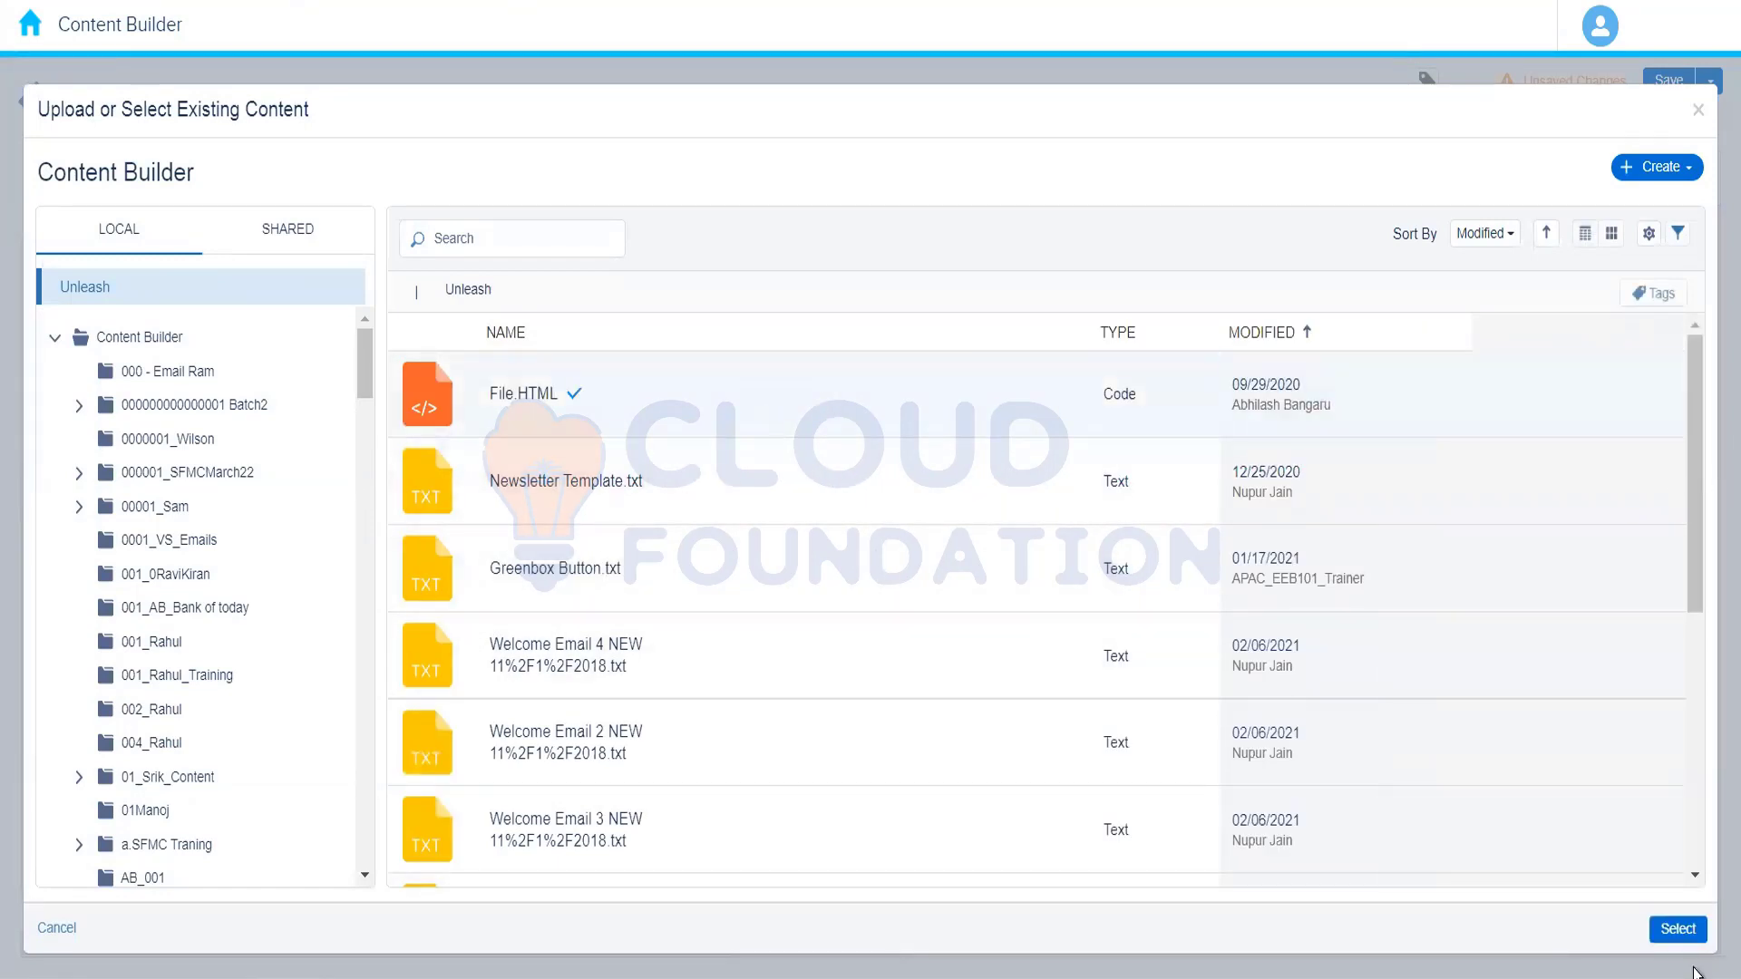
pyautogui.moveTo(1674, 960)
pyautogui.click(1659, 929)
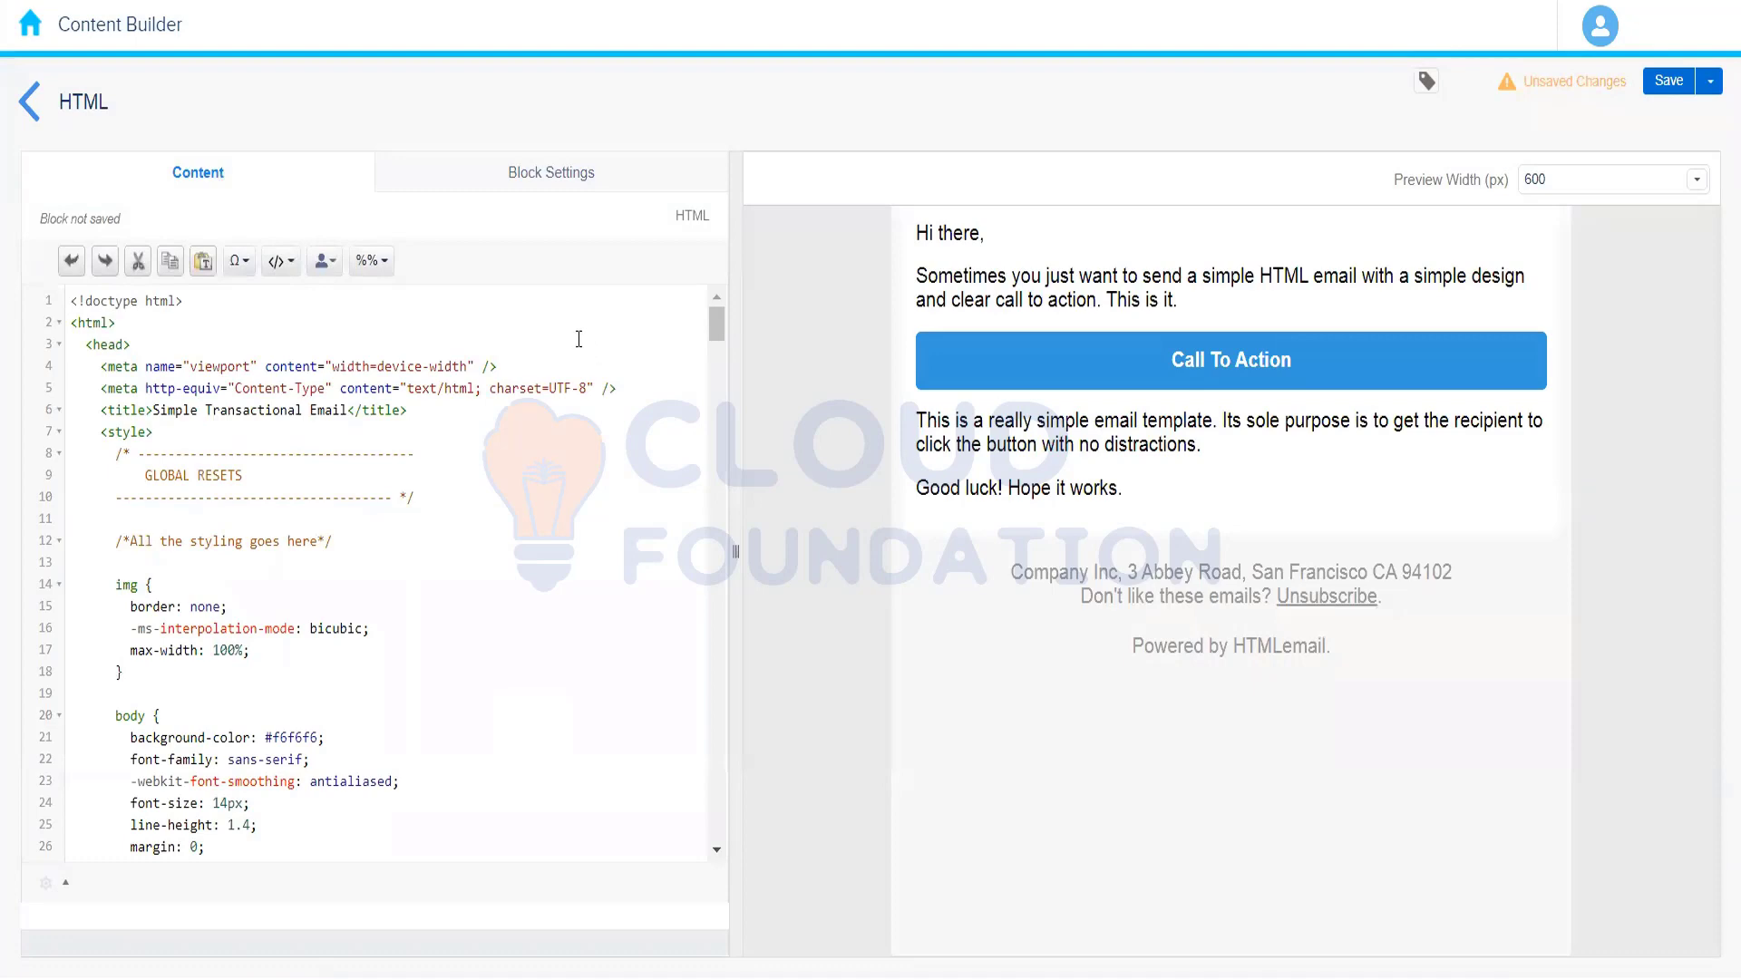
# Review the loaded HTML code from start to end and the block's styling settings.
pyautogui.scroll(-20, 720, 444)
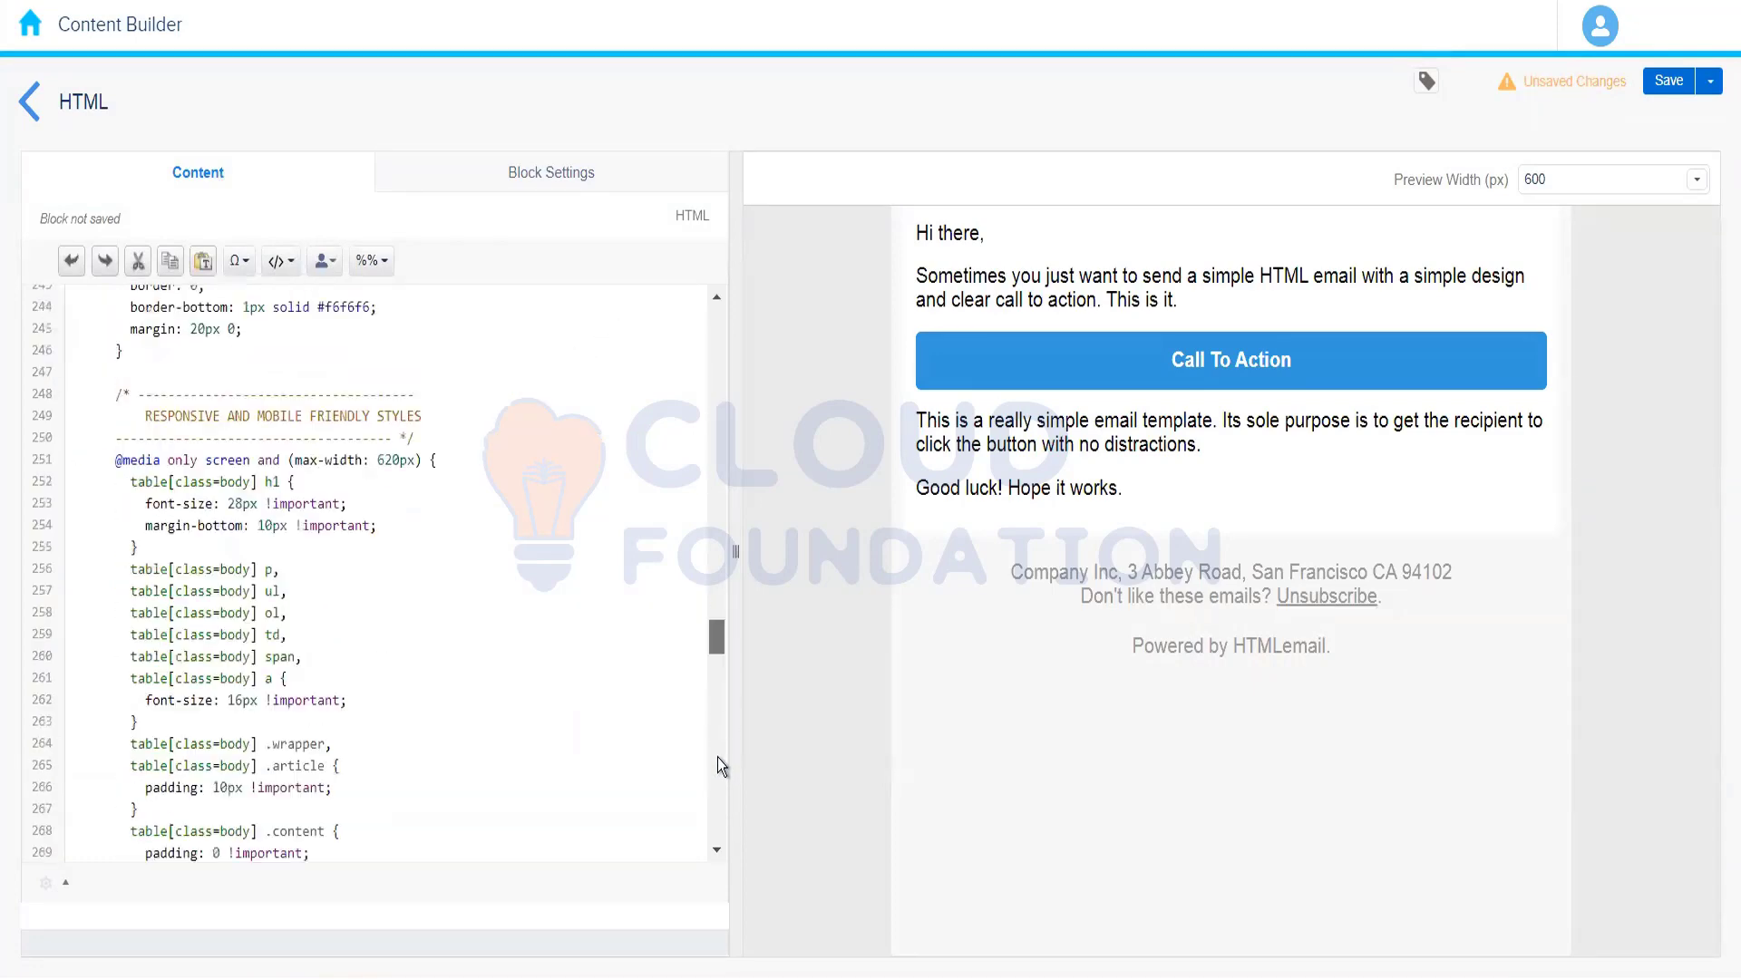
pyautogui.scroll(20, 682, 443)
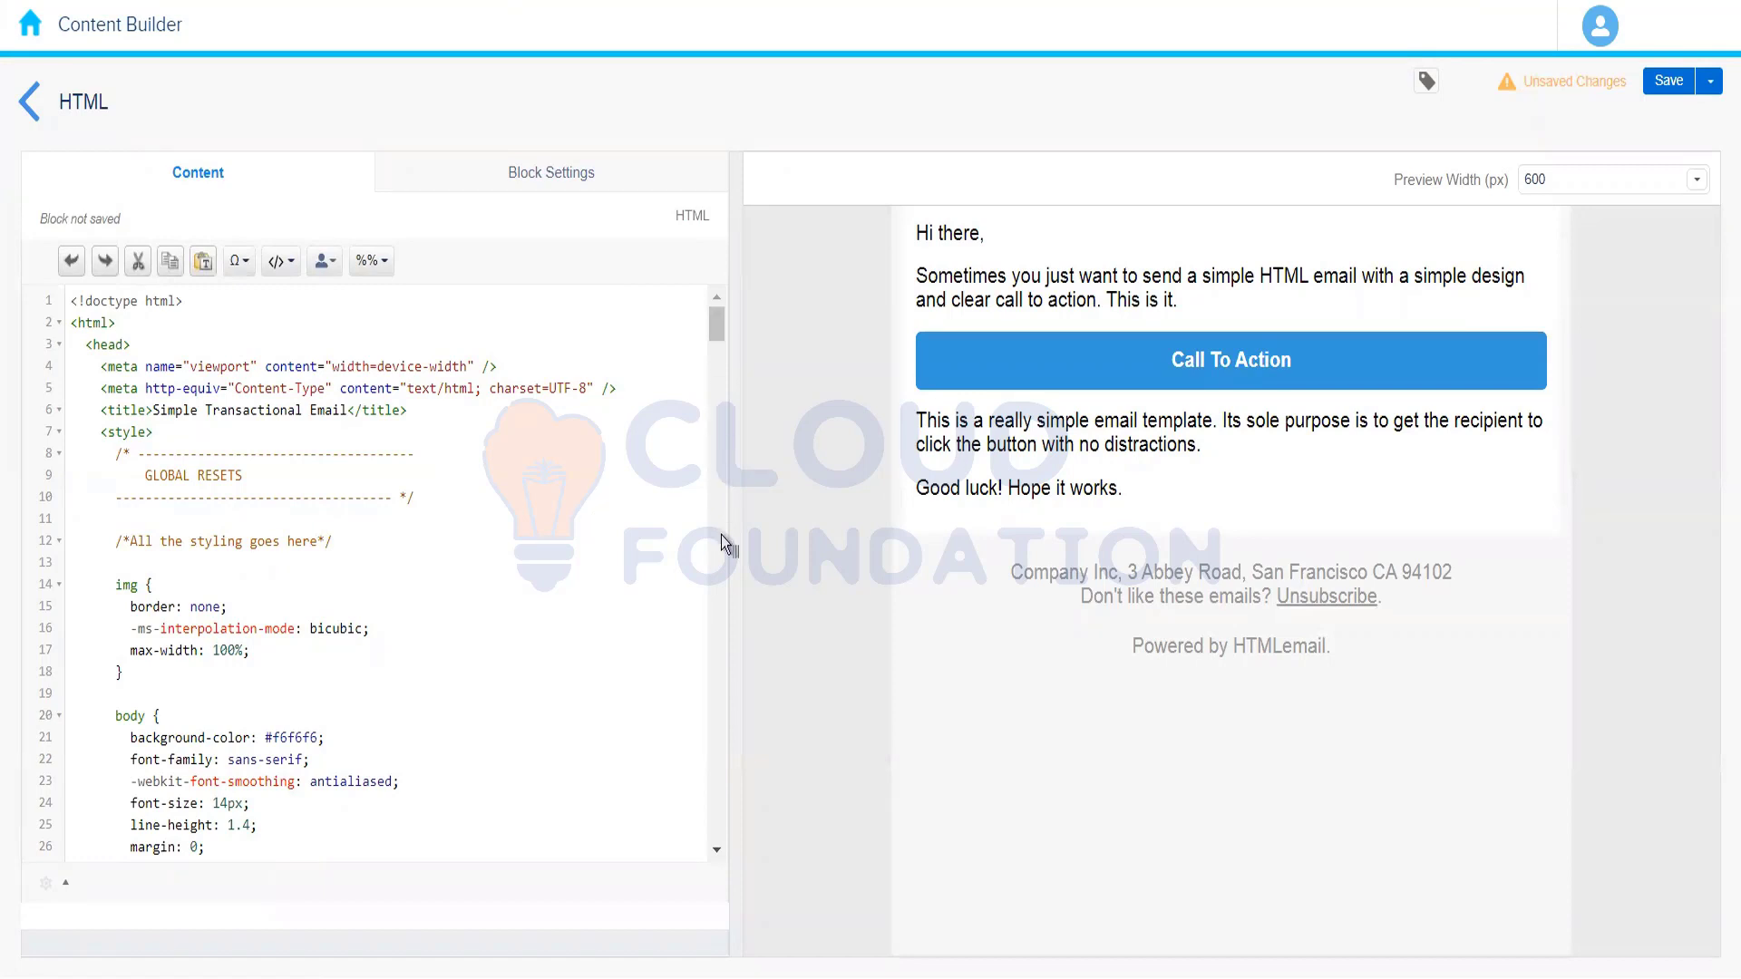
pyautogui.click(542, 191)
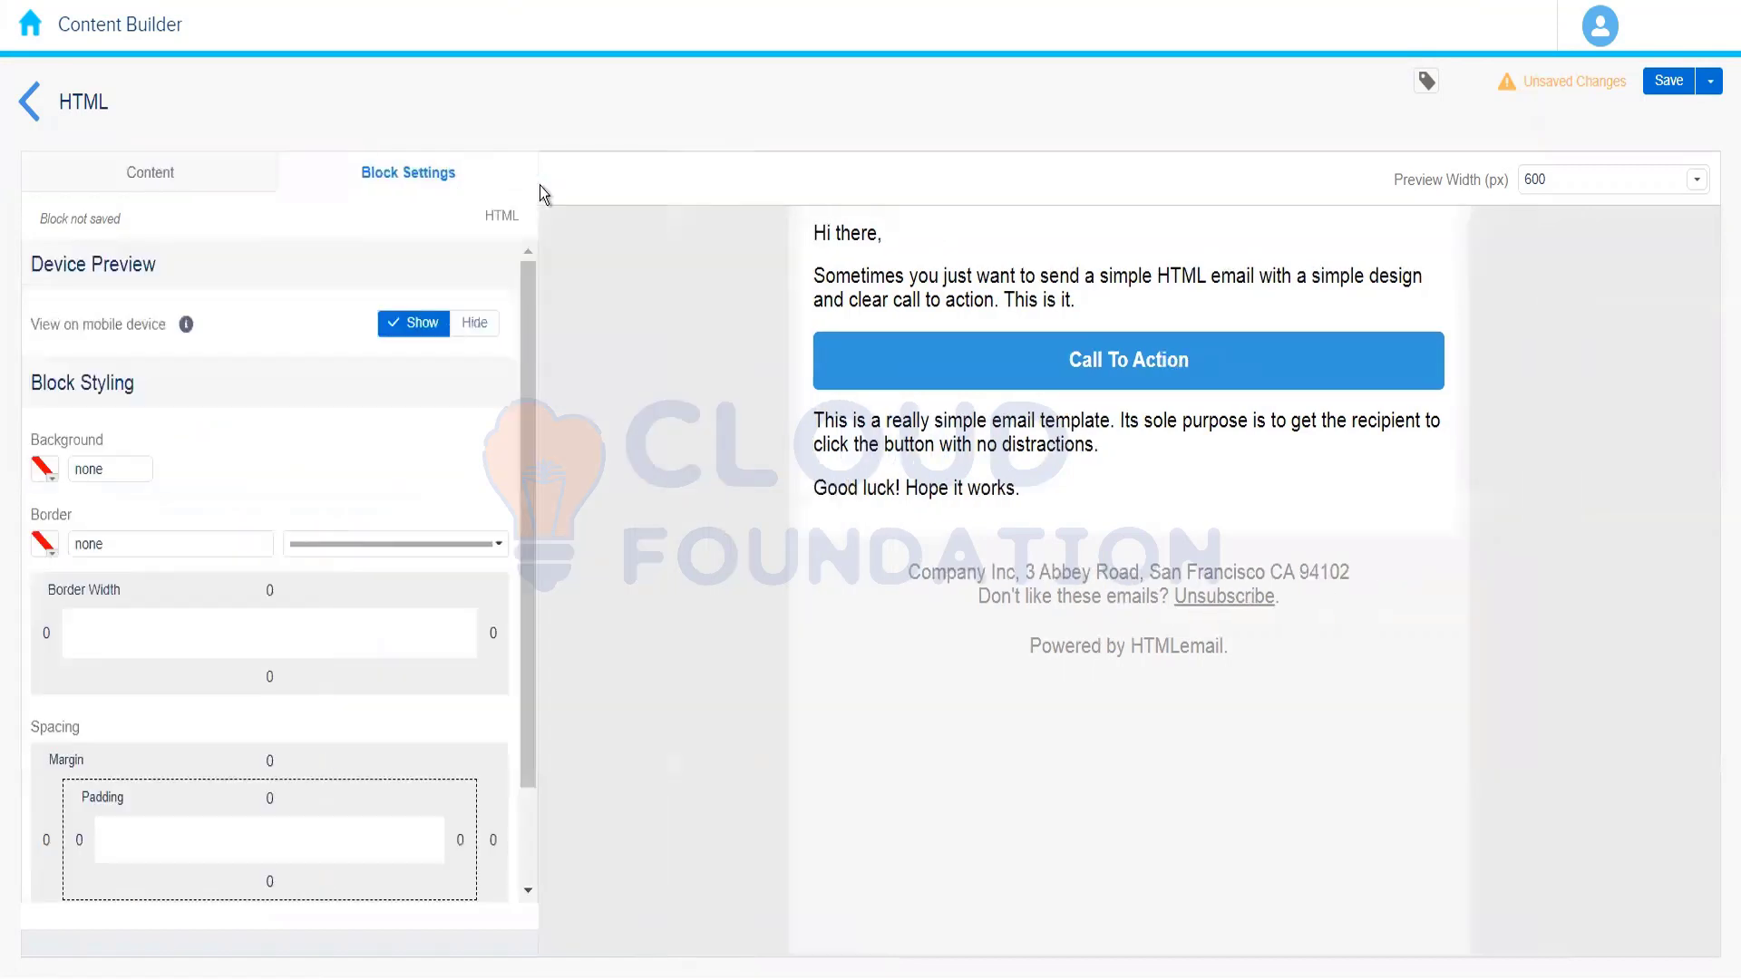
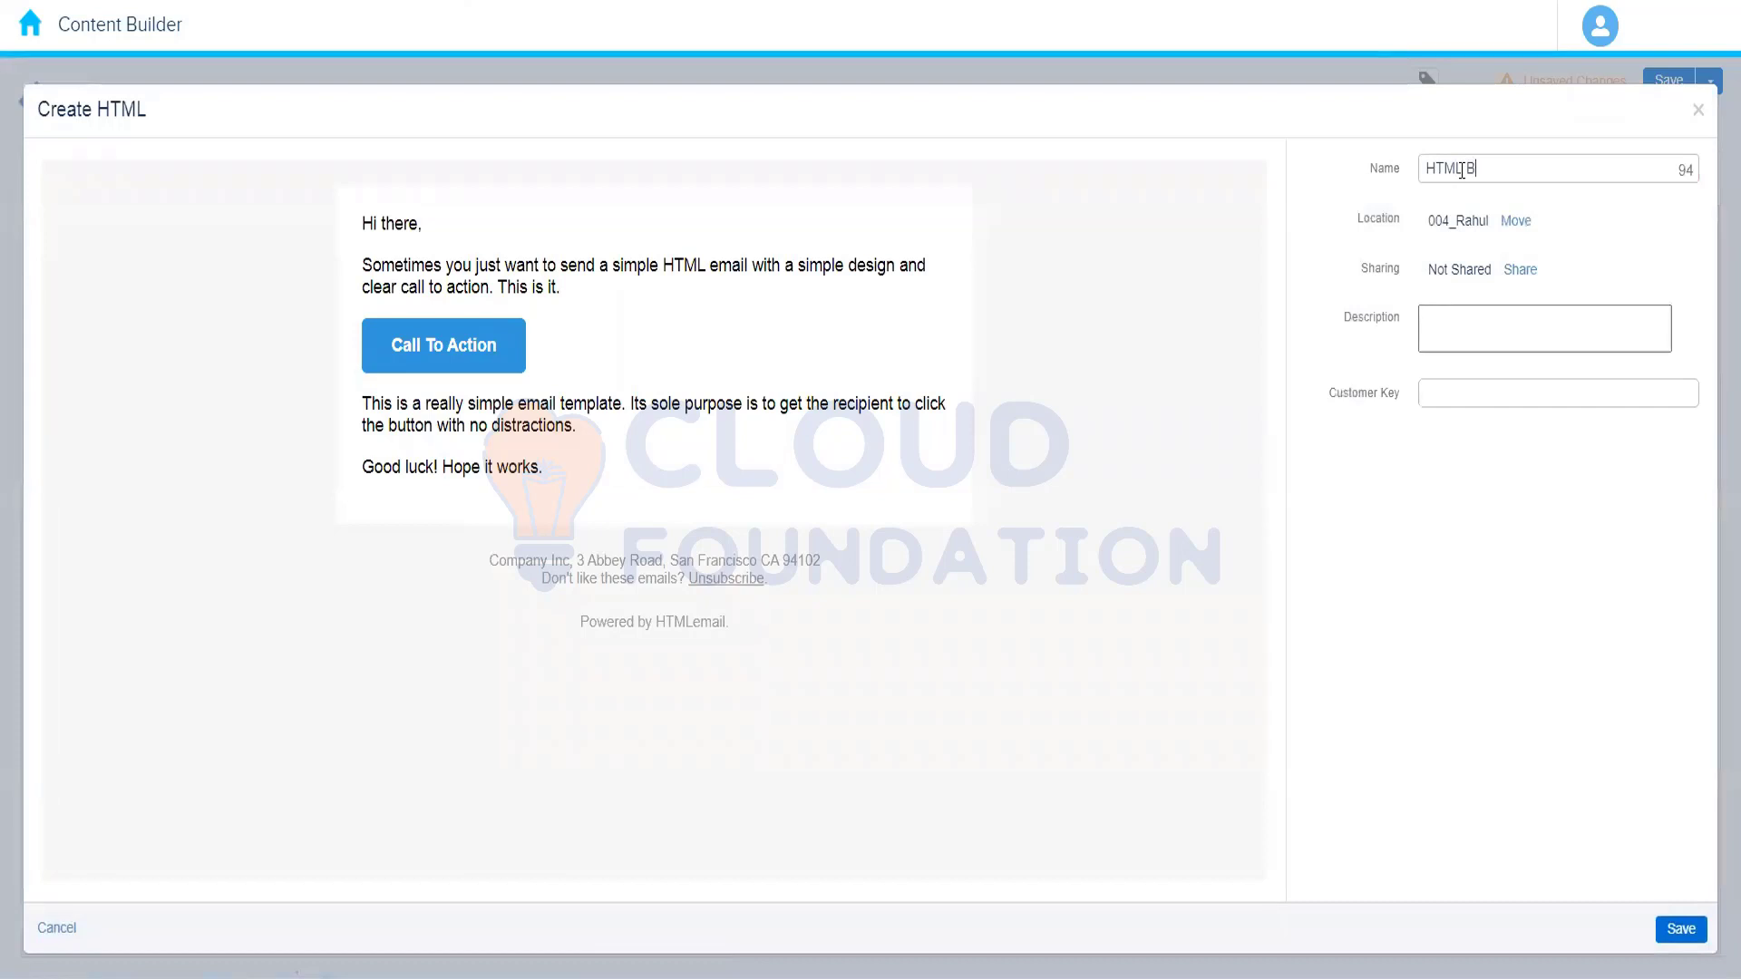
# Save the HTML block under the name HTML Block Demo and return to the folder's content list.
pyautogui.click(1477, 525)
pyautogui.click(1525, 170)
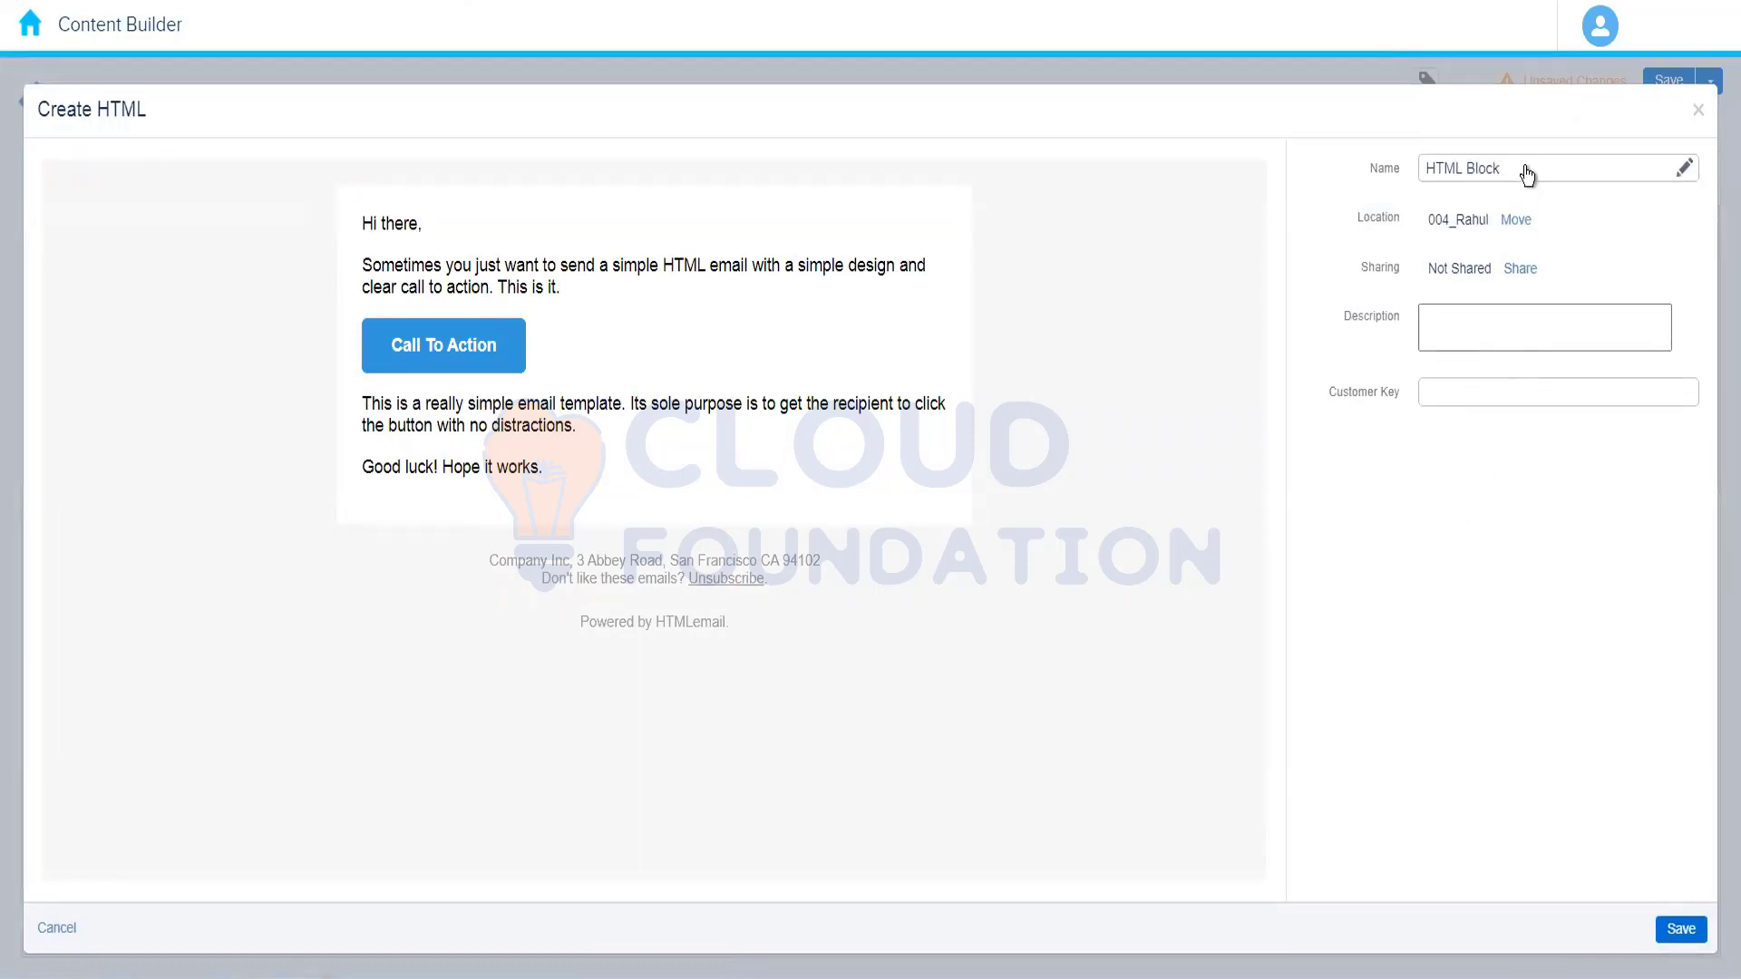
pyautogui.write('Demo')
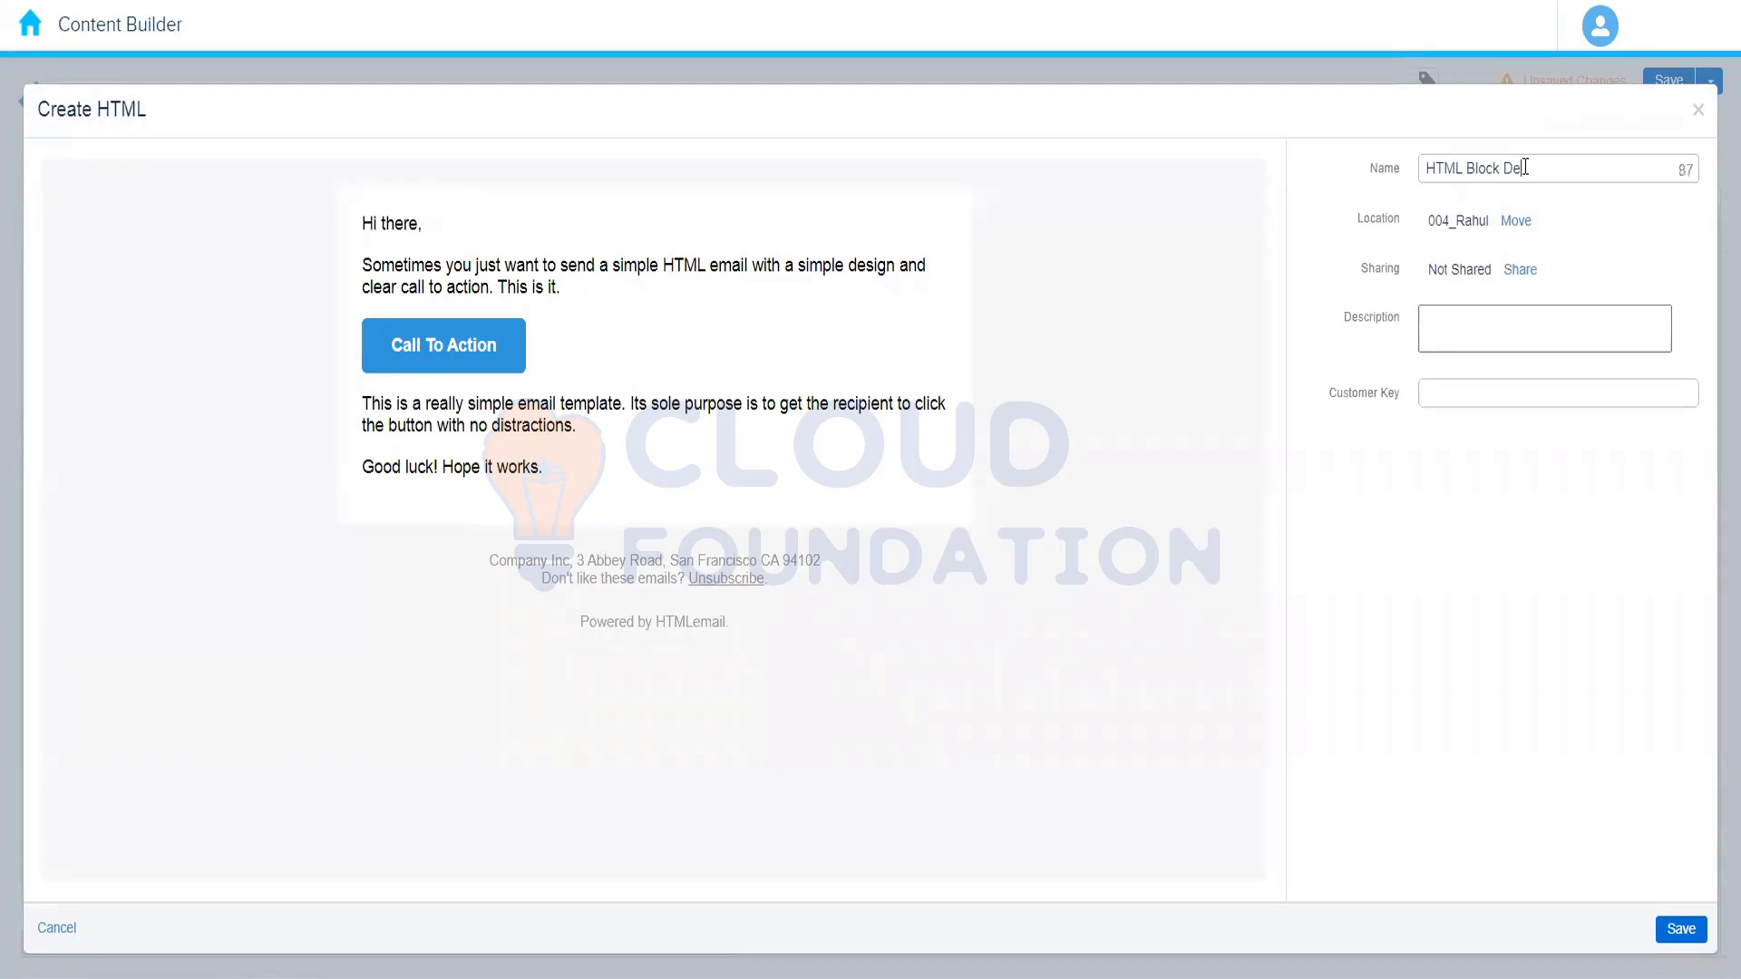
pyautogui.click(1489, 590)
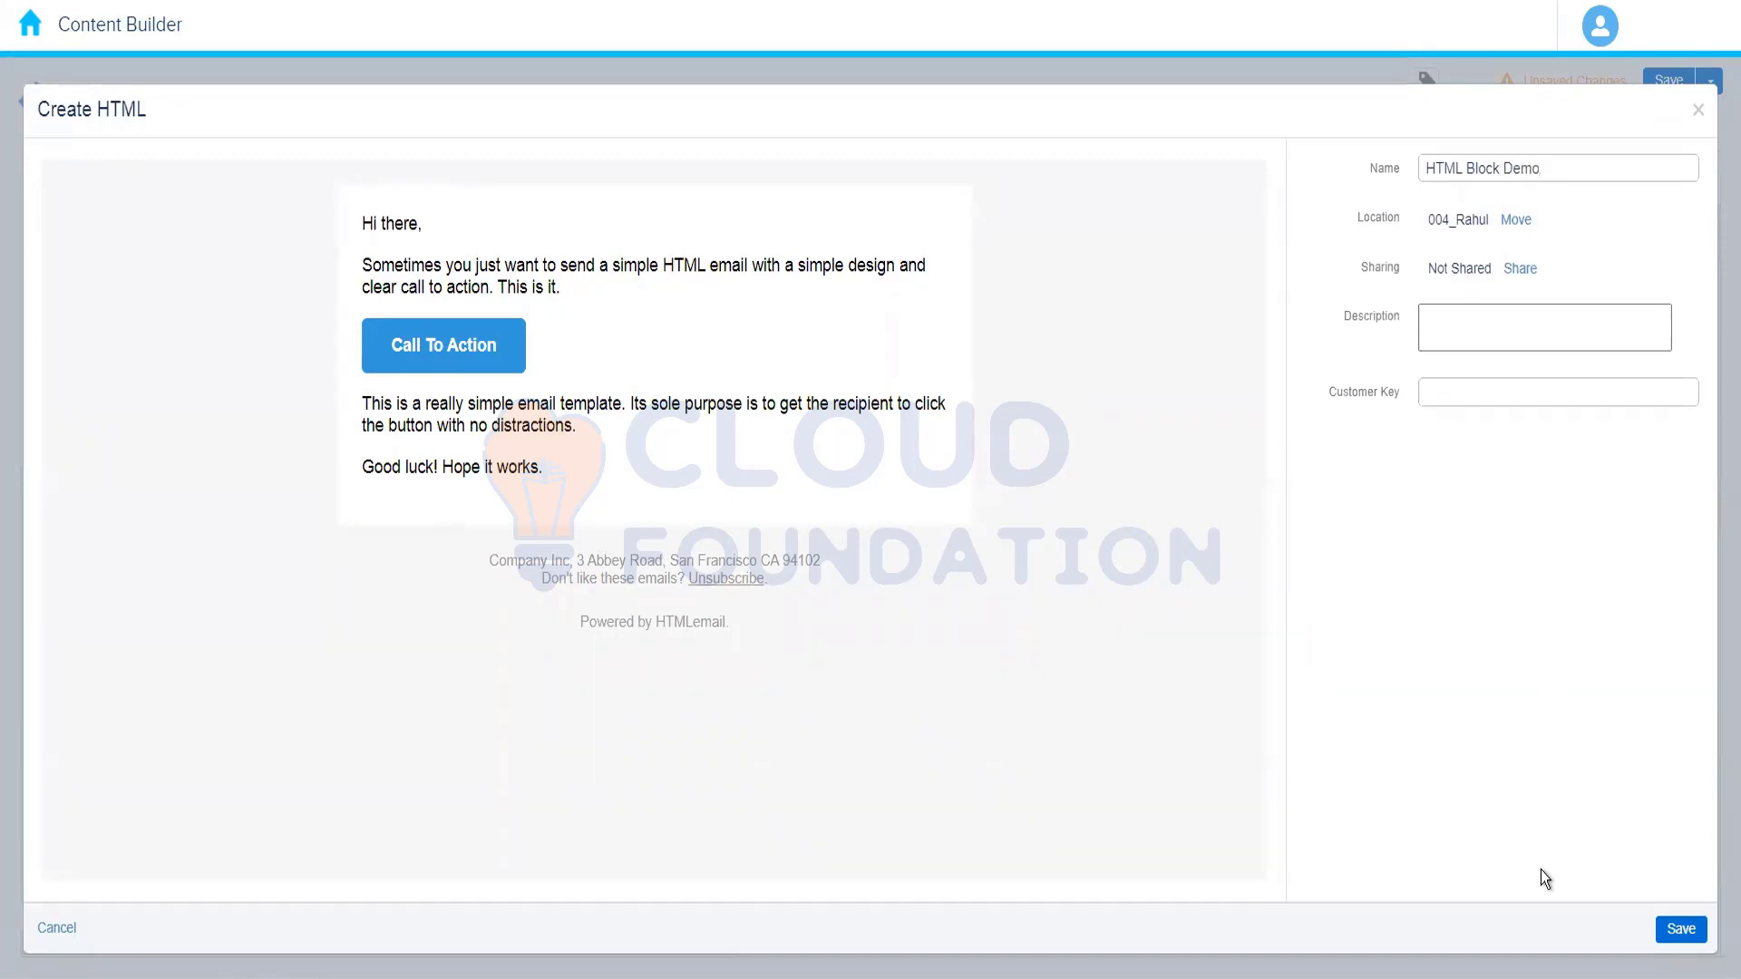
pyautogui.click(1675, 930)
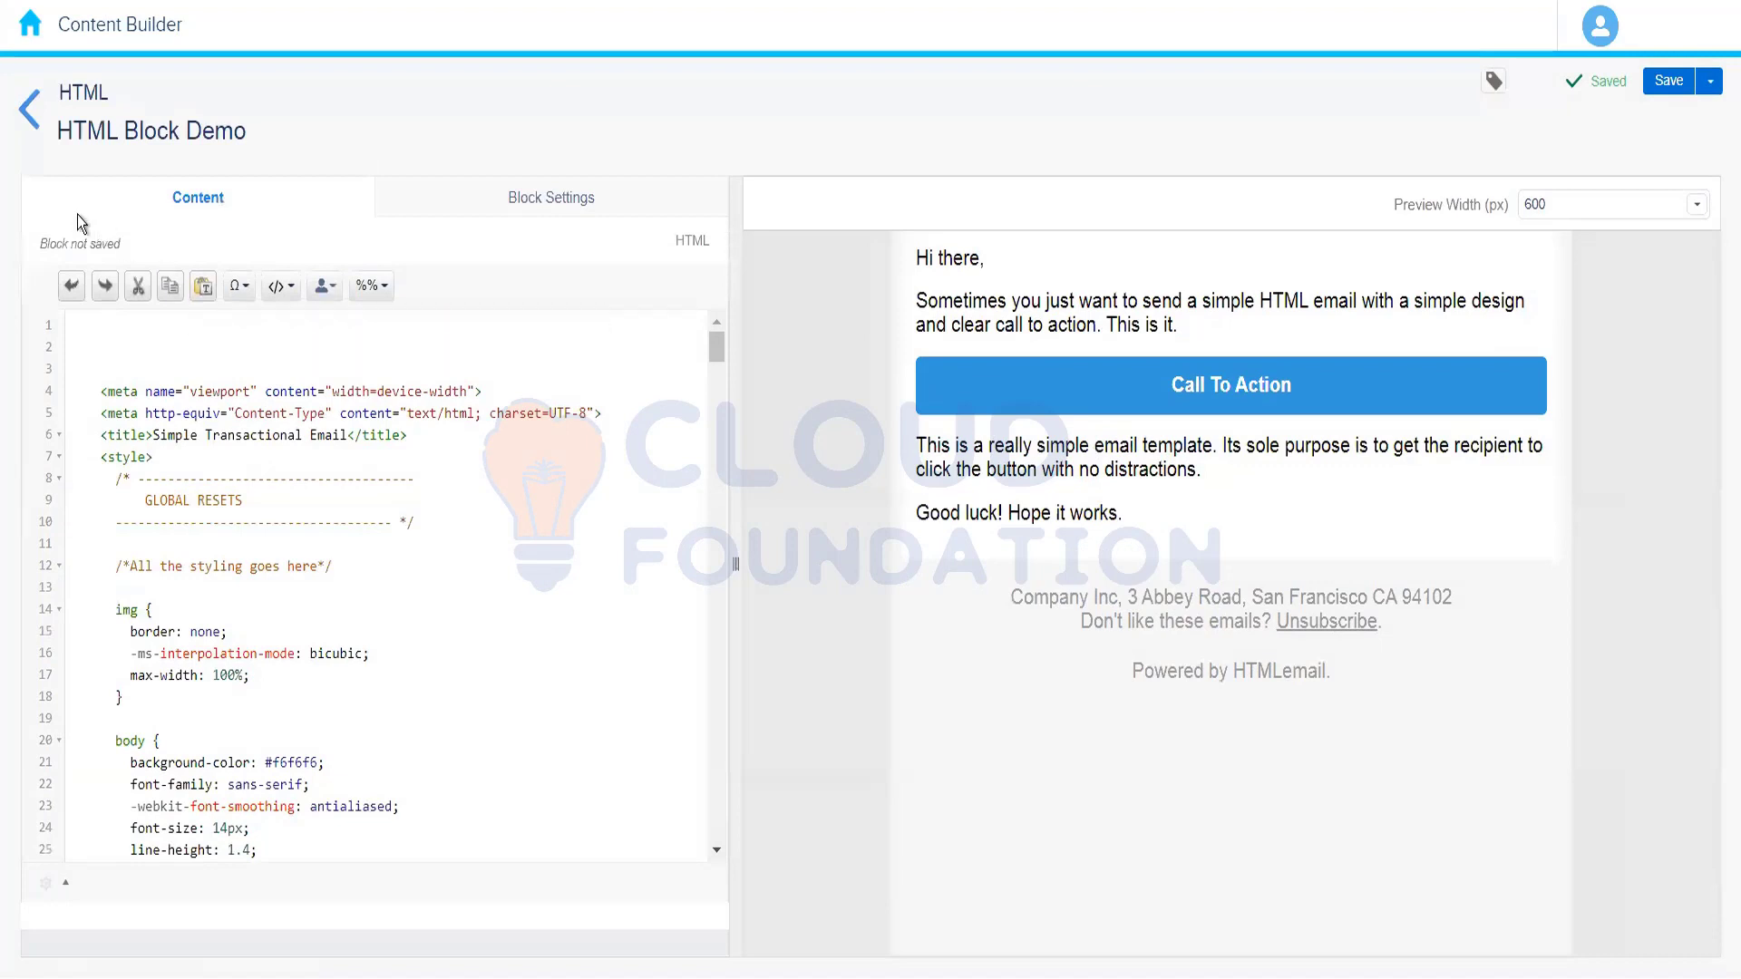
pyautogui.click(29, 110)
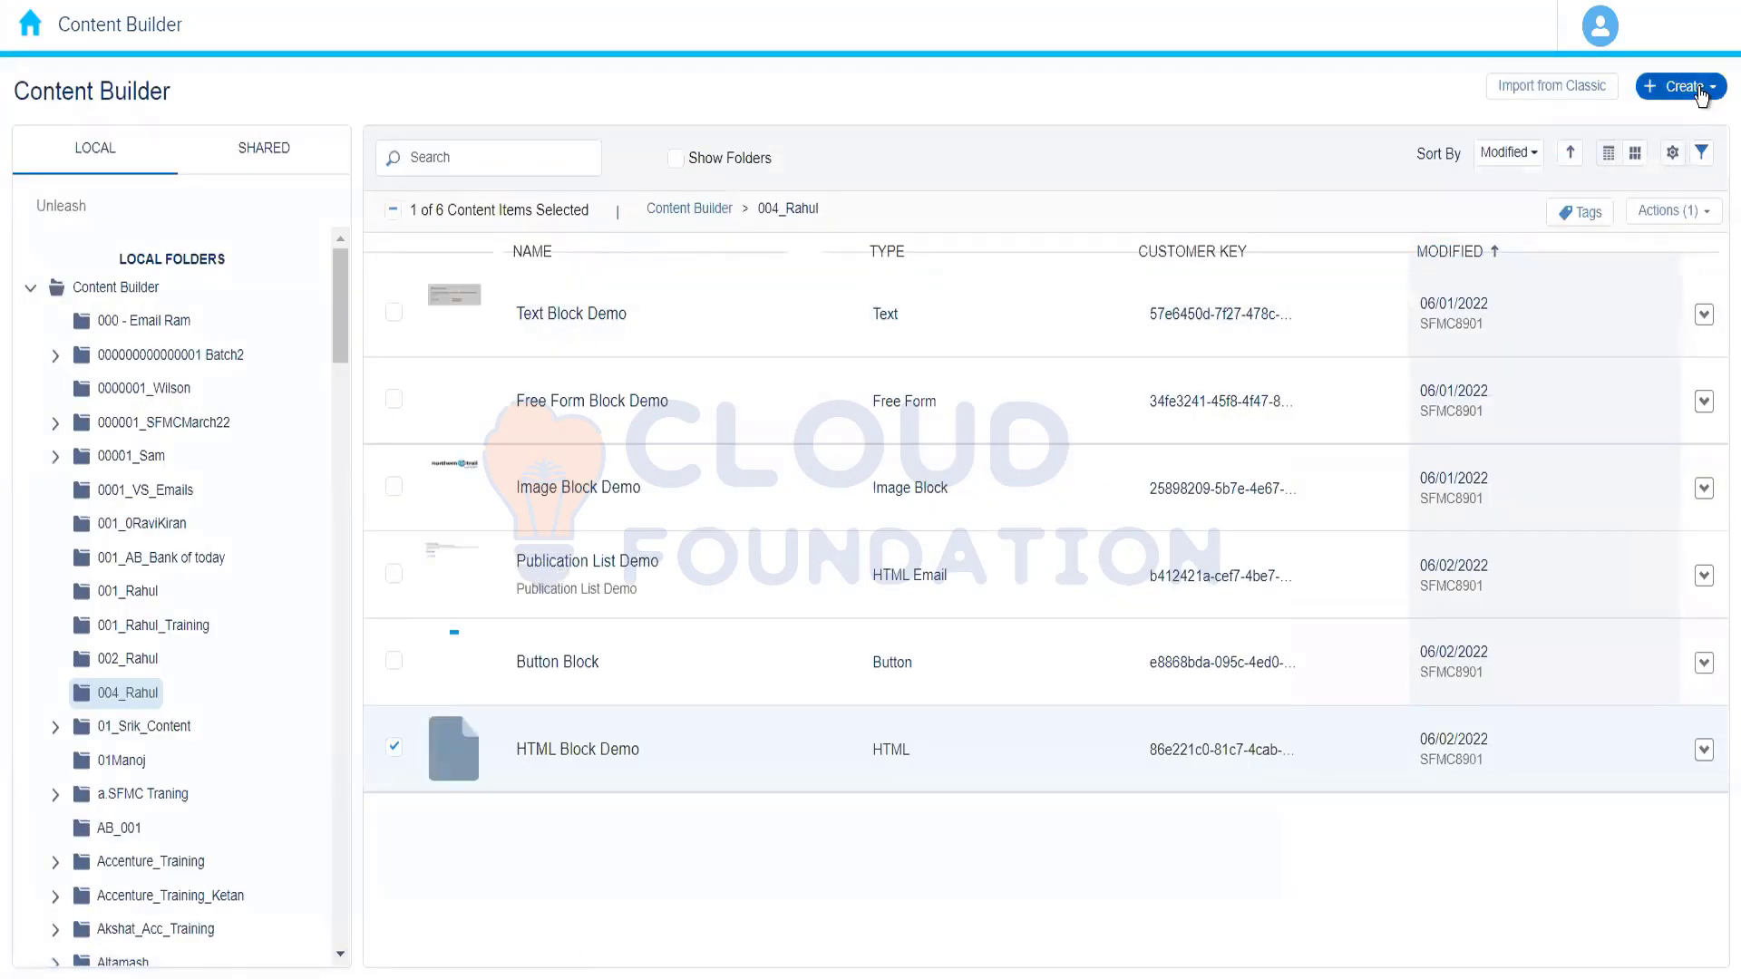
# Start a new Image Carousel content block in the same folder.
pyautogui.click(1702, 94)
pyautogui.moveTo(1619, 242)
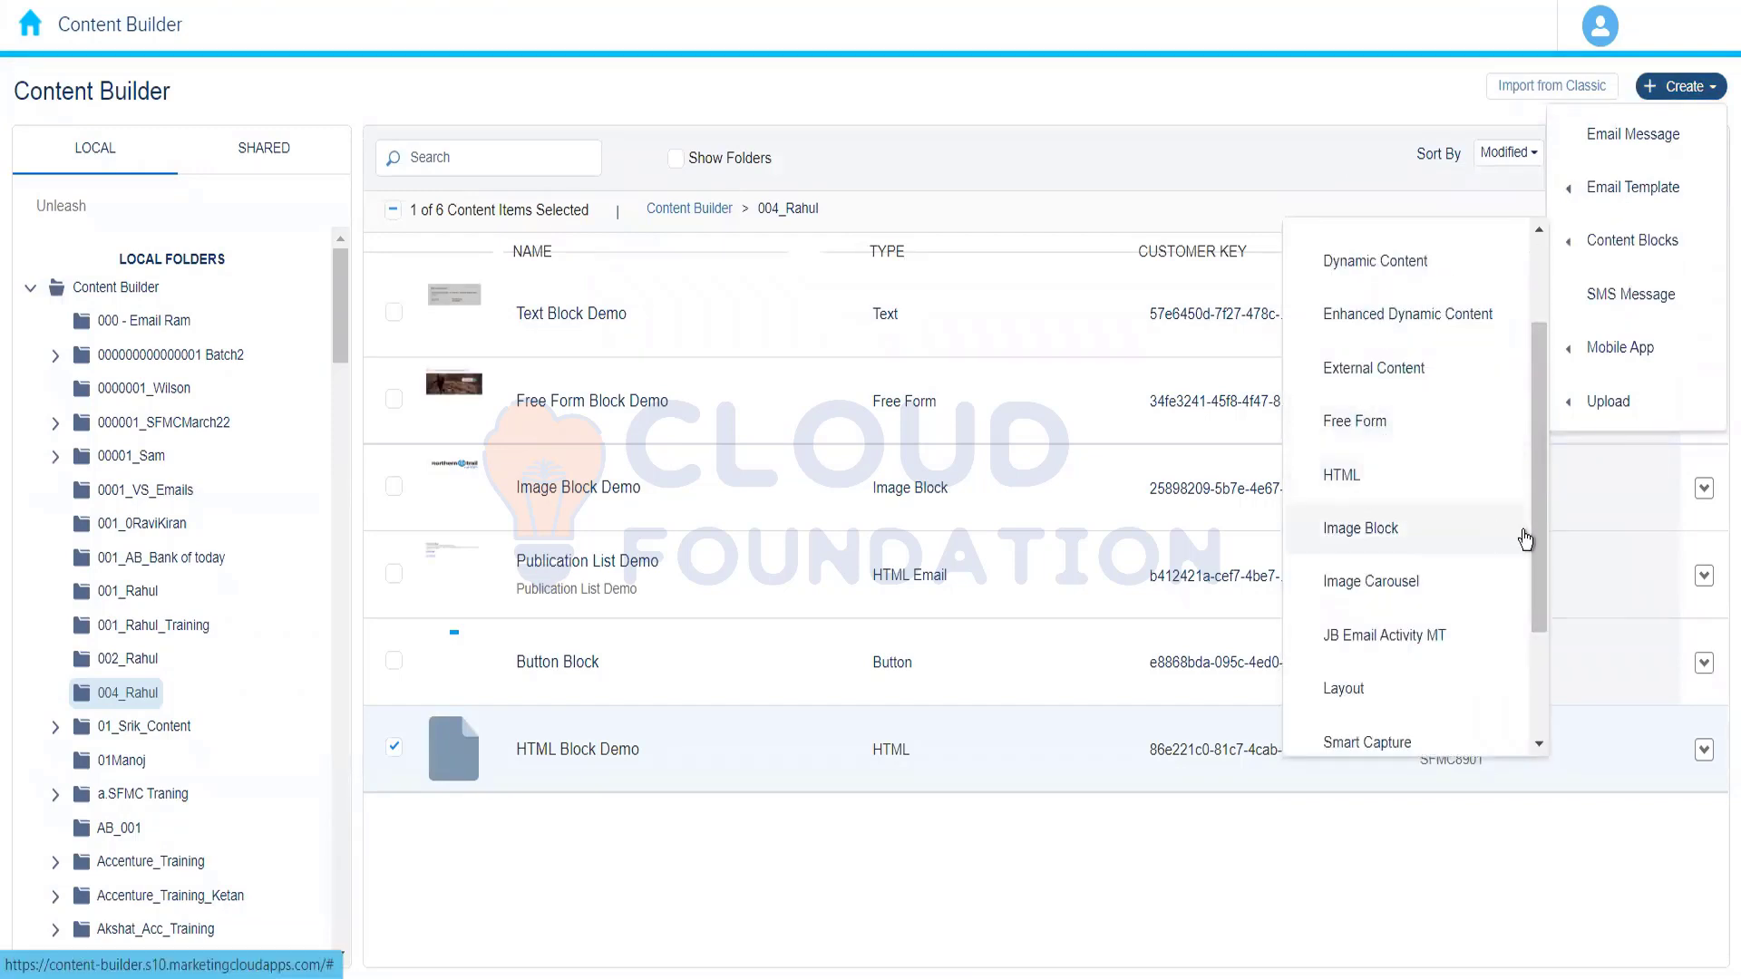
pyautogui.scroll(-2, 1496, 536)
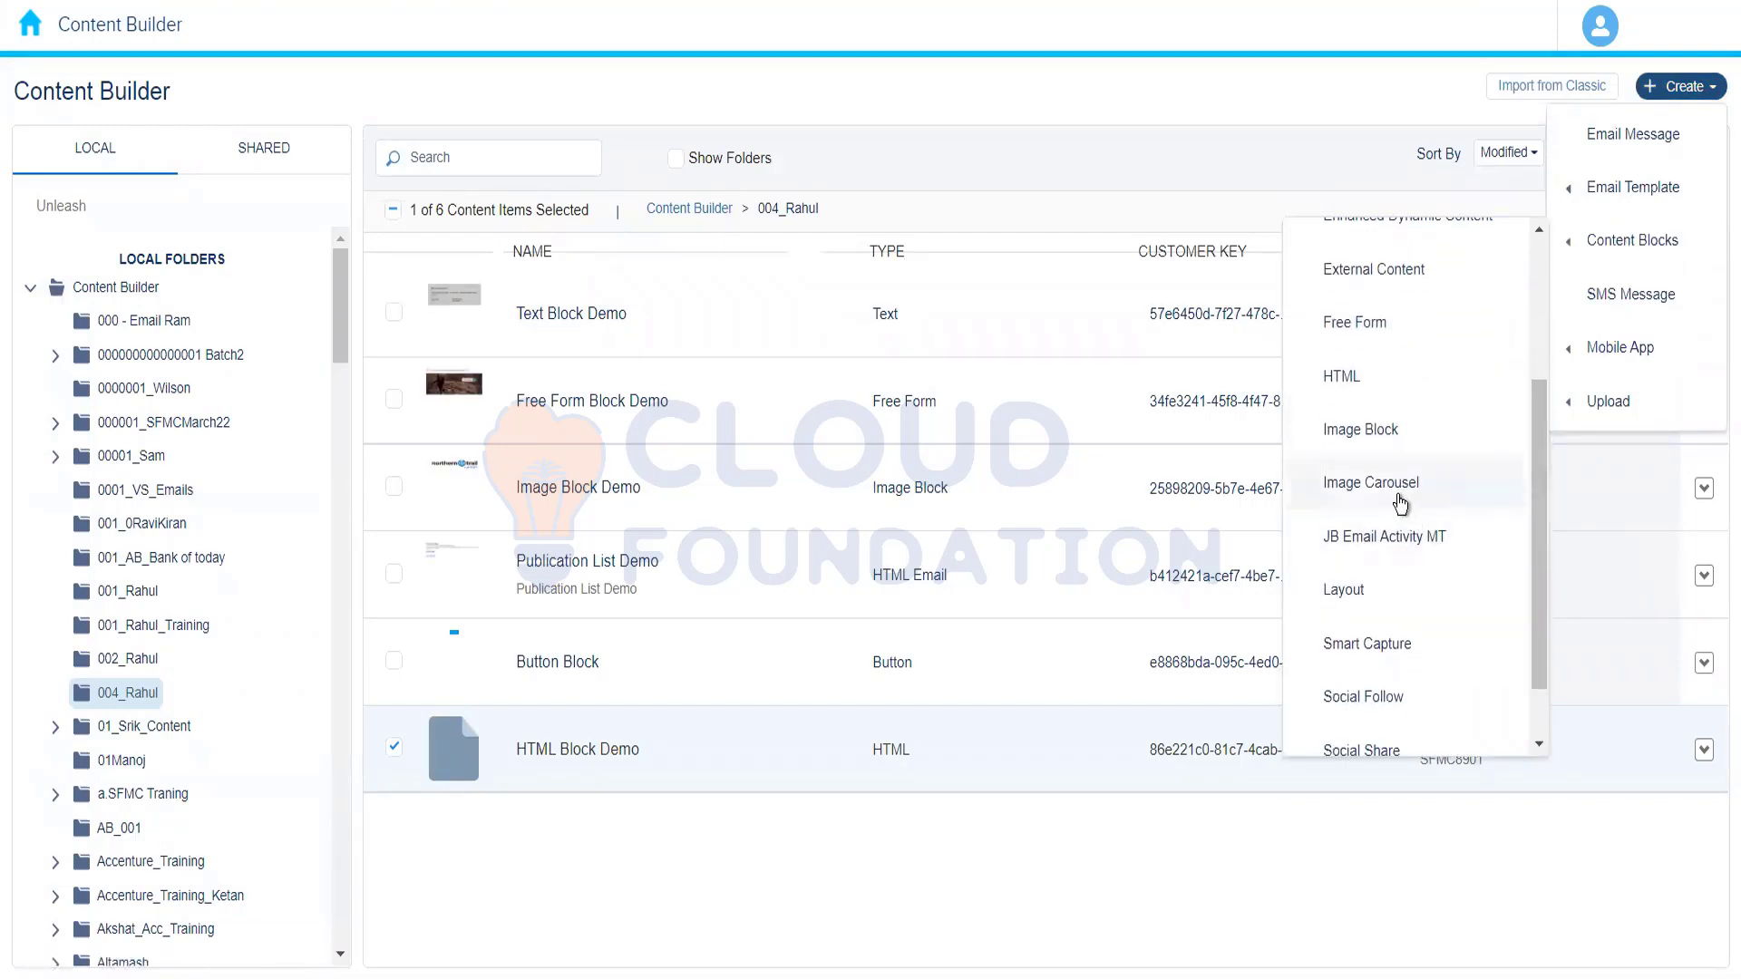
pyautogui.click(1326, 493)
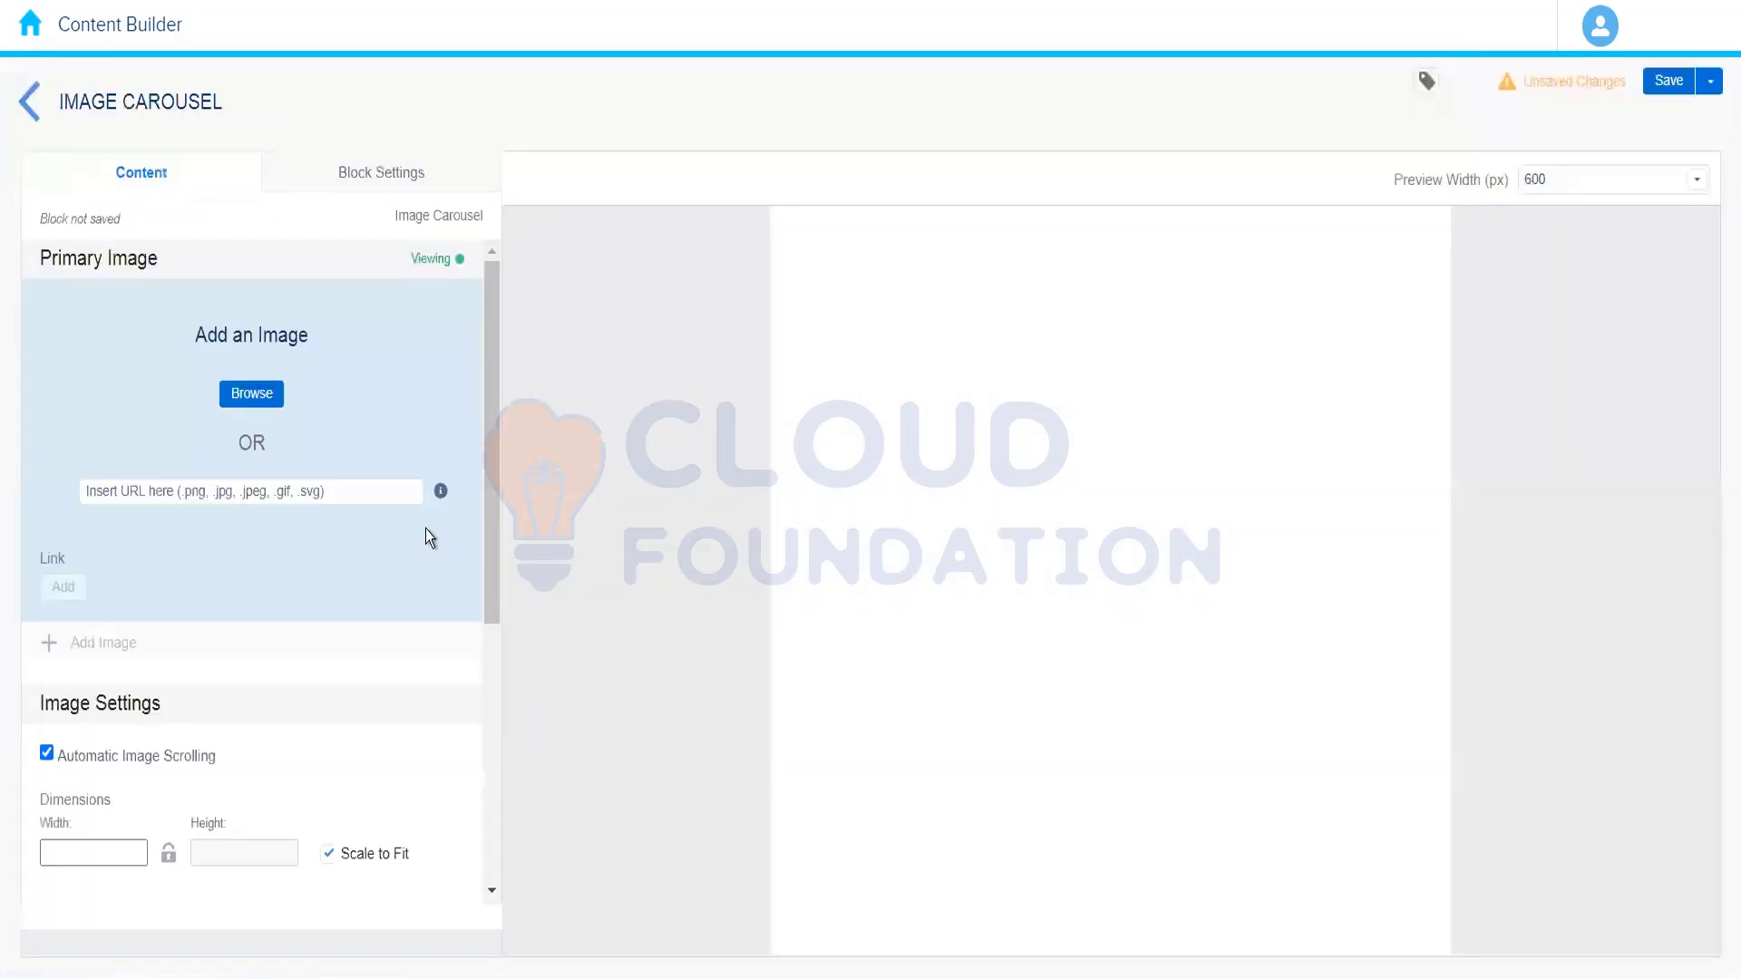
# Add the existing image fall-hiking_preview.jpeg as the carousel's primary image.
pyautogui.moveTo(492, 408); pyautogui.dragTo(494, 346)
pyautogui.click(250, 391)
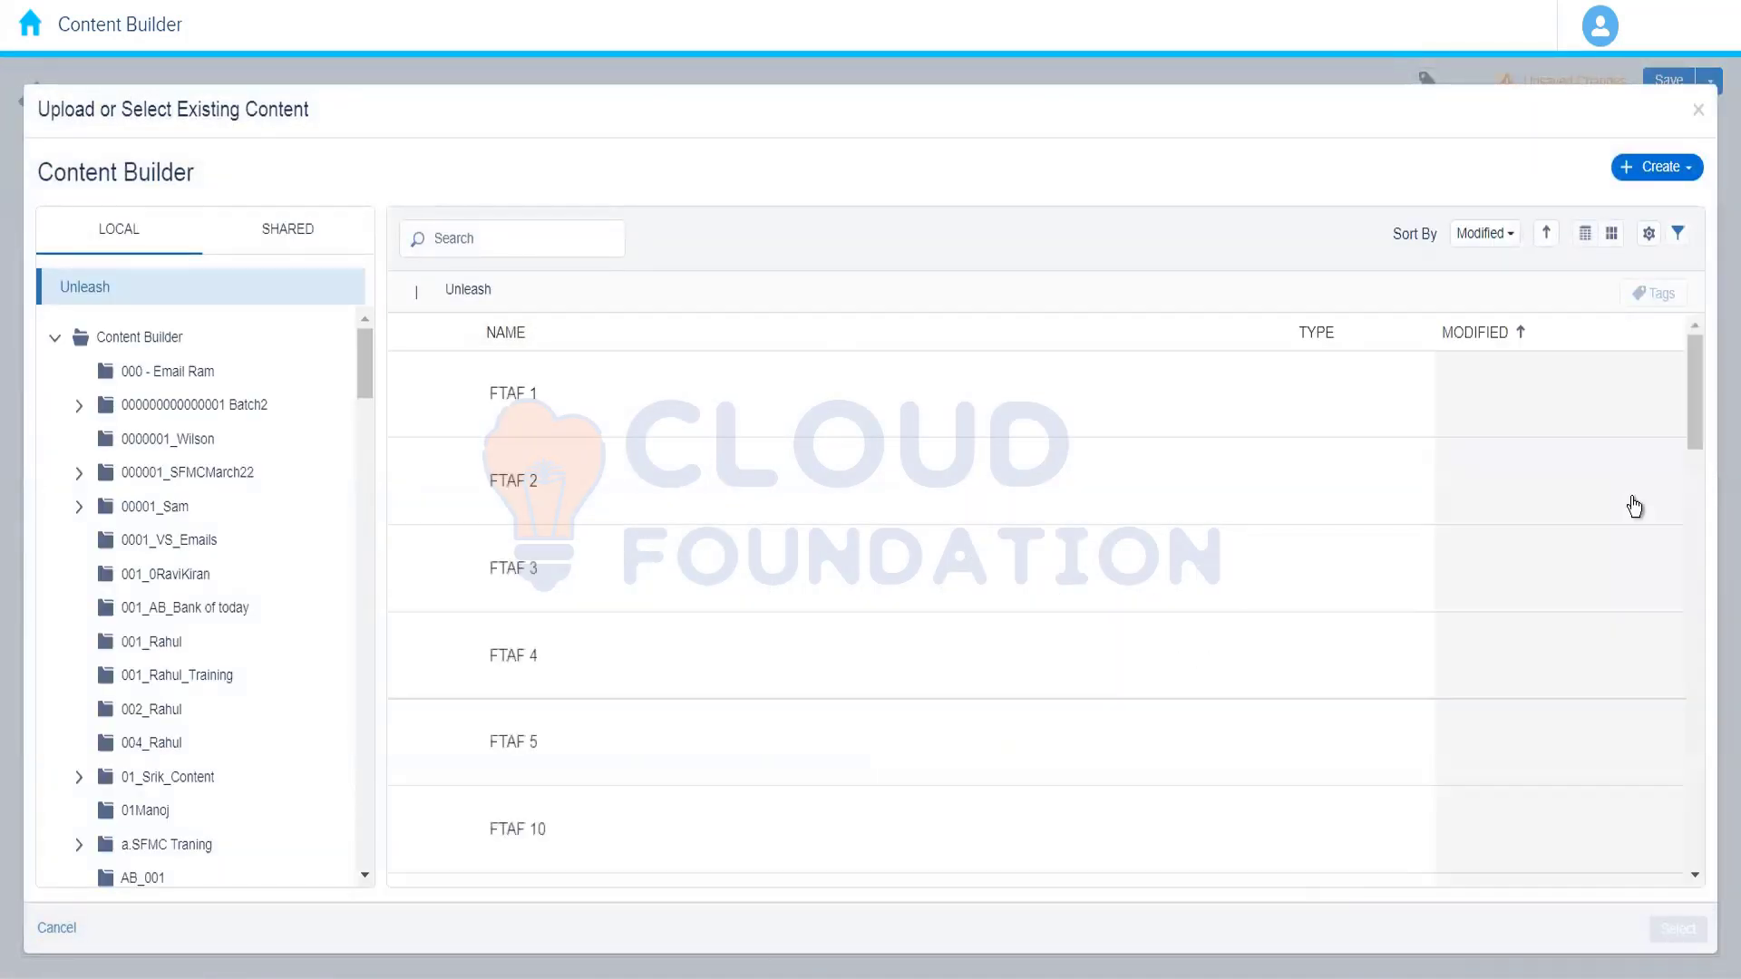
pyautogui.moveTo(1695, 450); pyautogui.dragTo(1711, 826)
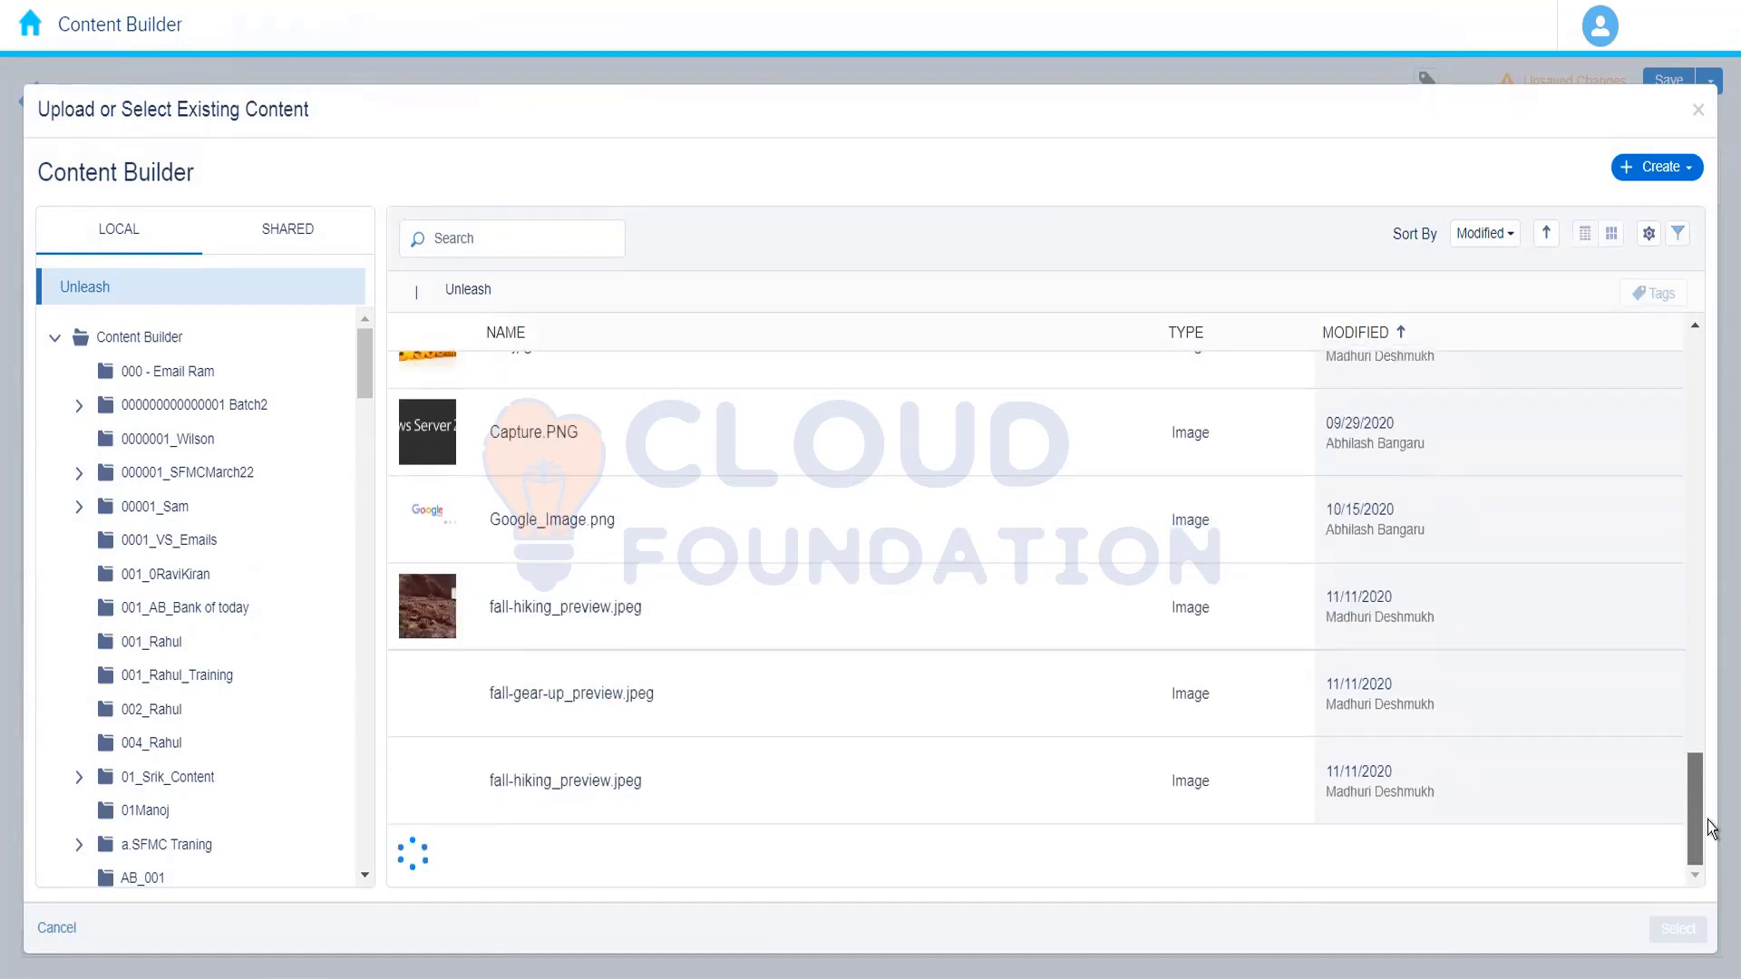
pyautogui.click(690, 626)
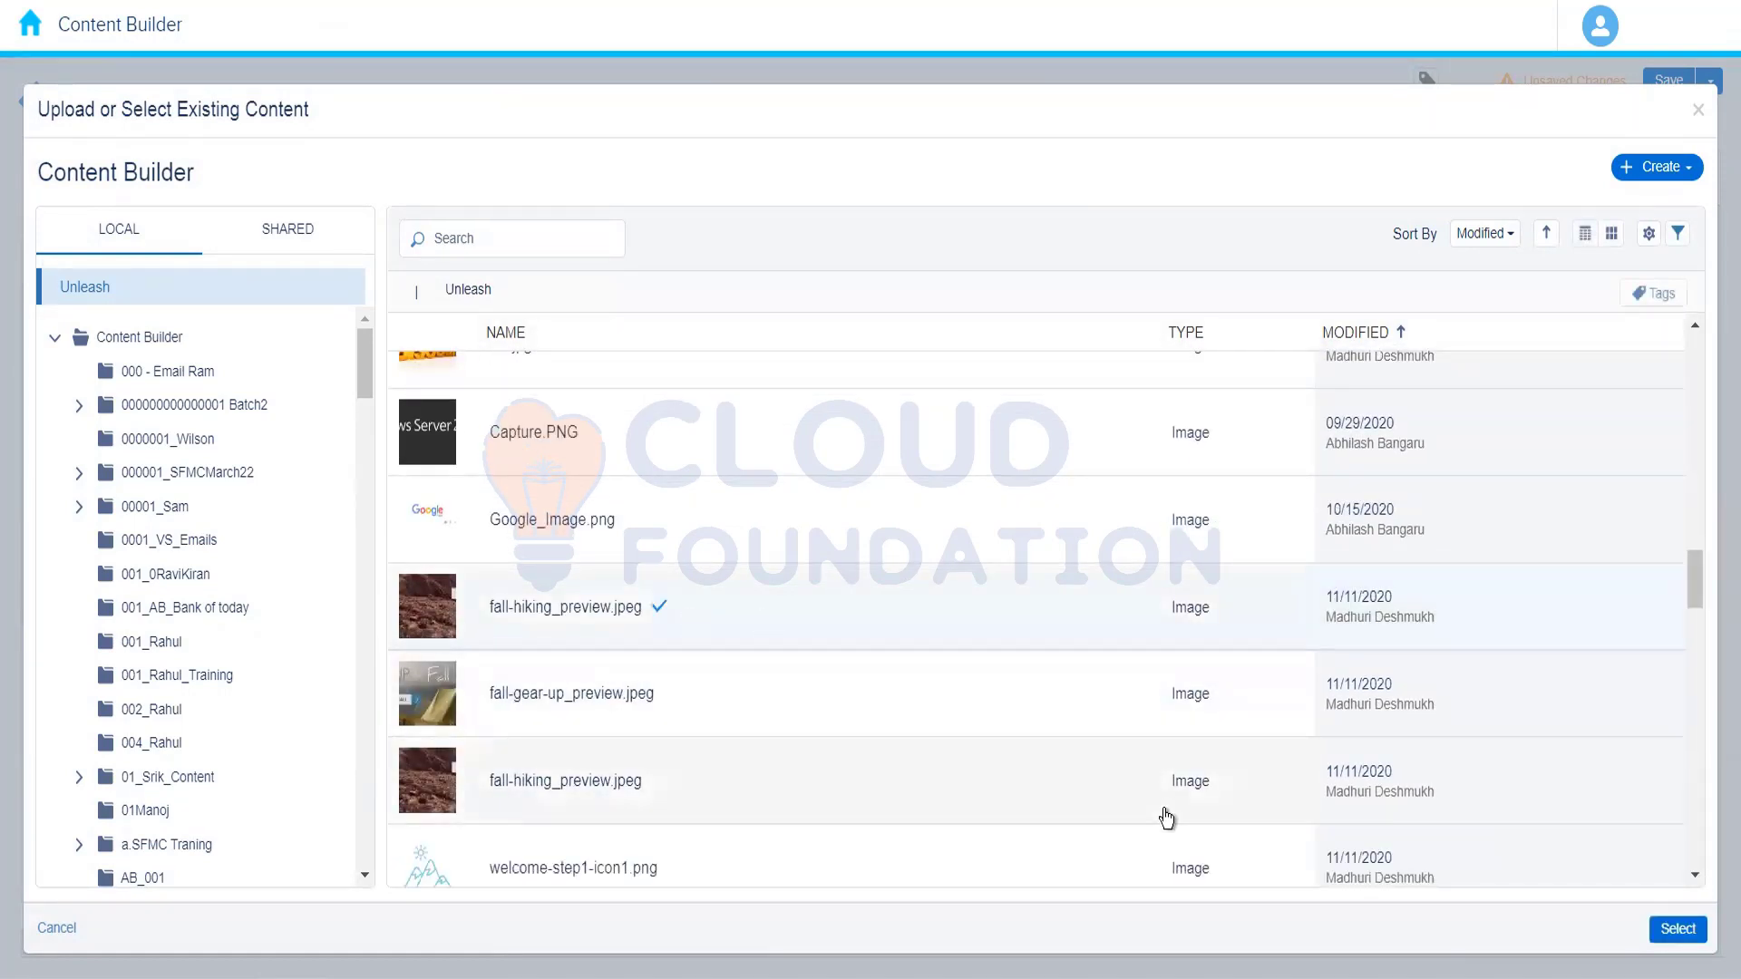
pyautogui.click(1674, 931)
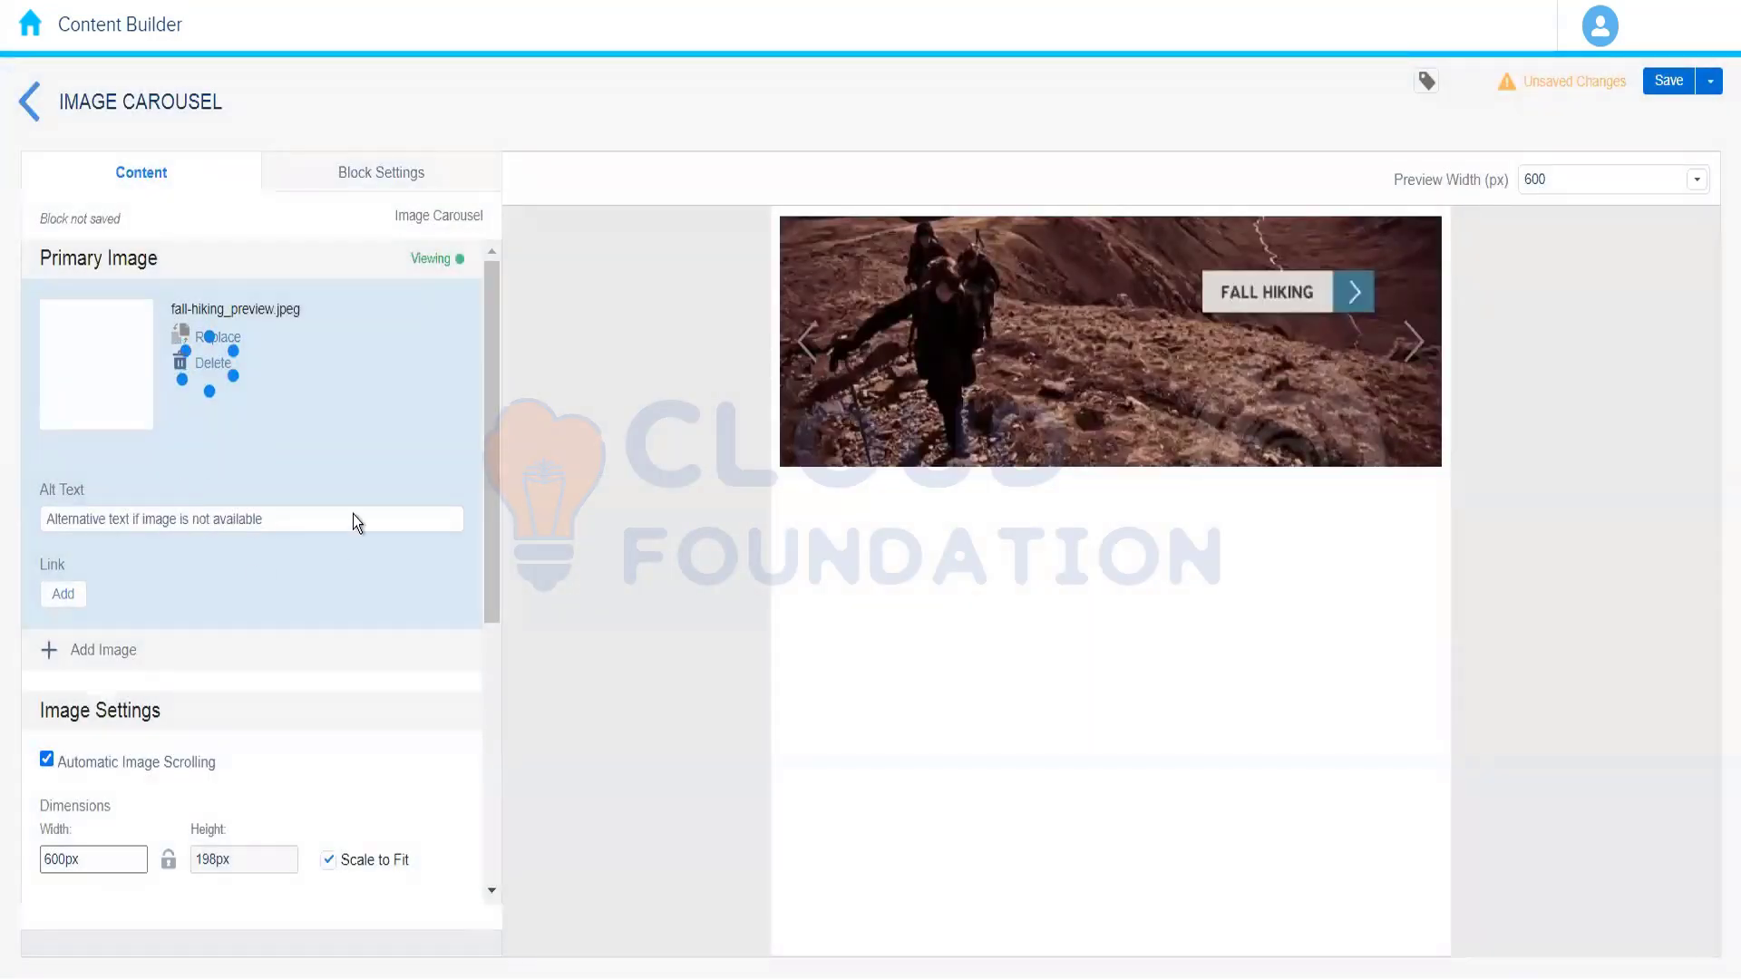
# Set the primary image's alt text to Fall Hiking and leave the image without a link.
pyautogui.click(179, 522)
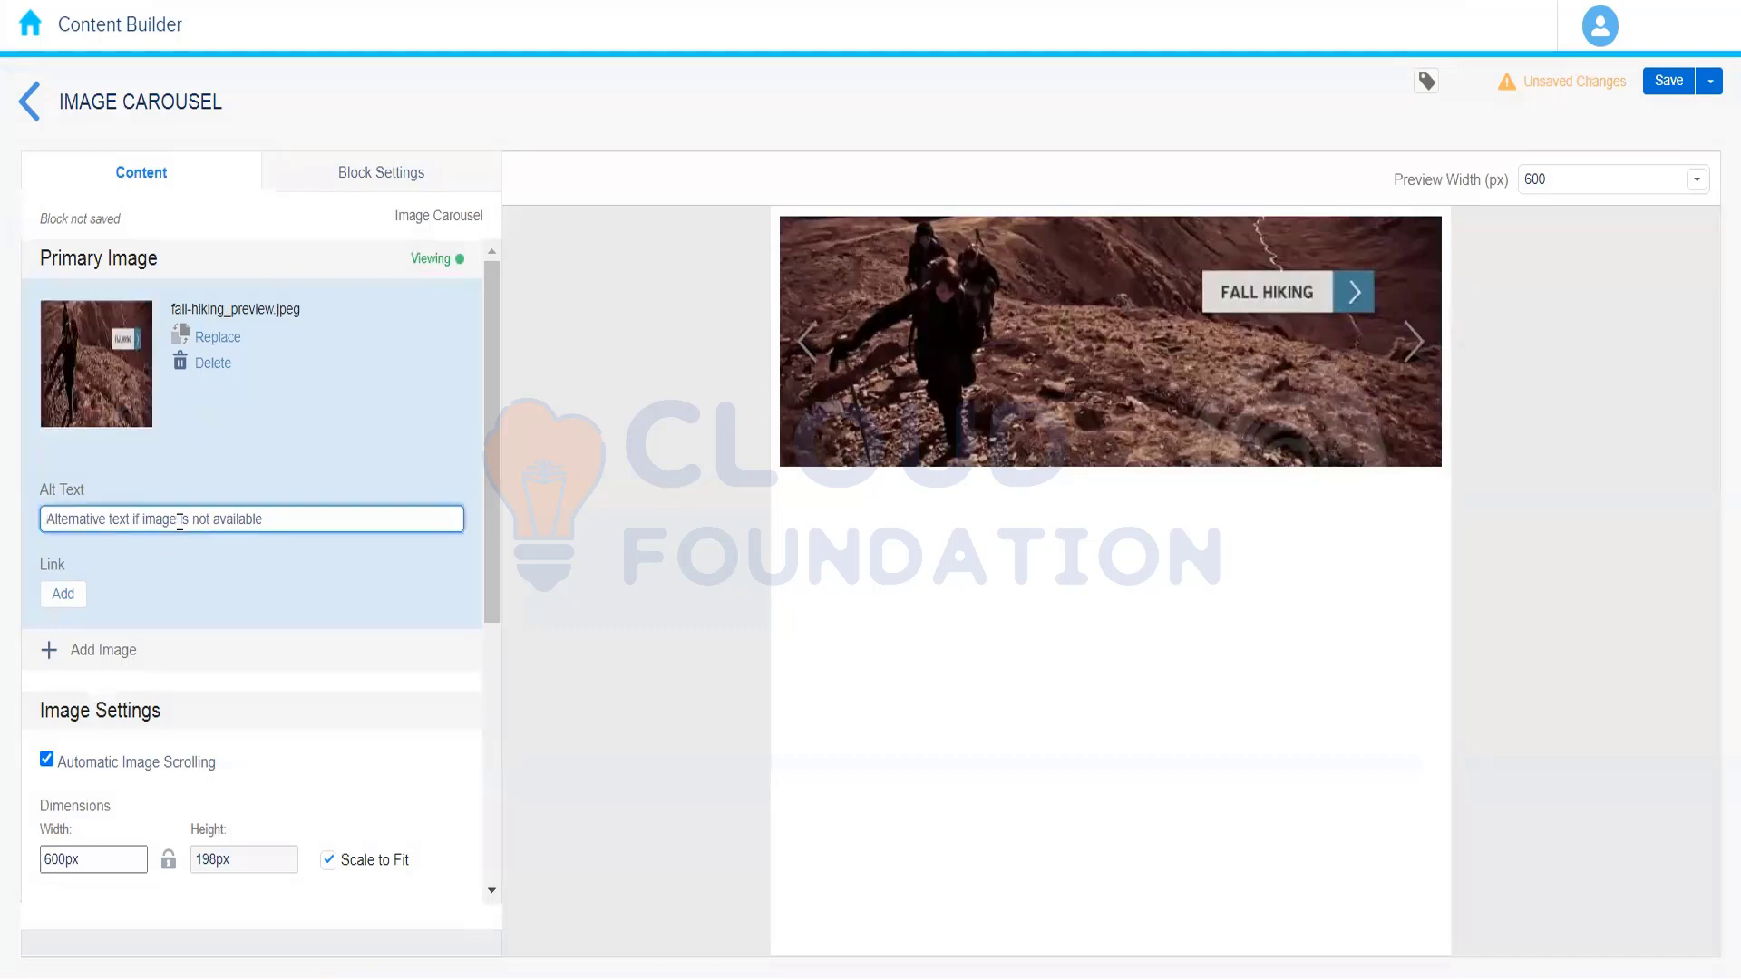
pyautogui.write('Fall Hiking')
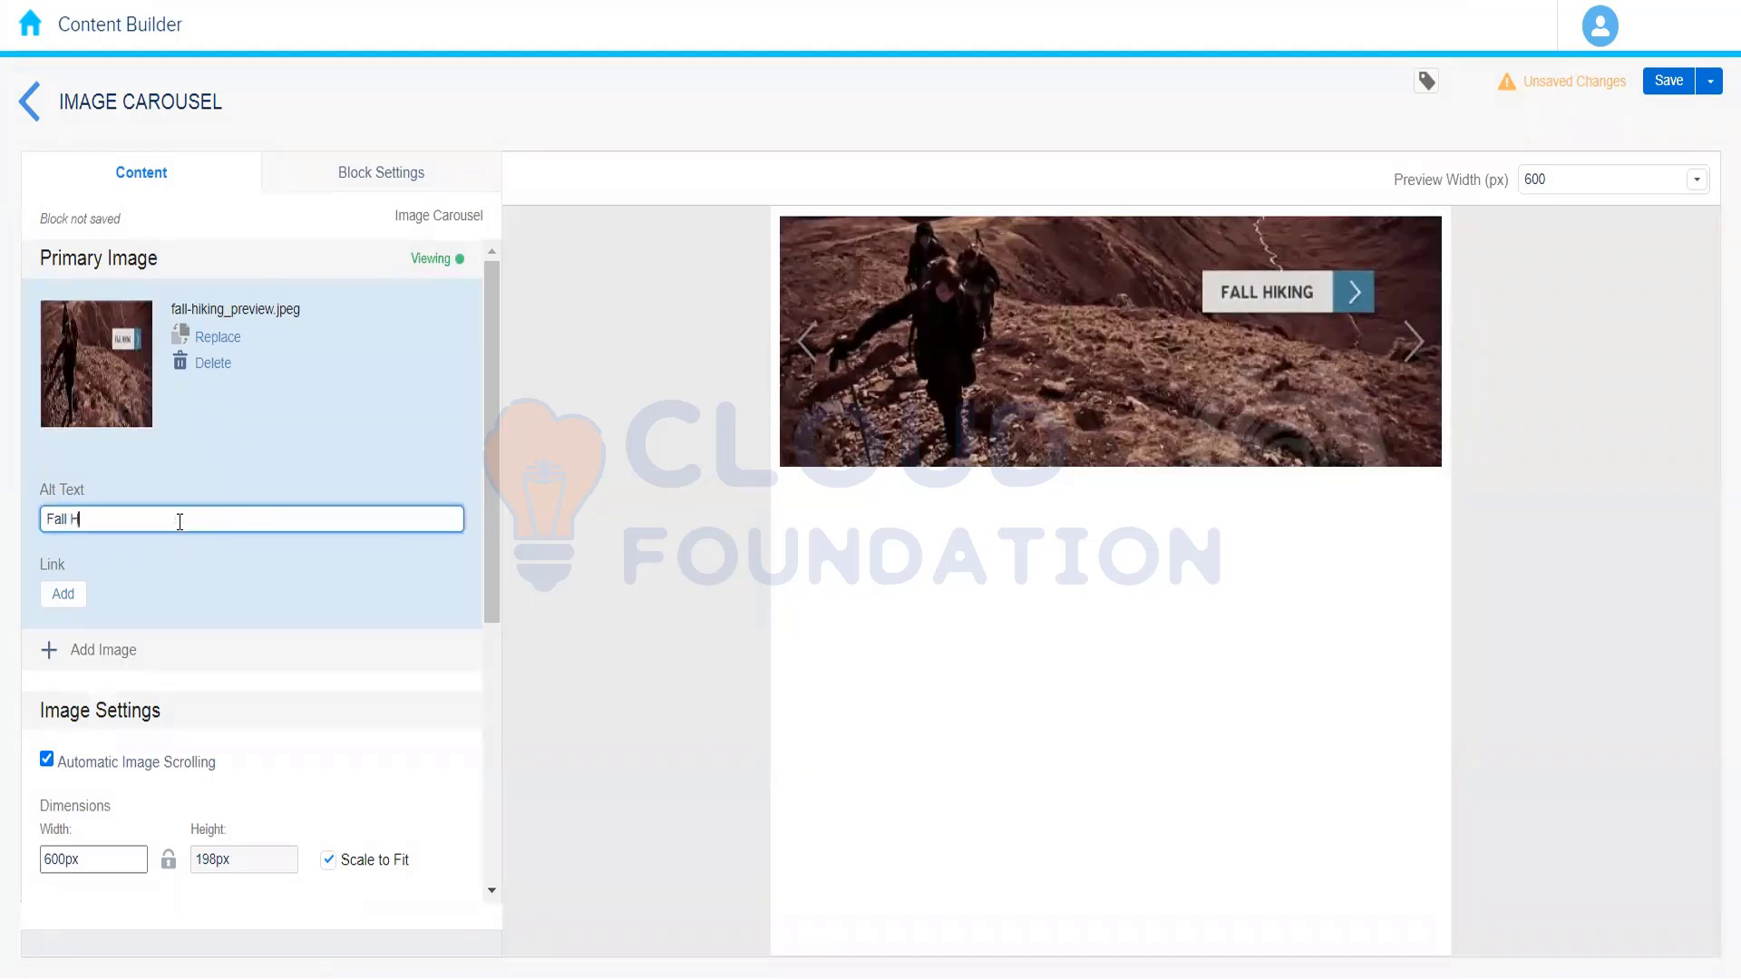
pyautogui.write(' Preview')
pyautogui.press('BackSpace')
pyautogui.press('BackSpace')
pyautogui.press('BackSpace')
pyautogui.press('BackSpace')
pyautogui.press('BackSpace')
pyautogui.press('BackSpace')
pyautogui.press('BackSpace')
pyautogui.press('BackSpace')
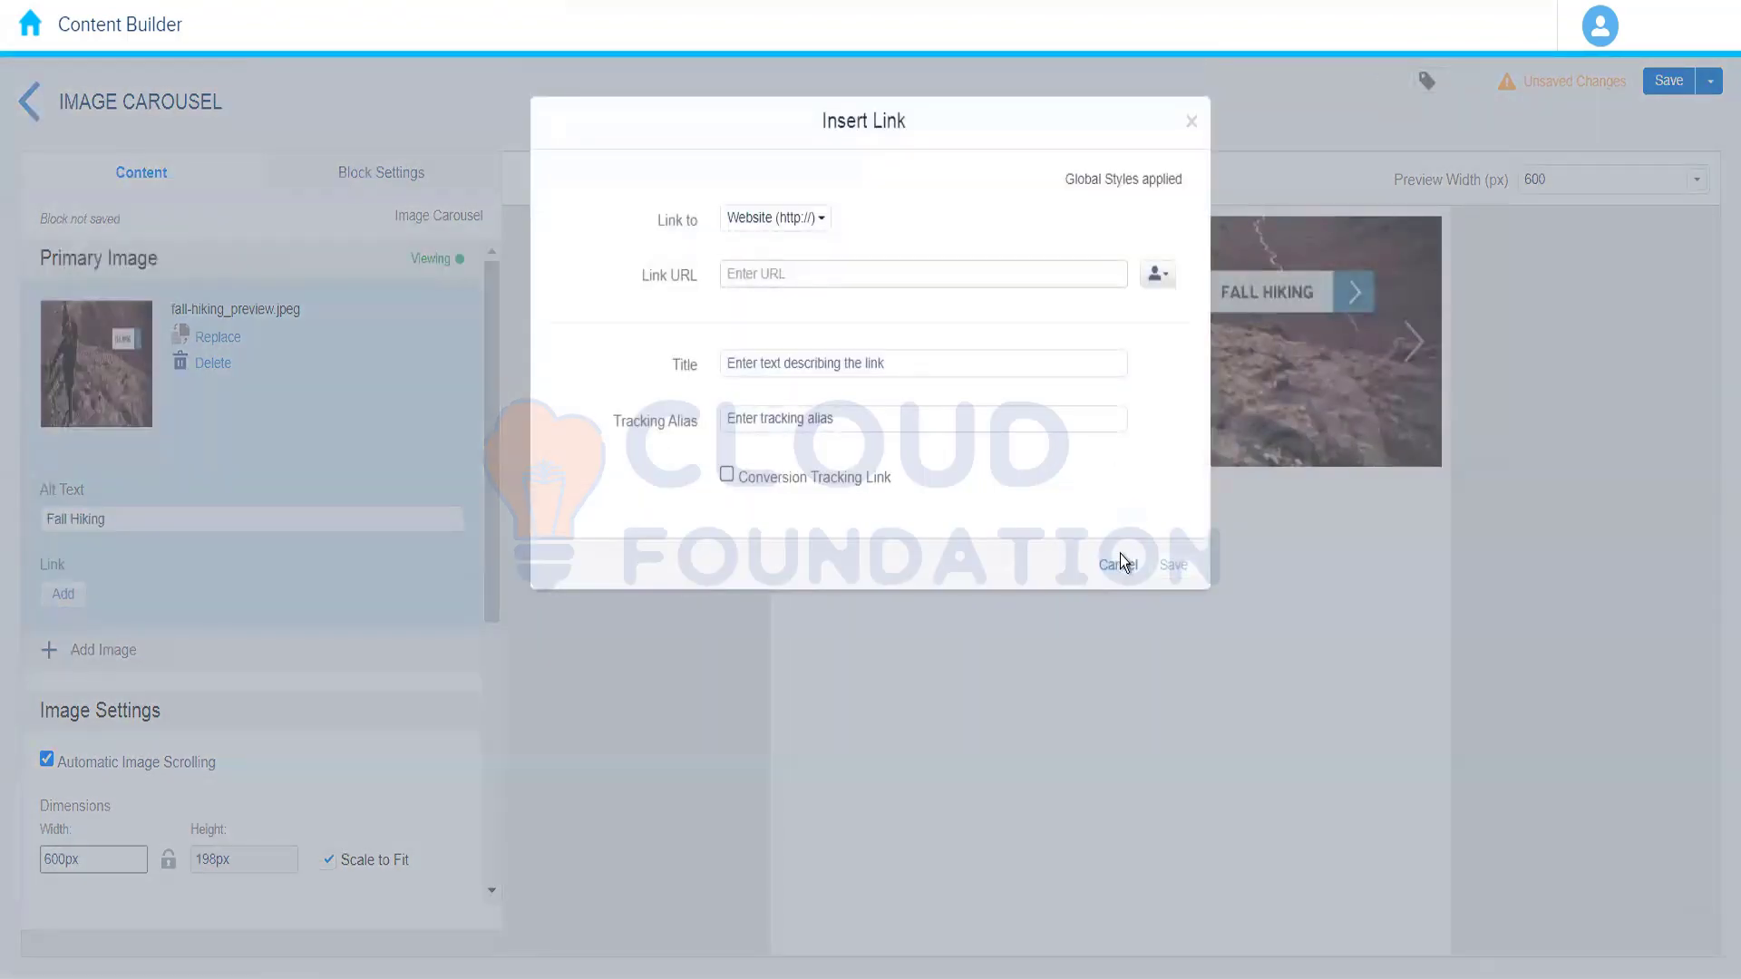
pyautogui.click(1119, 564)
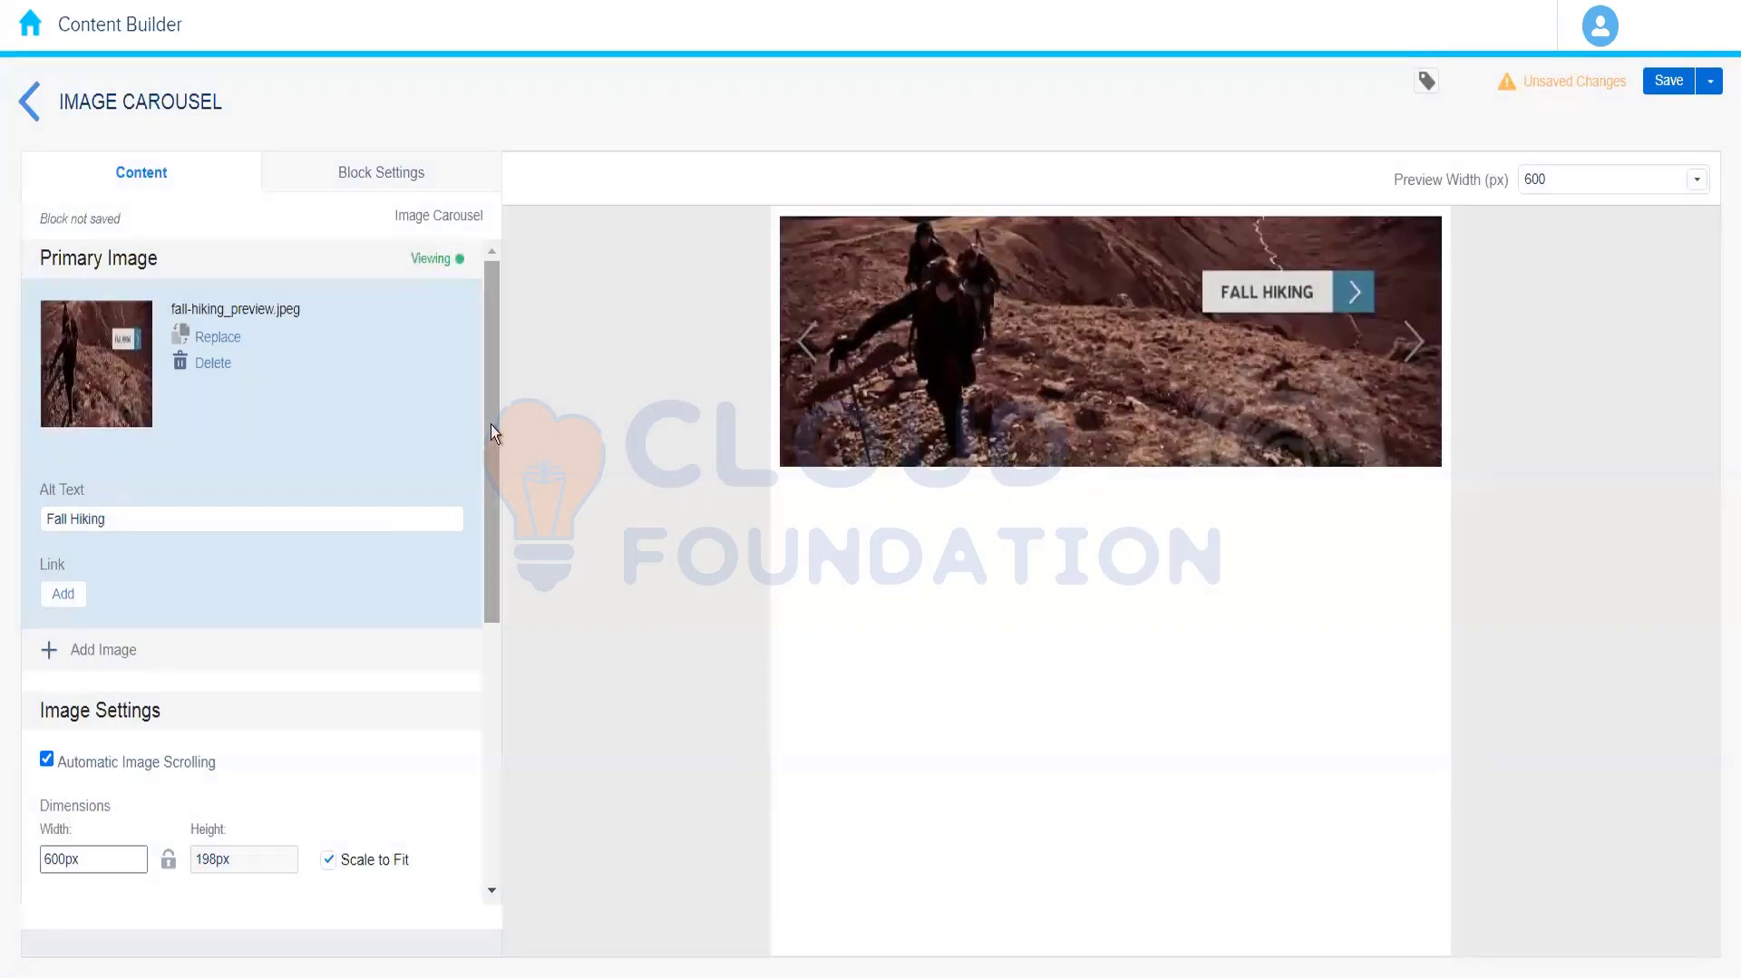
# Add fall-gear-up_preview.jpeg as the second carousel image and show it in the preview.
pyautogui.moveTo(488, 464); pyautogui.dragTo(486, 549)
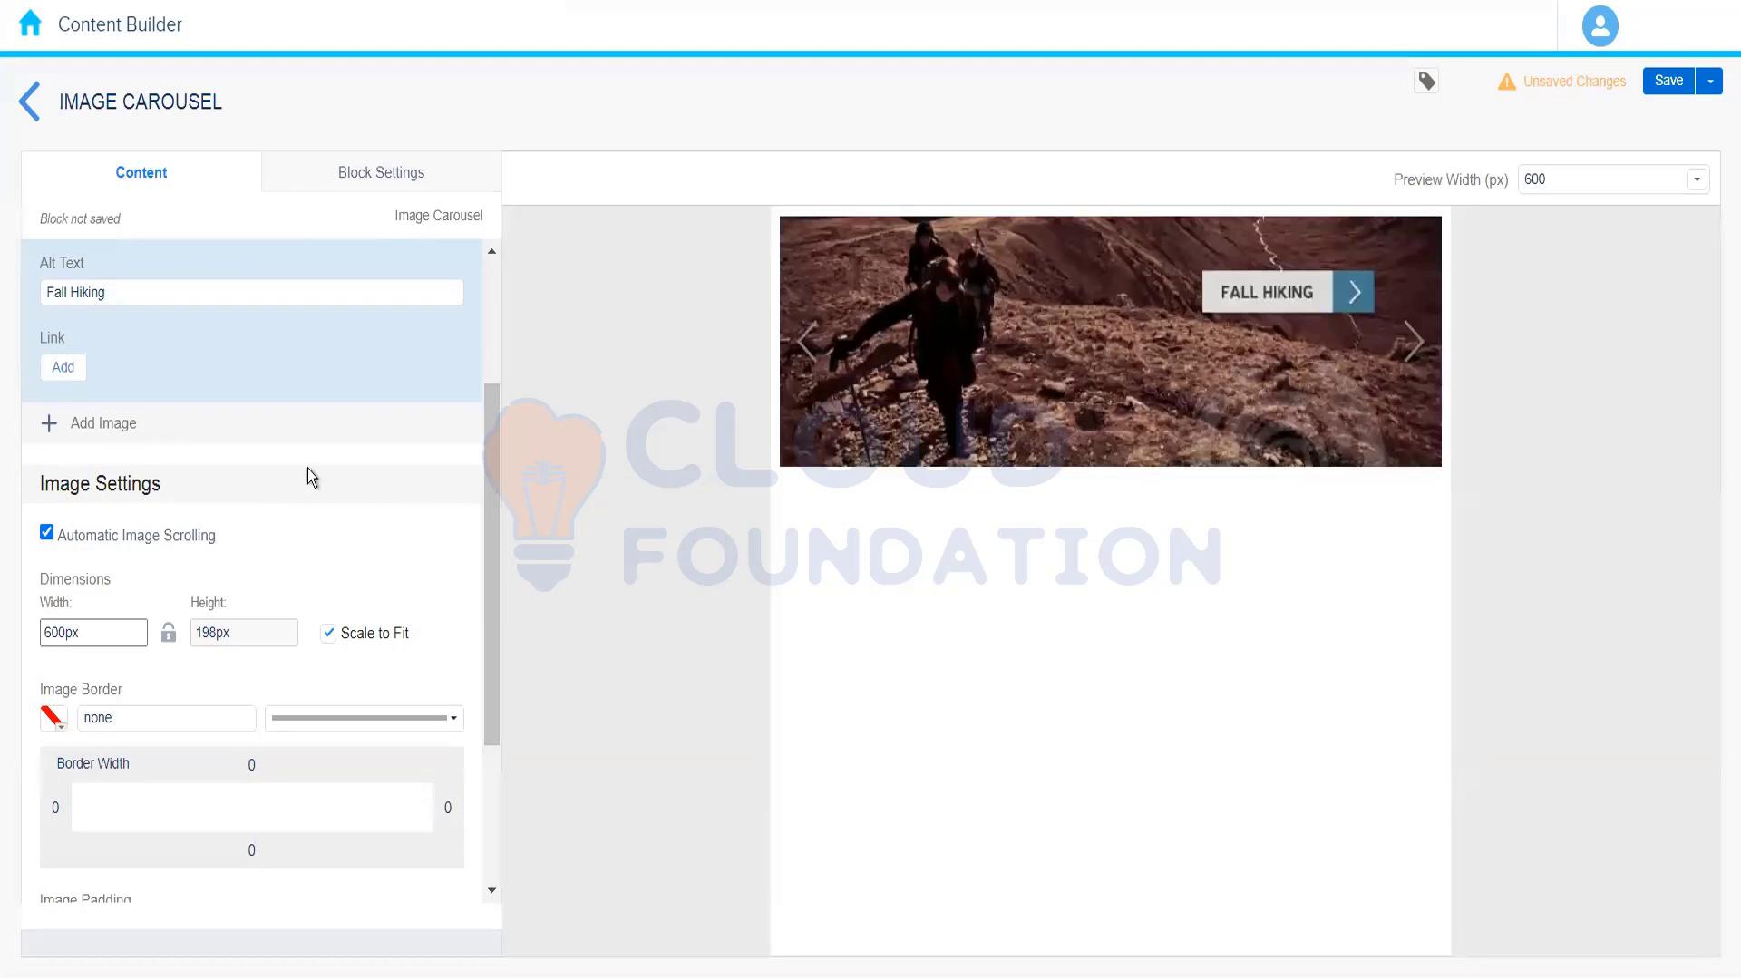
pyautogui.click(68, 428)
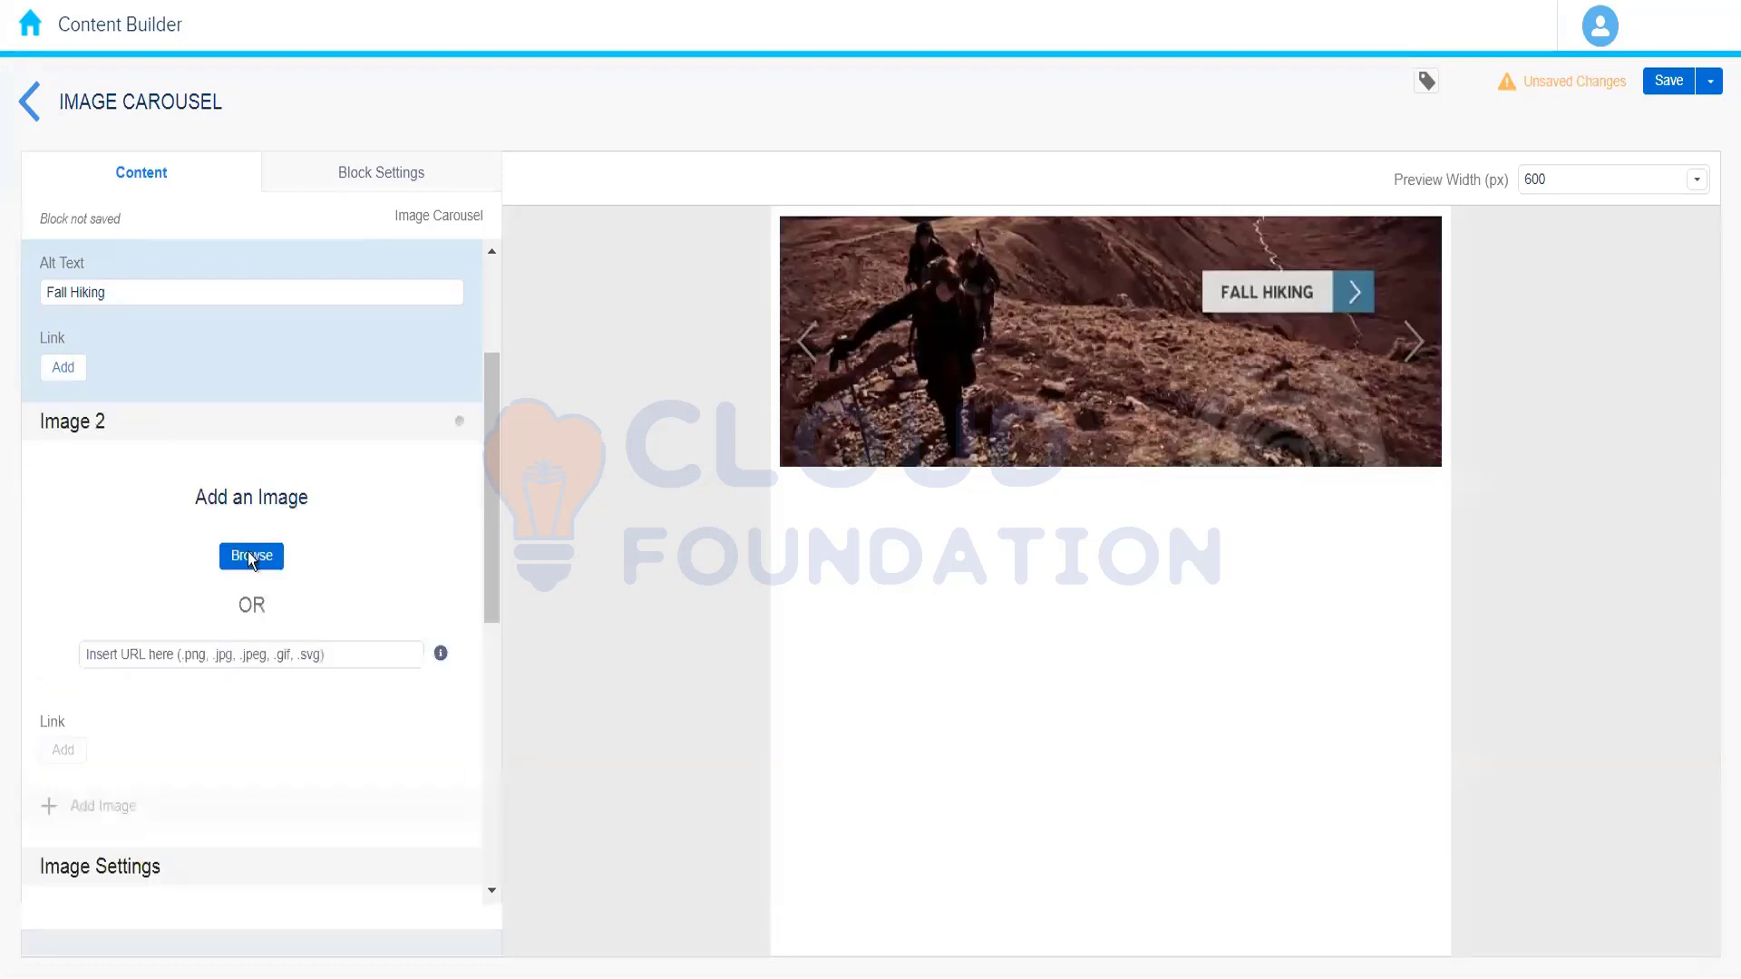
pyautogui.click(244, 562)
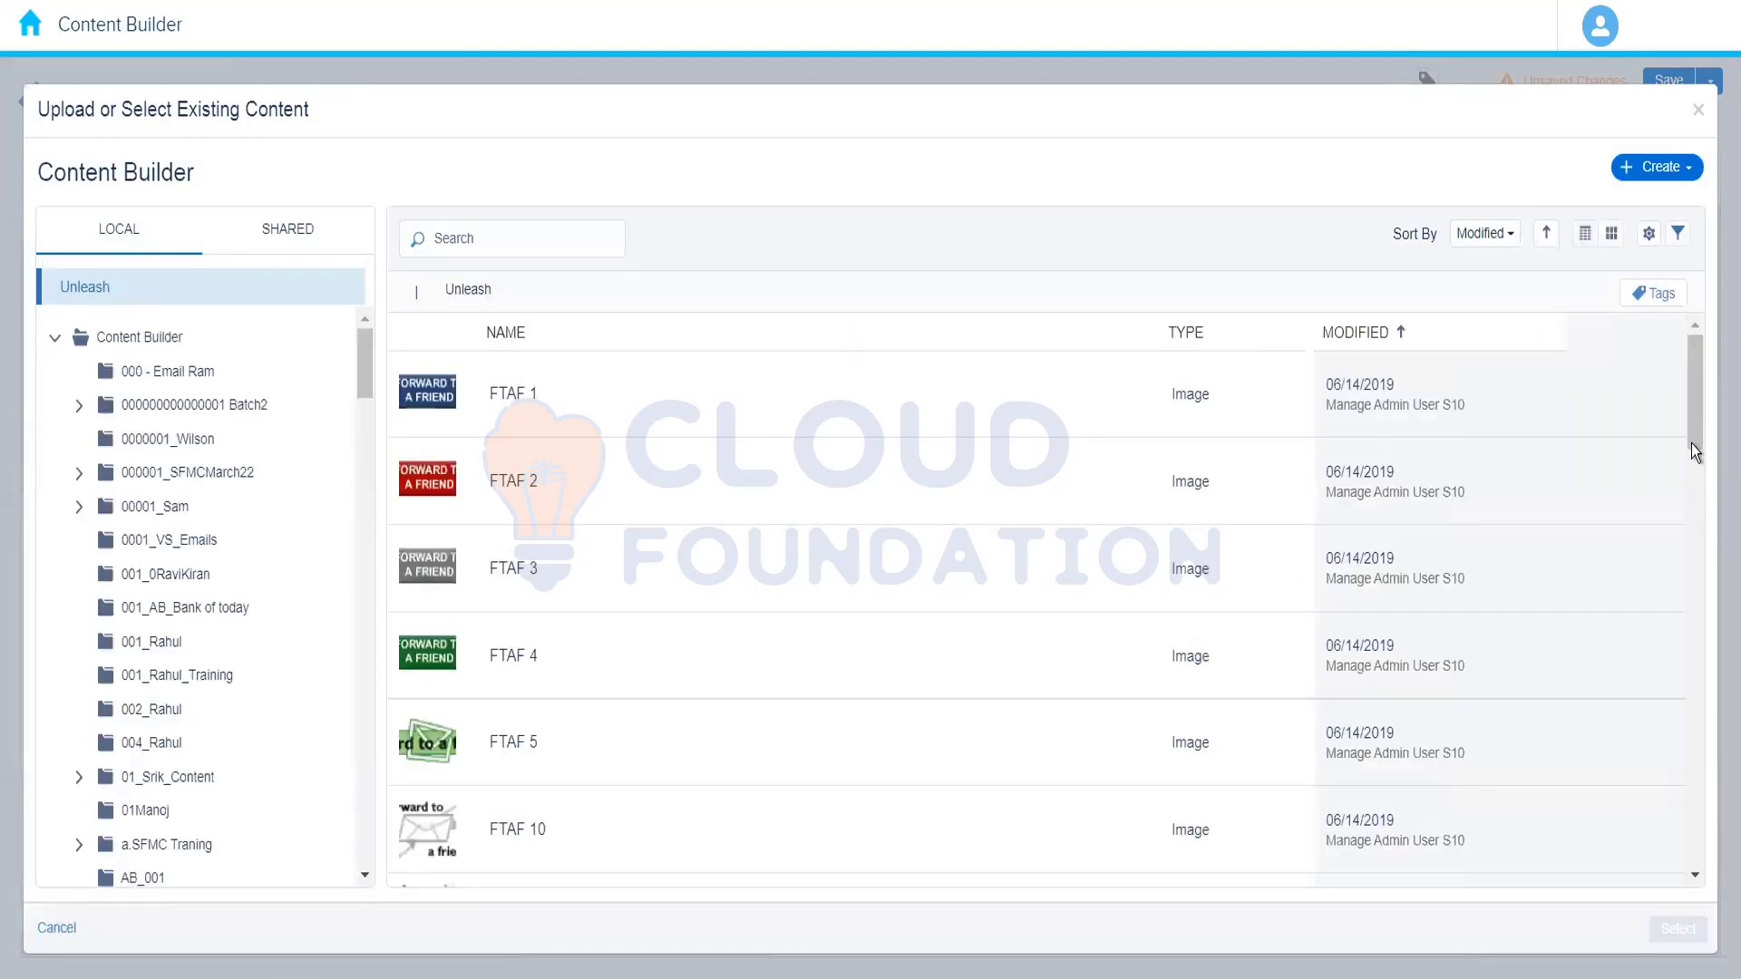
pyautogui.moveTo(1690, 436); pyautogui.dragTo(1688, 857)
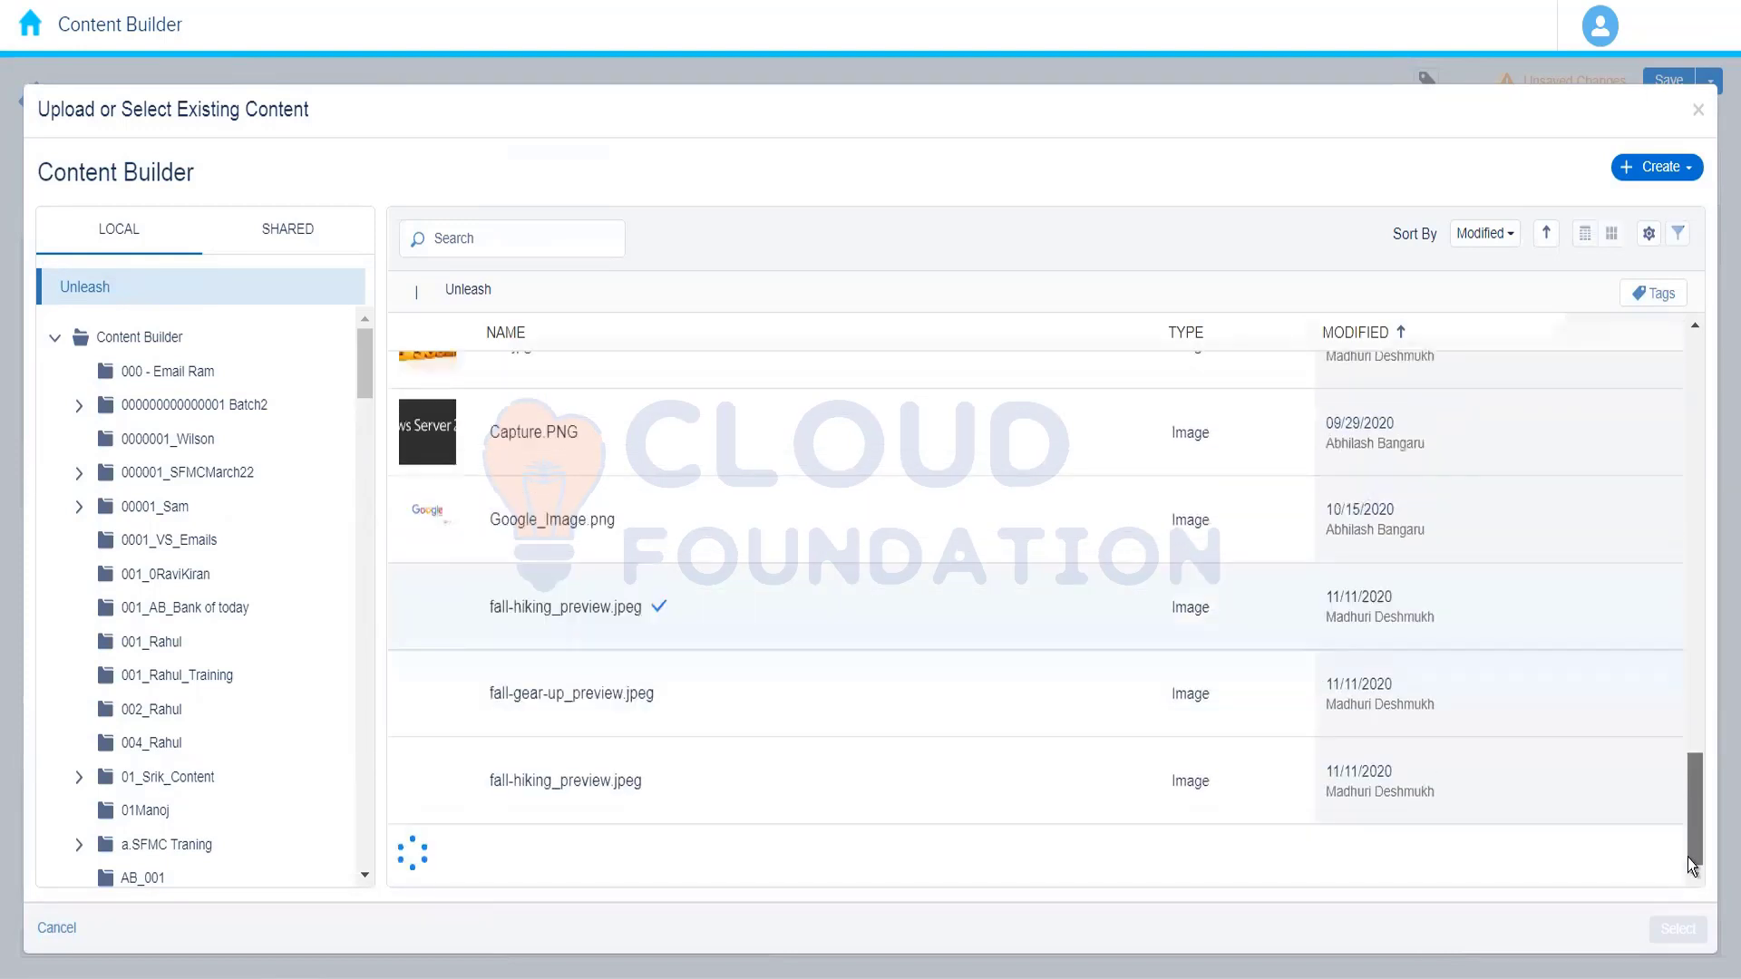
pyautogui.click(789, 711)
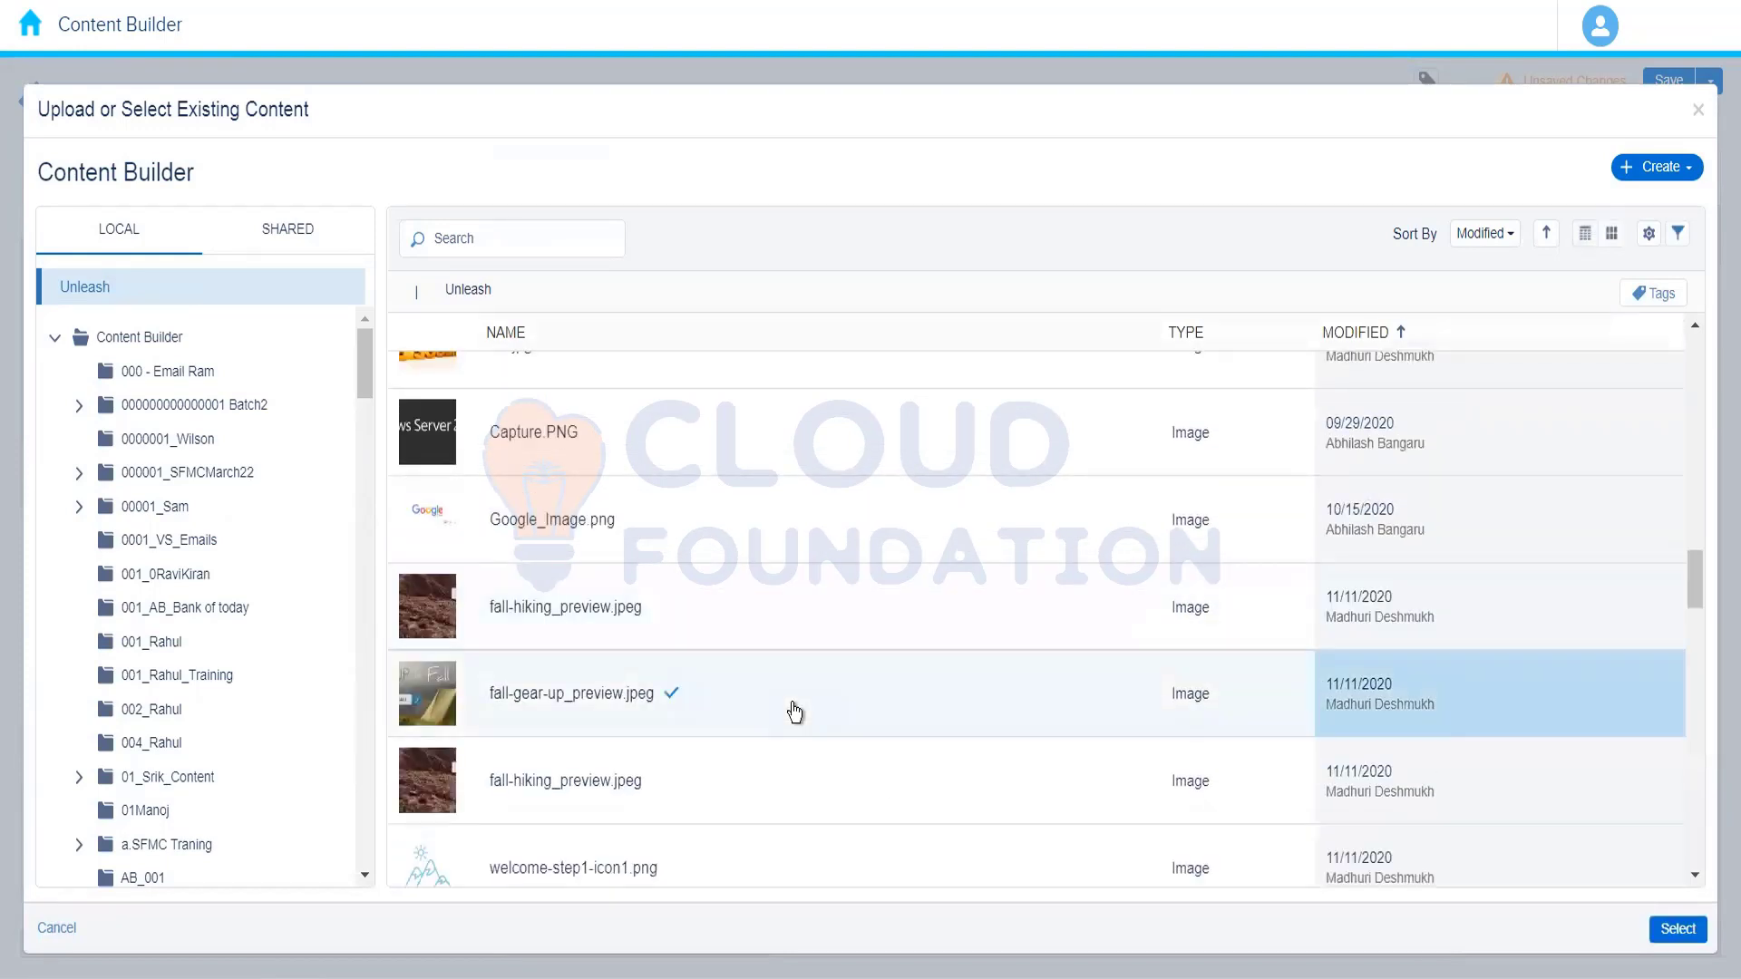
pyautogui.click(1656, 932)
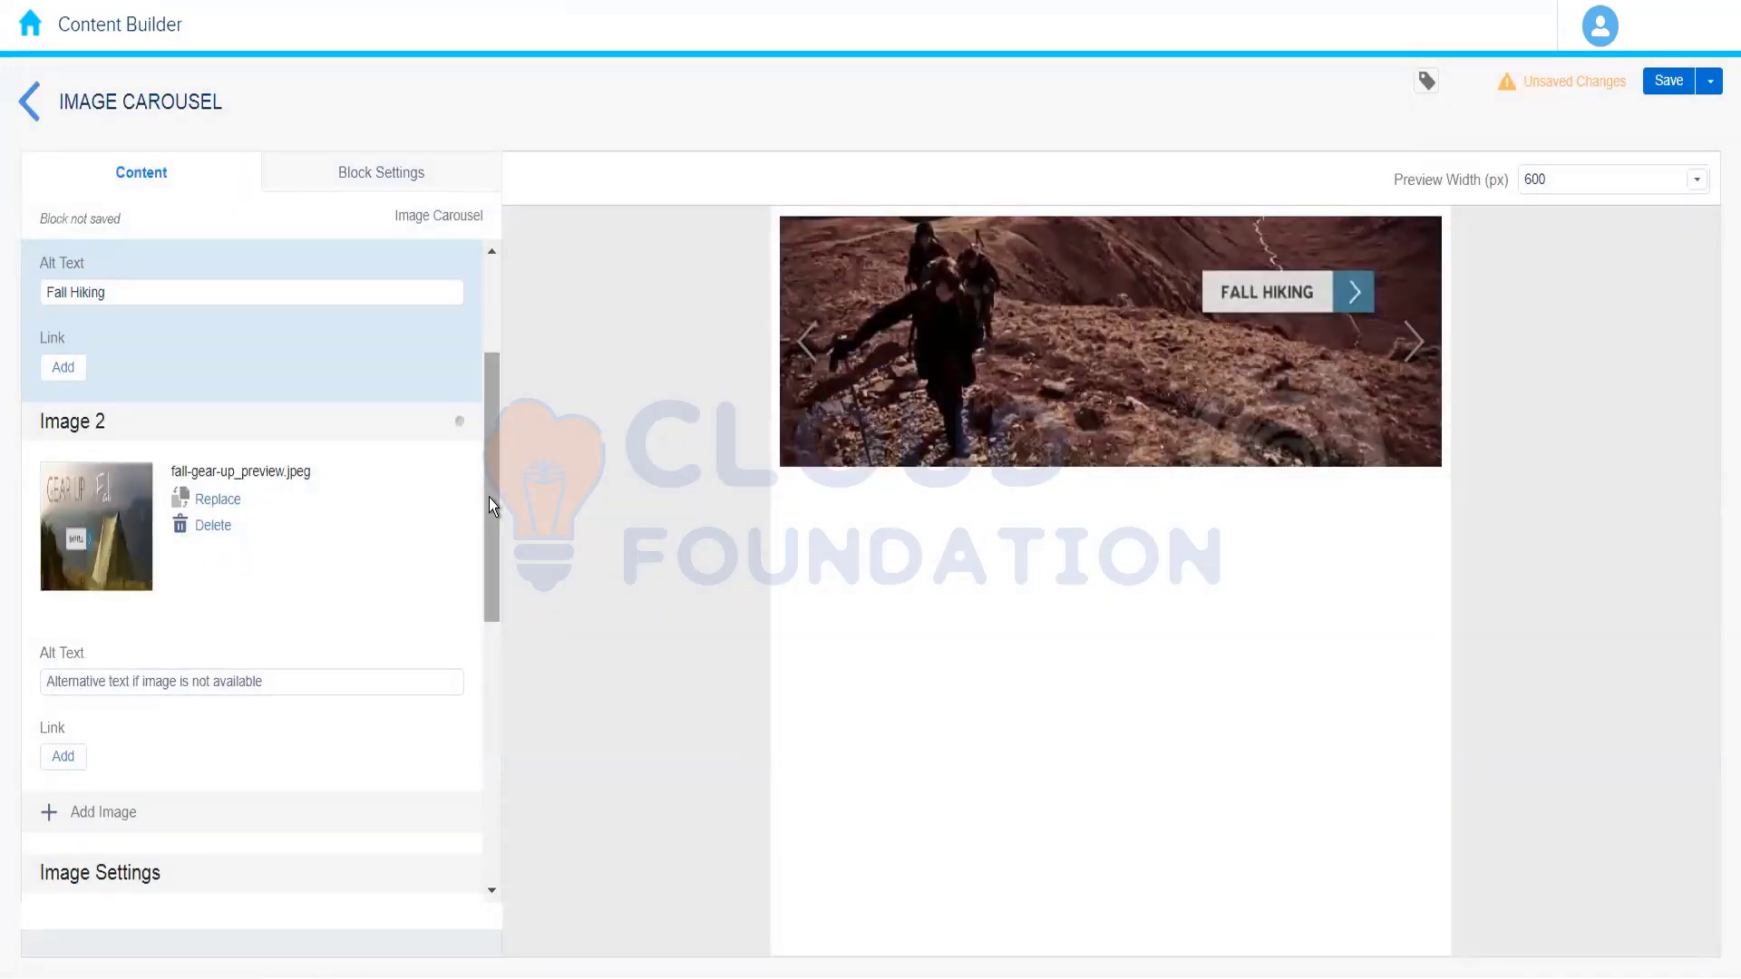
pyautogui.moveTo(488, 495); pyautogui.dragTo(488, 459)
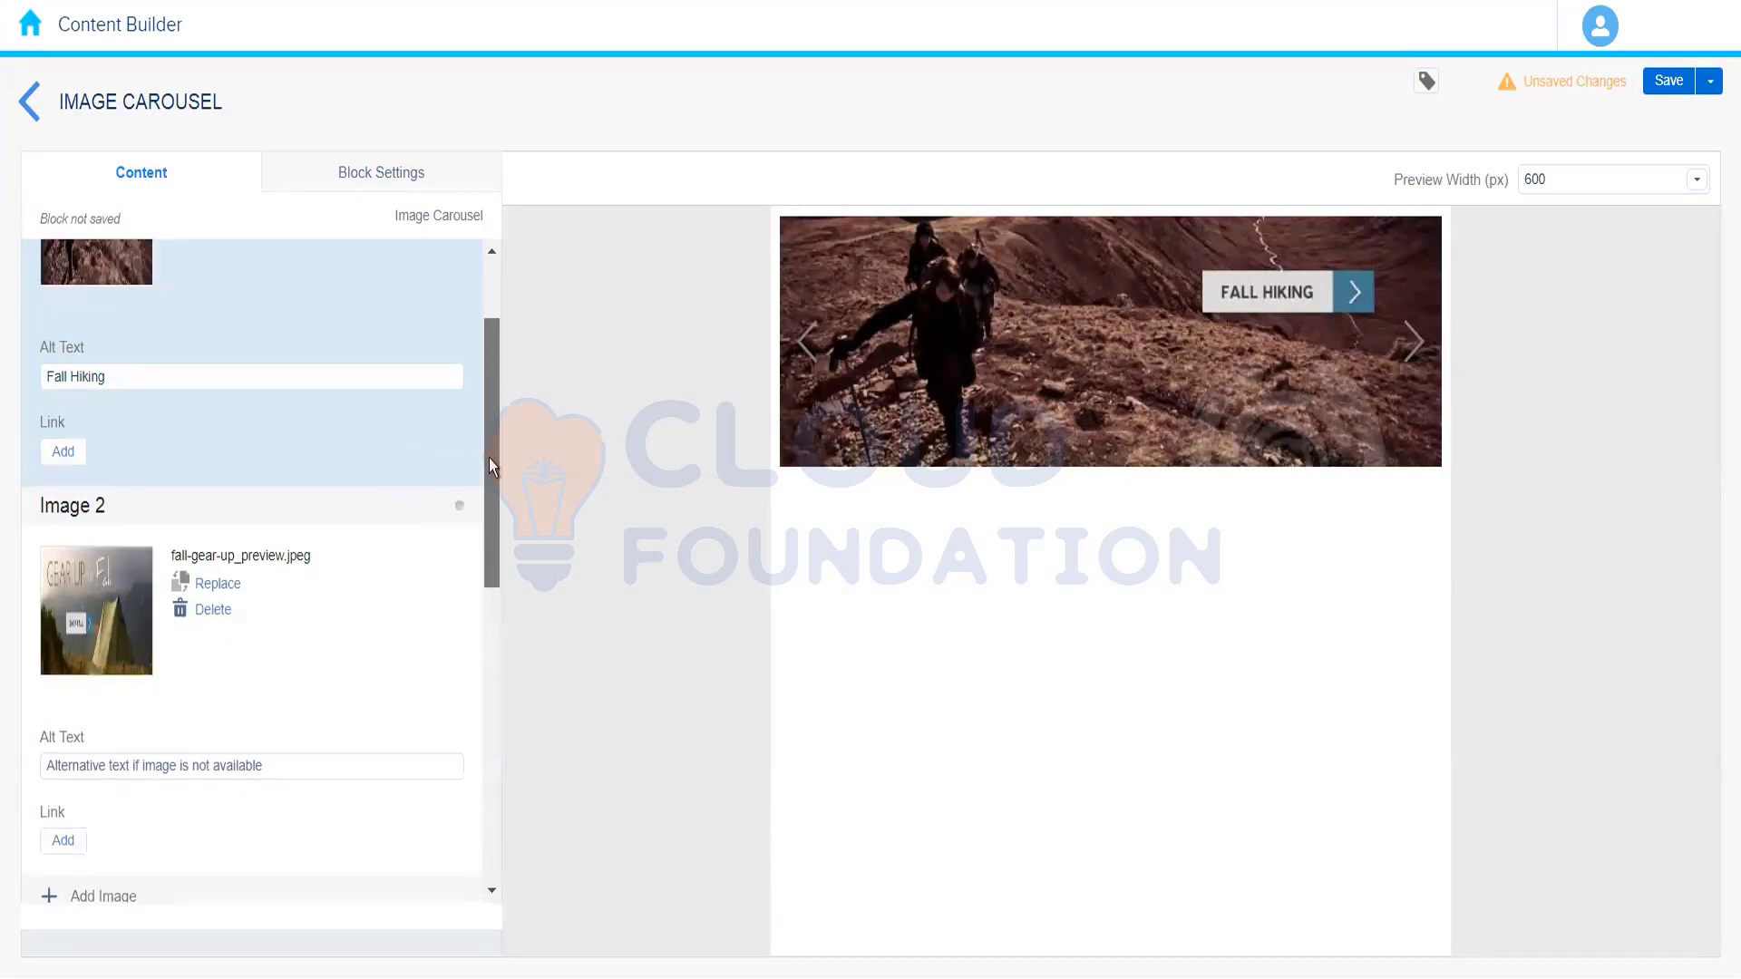
pyautogui.click(301, 654)
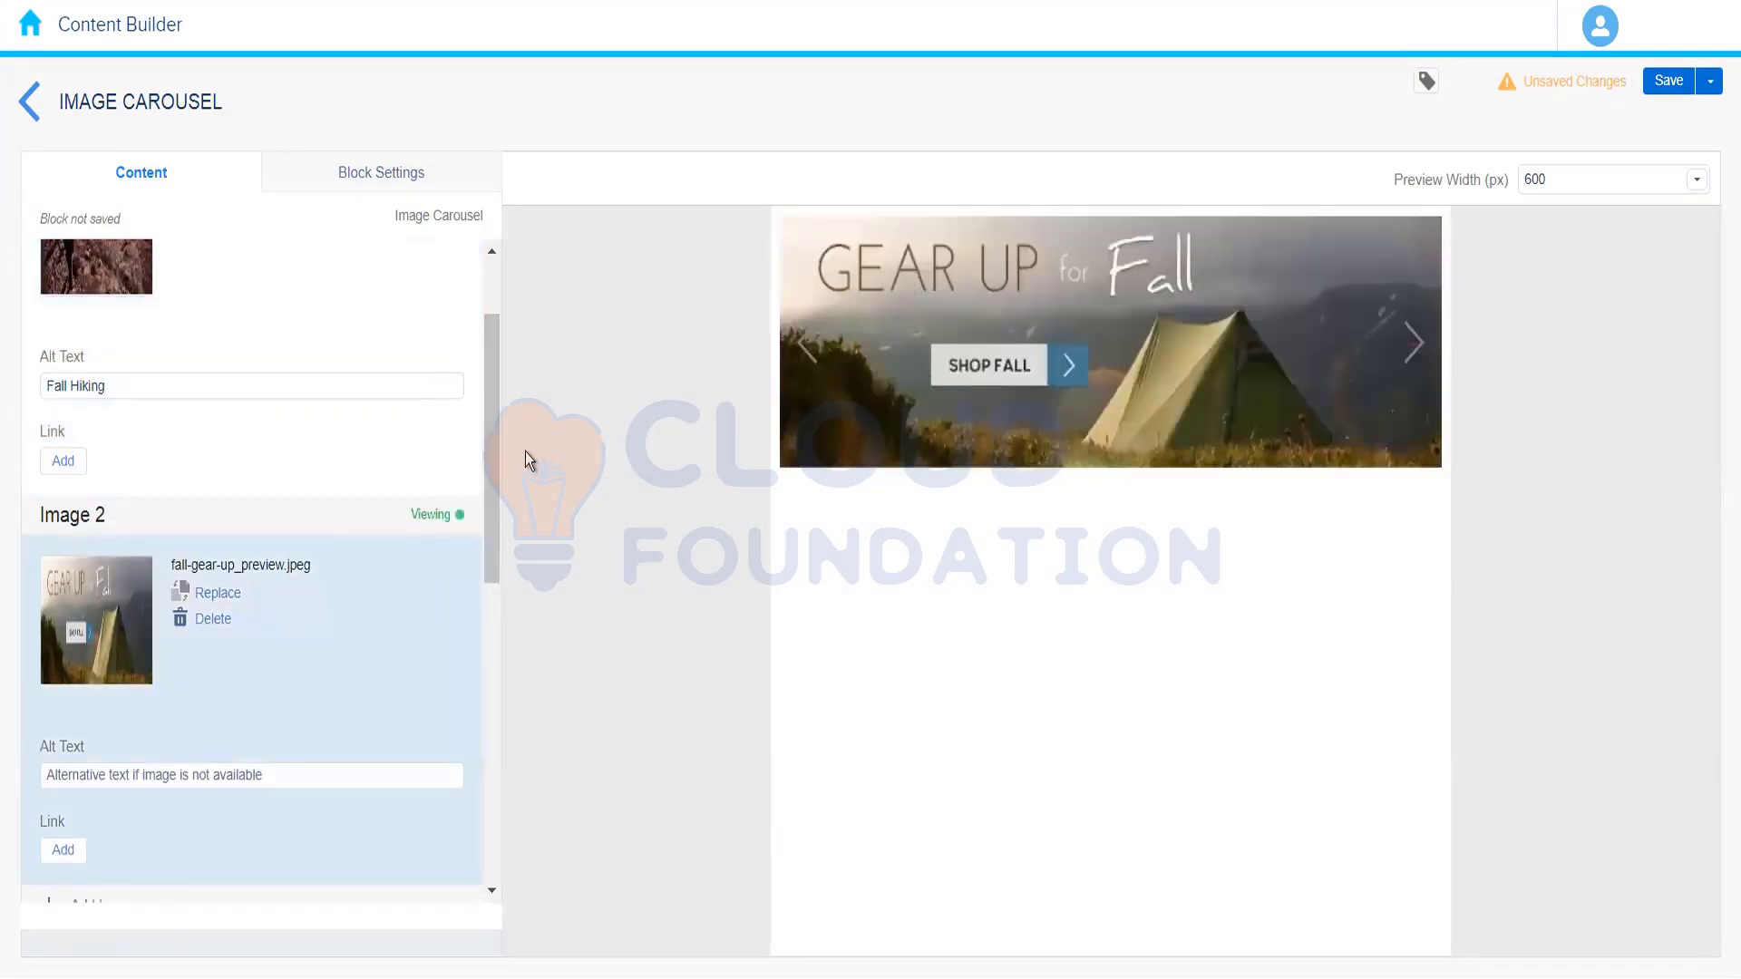
# Try the carousel with automatic image scrolling off, advance the preview to the other image, and re-enable automatic scrolling.
pyautogui.moveTo(491, 463); pyautogui.dragTo(492, 666)
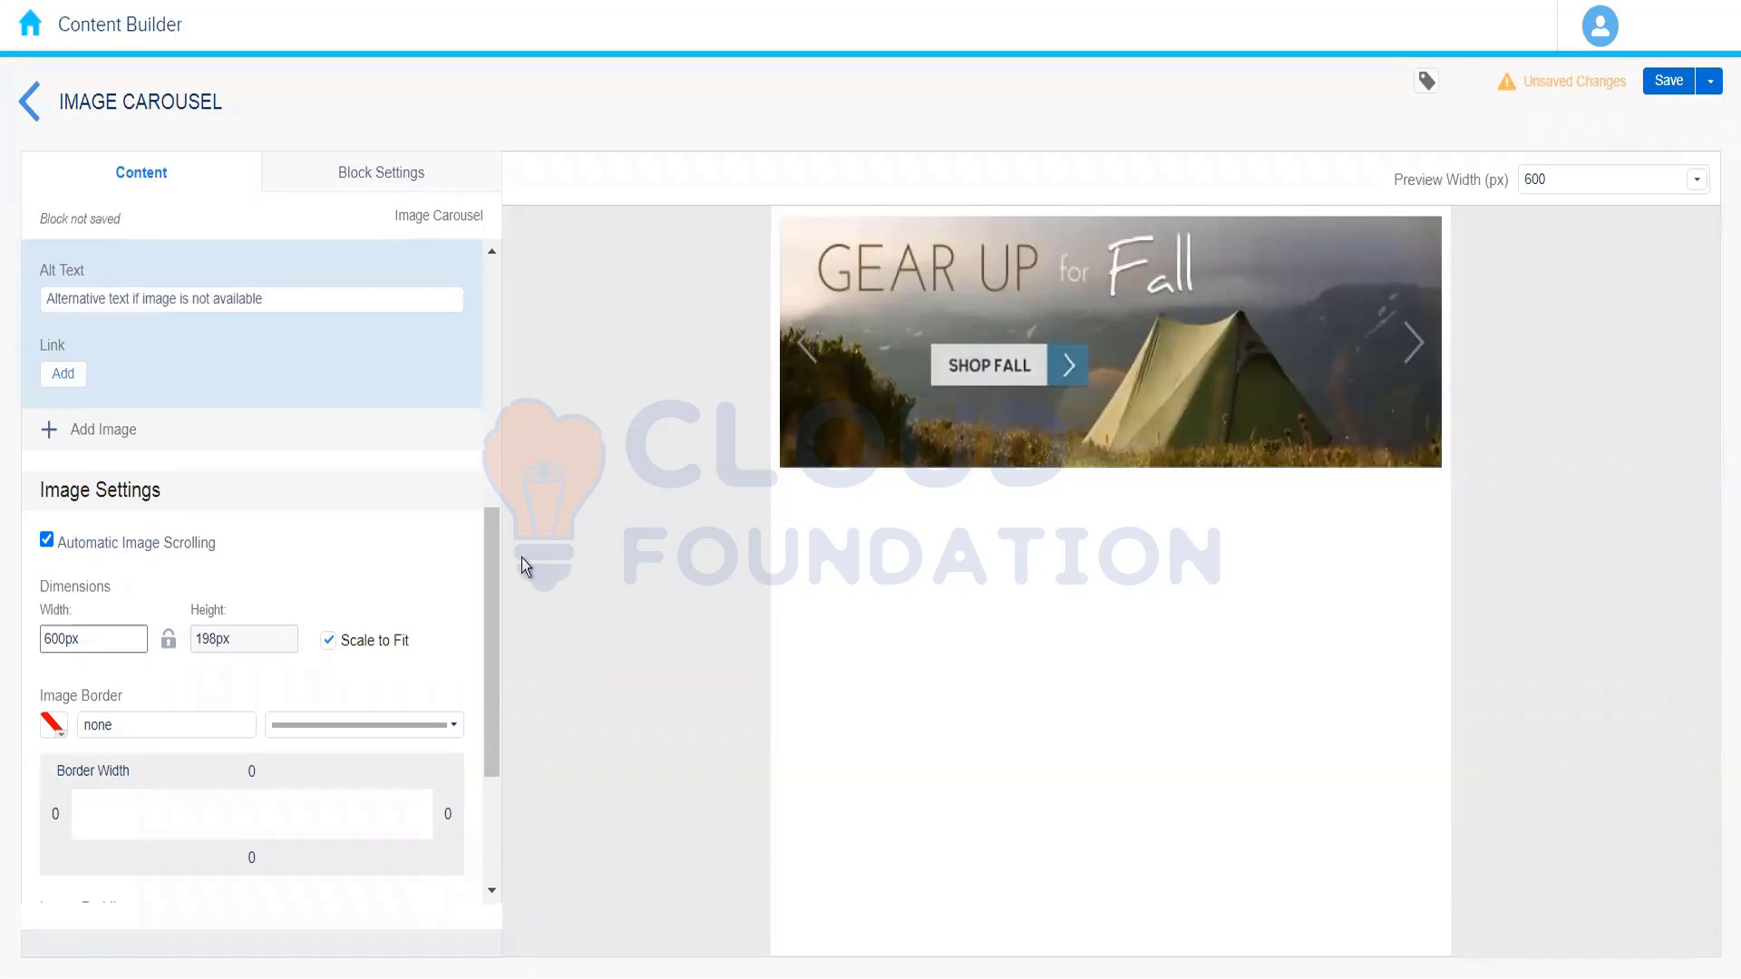
pyautogui.click(46, 541)
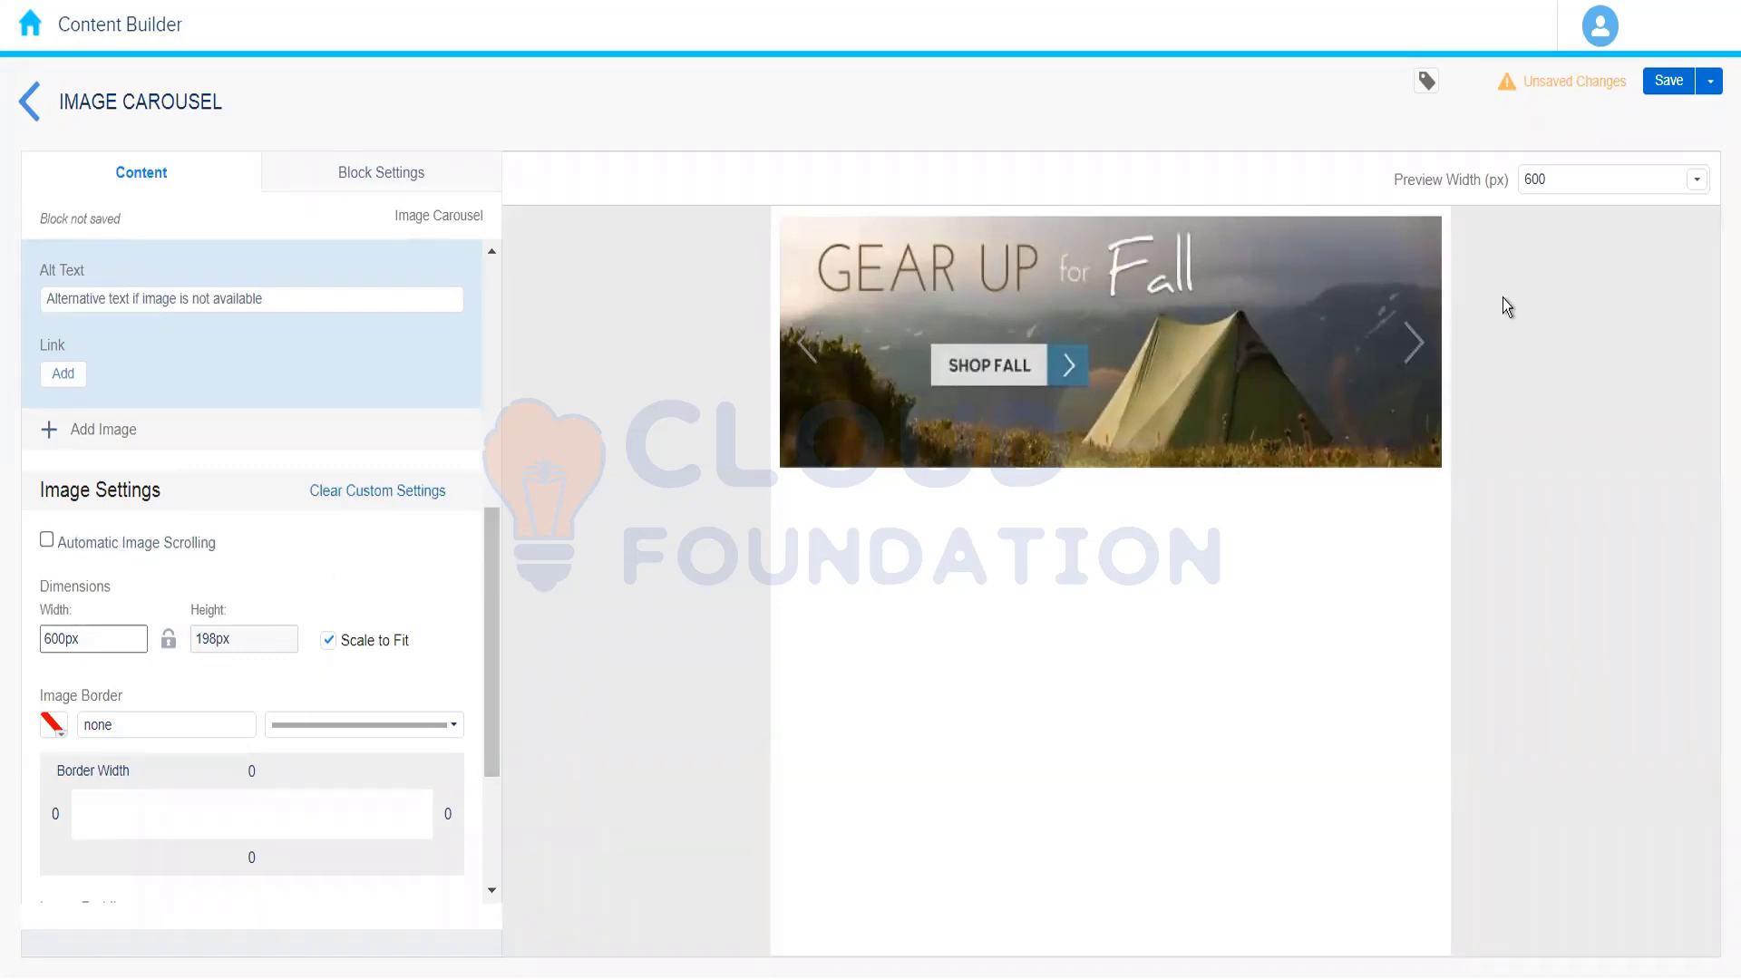
pyautogui.click(1416, 353)
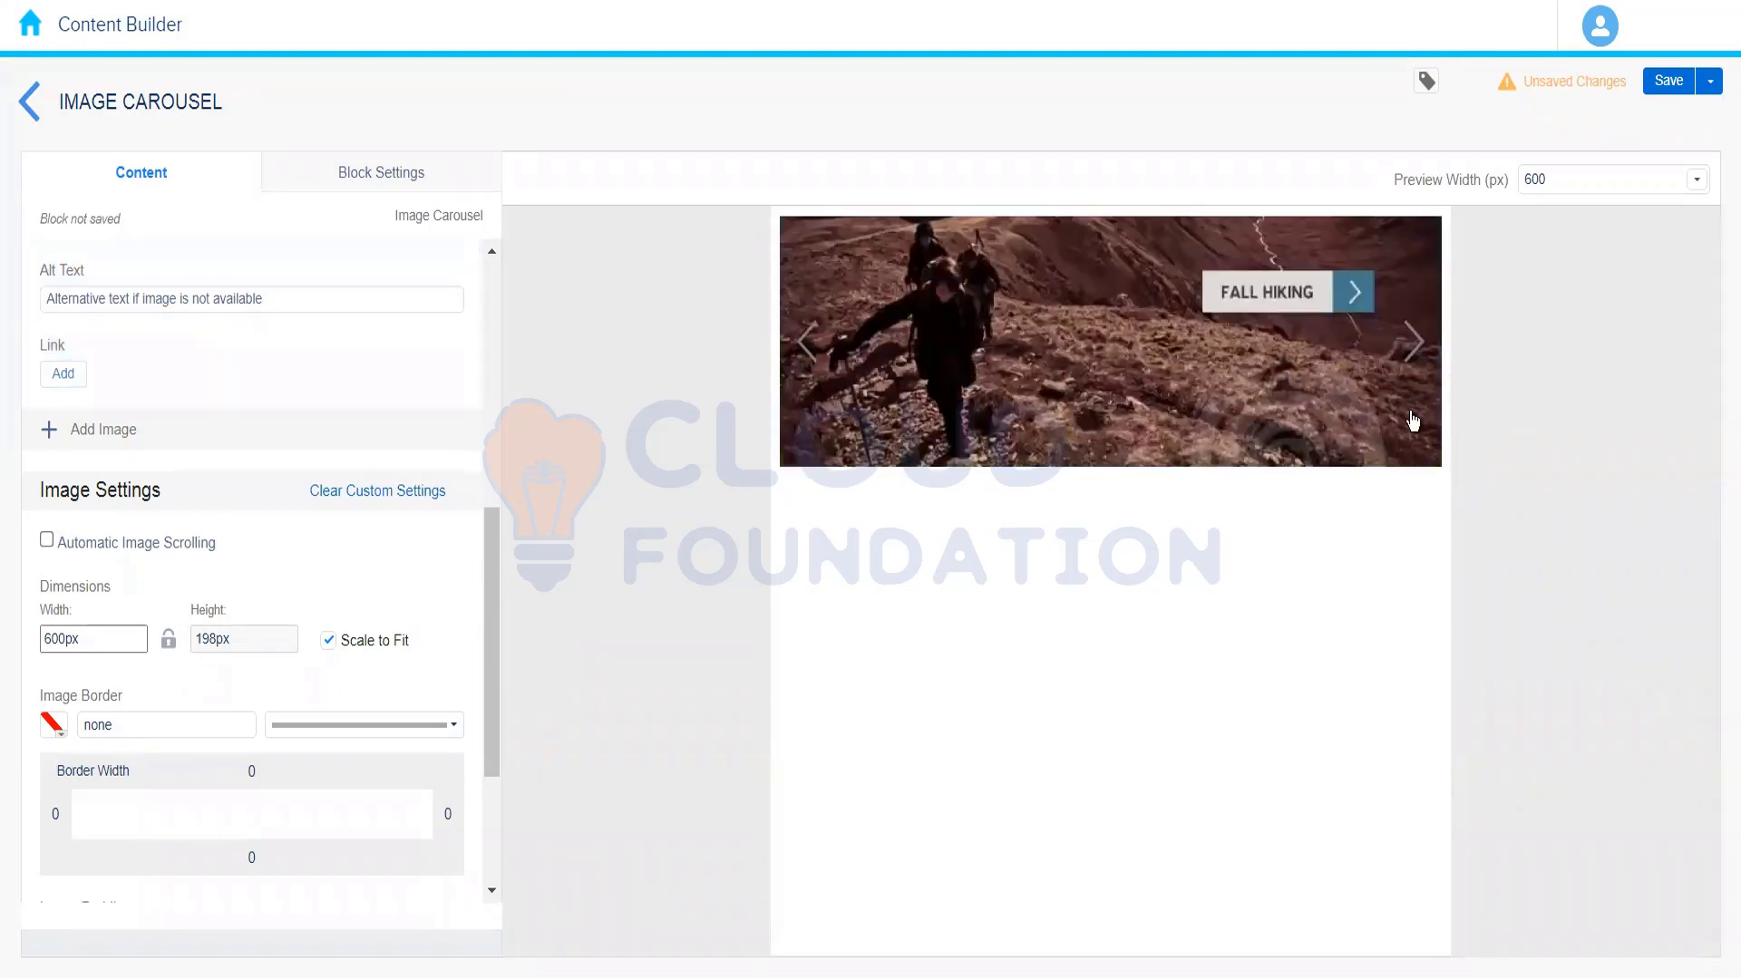
pyautogui.click(46, 542)
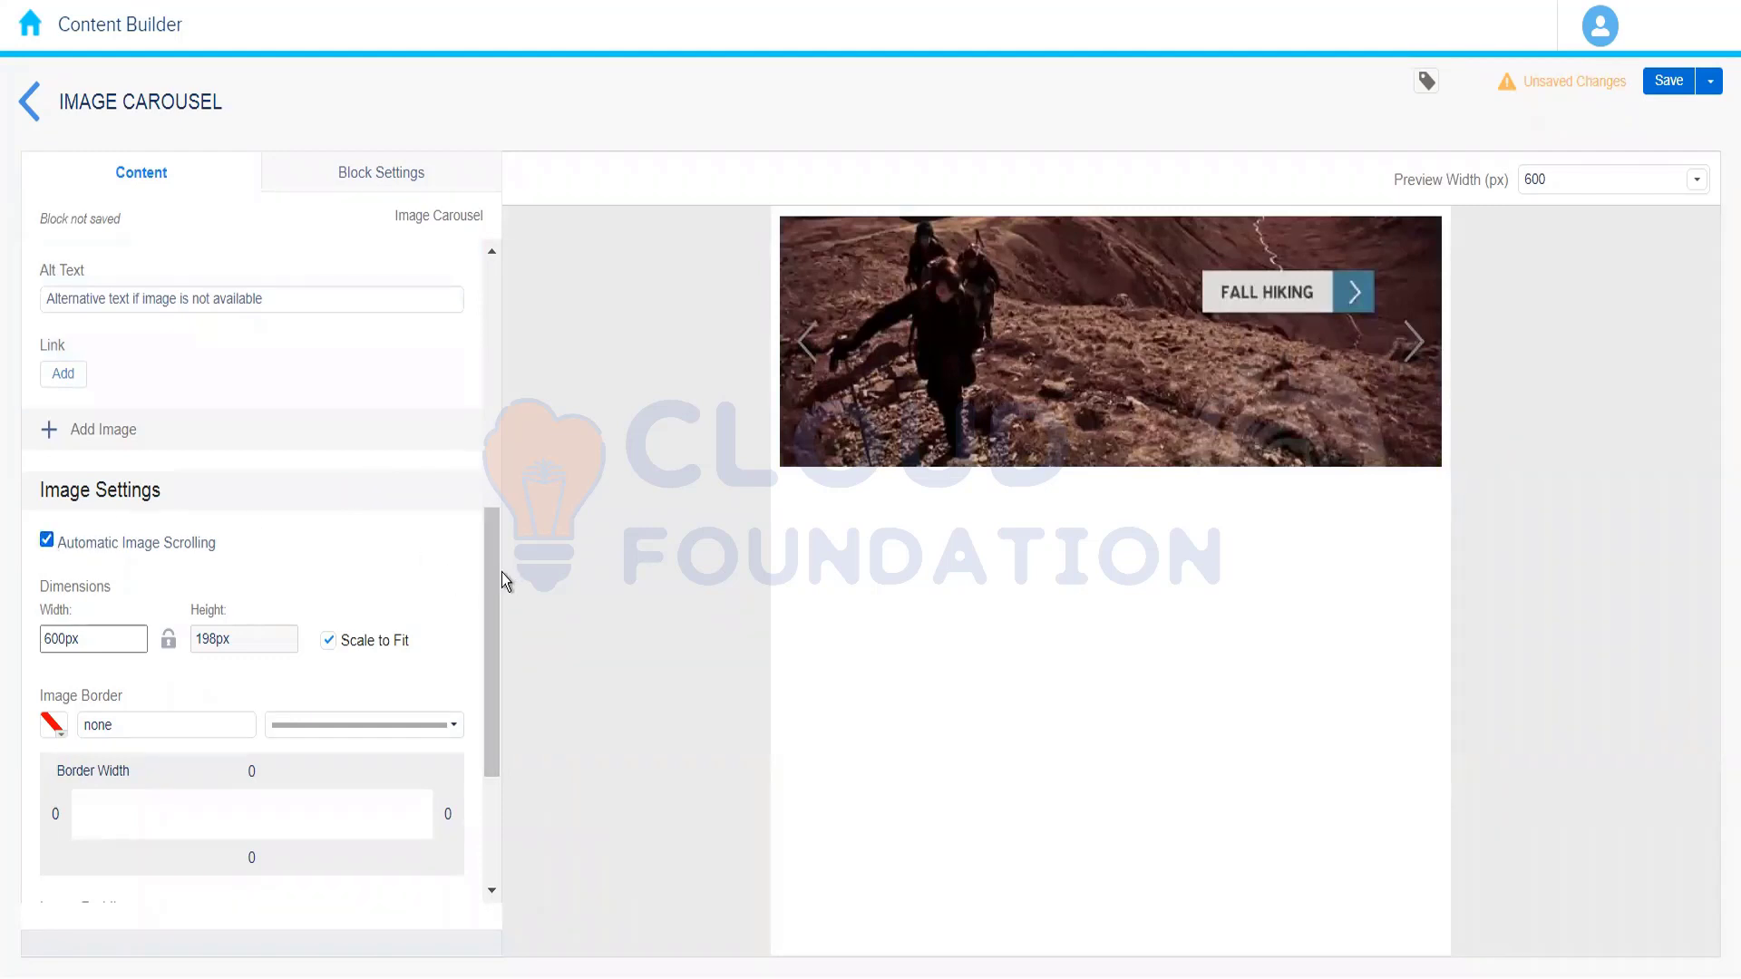
pyautogui.click(46, 541)
pyautogui.click(46, 542)
# Review the carousel's image settings for dimensions, Scale to Fit, border, padding and alignment.
pyautogui.moveTo(491, 592); pyautogui.dragTo(487, 662)
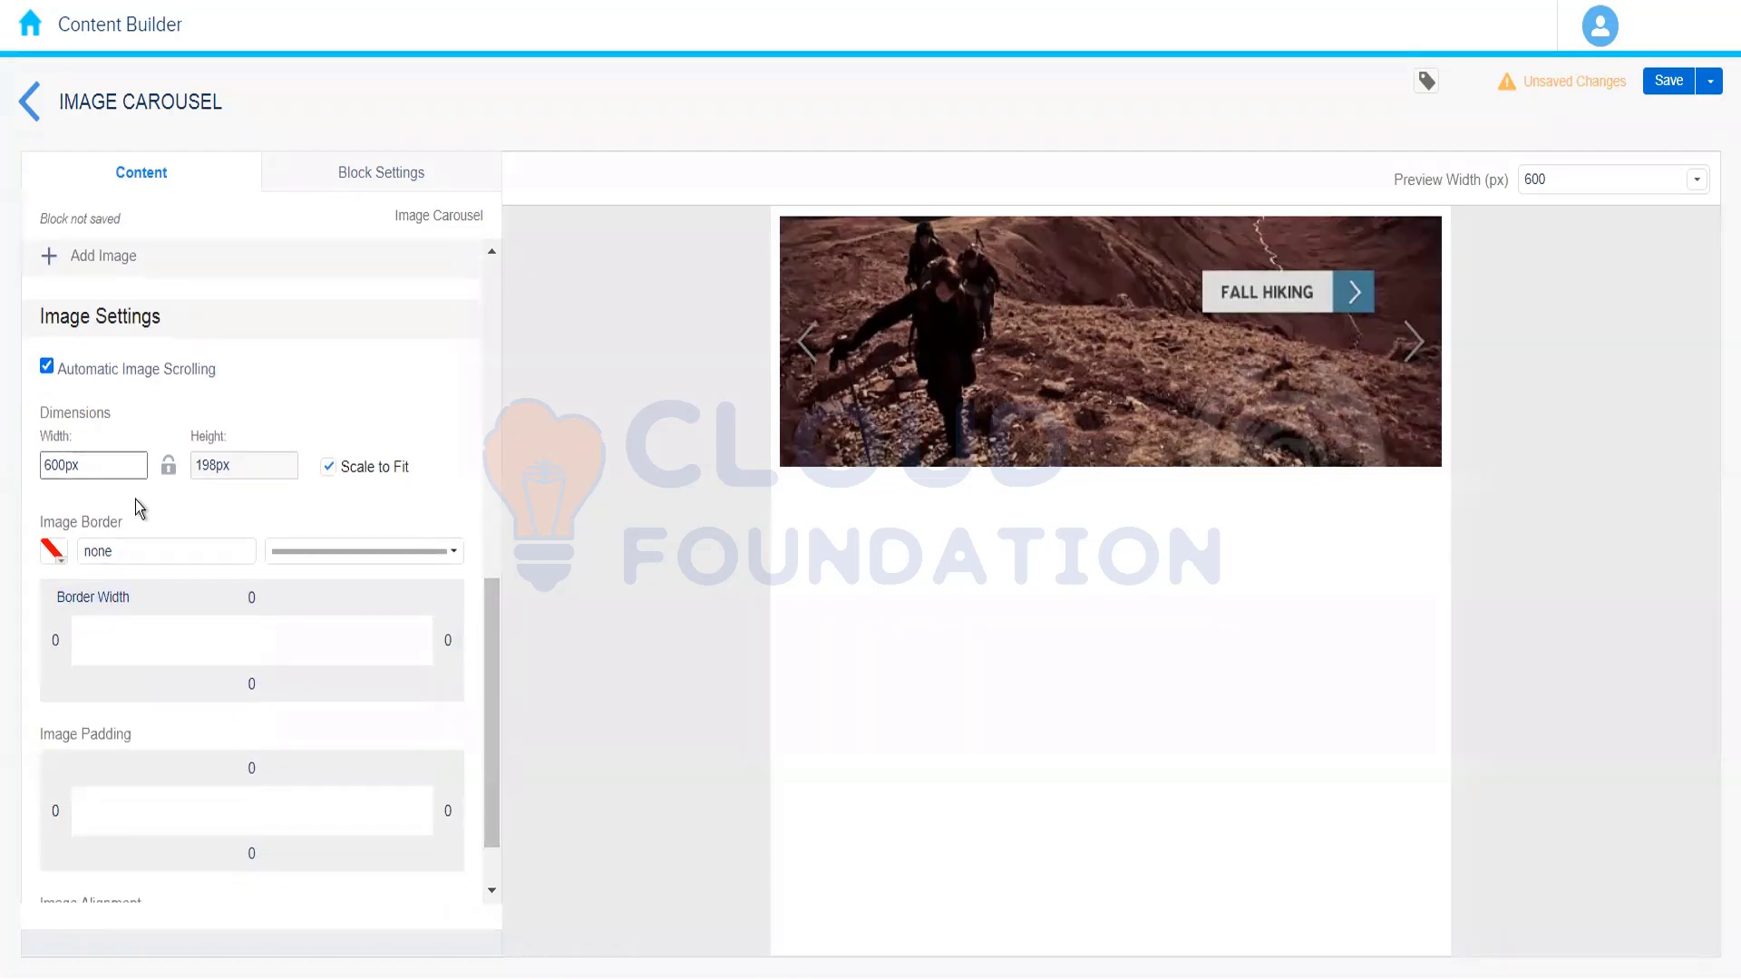
pyautogui.moveTo(447, 466)
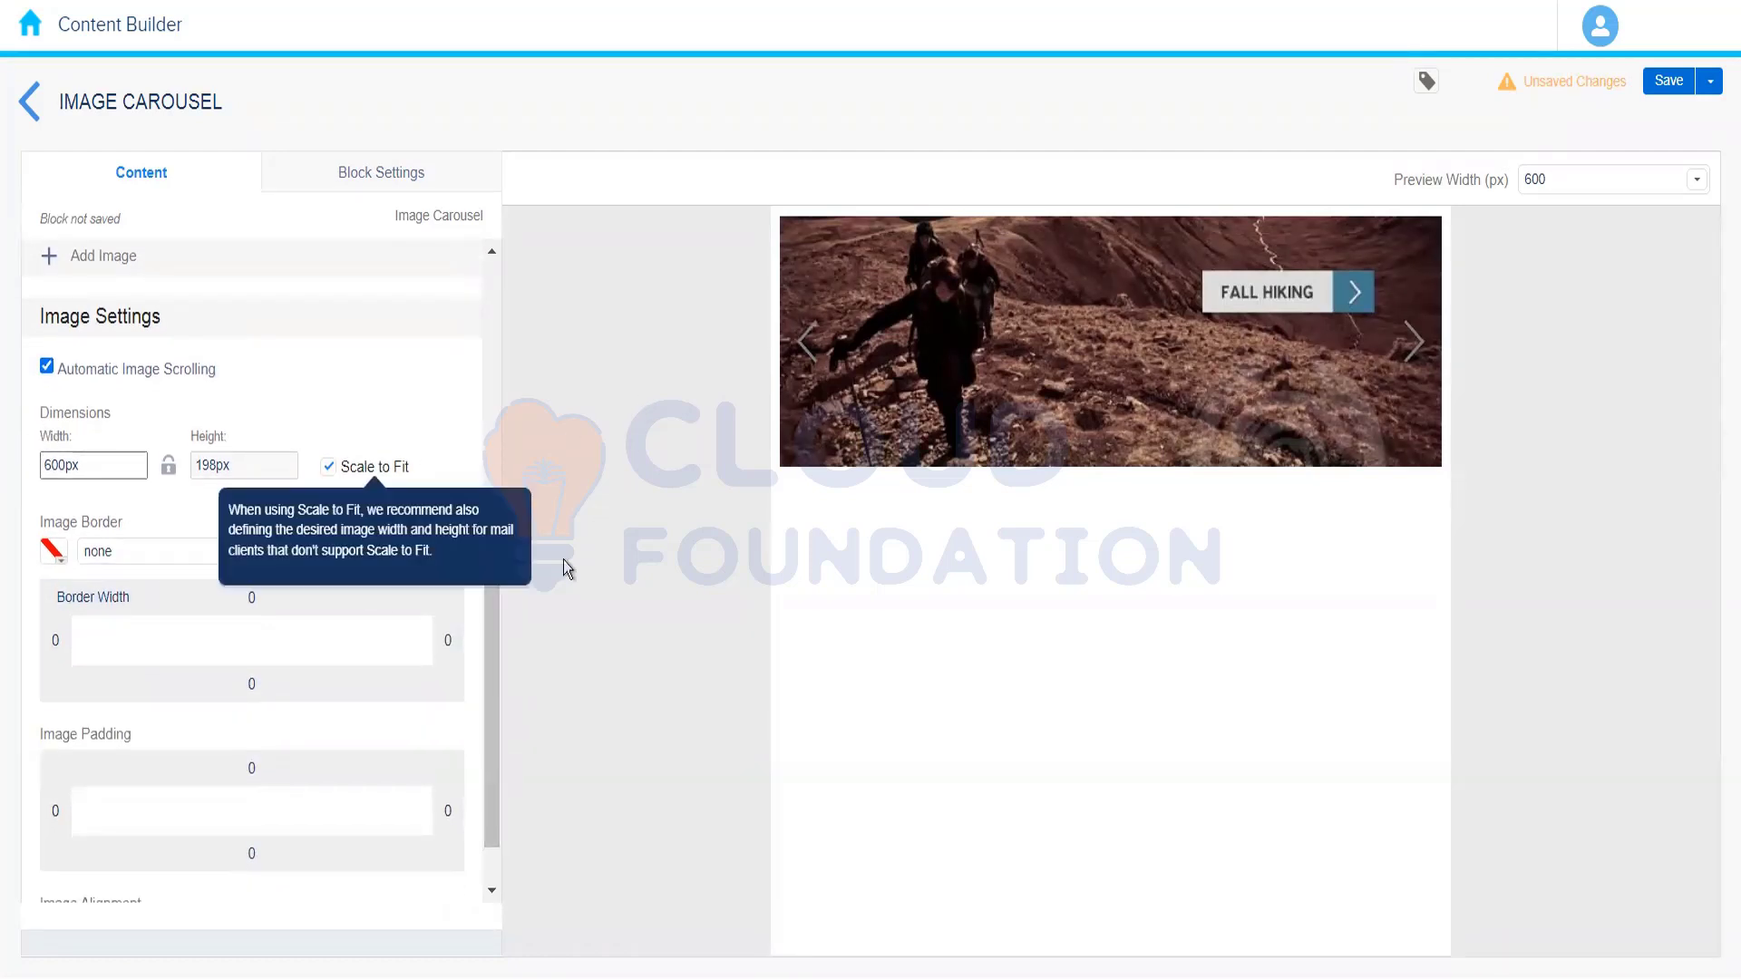
pyautogui.moveTo(487, 640); pyautogui.dragTo(483, 690)
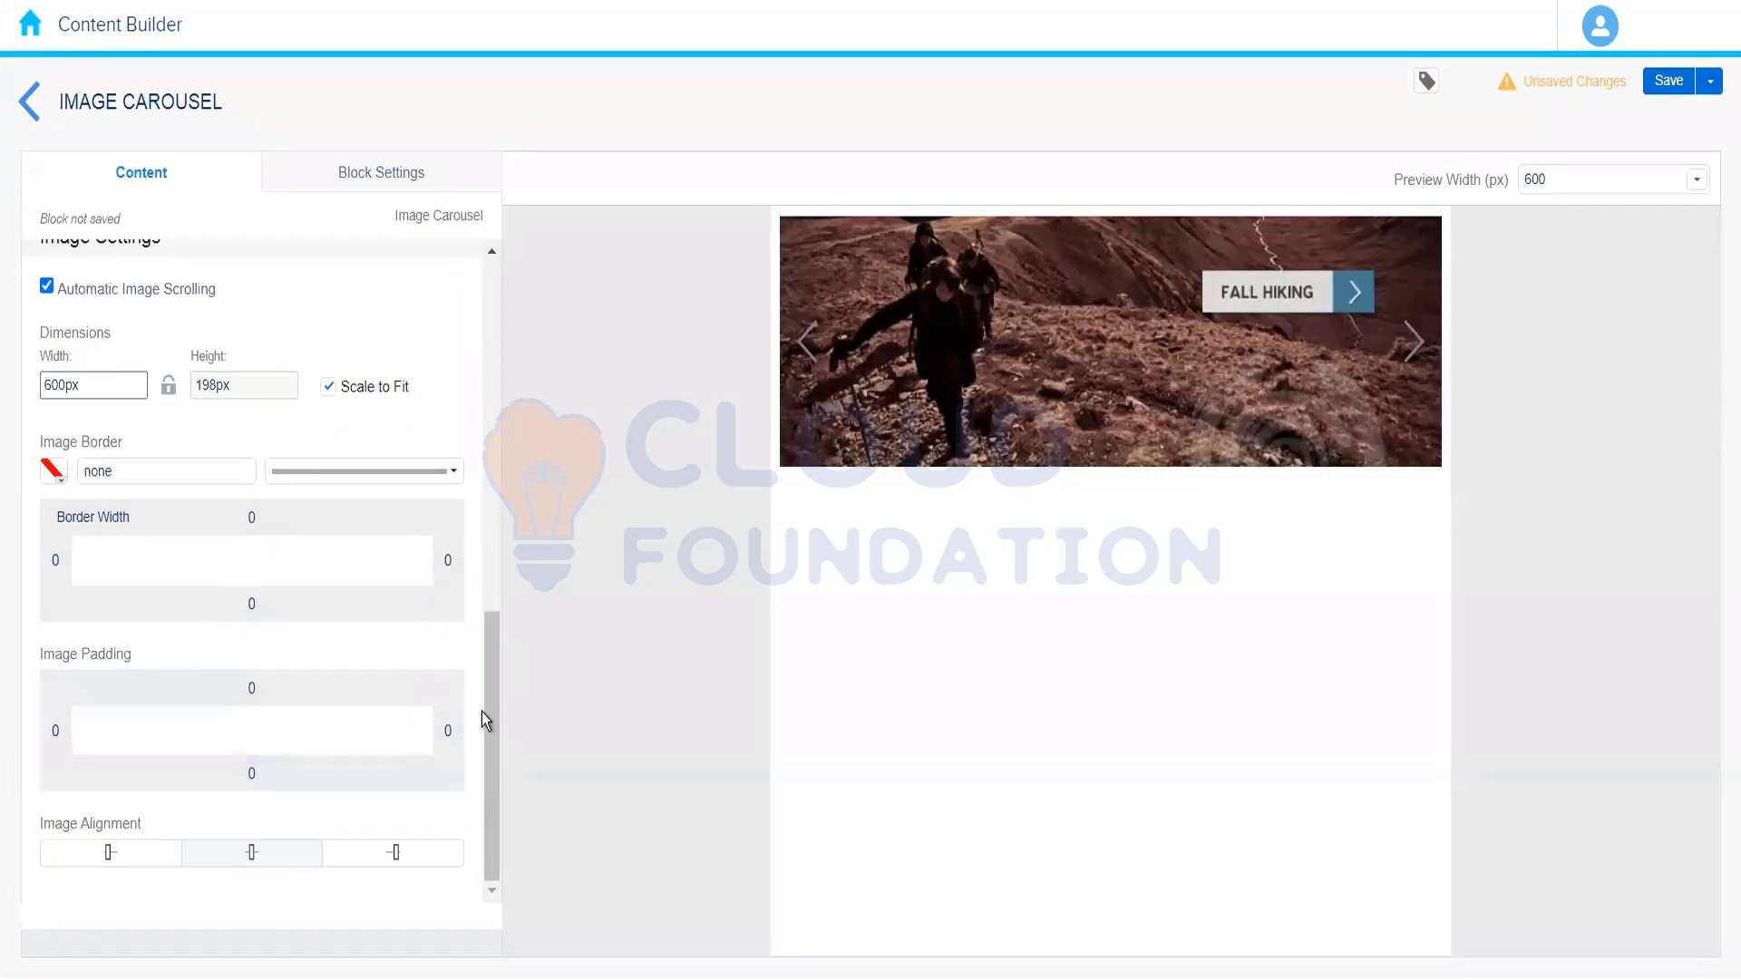
# Review the carousel's block settings for mobile visibility, background, border and spacing, and recheck both images' alt text and link options.
pyautogui.click(352, 184)
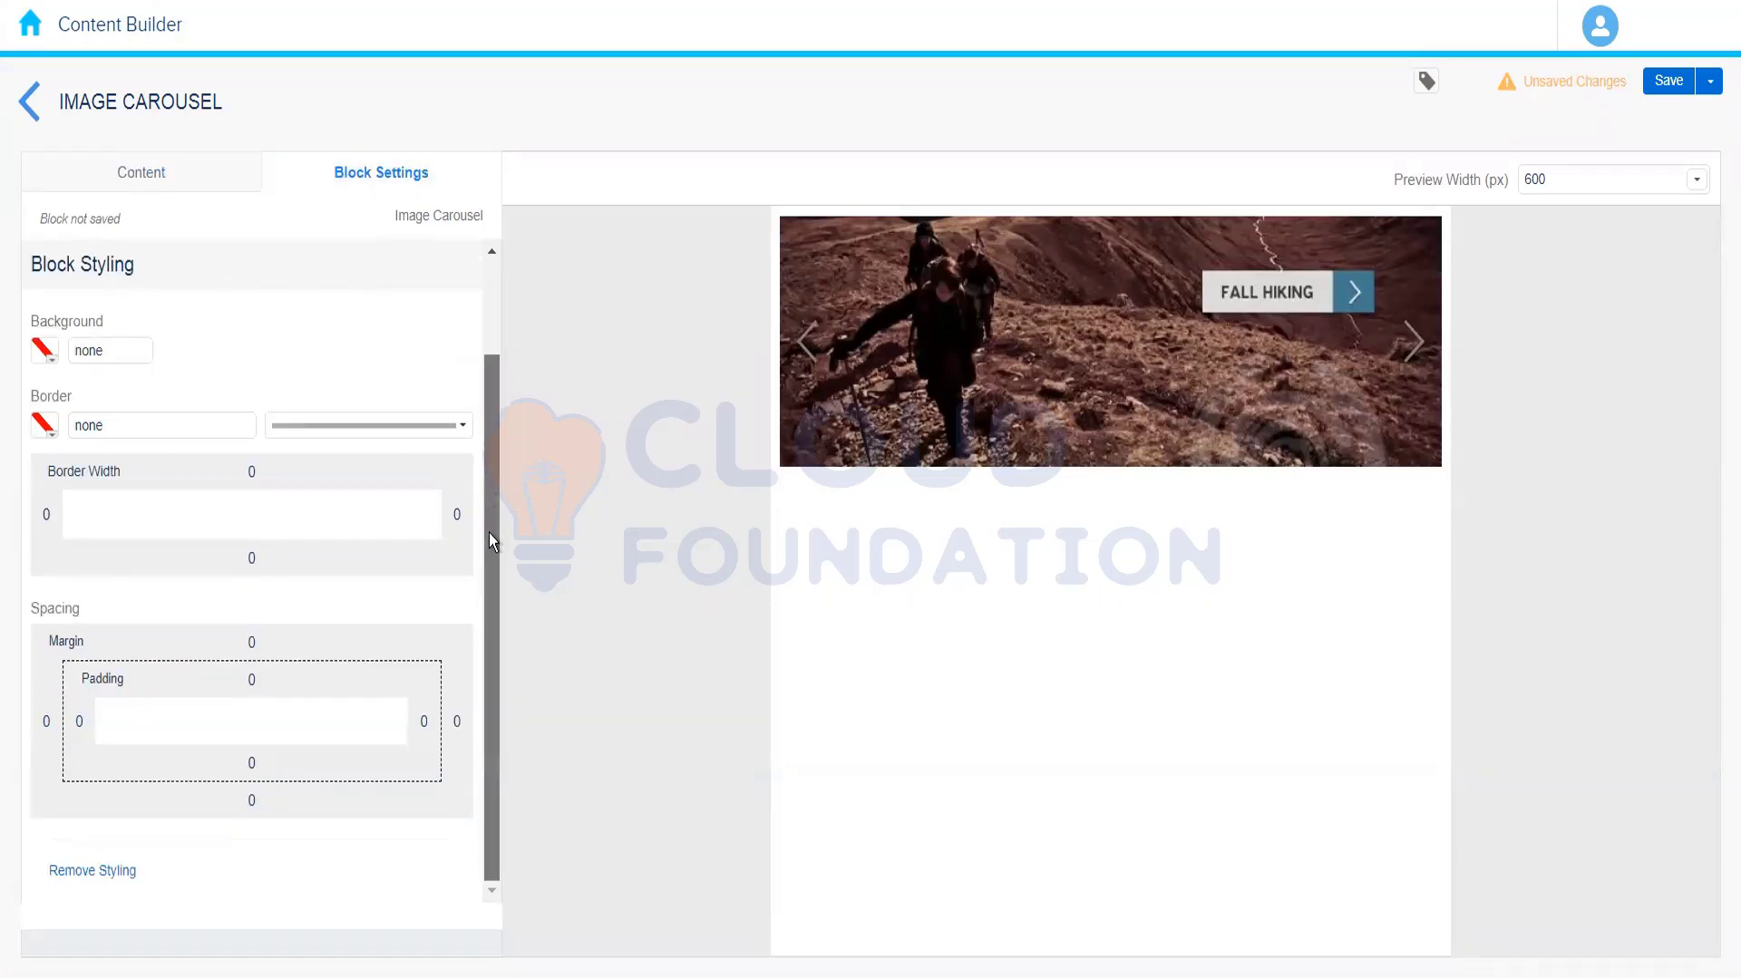
pyautogui.scroll(2, 488, 533)
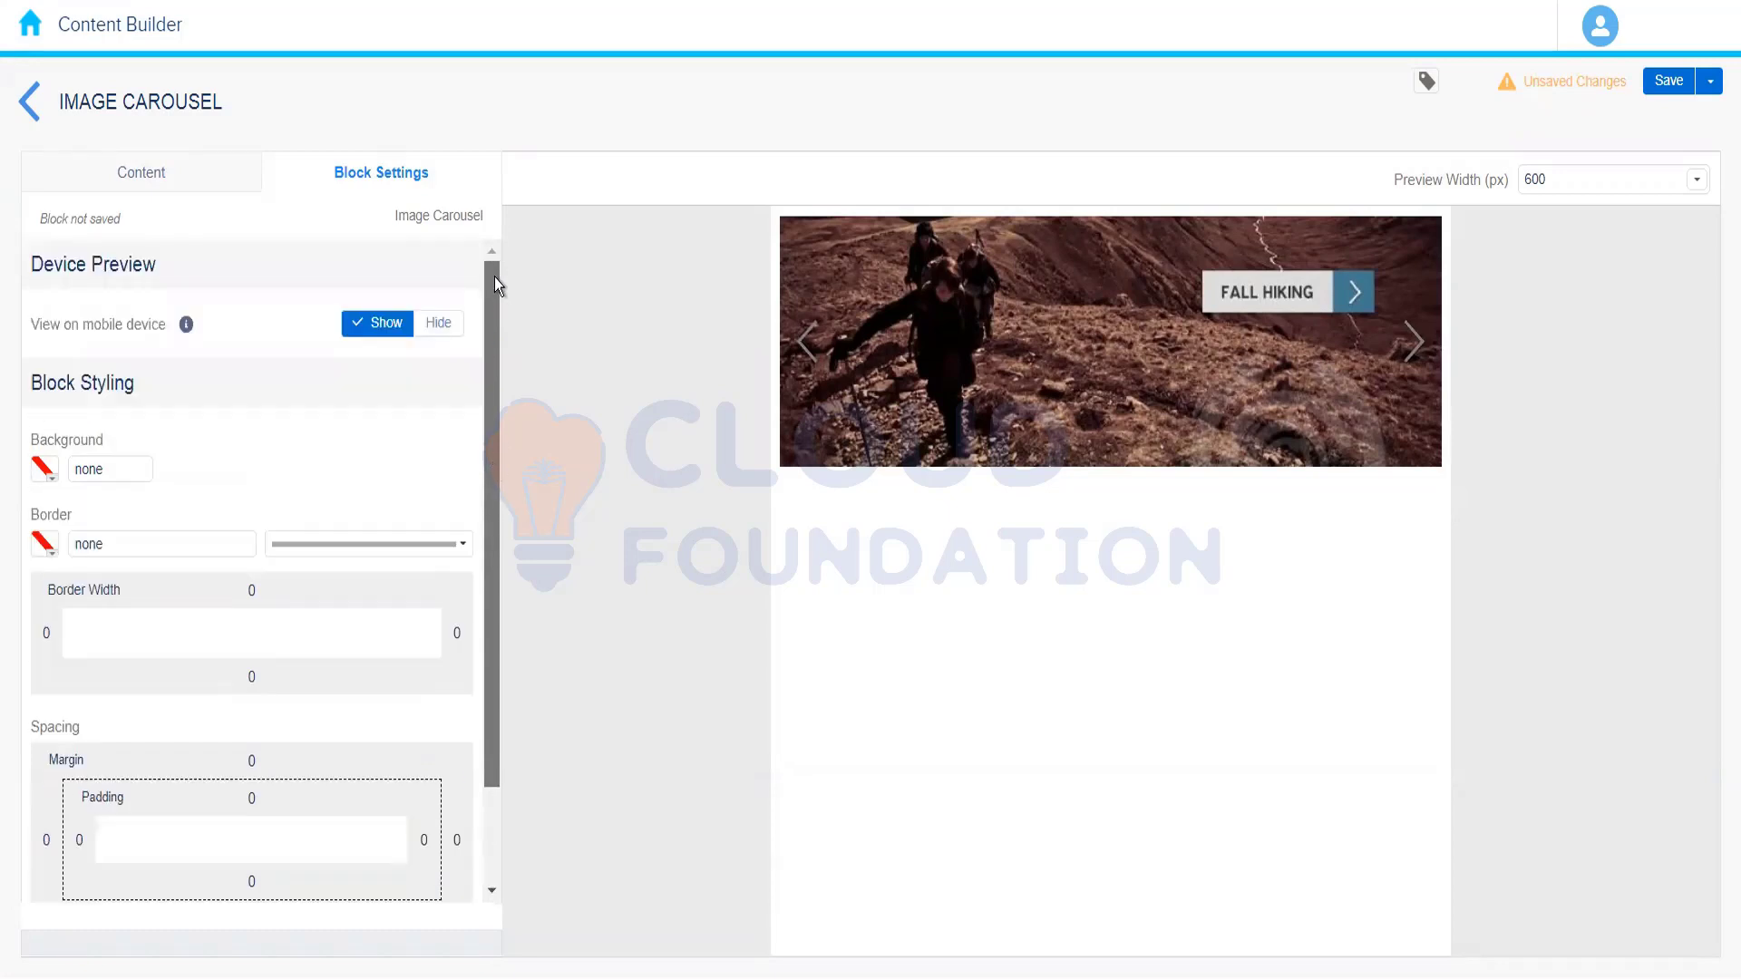
pyautogui.click(174, 186)
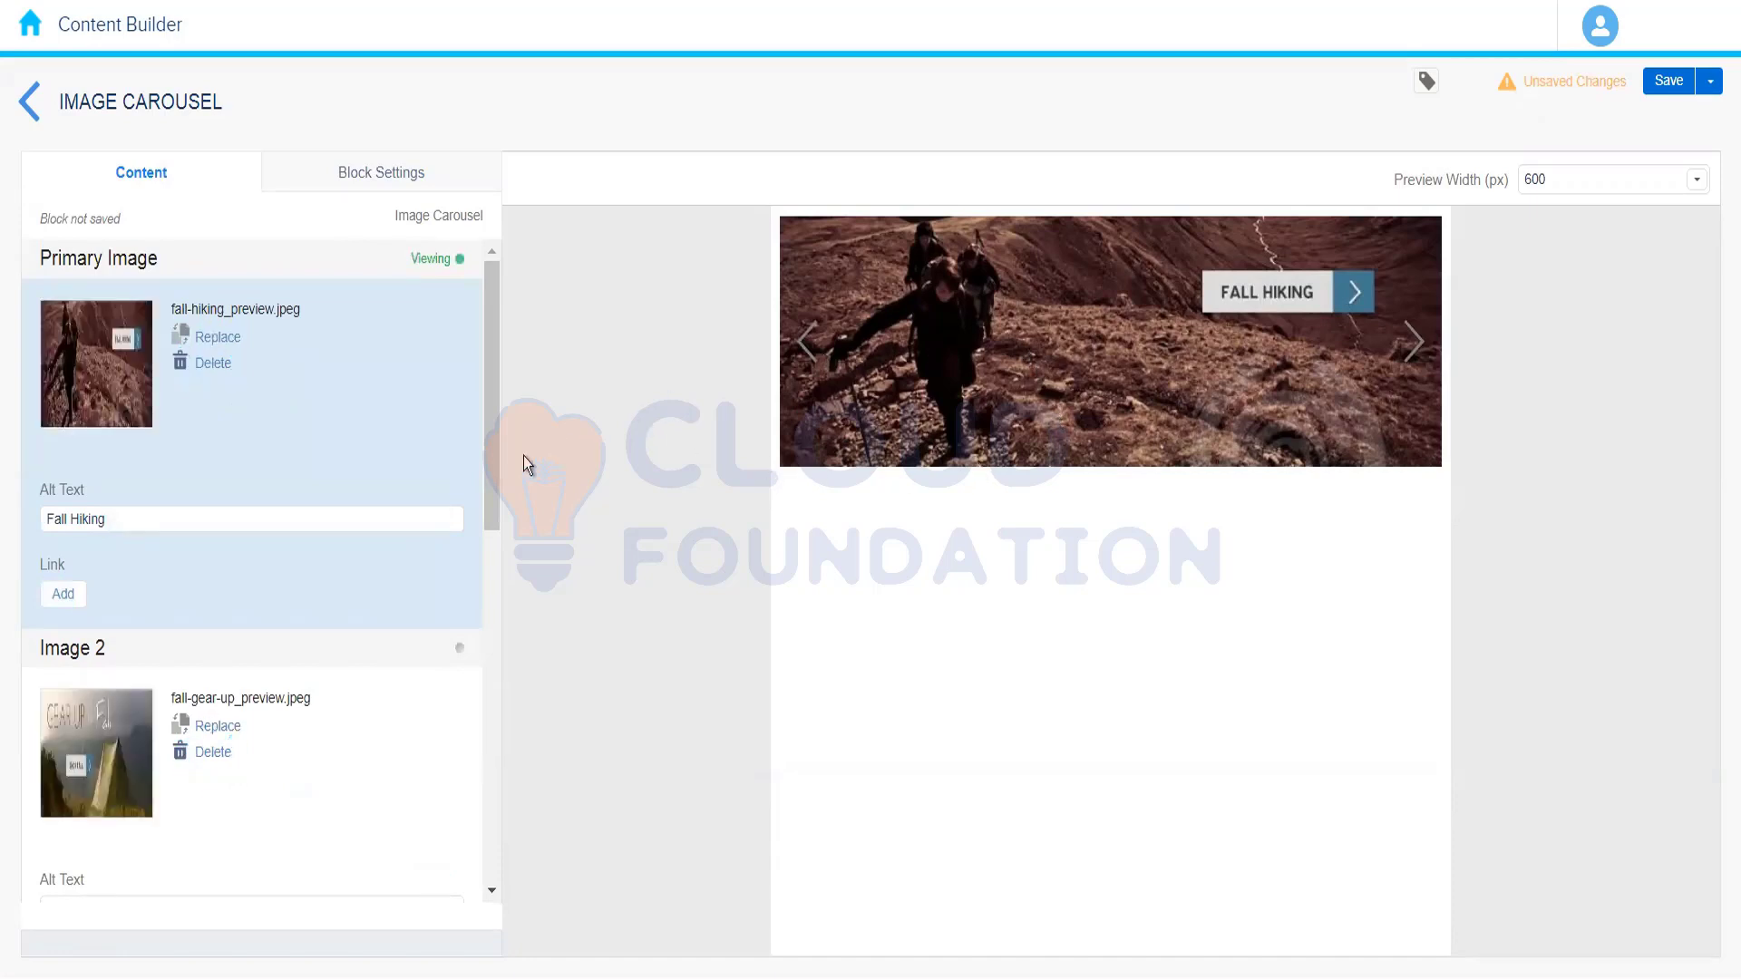
pyautogui.moveTo(497, 443); pyautogui.dragTo(492, 486)
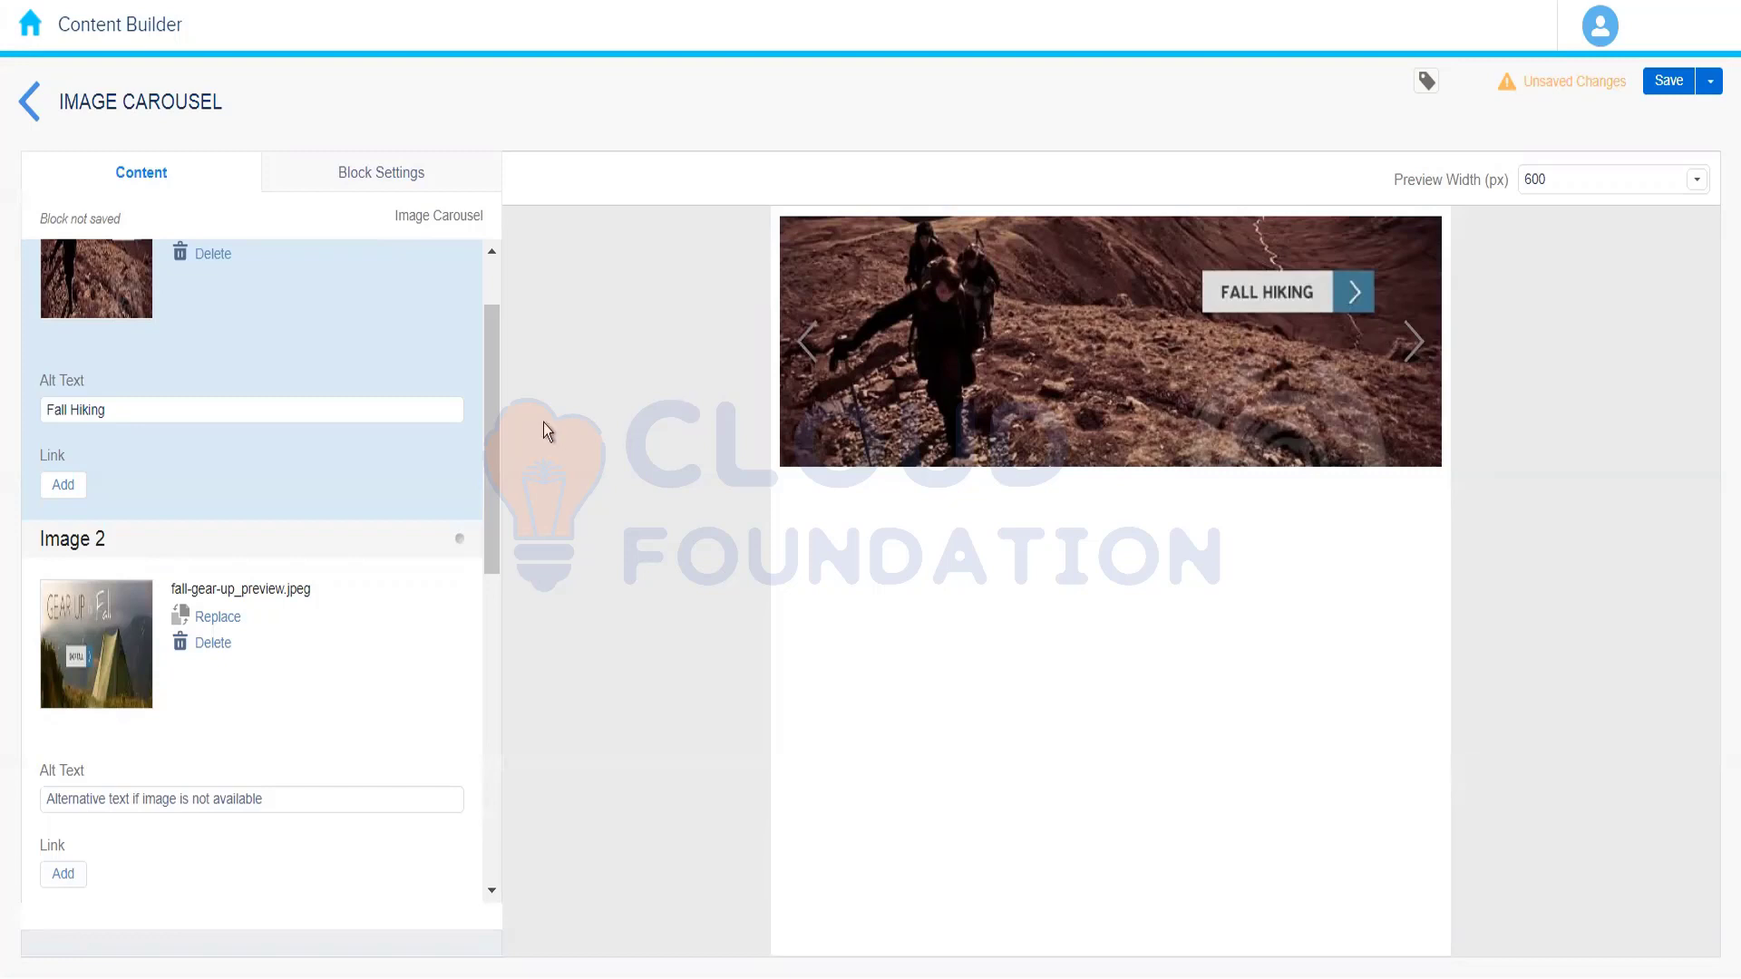
pyautogui.moveTo(491, 417); pyautogui.dragTo(487, 216)
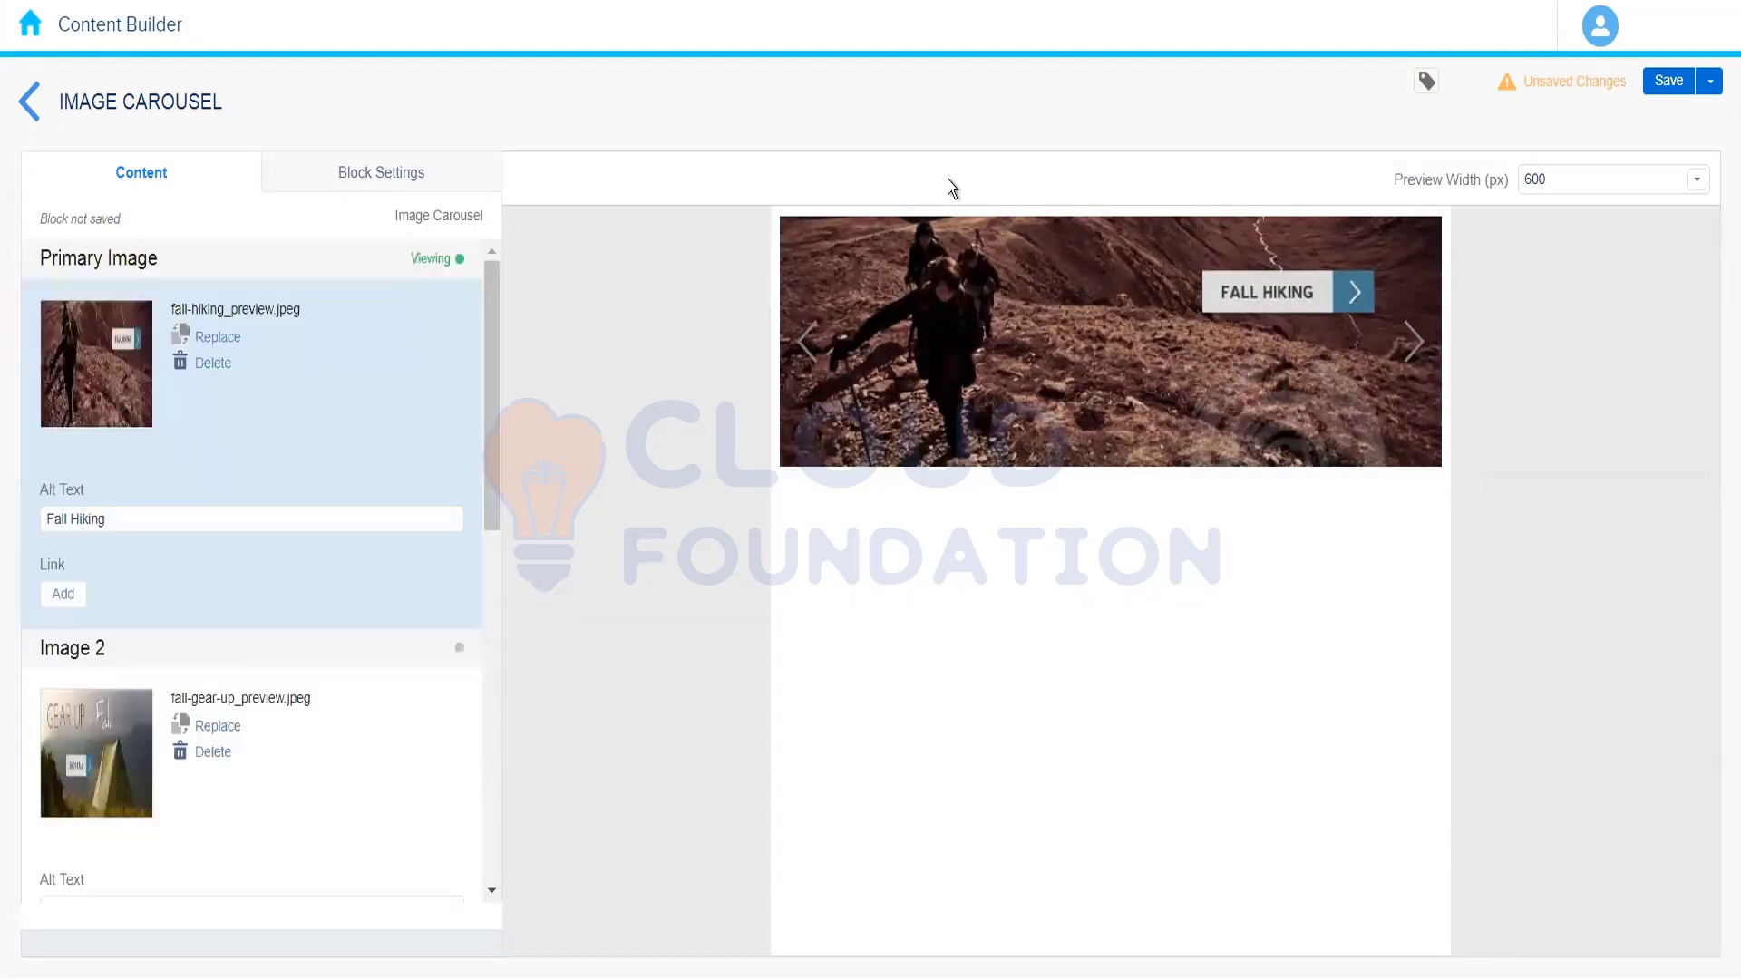
# Save the carousel under the name Image Carousel Block Demo and return to the folder's content list.
pyautogui.click(1667, 84)
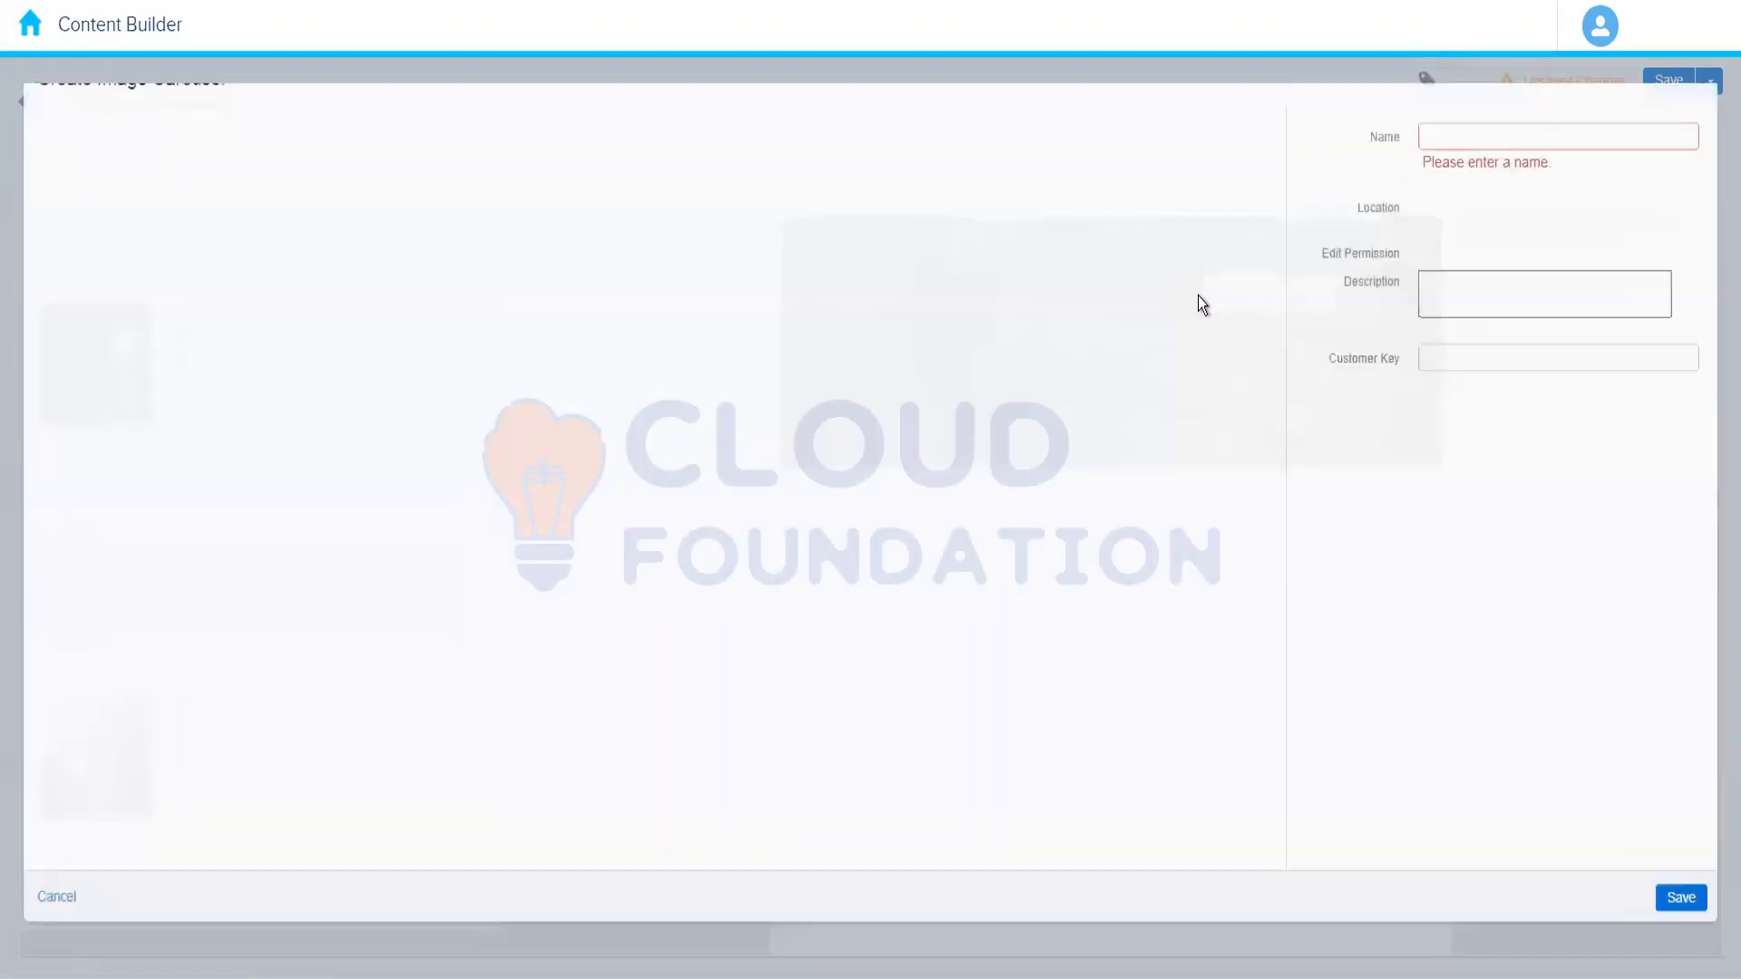
pyautogui.click(1442, 171)
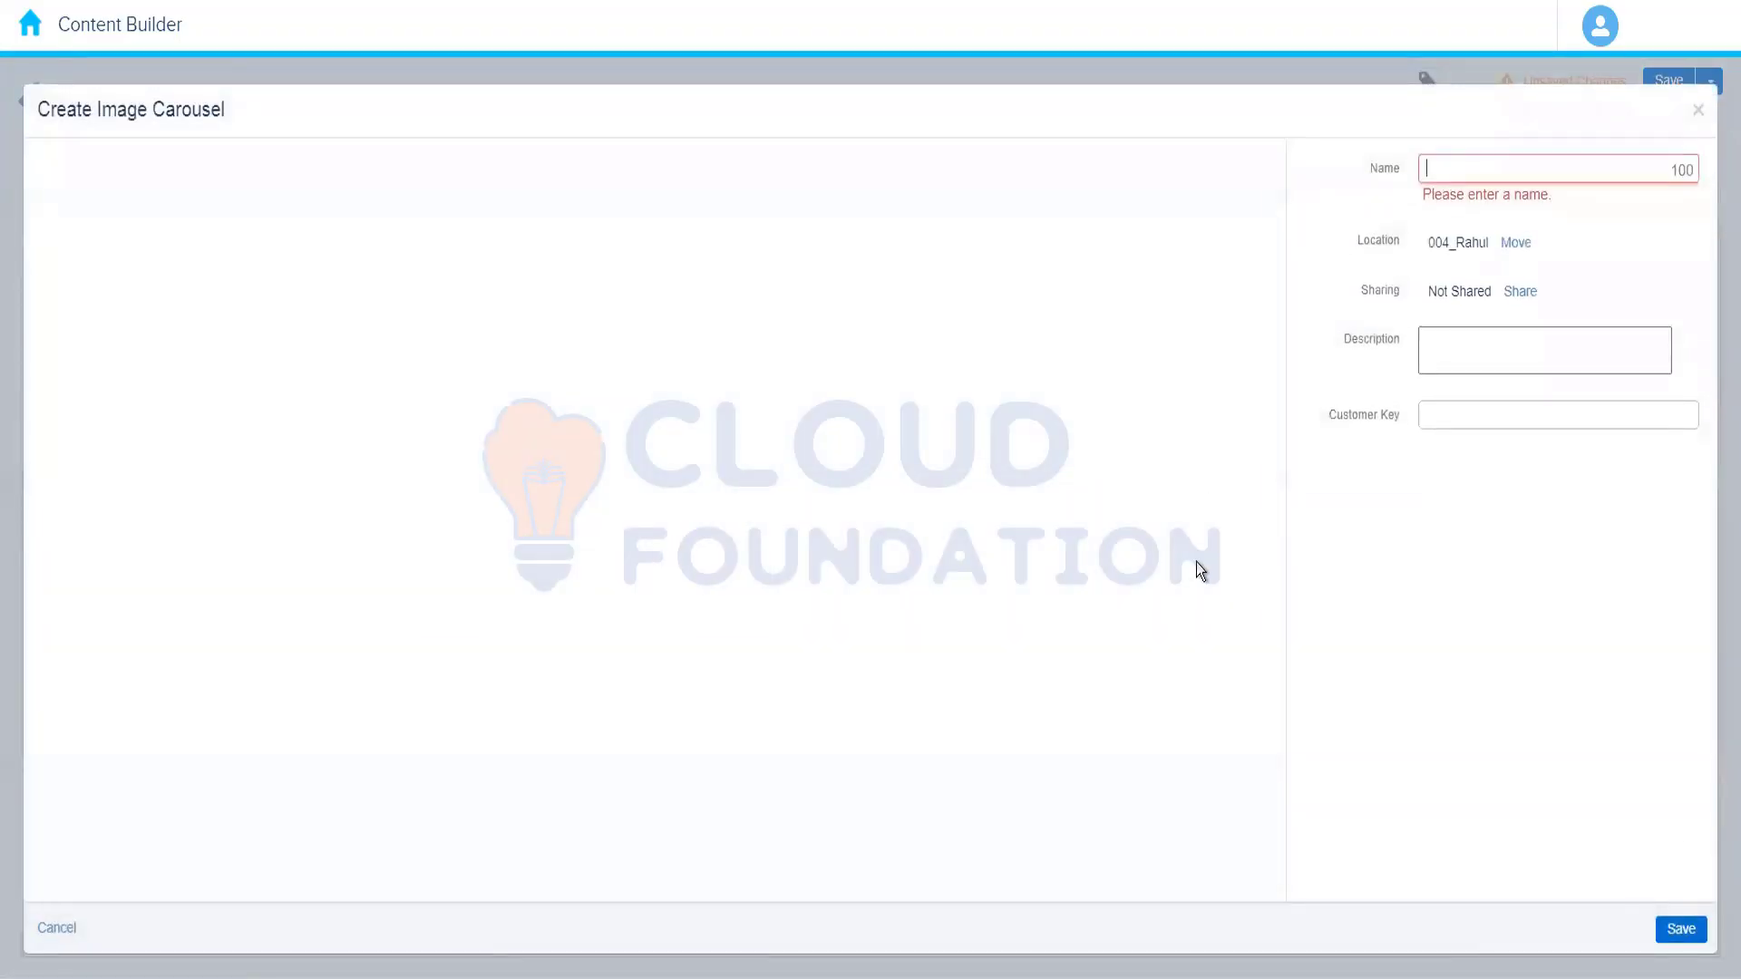
pyautogui.write('Image Caro')
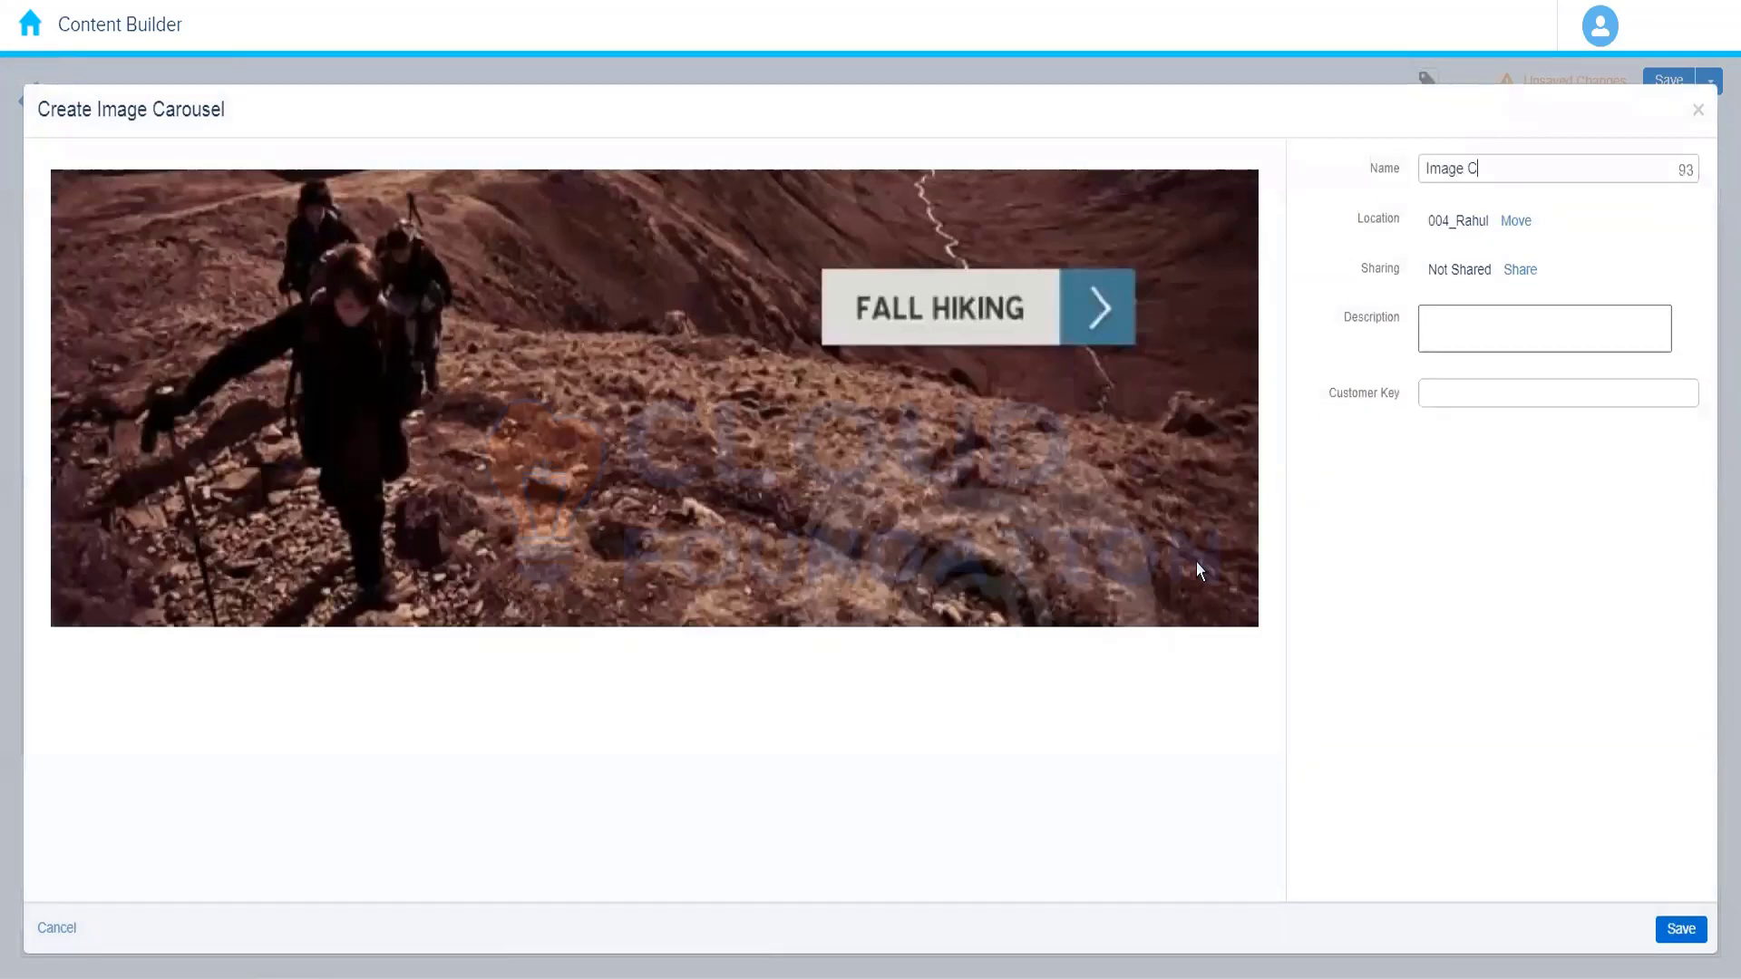
pyautogui.write('usel Block Demo')
pyautogui.click(1682, 929)
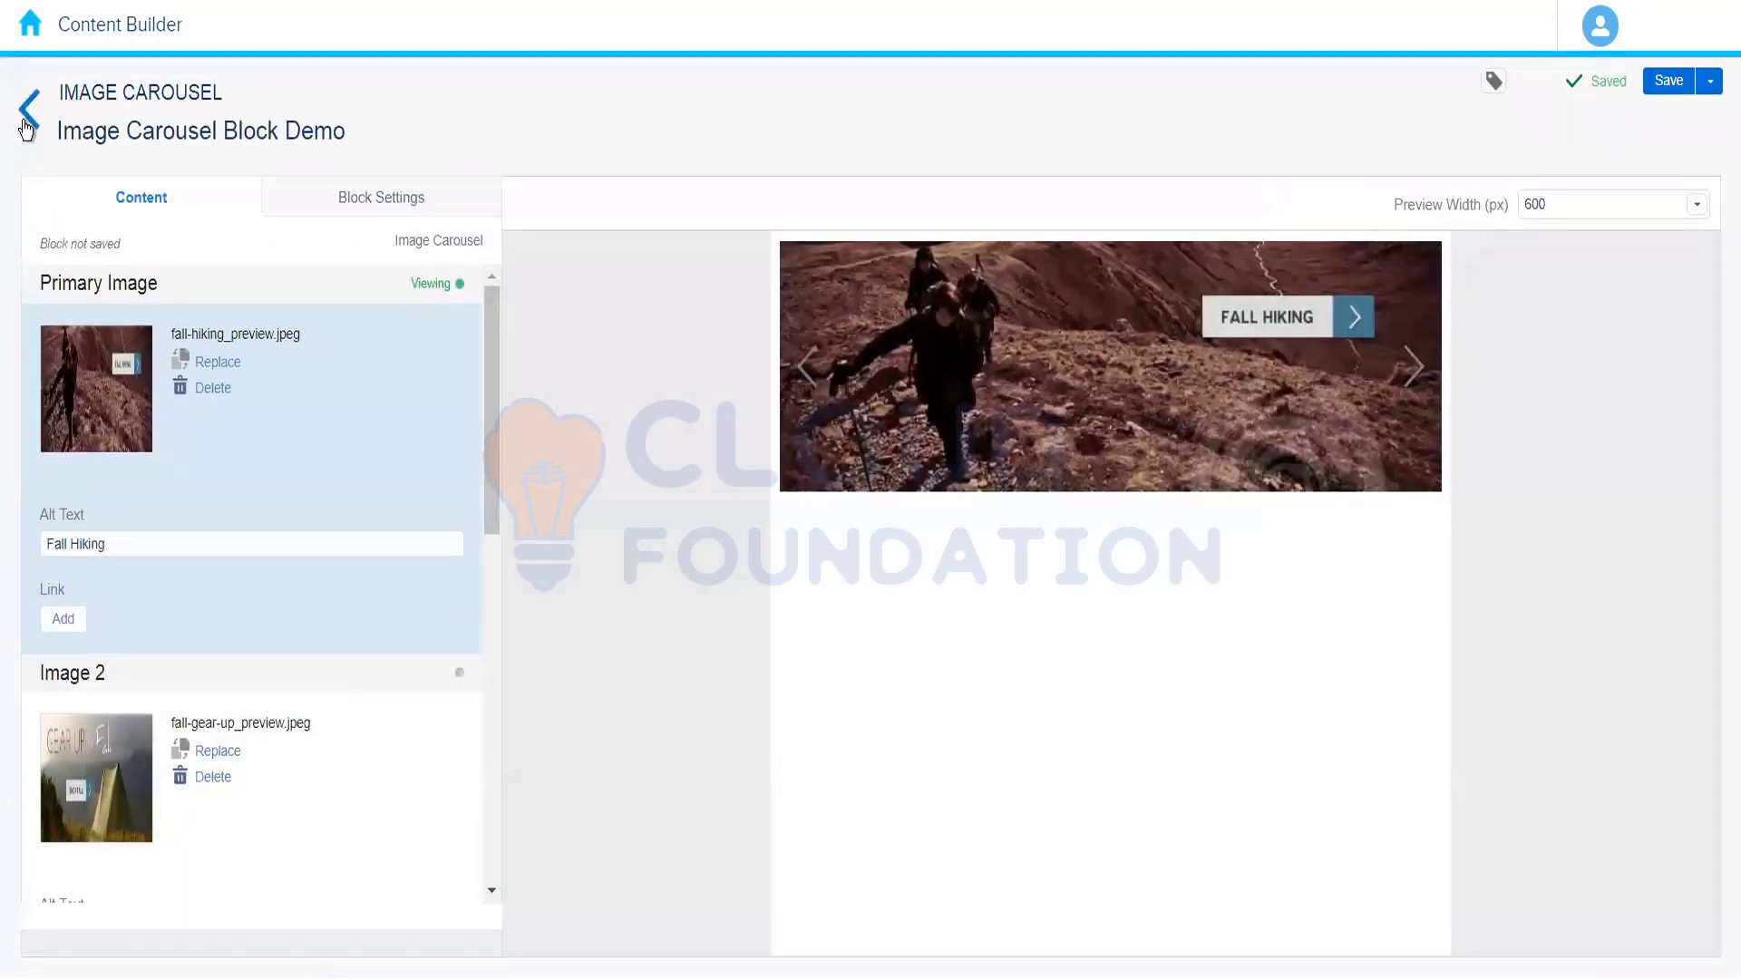
pyautogui.click(26, 127)
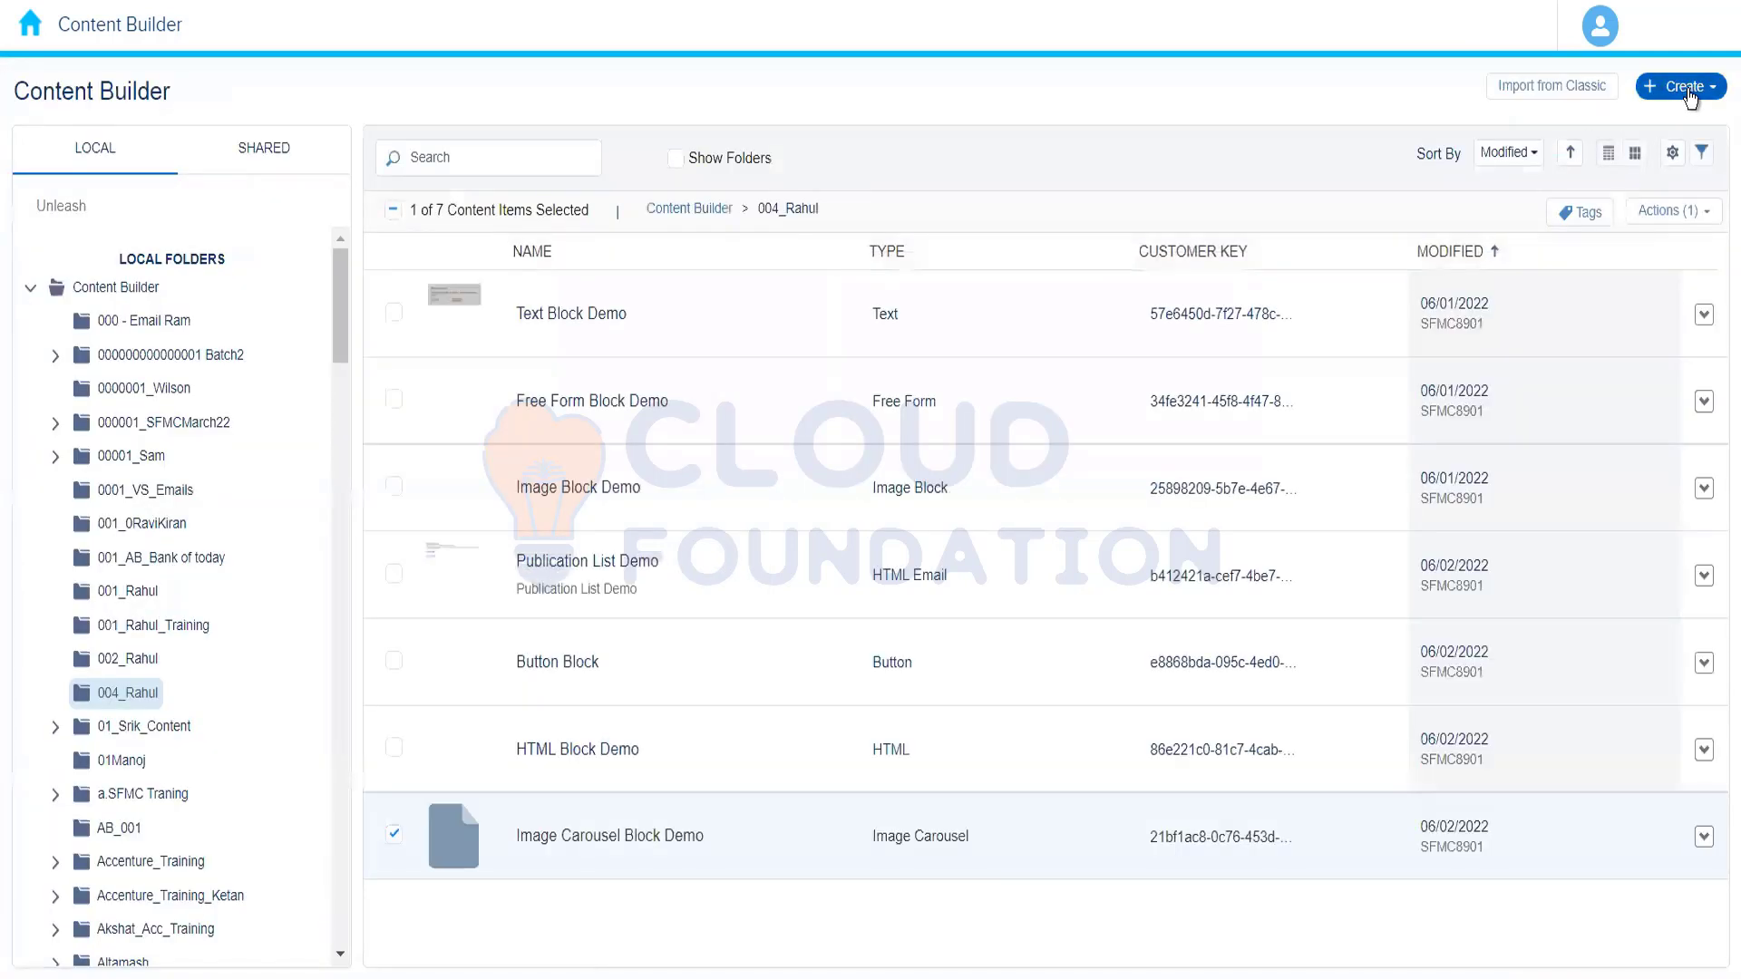
# Open a new Code Snippet content block to view its code editor and exit without saving.
pyautogui.click(1689, 90)
pyautogui.moveTo(1628, 249)
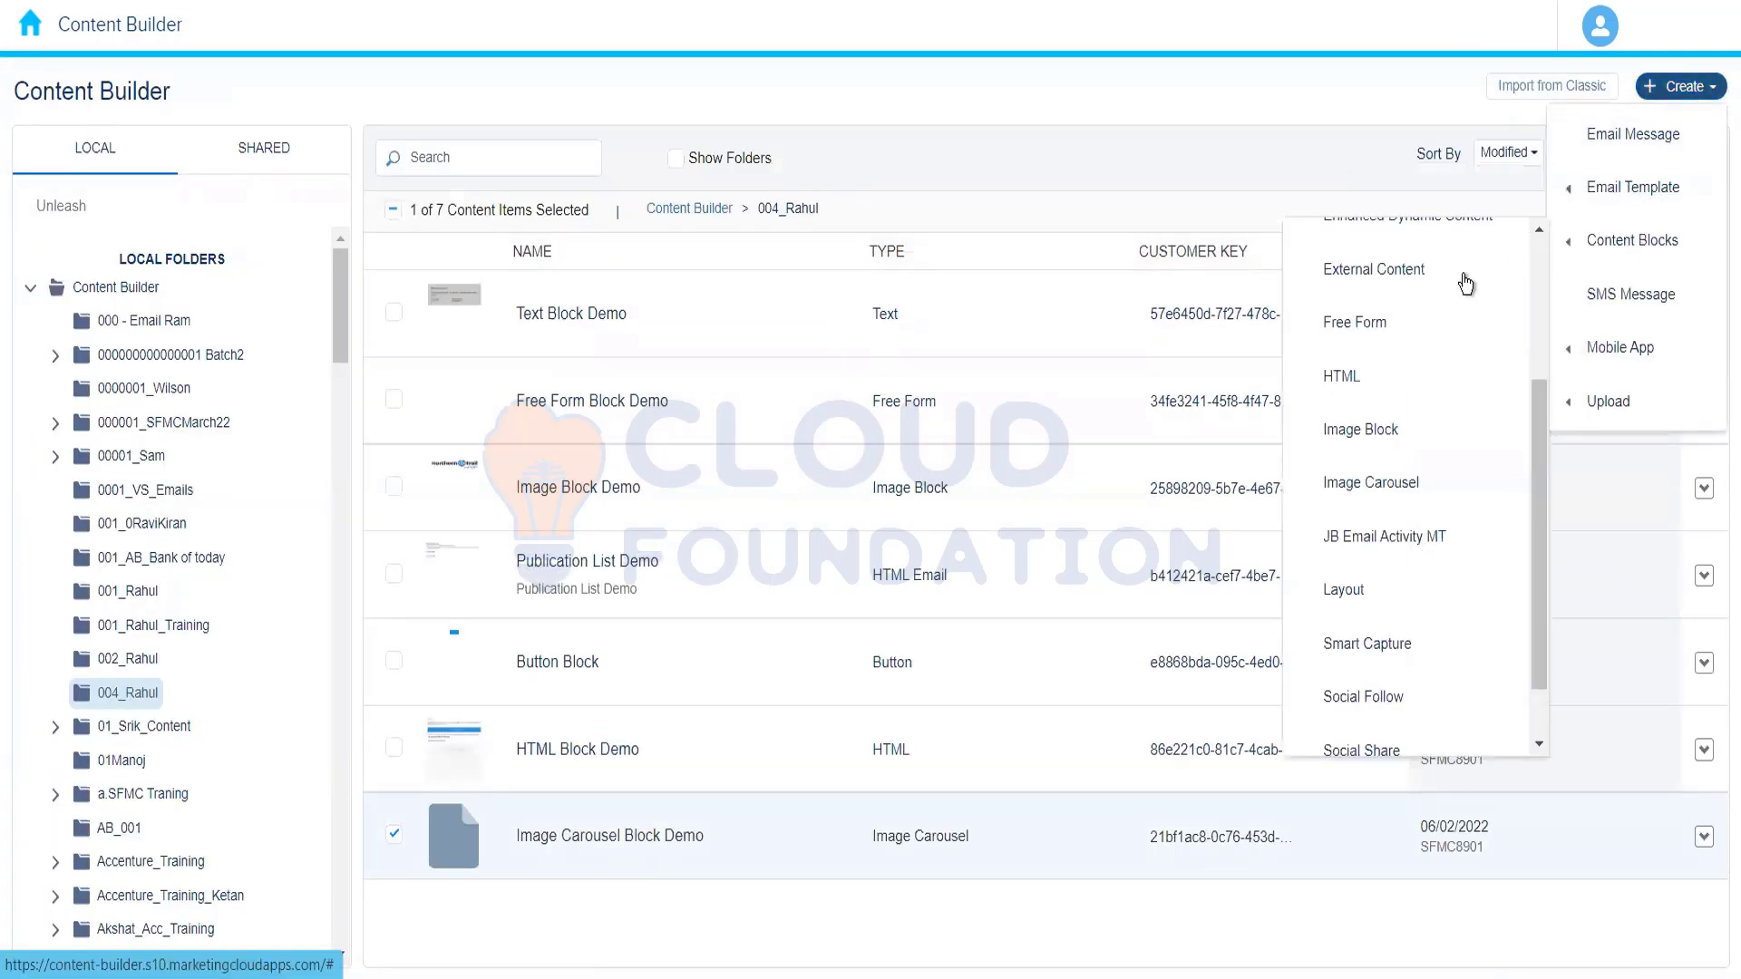
pyautogui.scroll(1, 1523, 333)
pyautogui.scroll(2, 1524, 334)
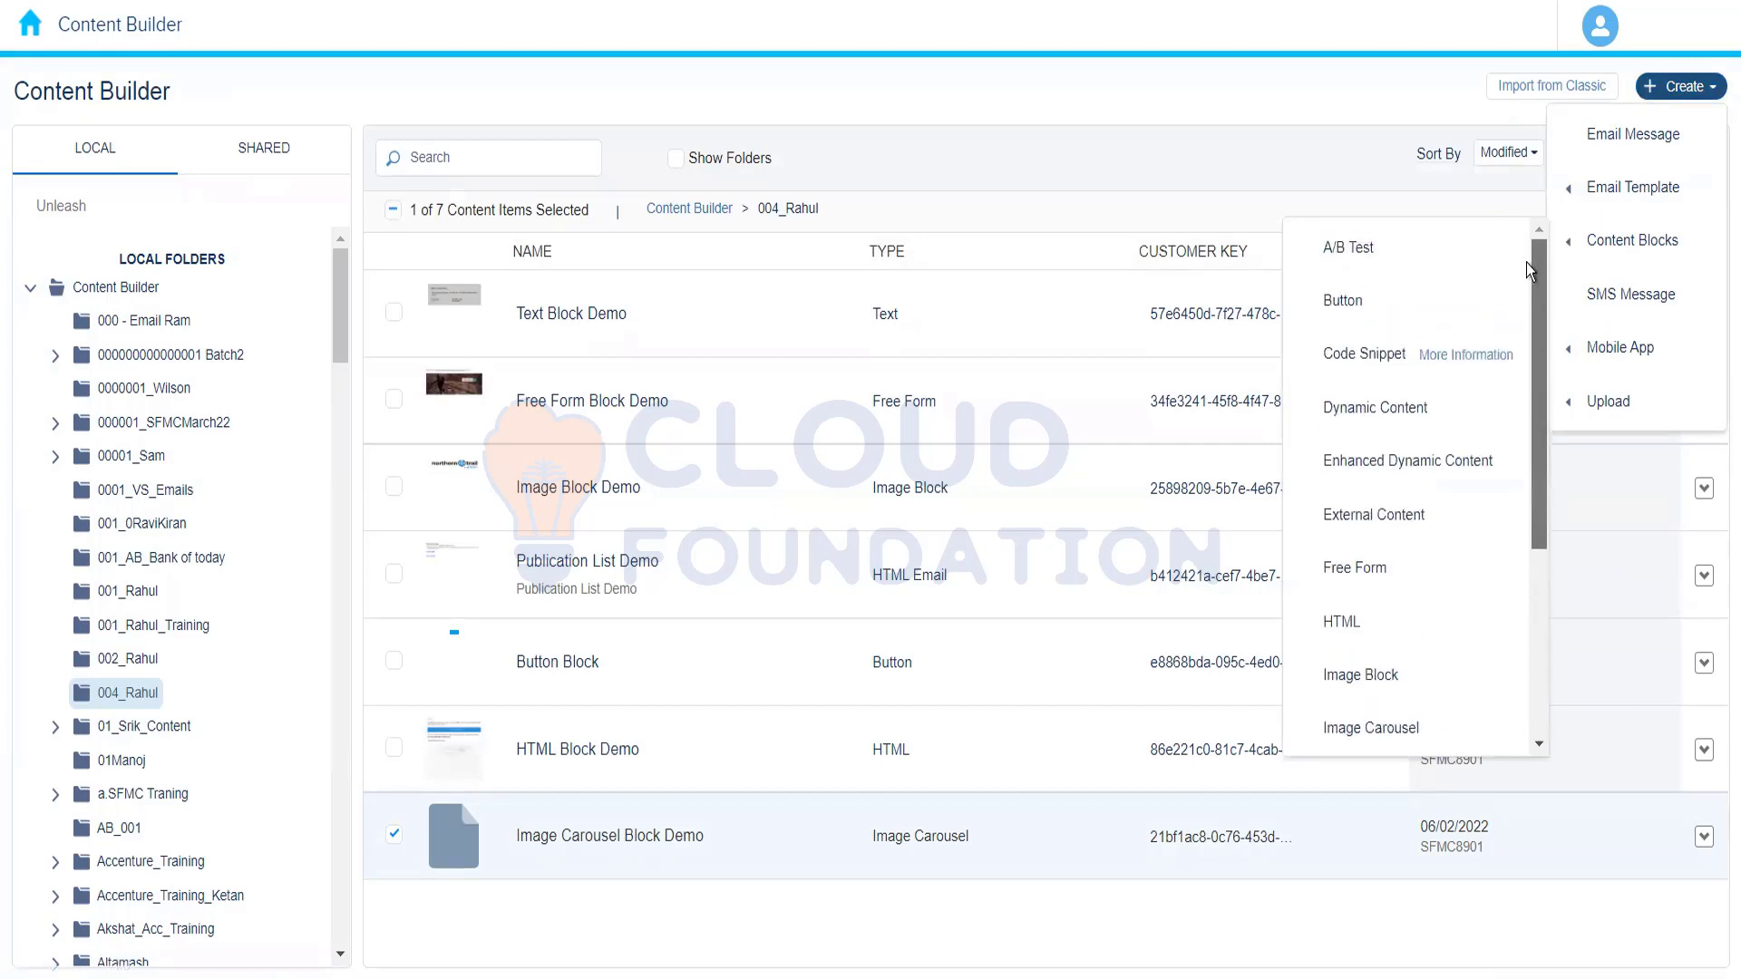
pyautogui.click(1355, 356)
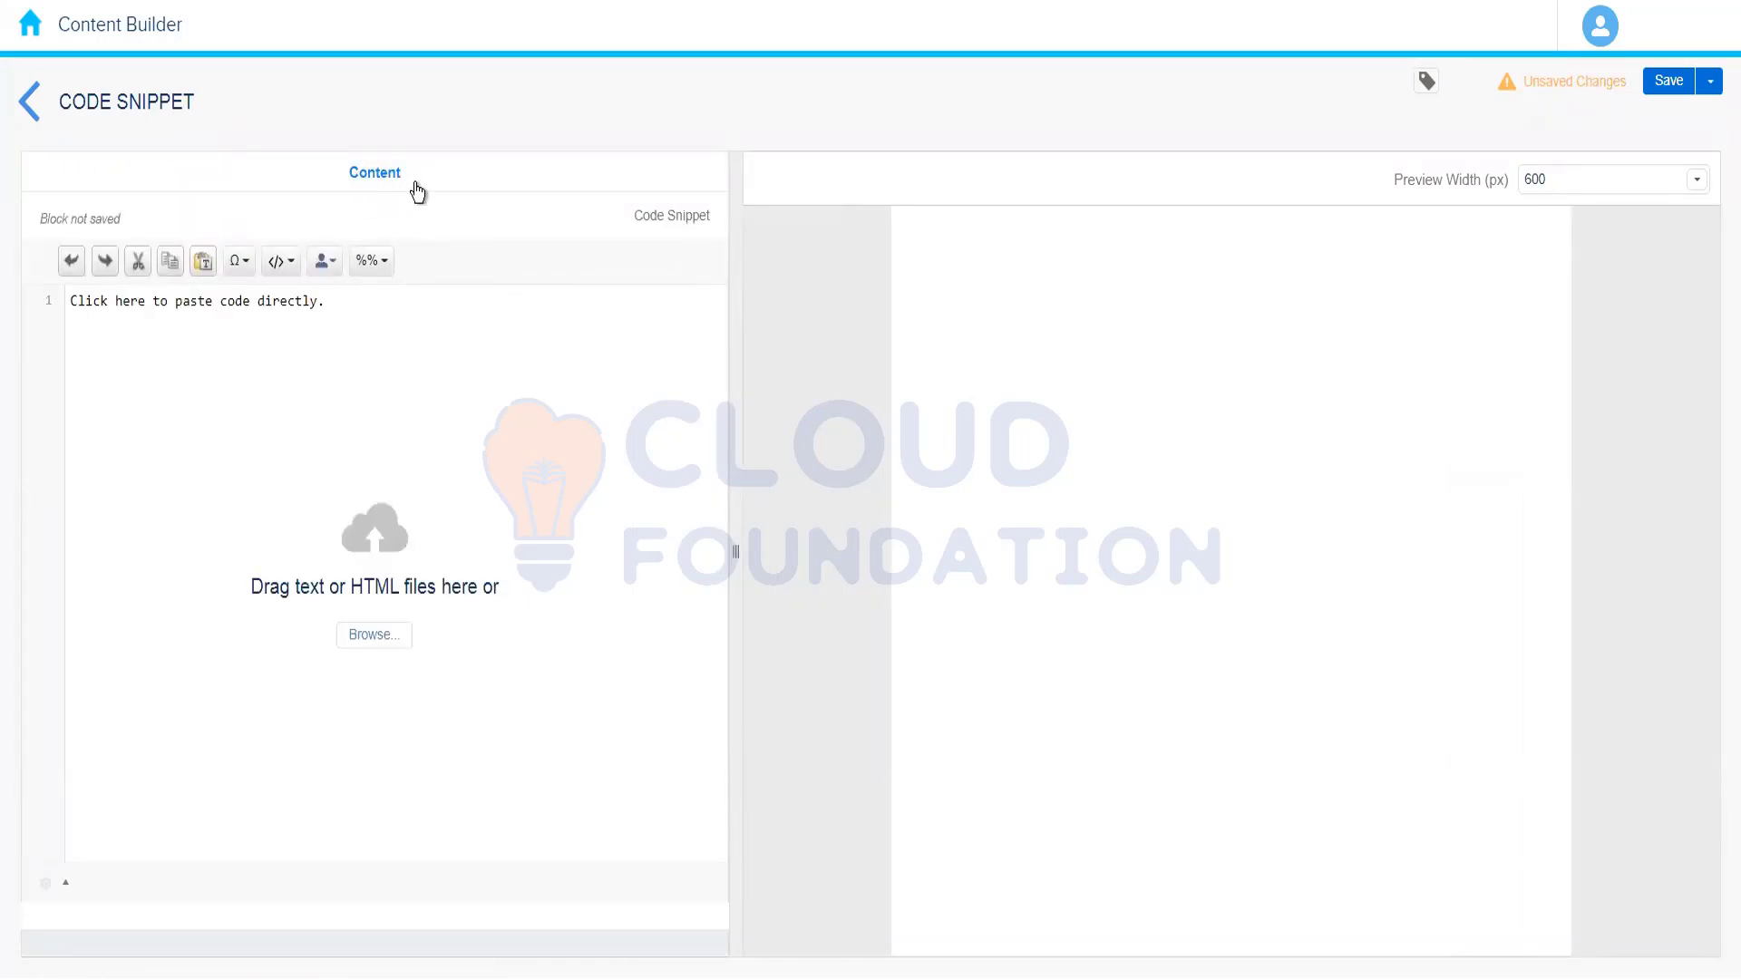
pyautogui.click(319, 315)
pyautogui.click(66, 125)
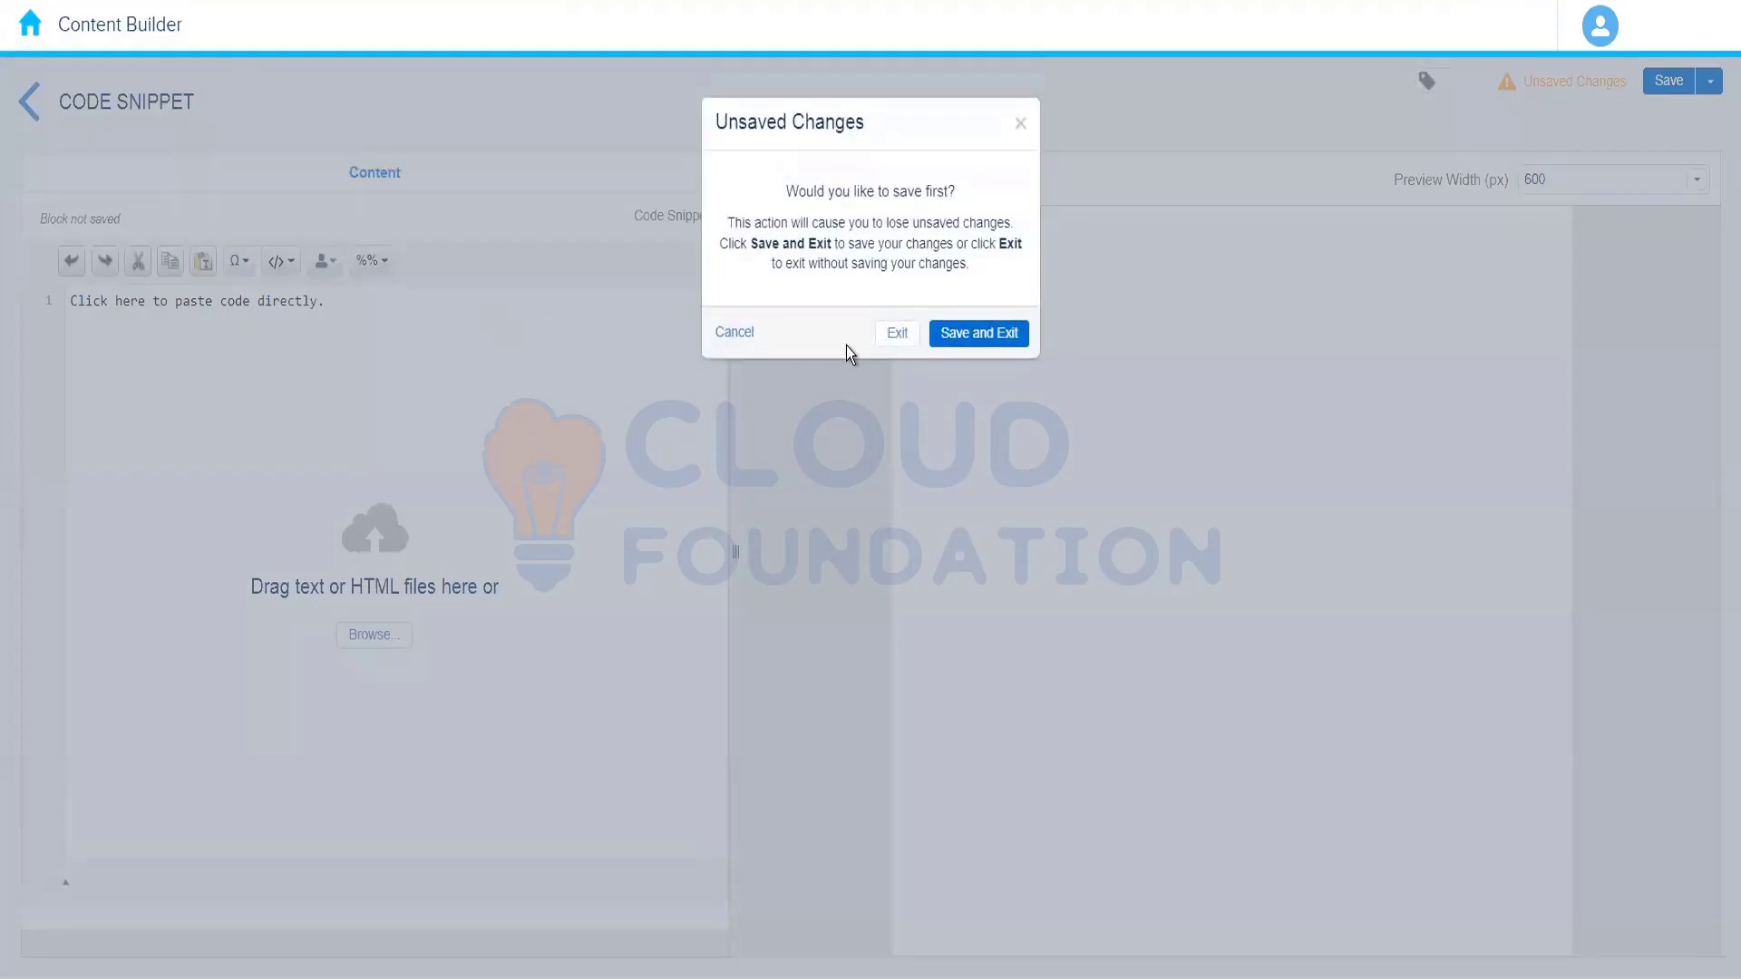
pyautogui.click(897, 333)
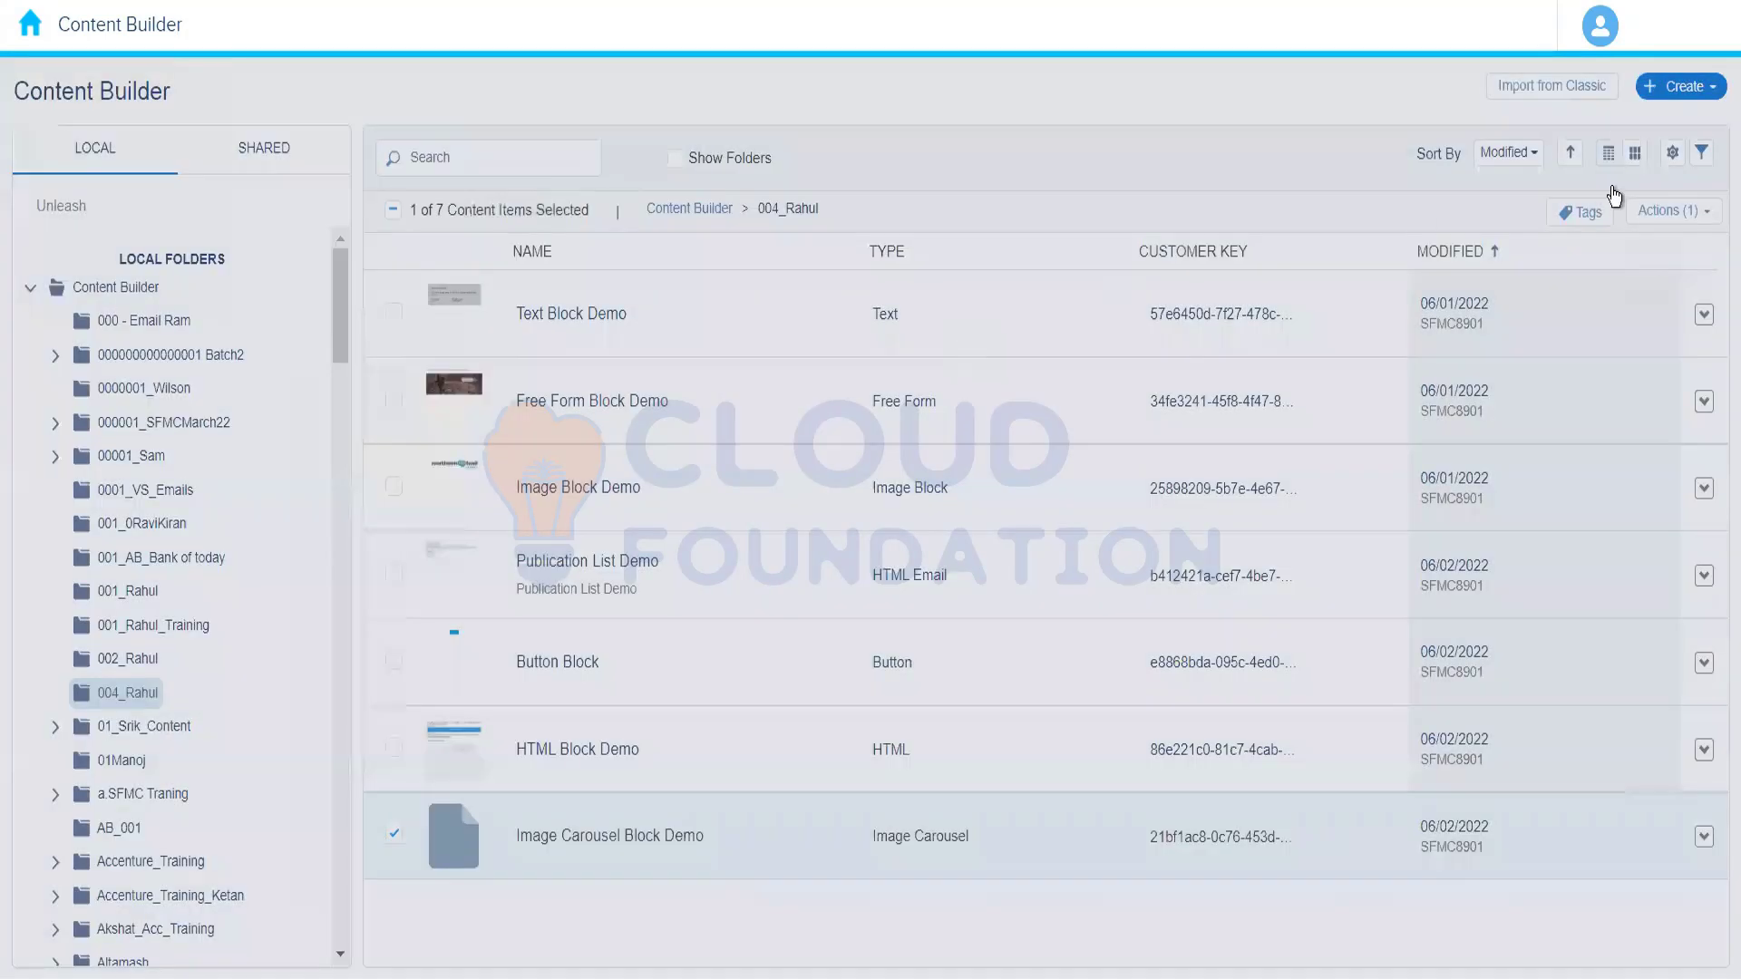
# Open a new A/B Test content block to view its Content A and Content B areas.
pyautogui.click(1684, 86)
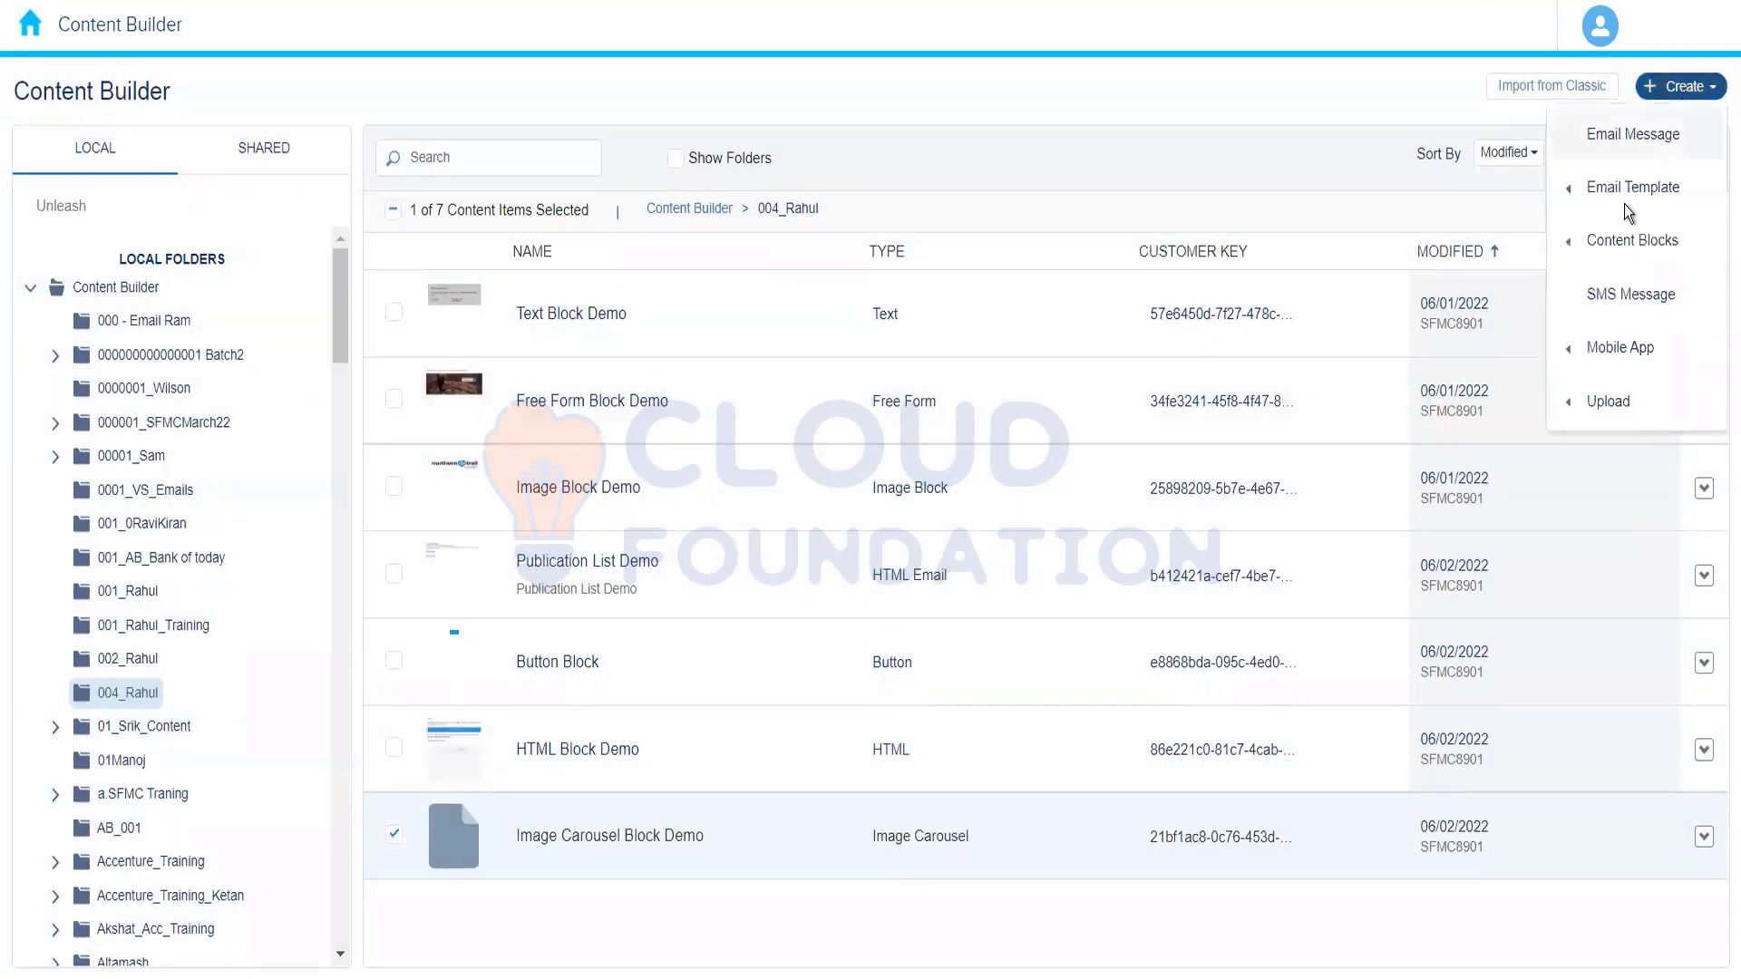
pyautogui.moveTo(1623, 250)
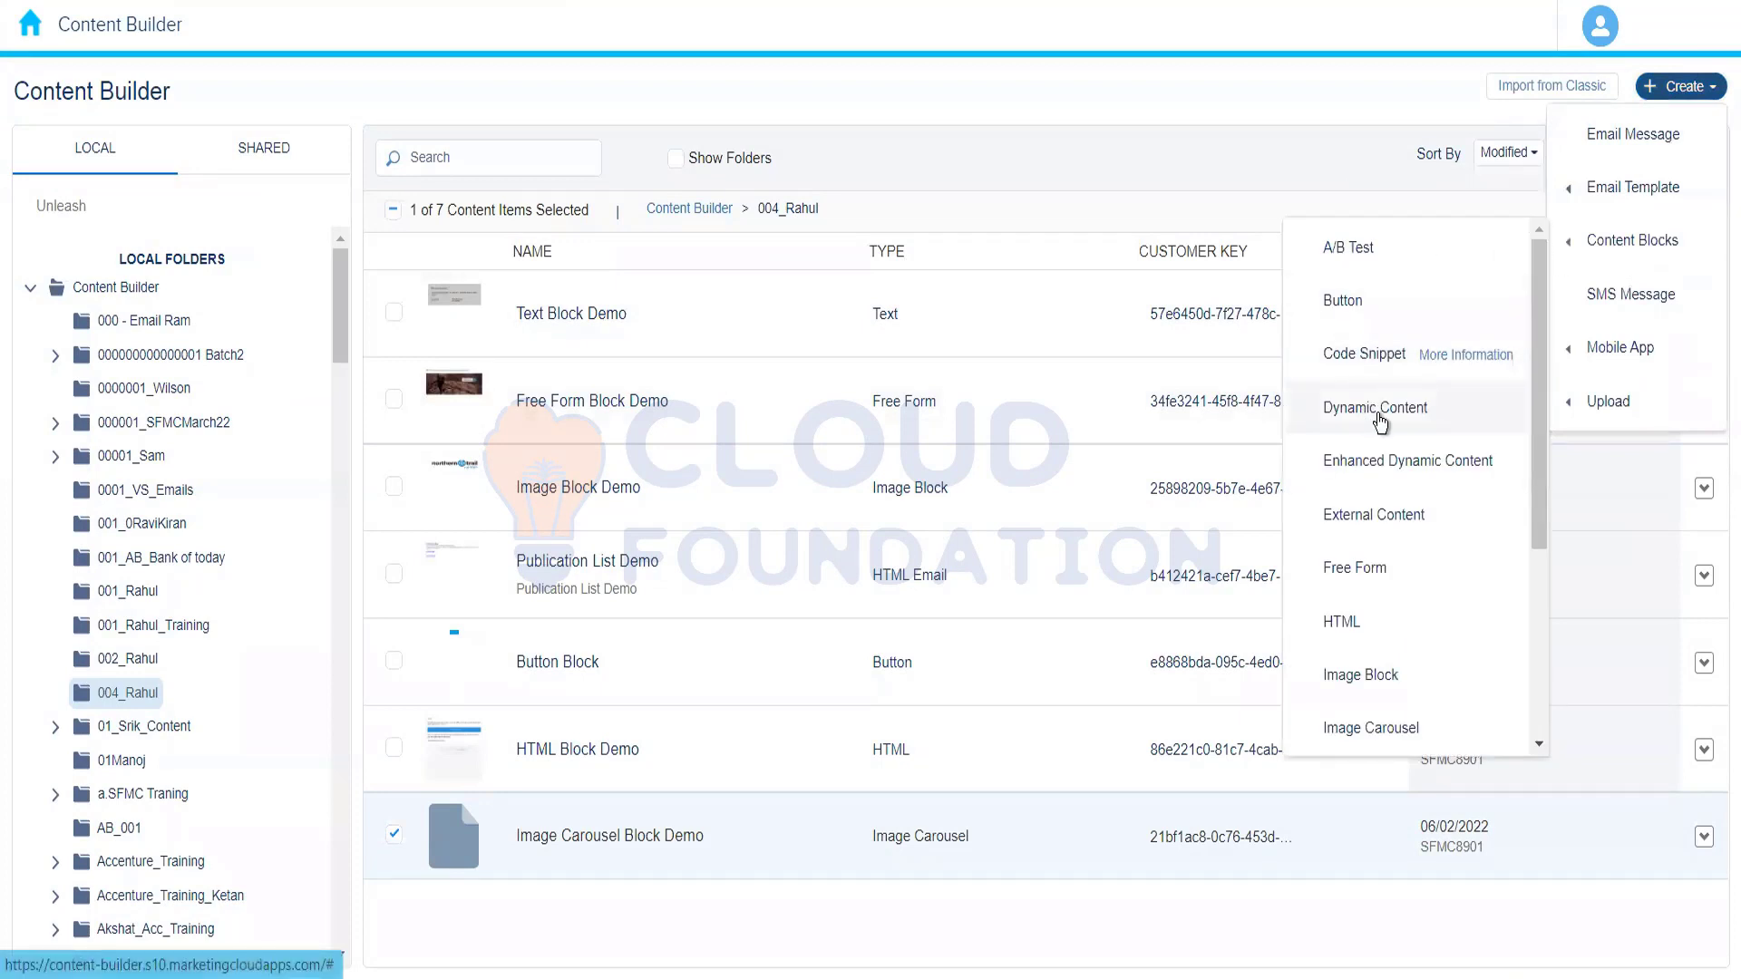
pyautogui.moveTo(1537, 487); pyautogui.dragTo(1532, 336)
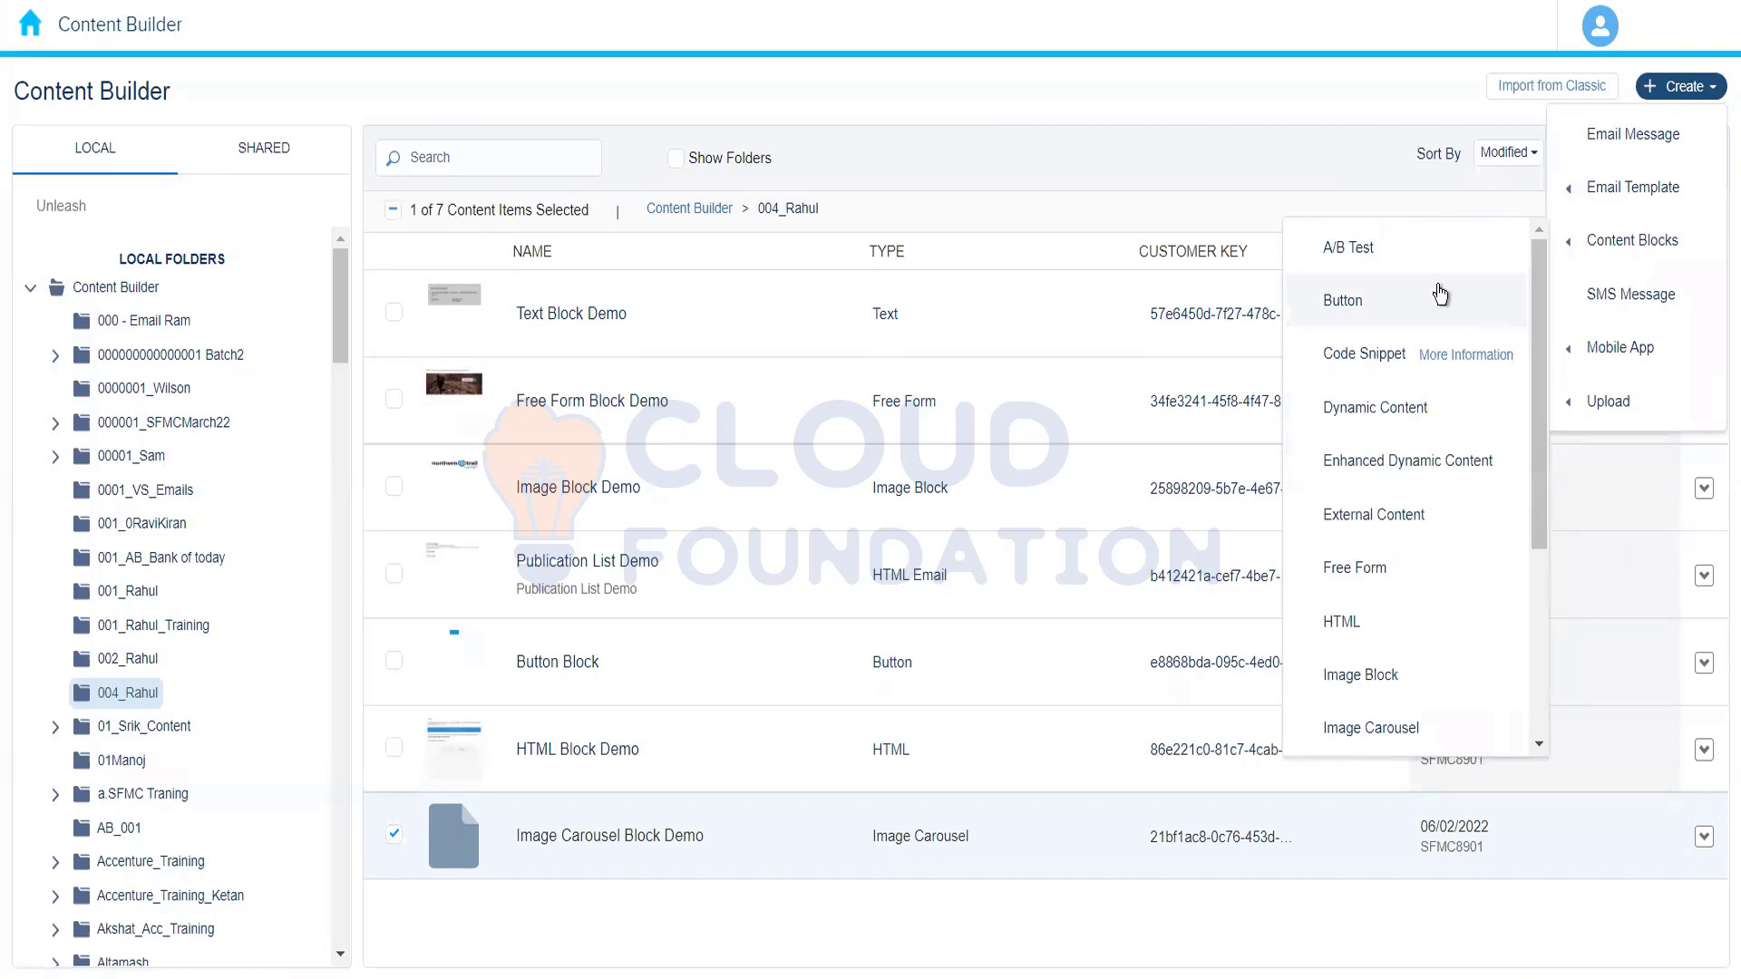
pyautogui.click(1398, 257)
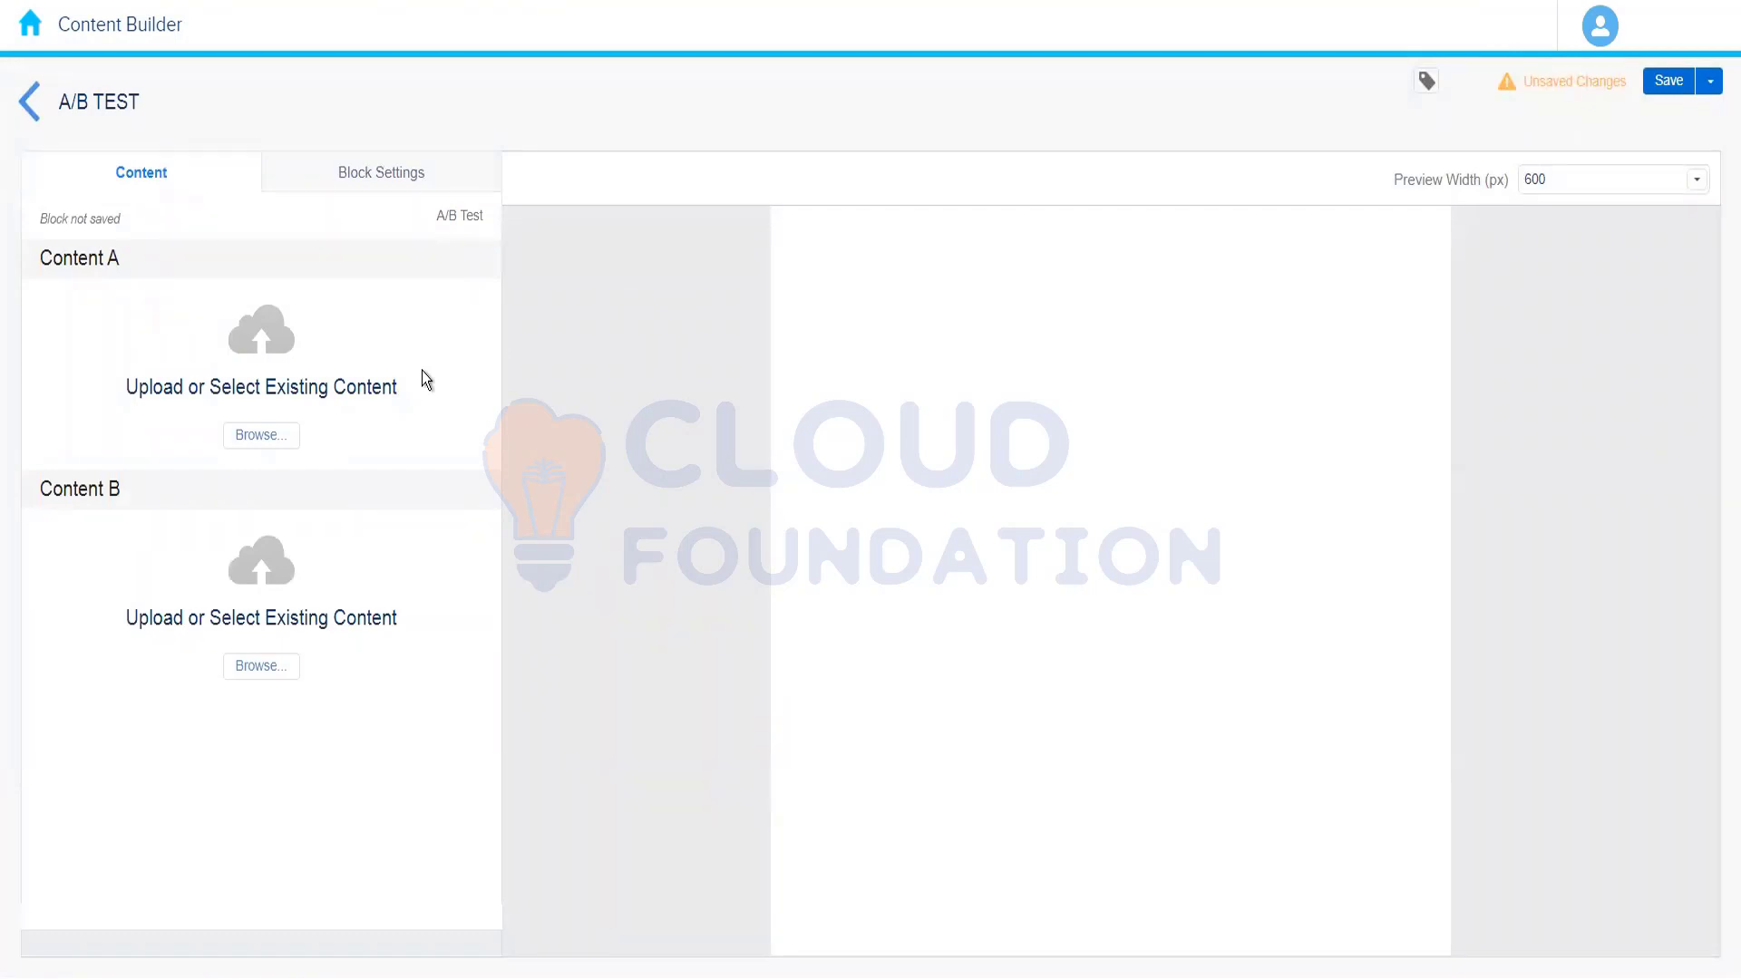
# Open the A/B Testing overview of Email Studio in a second browser tab, keeping the A/B Test block open.
pyautogui.rightClick(181, 5)
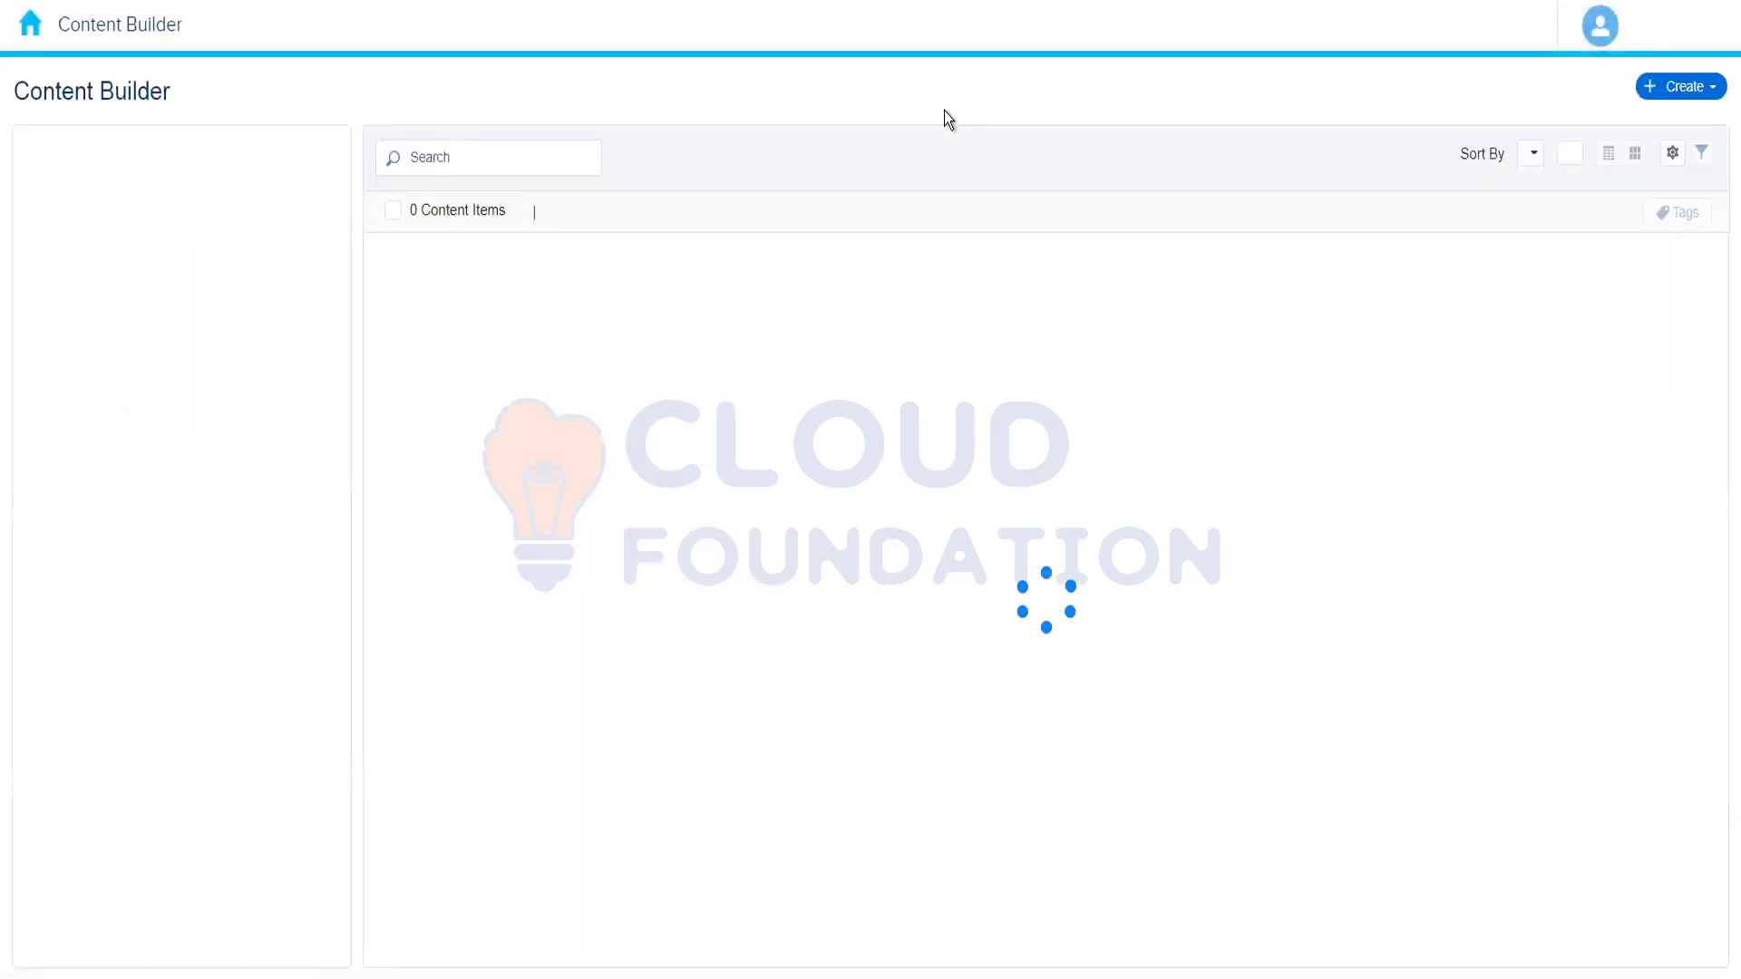
pyautogui.click(32, 25)
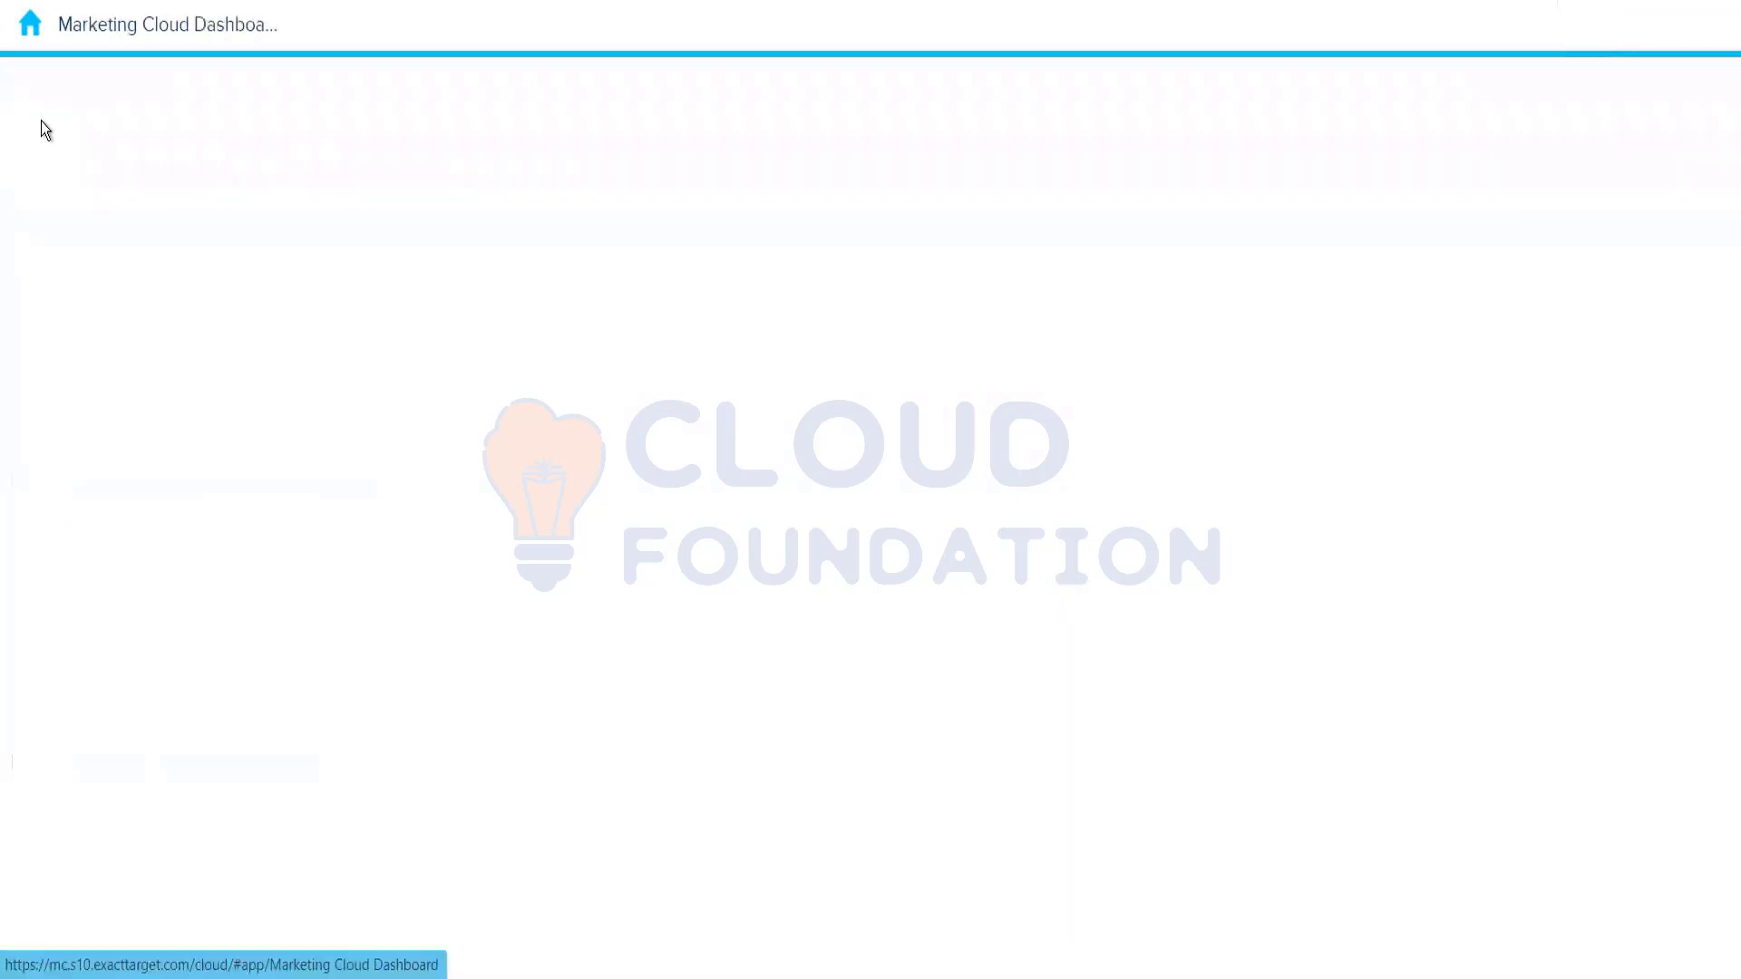
pyautogui.moveTo(52, 194)
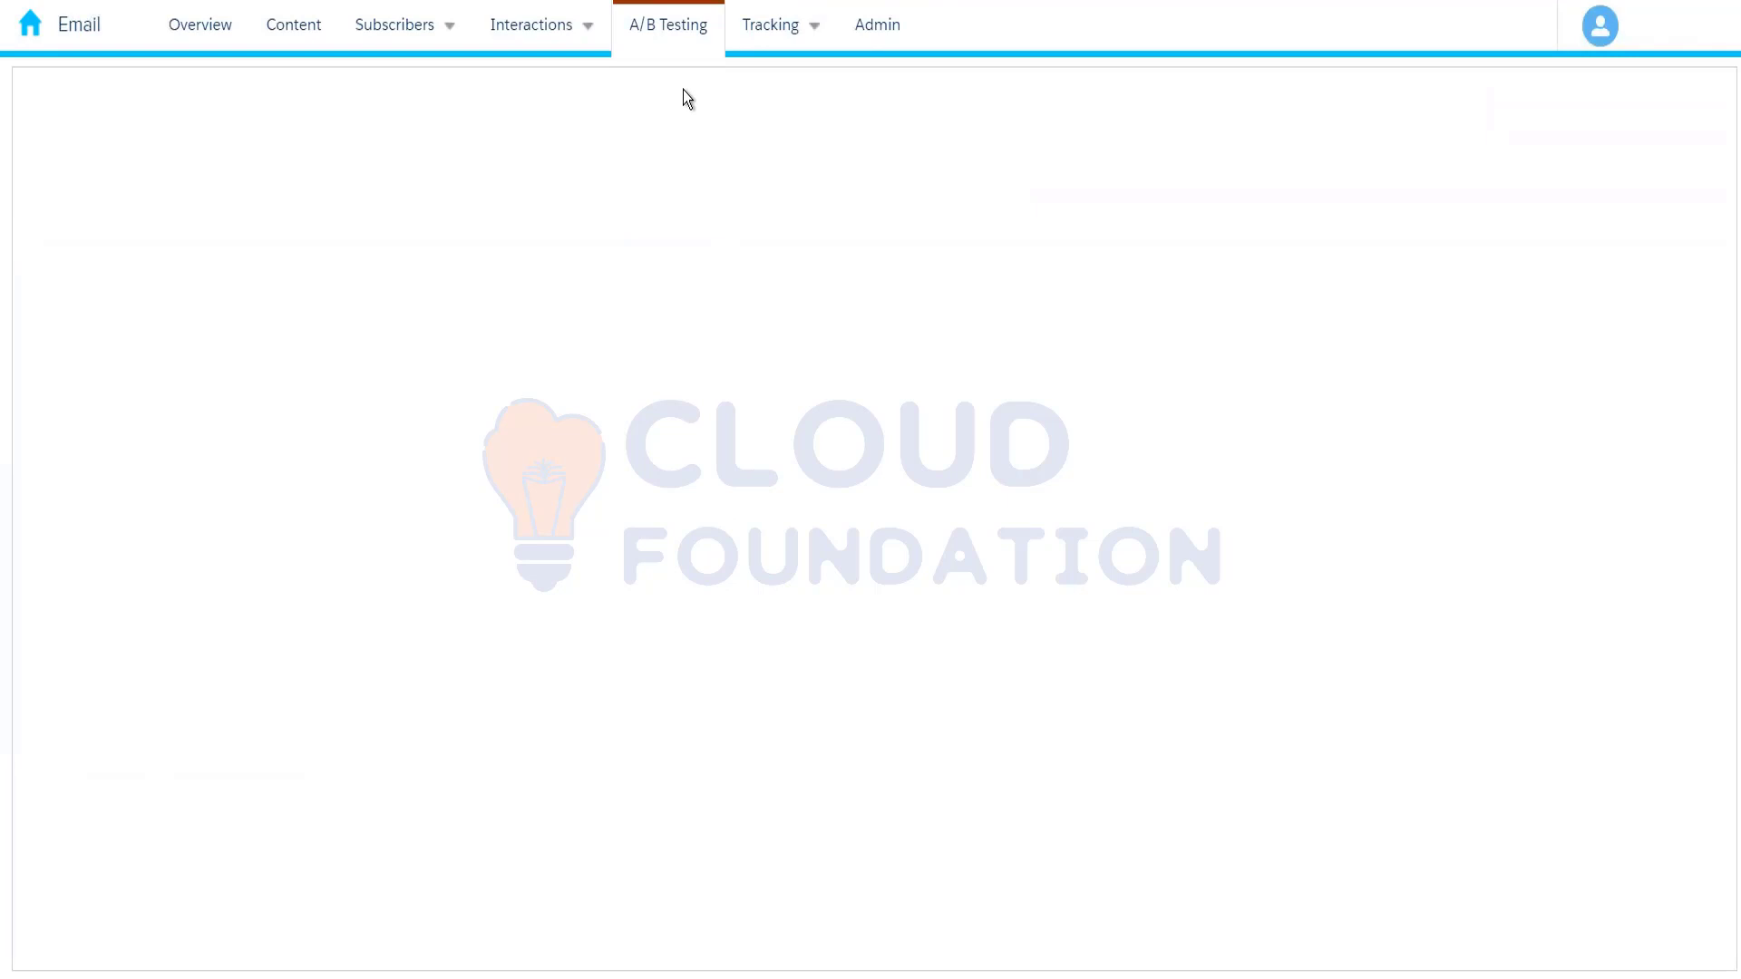
pyautogui.click(672, 27)
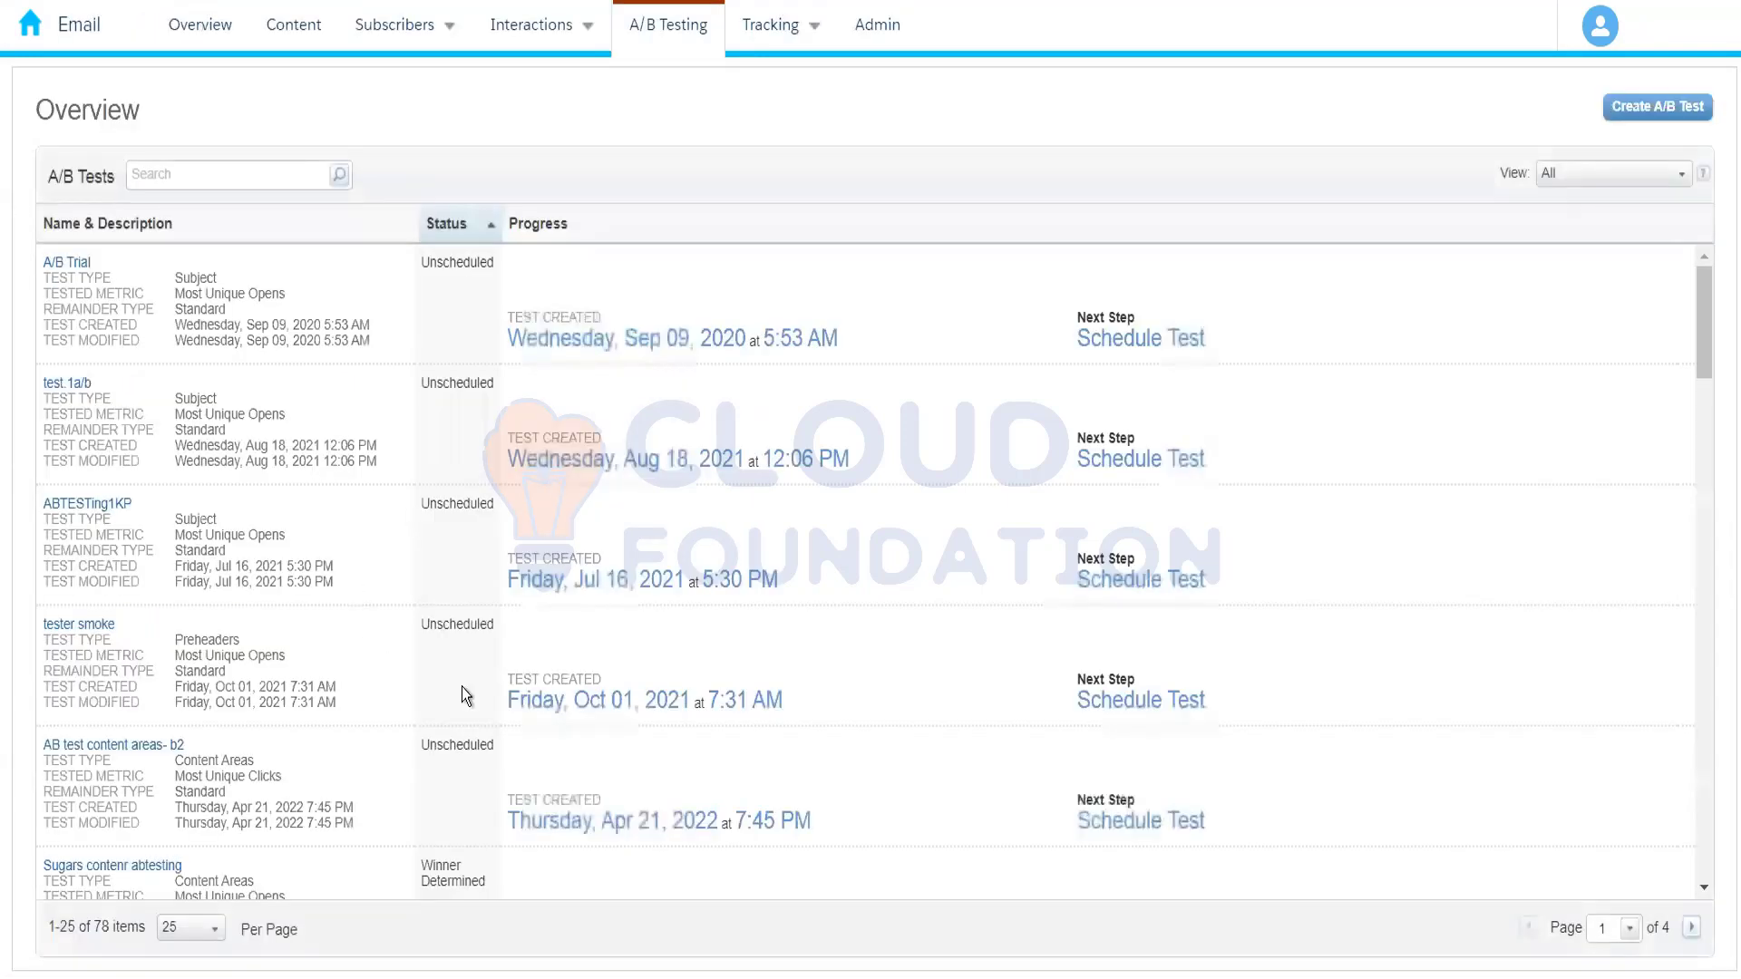
# Start an A/B test of type Content Areas and look up the 004 personal folder among the Content Builder emails.
pyautogui.click(1641, 108)
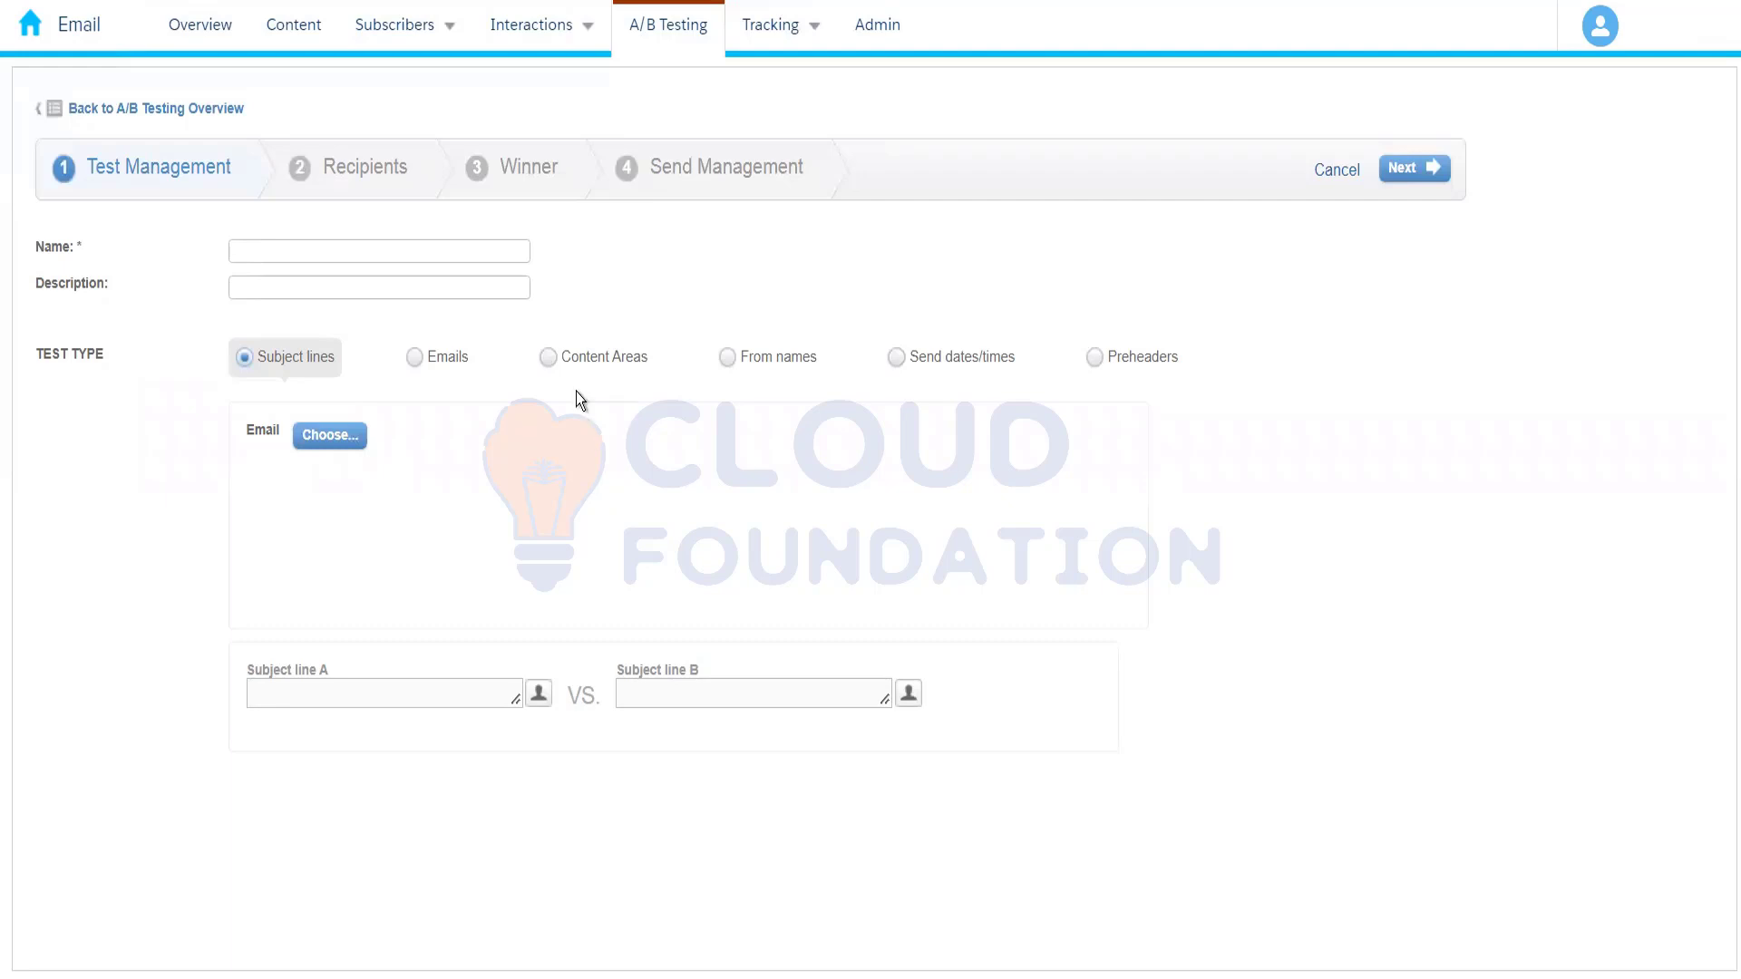
pyautogui.click(595, 354)
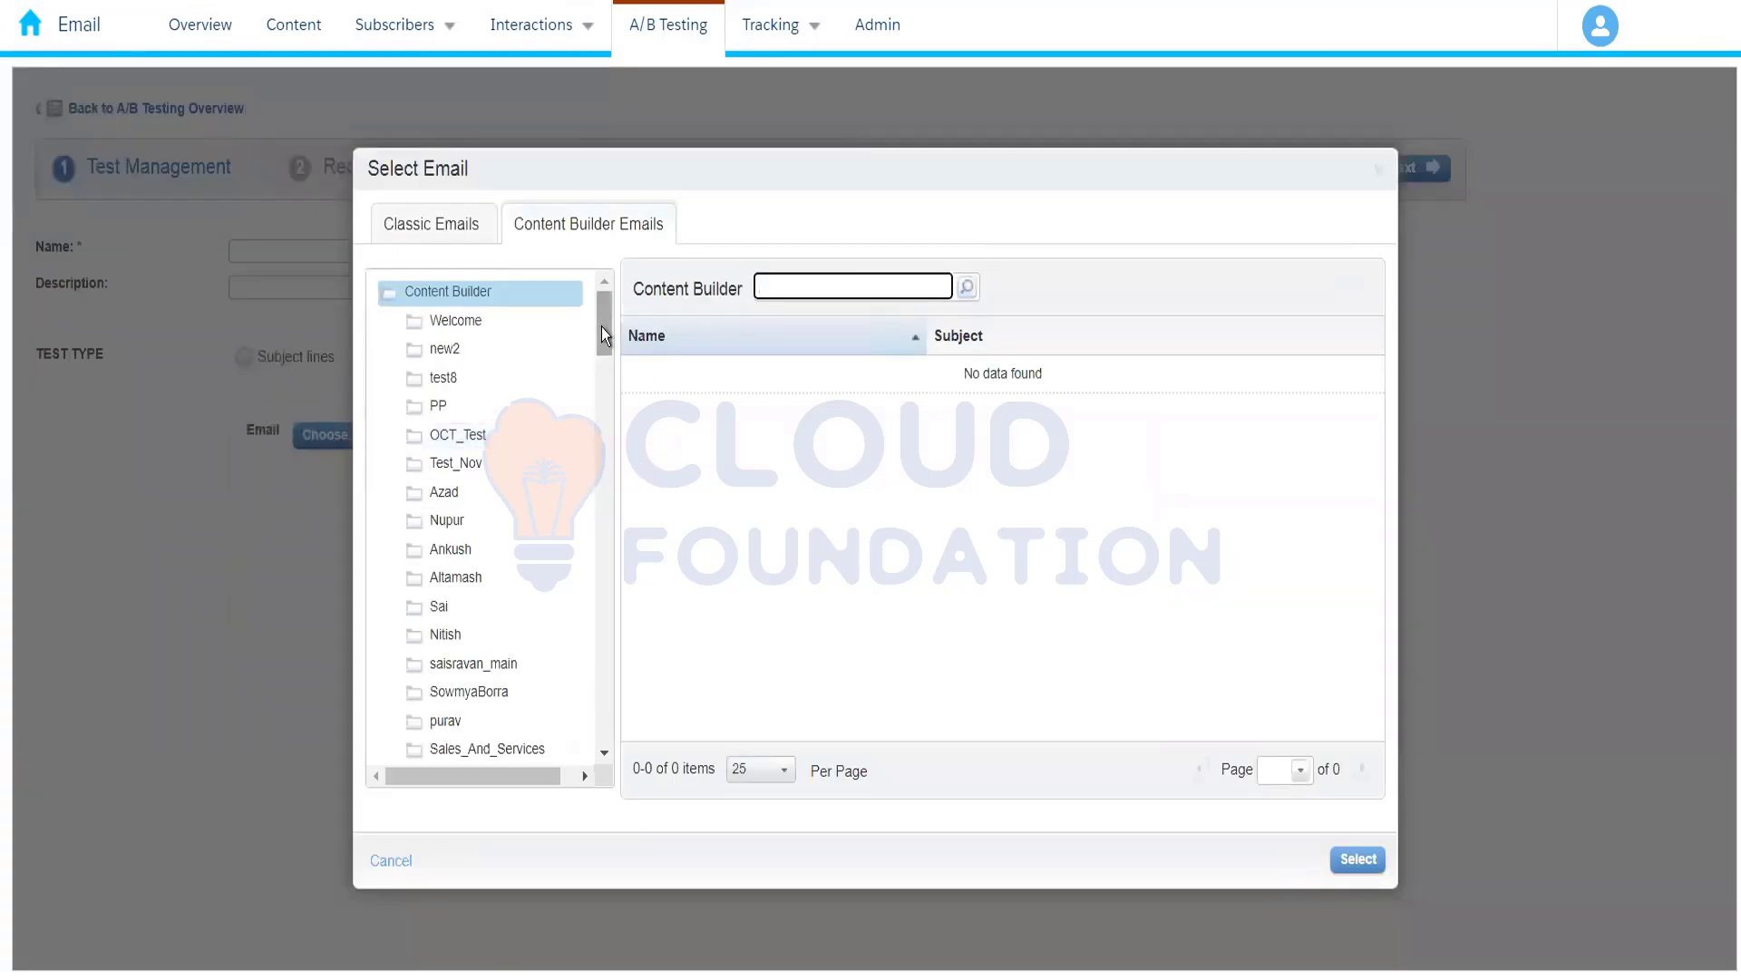
pyautogui.moveTo(602, 327); pyautogui.dragTo(617, 547)
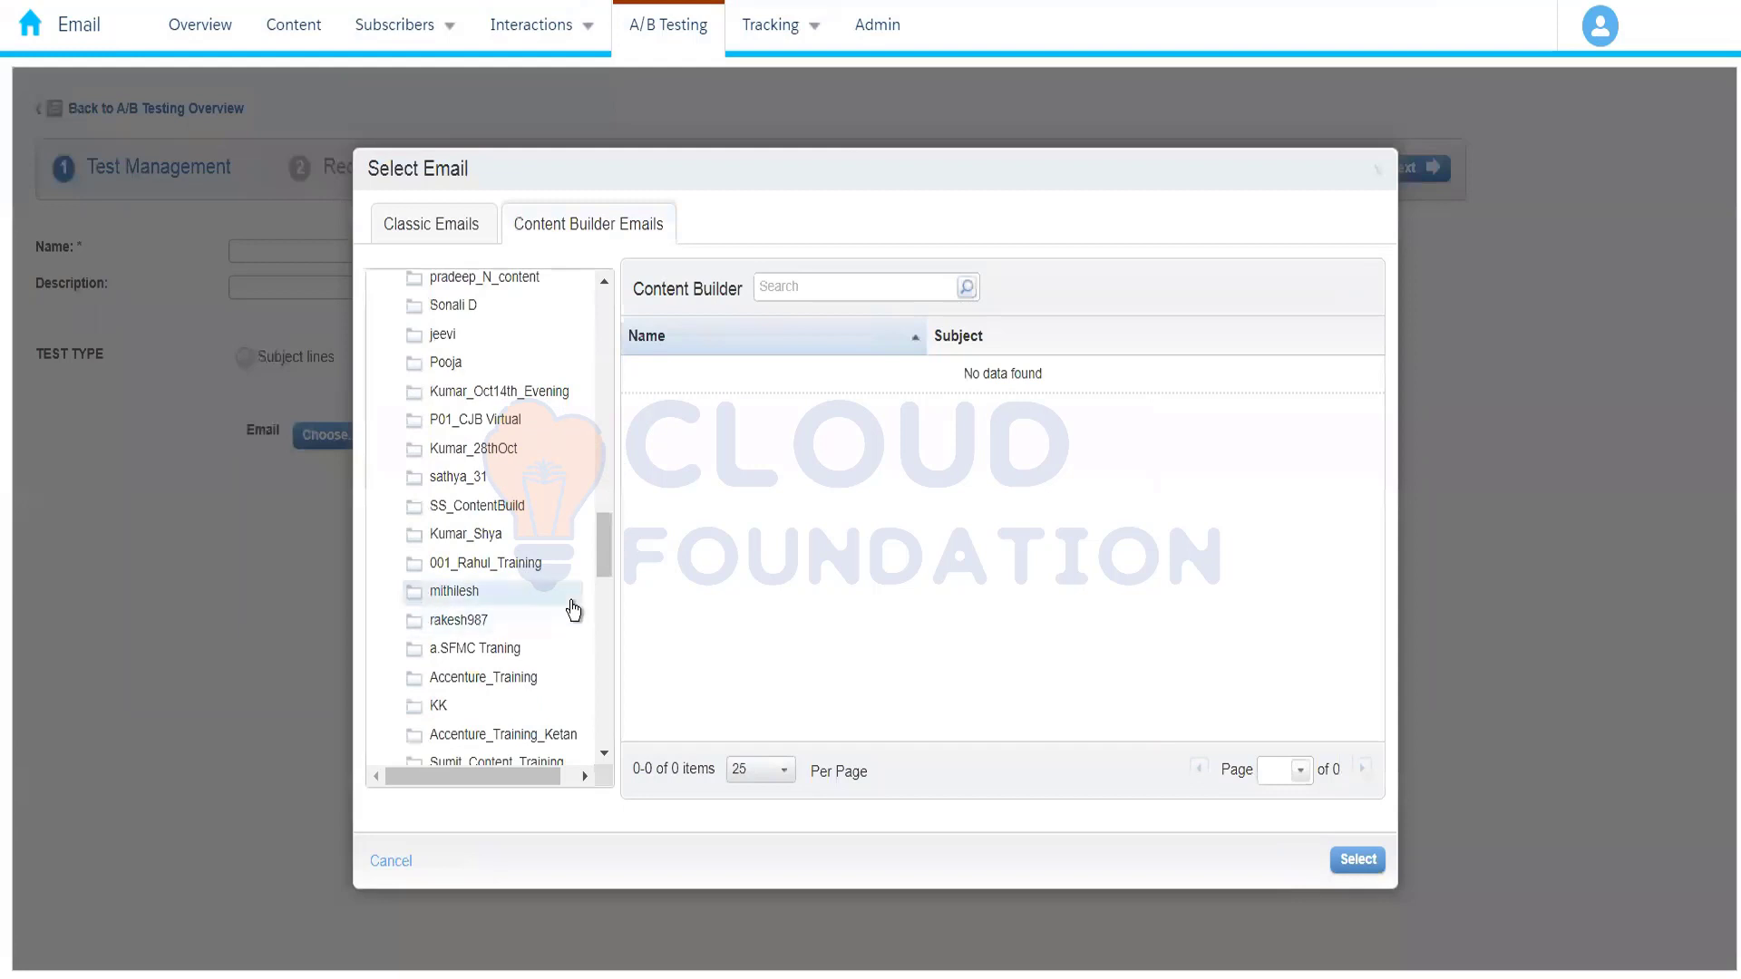
pyautogui.write('rahul')
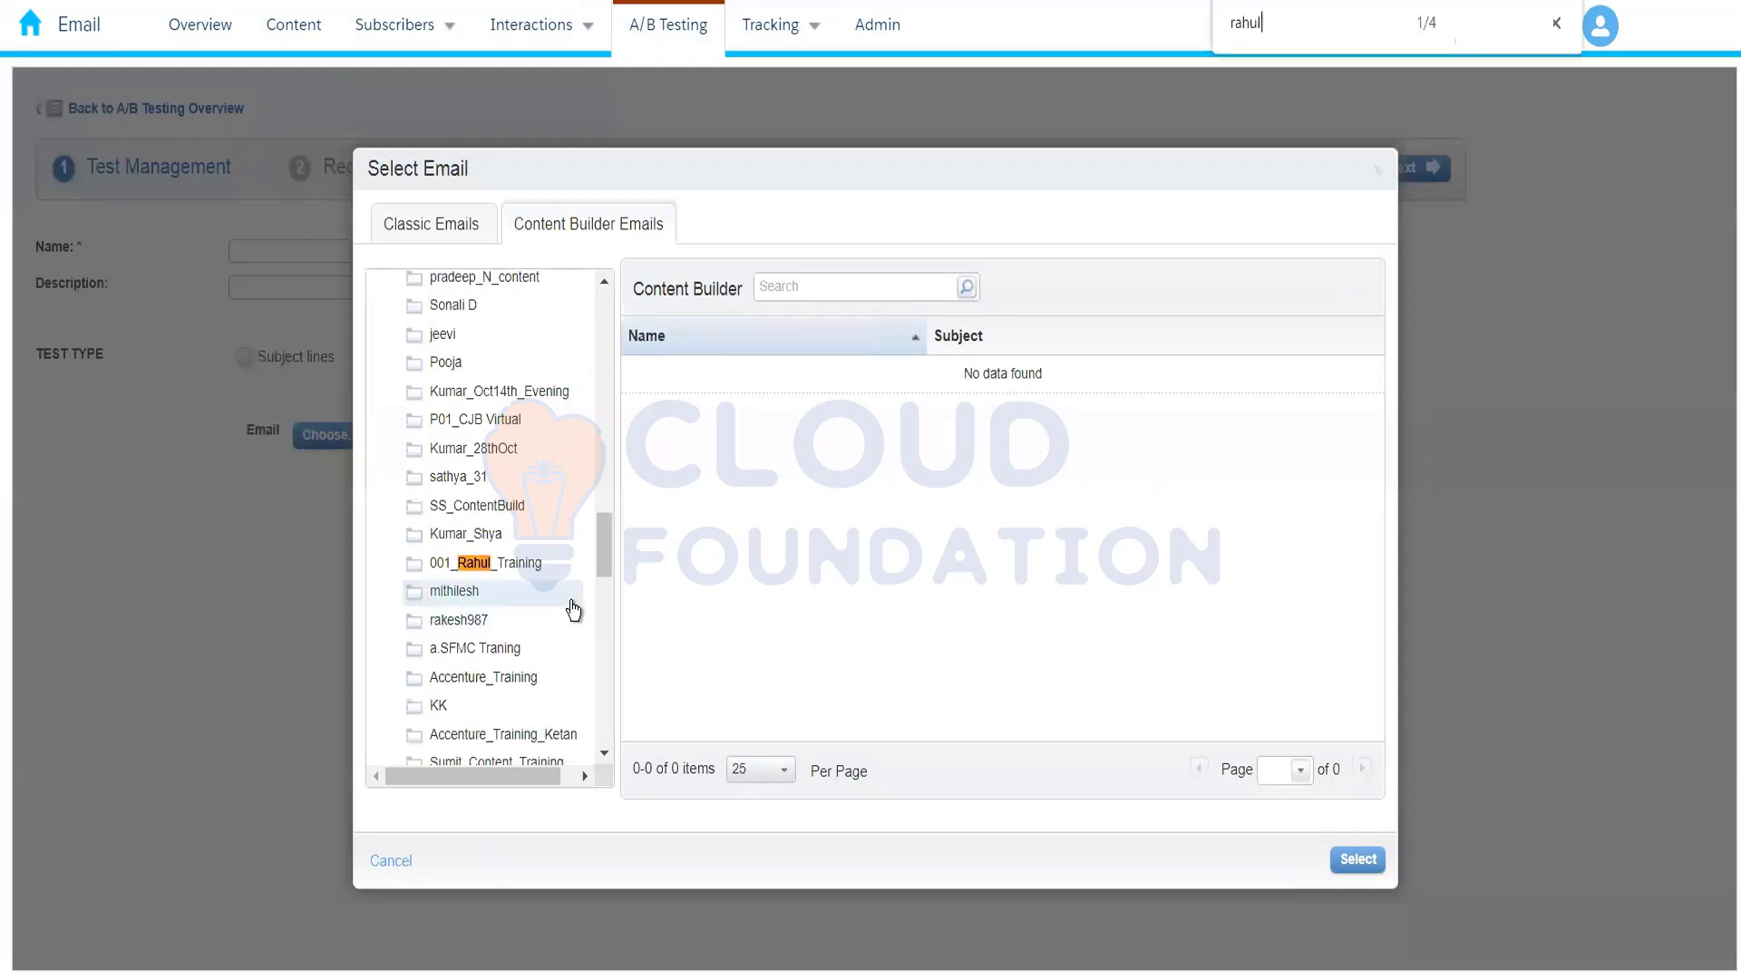
pyautogui.press('Return')
pyautogui.press('Return')
pyautogui.press('Return')
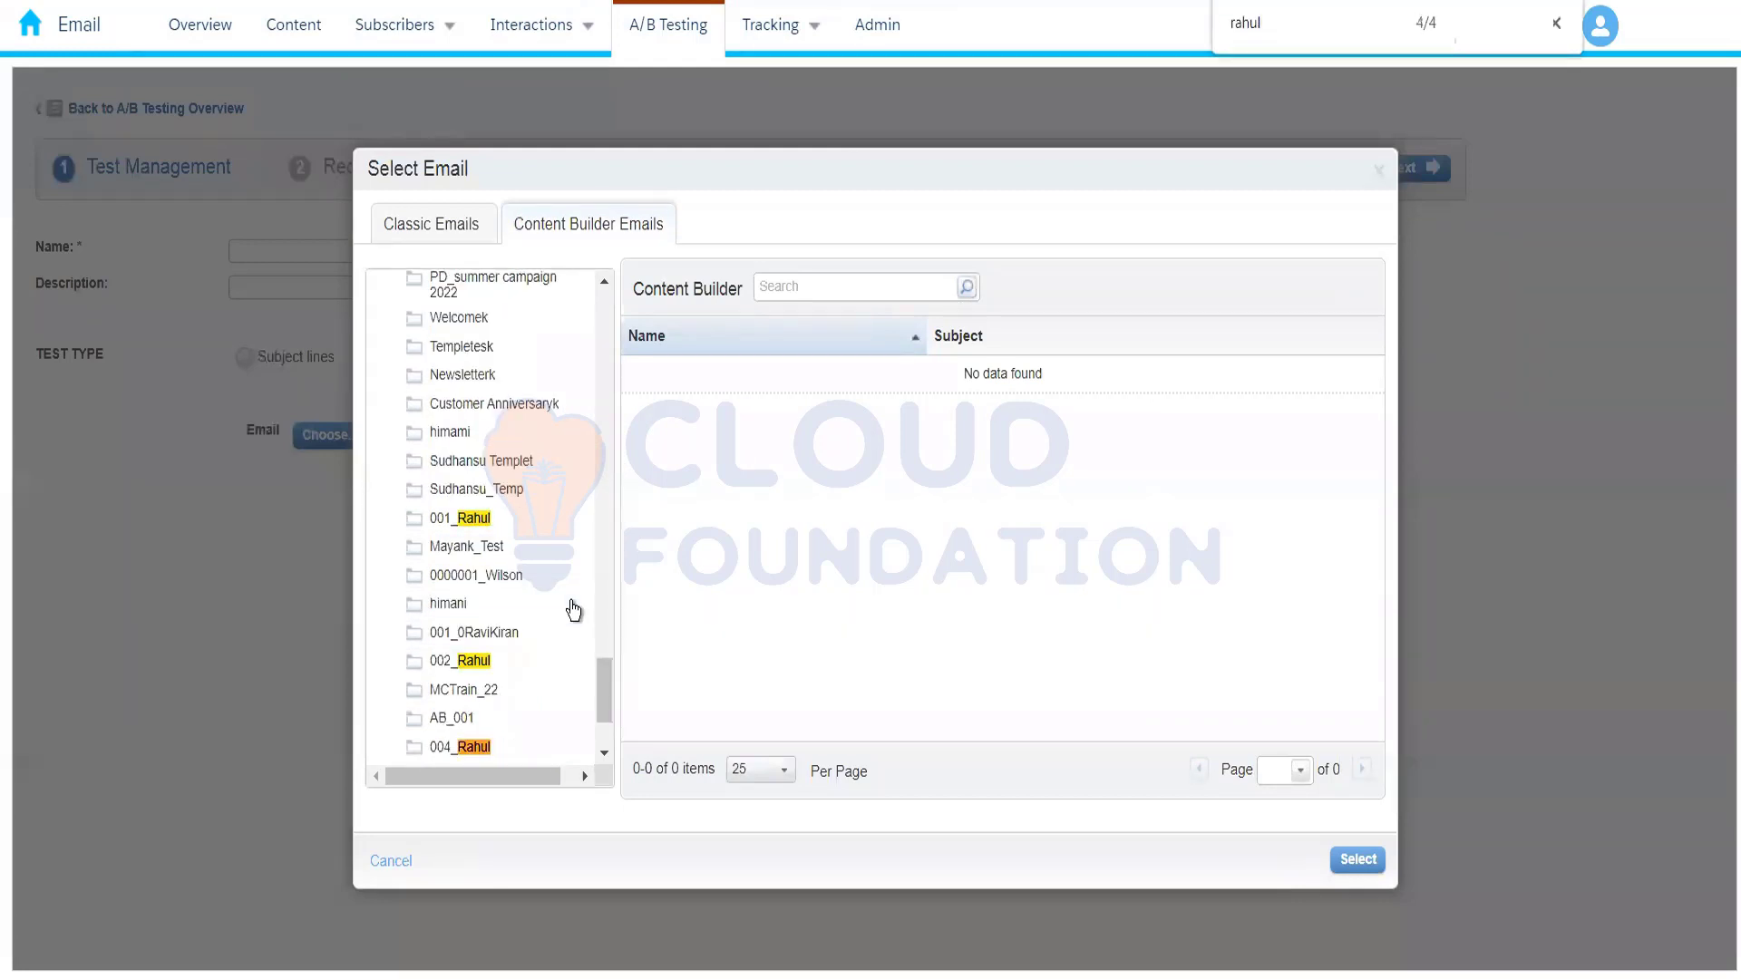
pyautogui.click(544, 749)
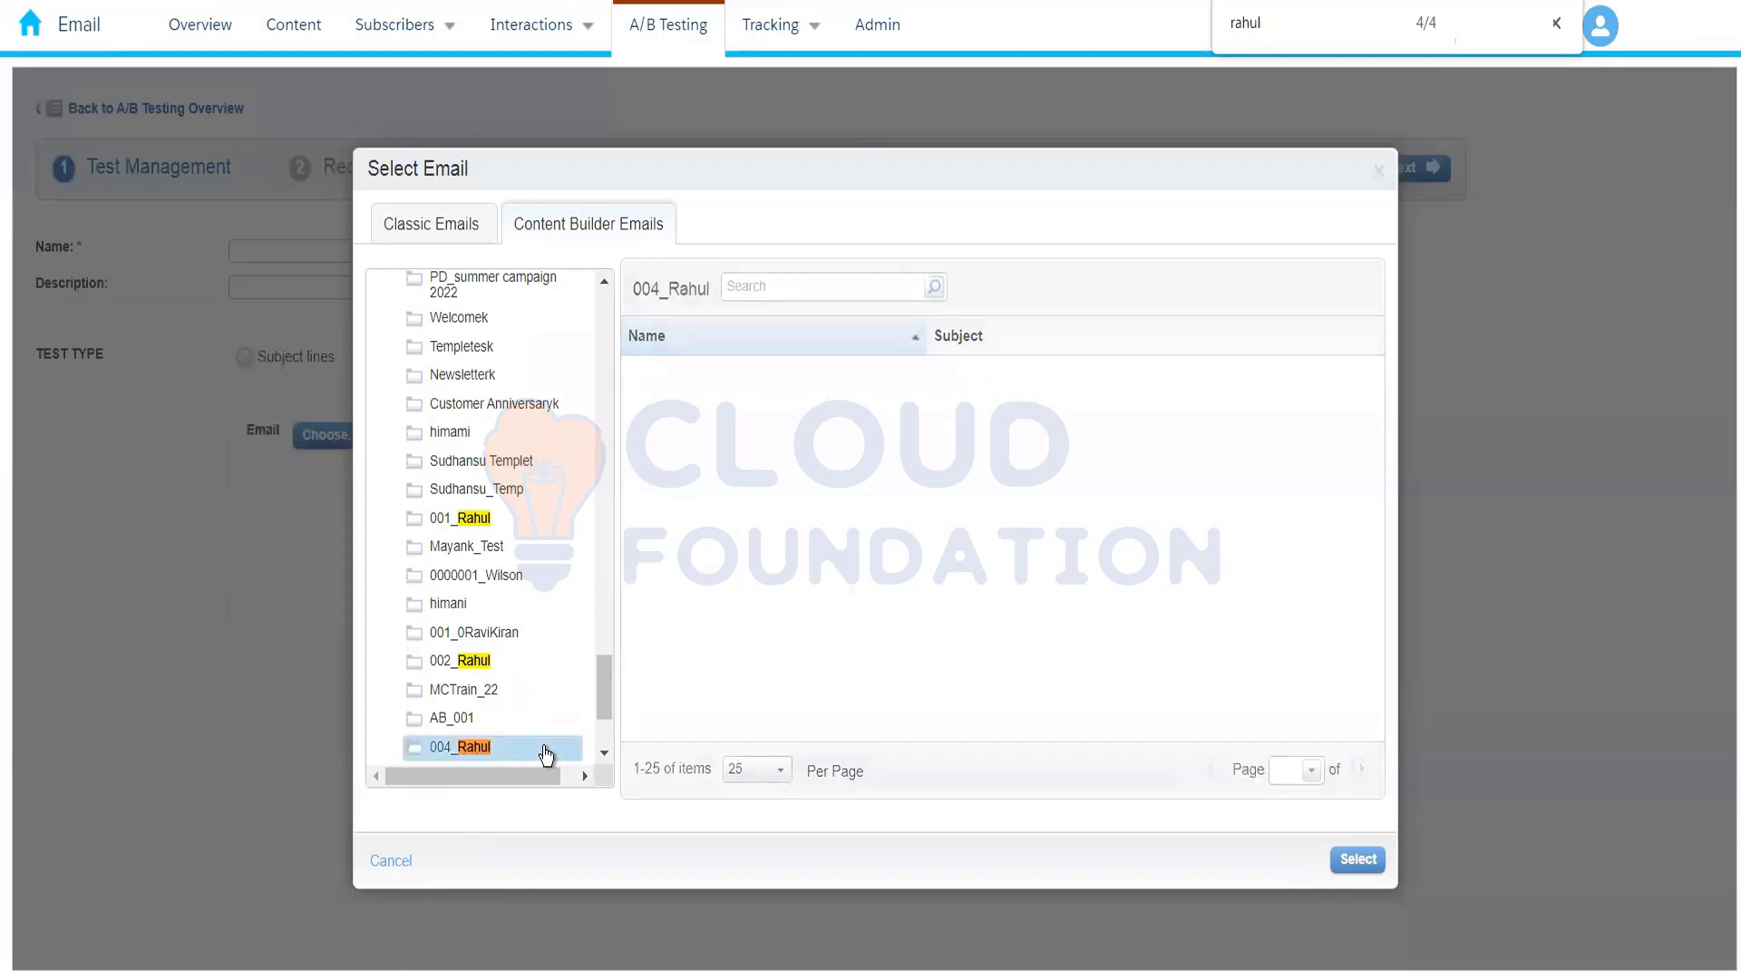
pyautogui.click(601, 754)
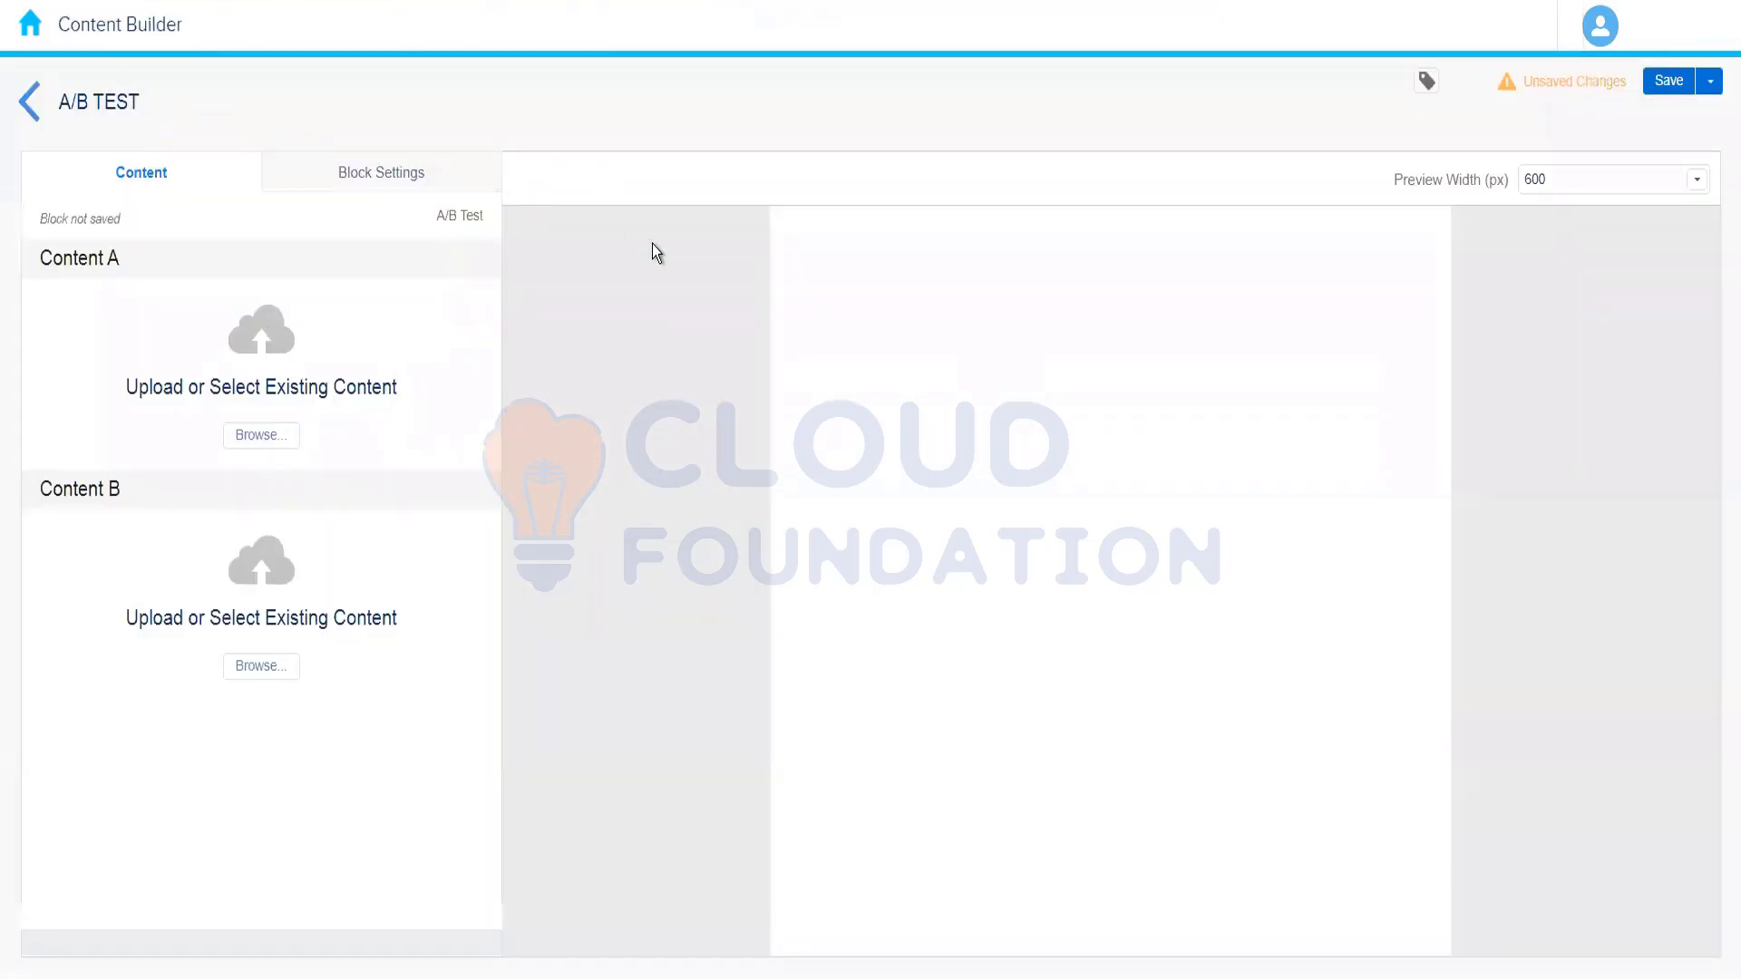
# Exit the A/B Test content block without saving it.
pyautogui.click(30, 104)
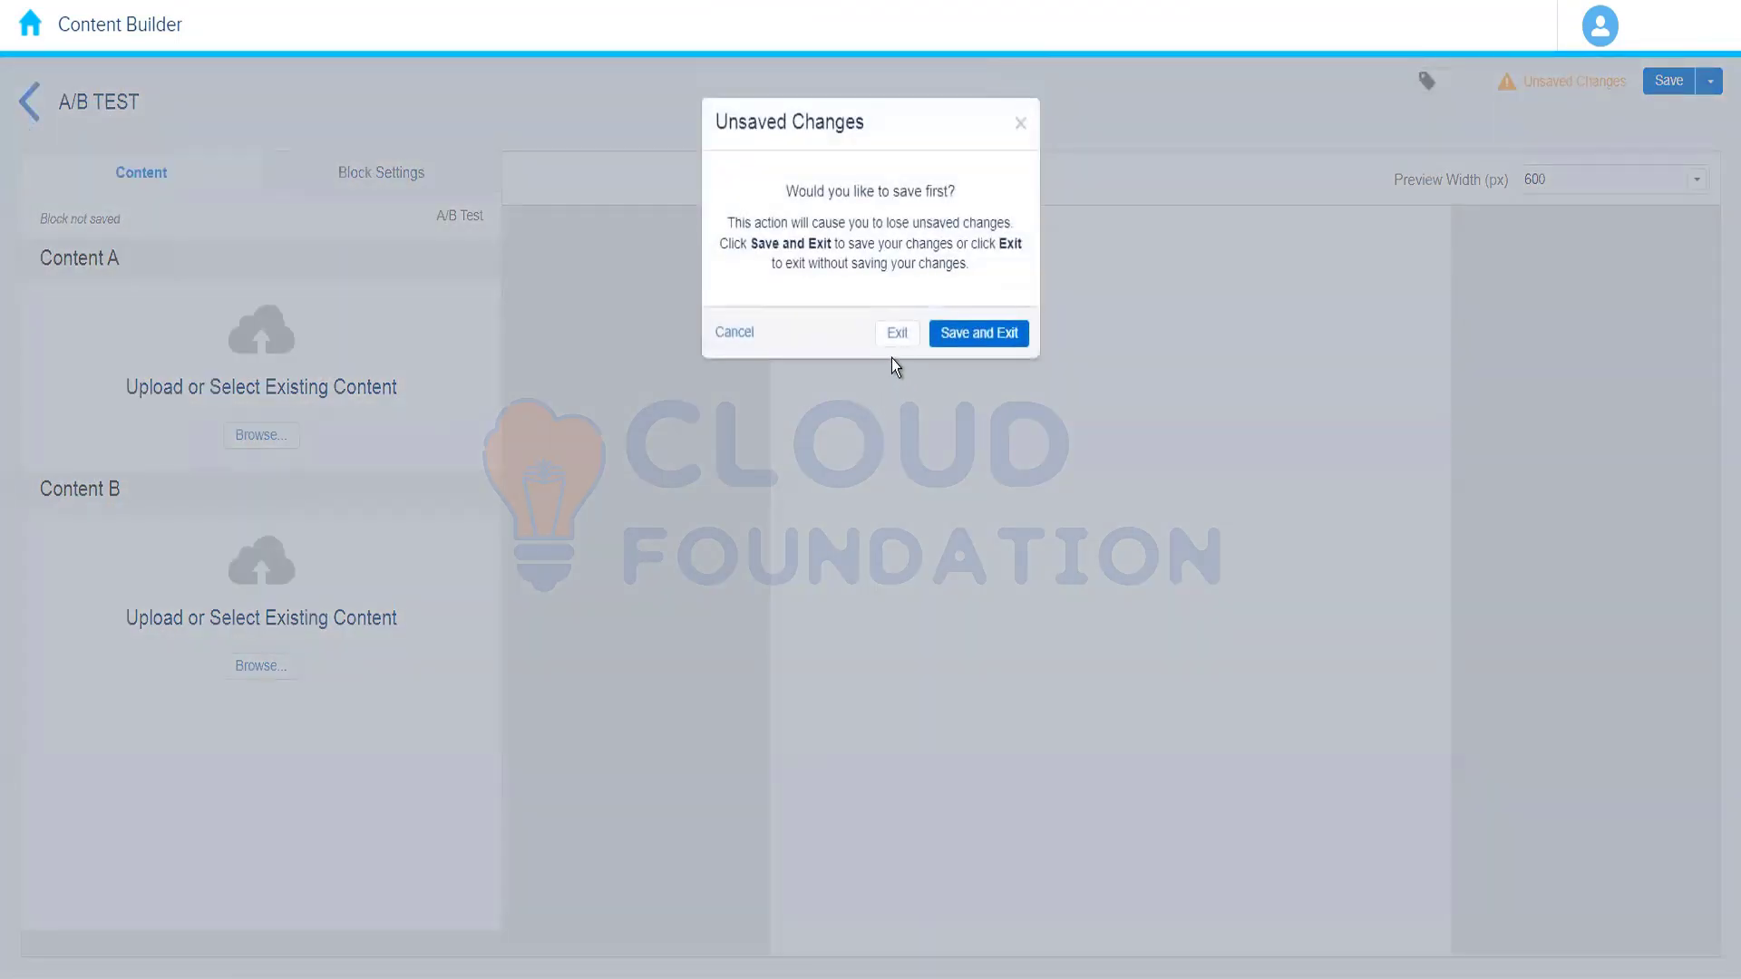
pyautogui.click(897, 333)
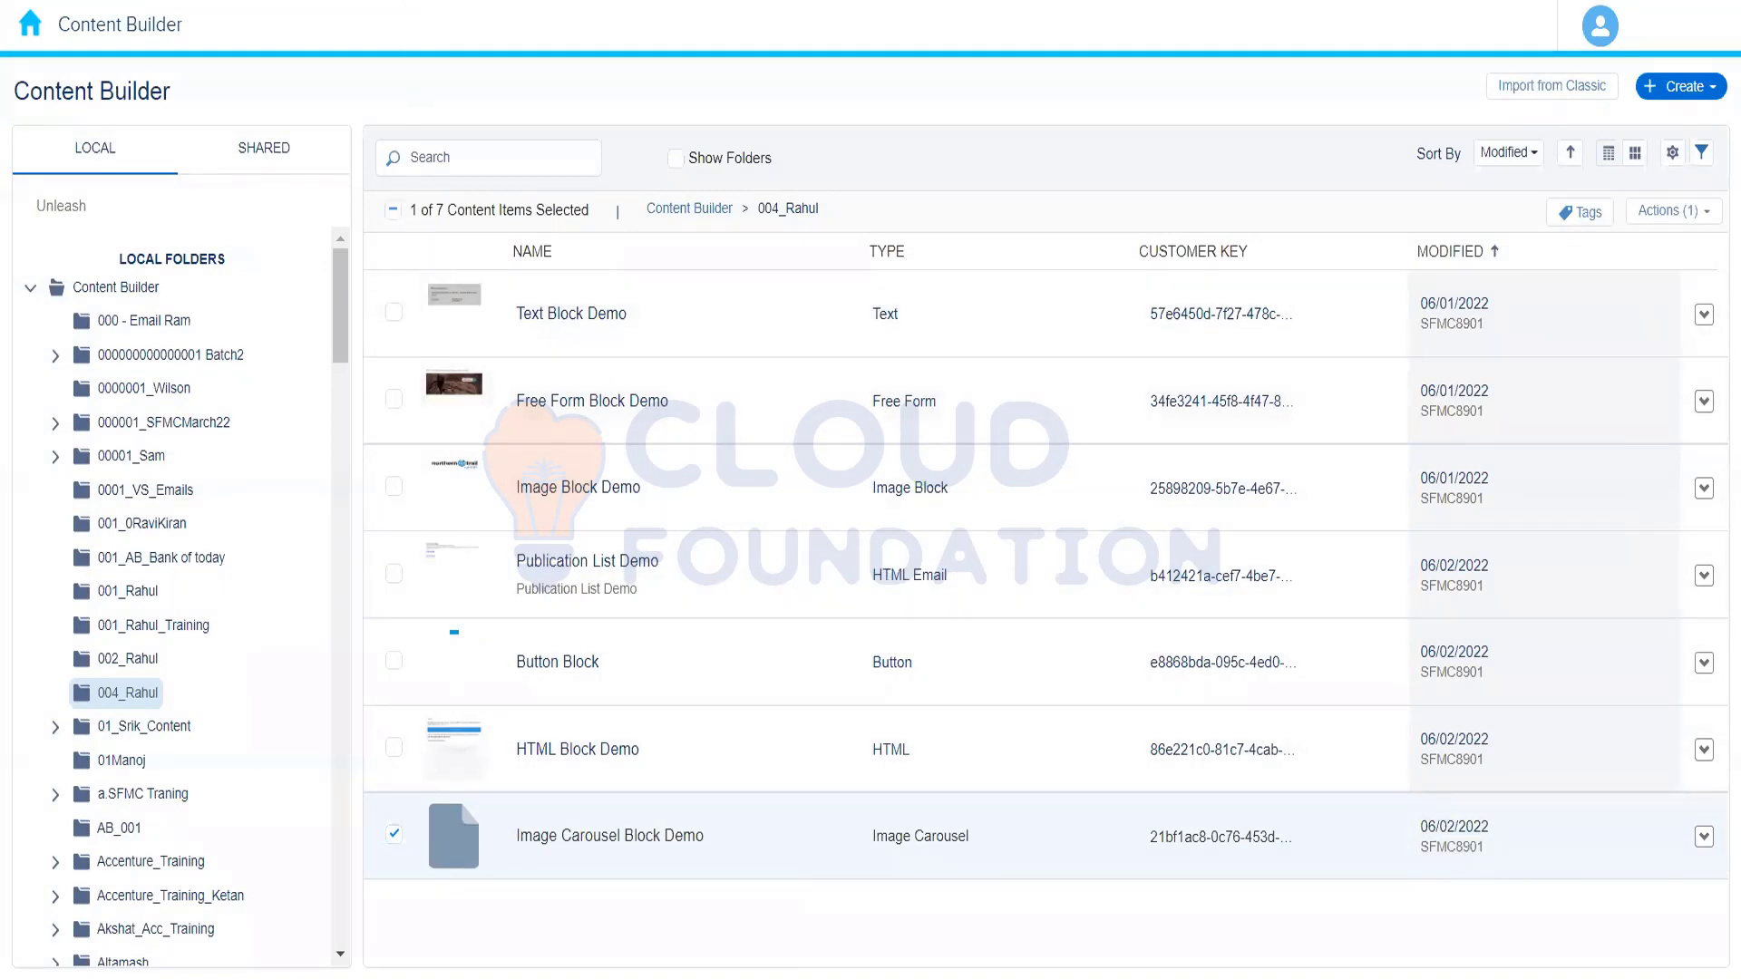
# Start a new email message from a template, choosing the empty Basic 1 Column layout.
pyautogui.click(1717, 91)
pyautogui.moveTo(1623, 190)
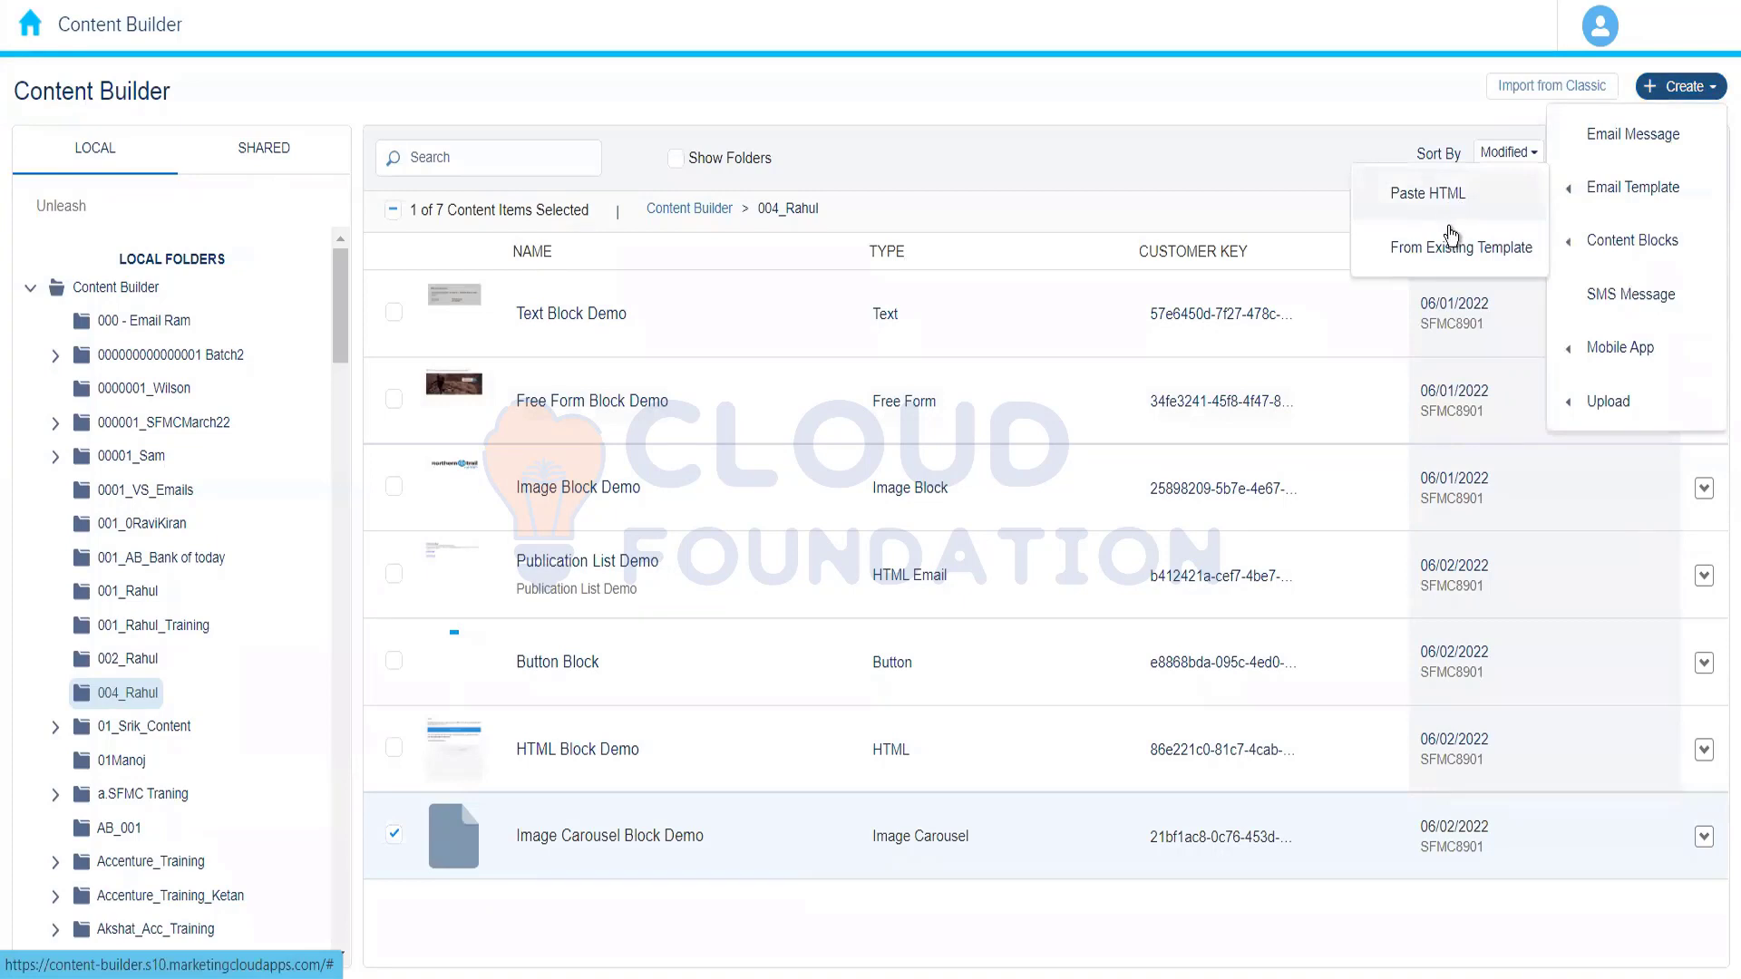
pyautogui.click(1633, 134)
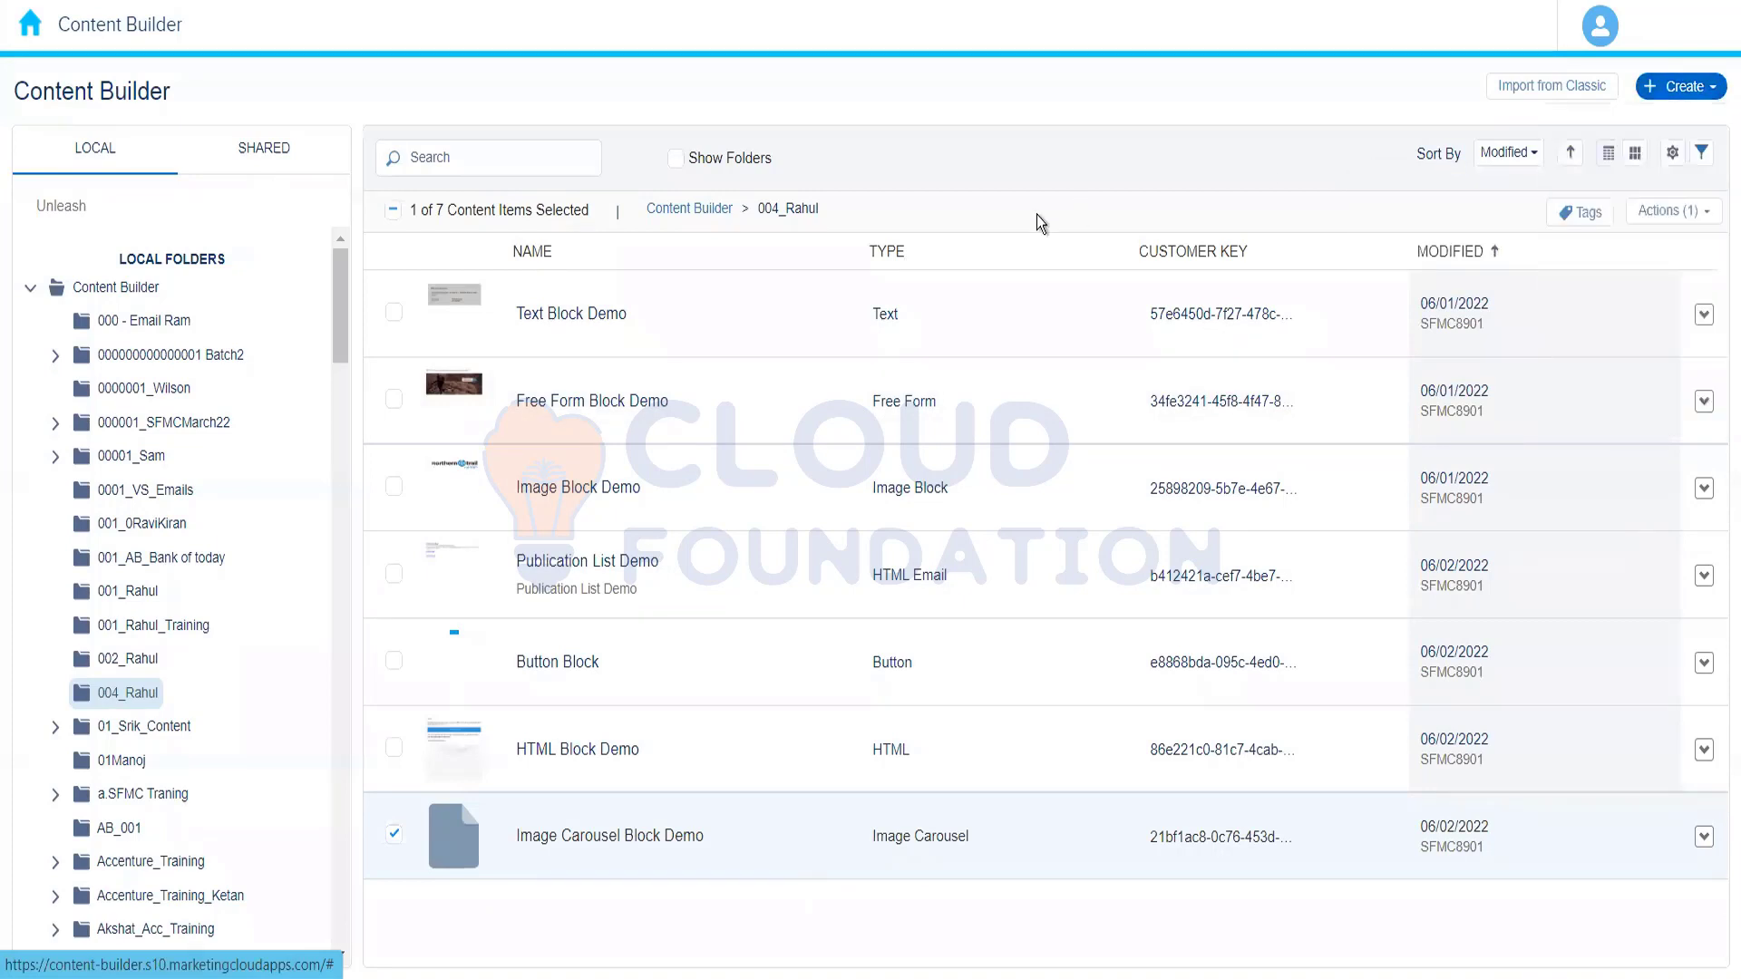
pyautogui.click(254, 209)
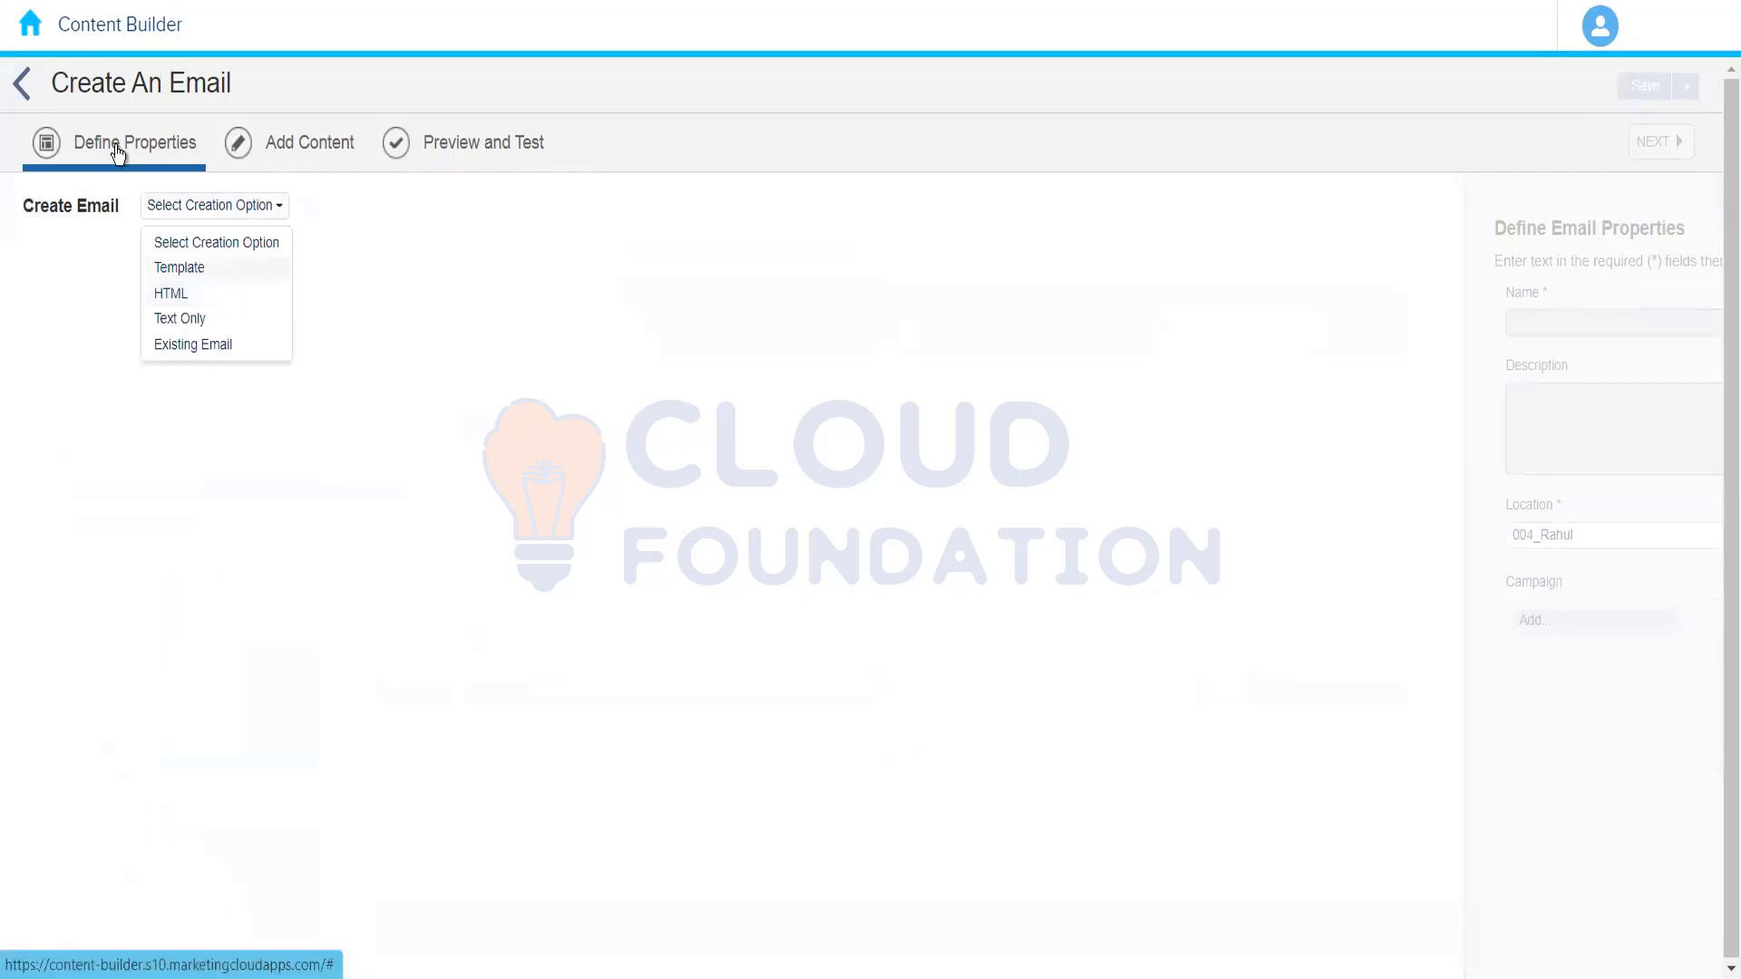
pyautogui.click(242, 270)
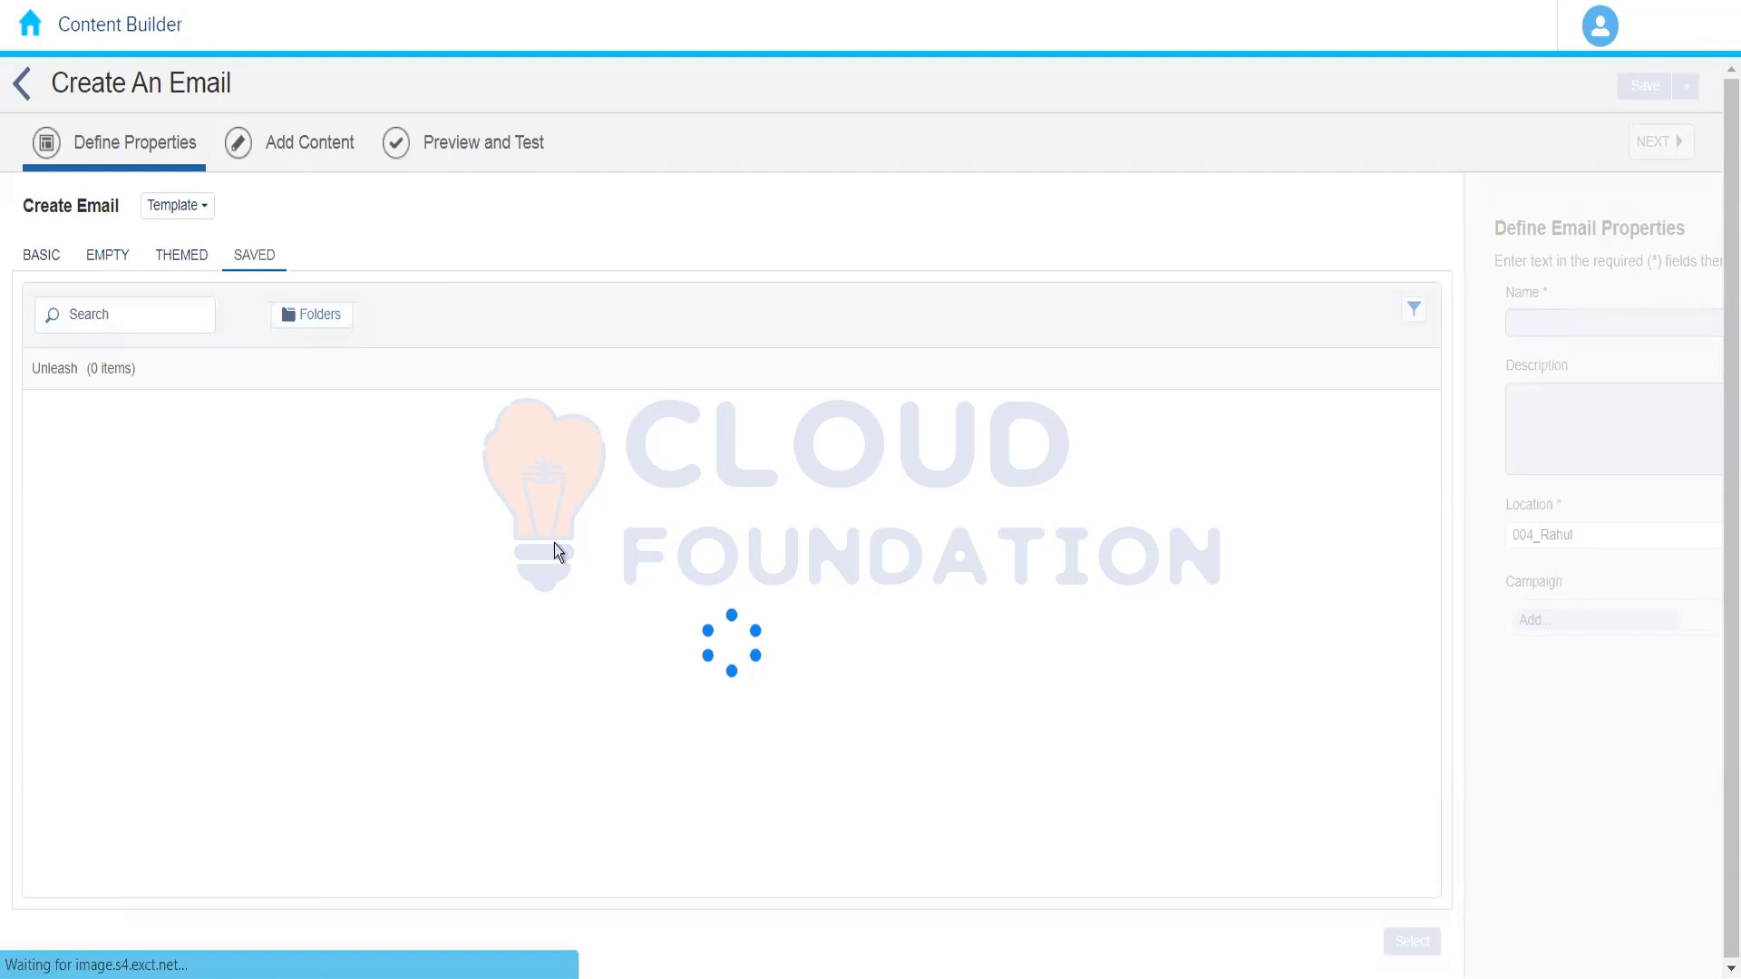
pyautogui.click(53, 265)
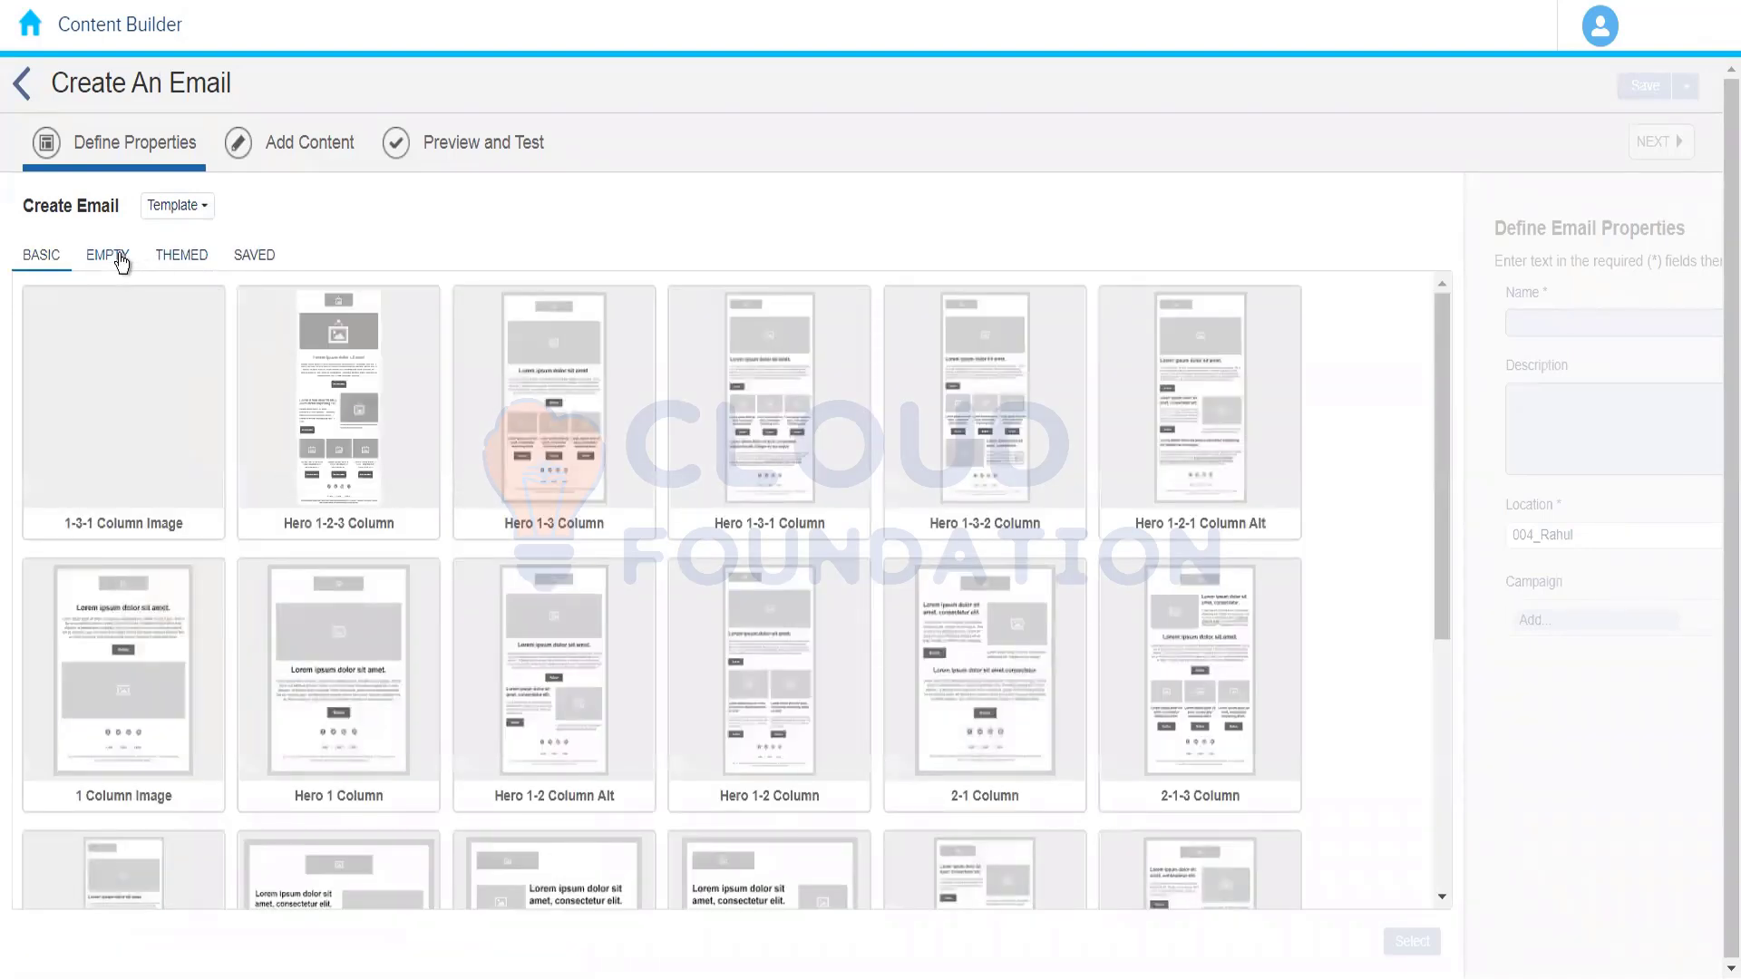
pyautogui.click(118, 258)
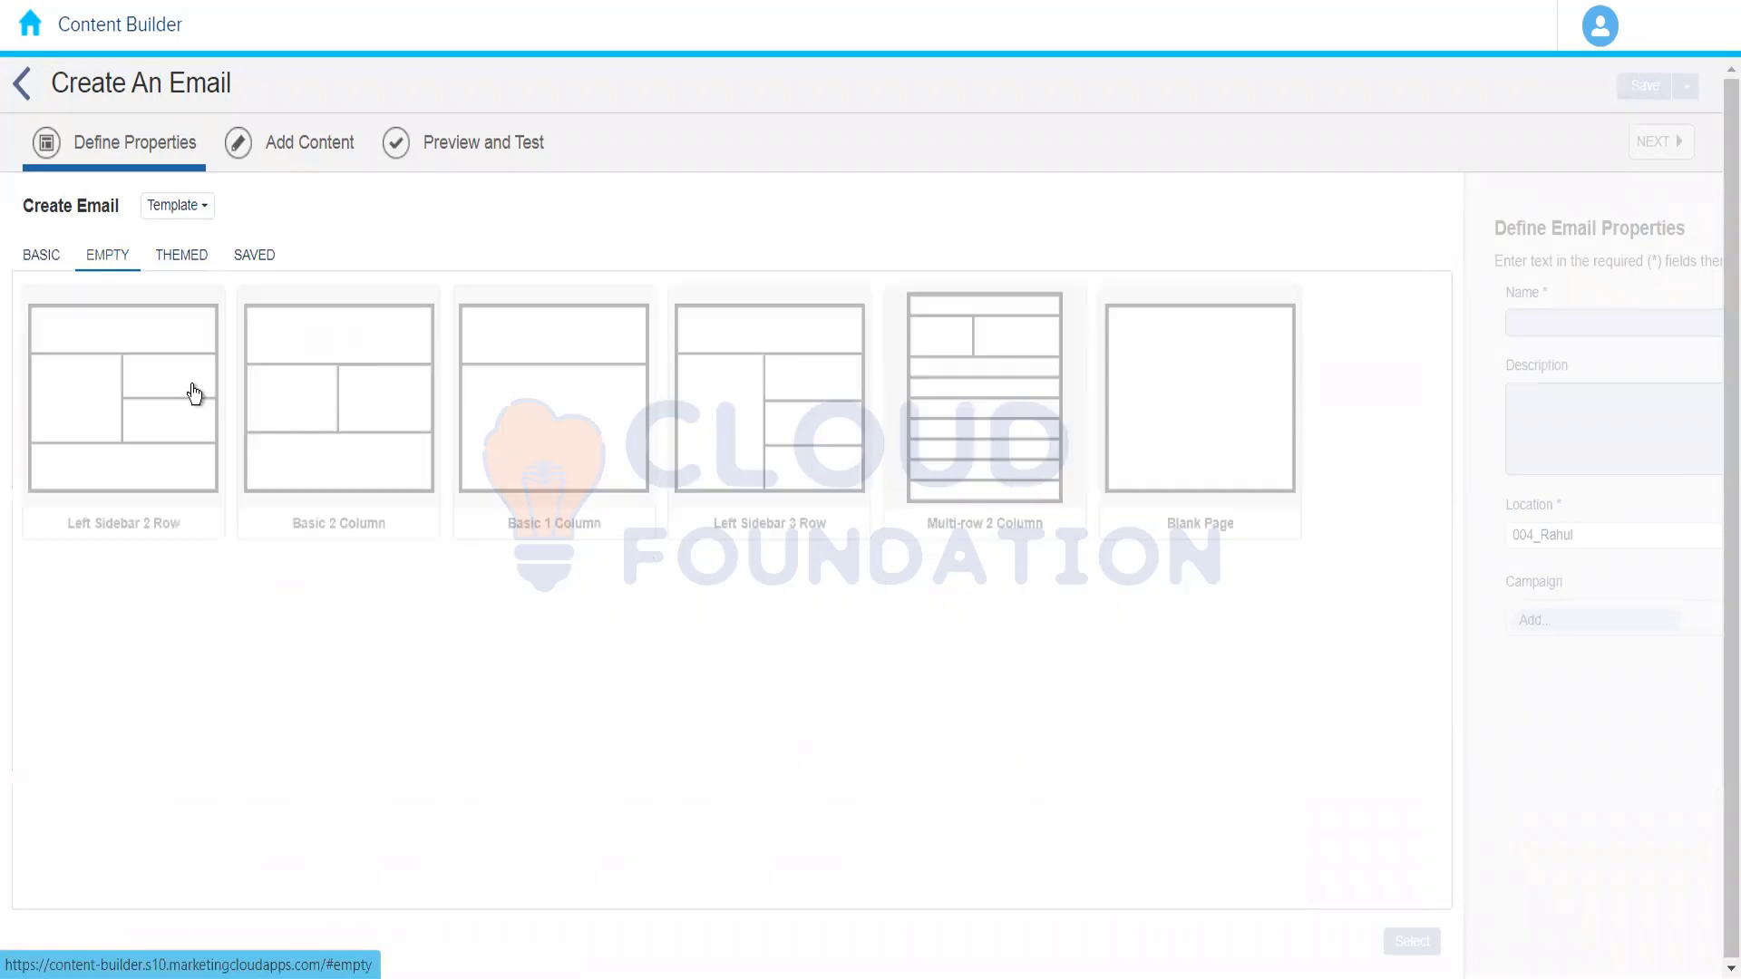
pyautogui.click(544, 408)
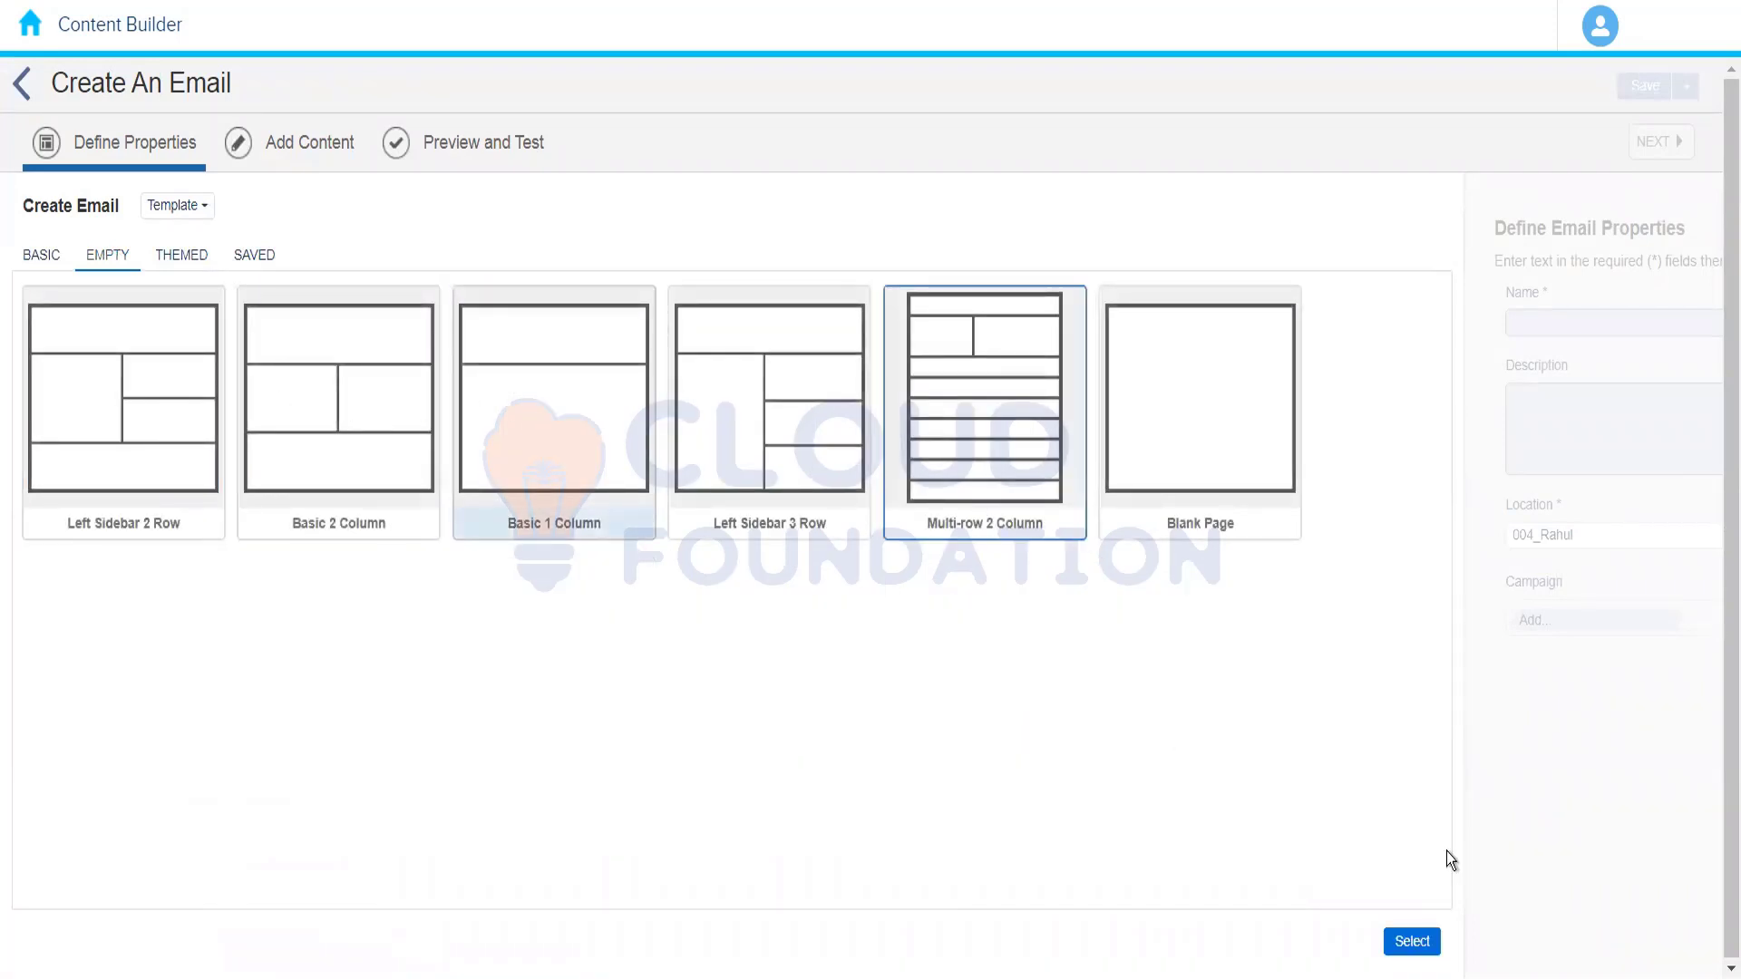
pyautogui.click(1415, 944)
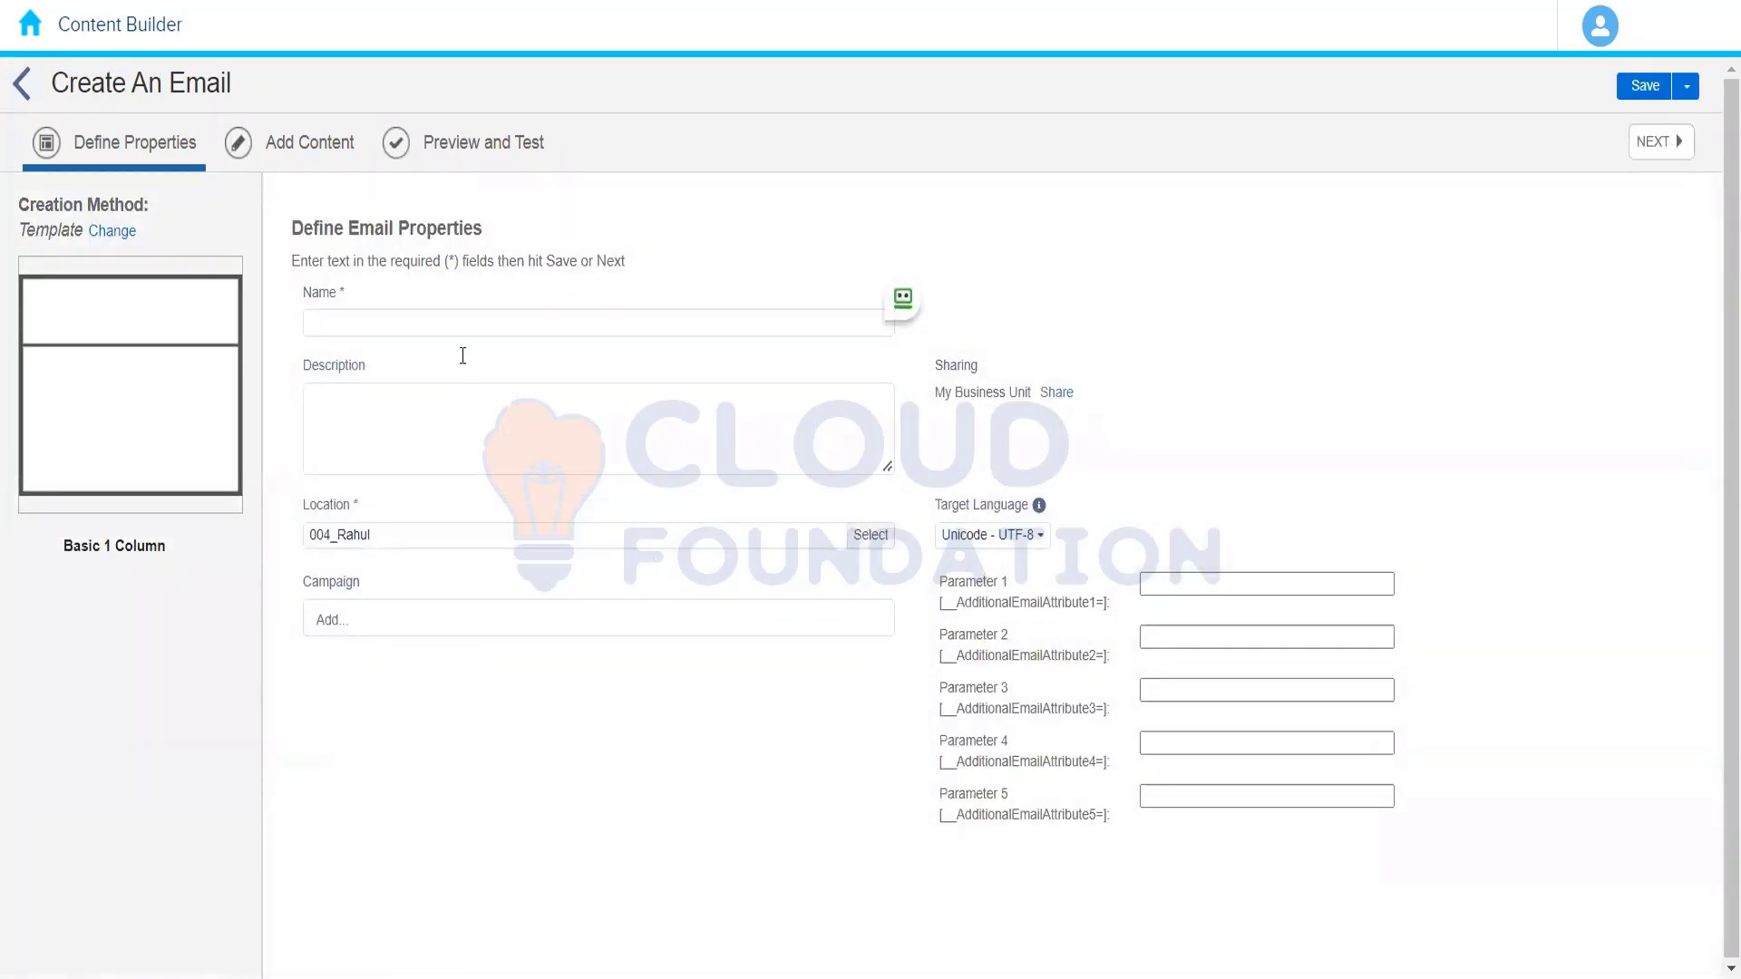
# Name the email AB Test Content Demo and place a Text block in its upper content area.
pyautogui.click(455, 324)
pyautogui.write('A')
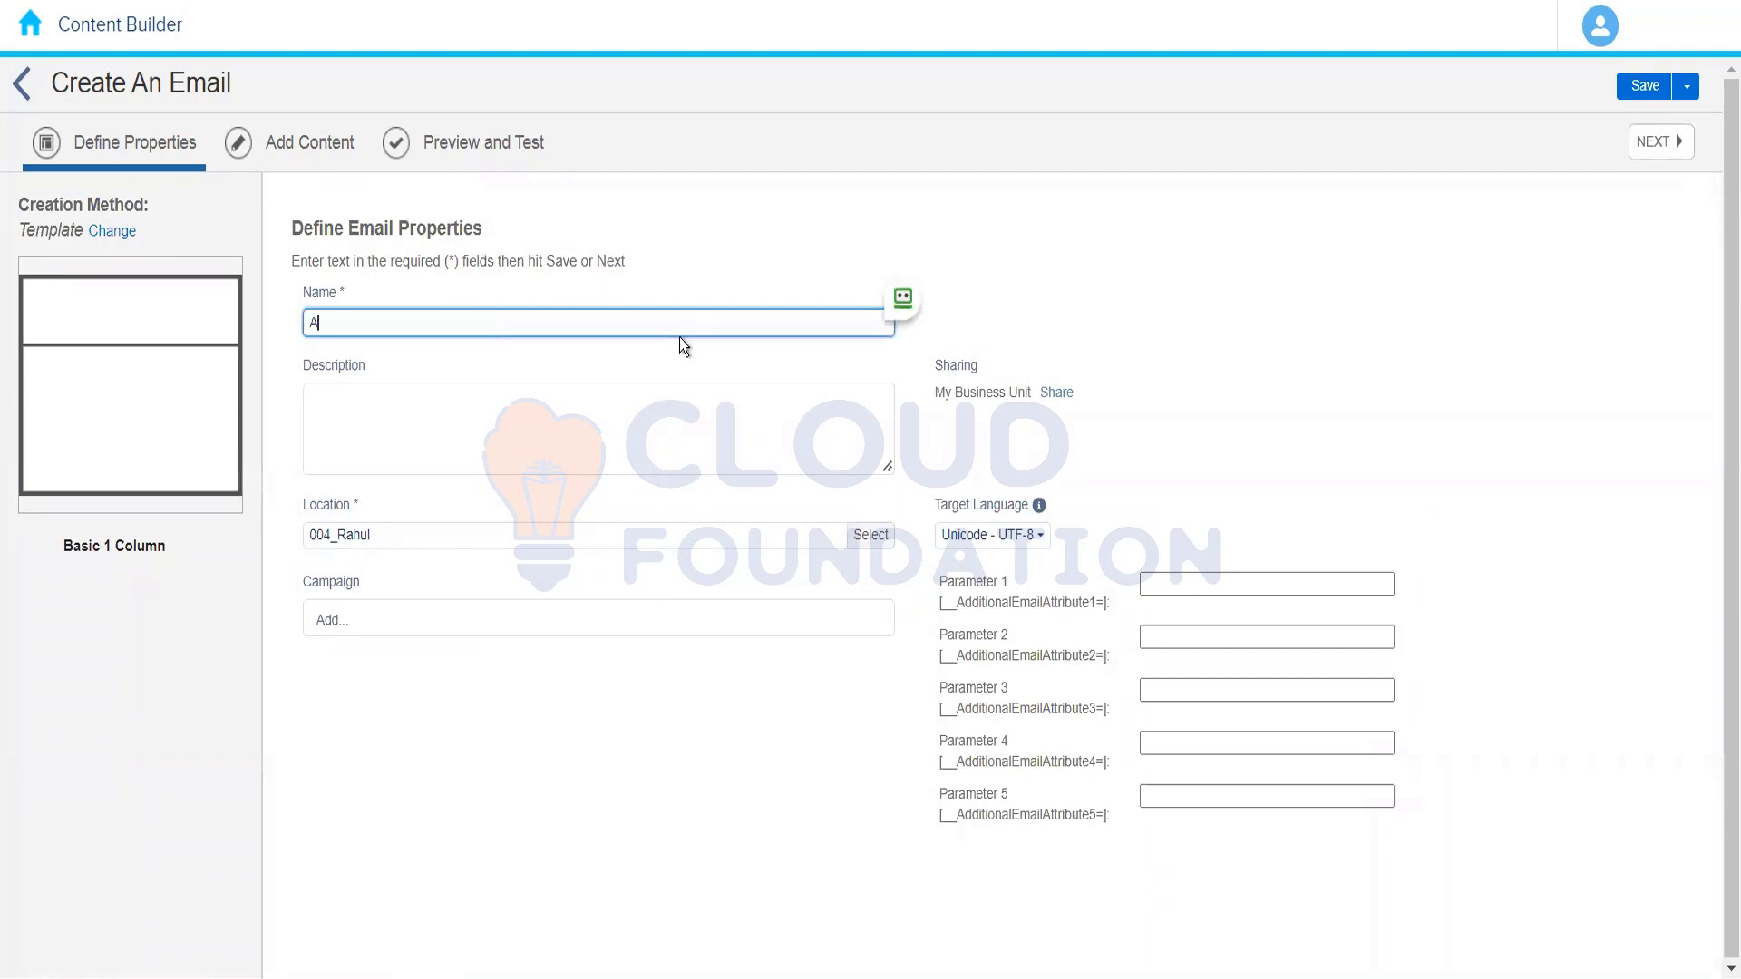
pyautogui.write('B Test Content Demo')
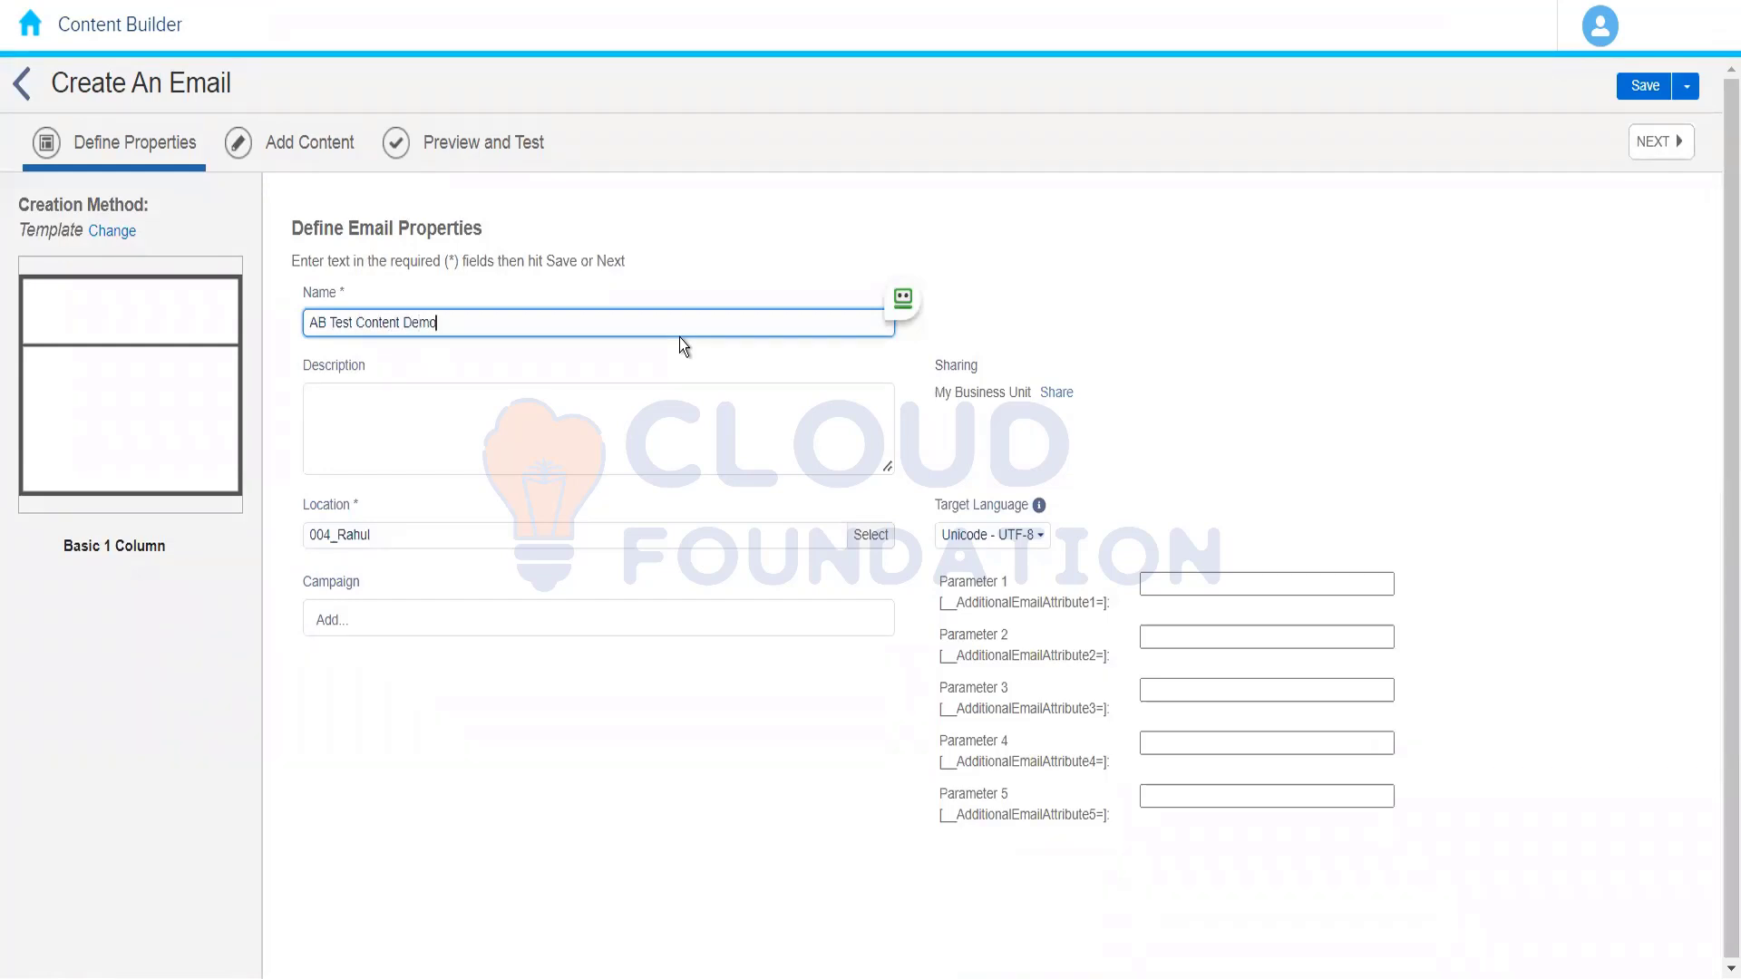
pyautogui.click(1063, 223)
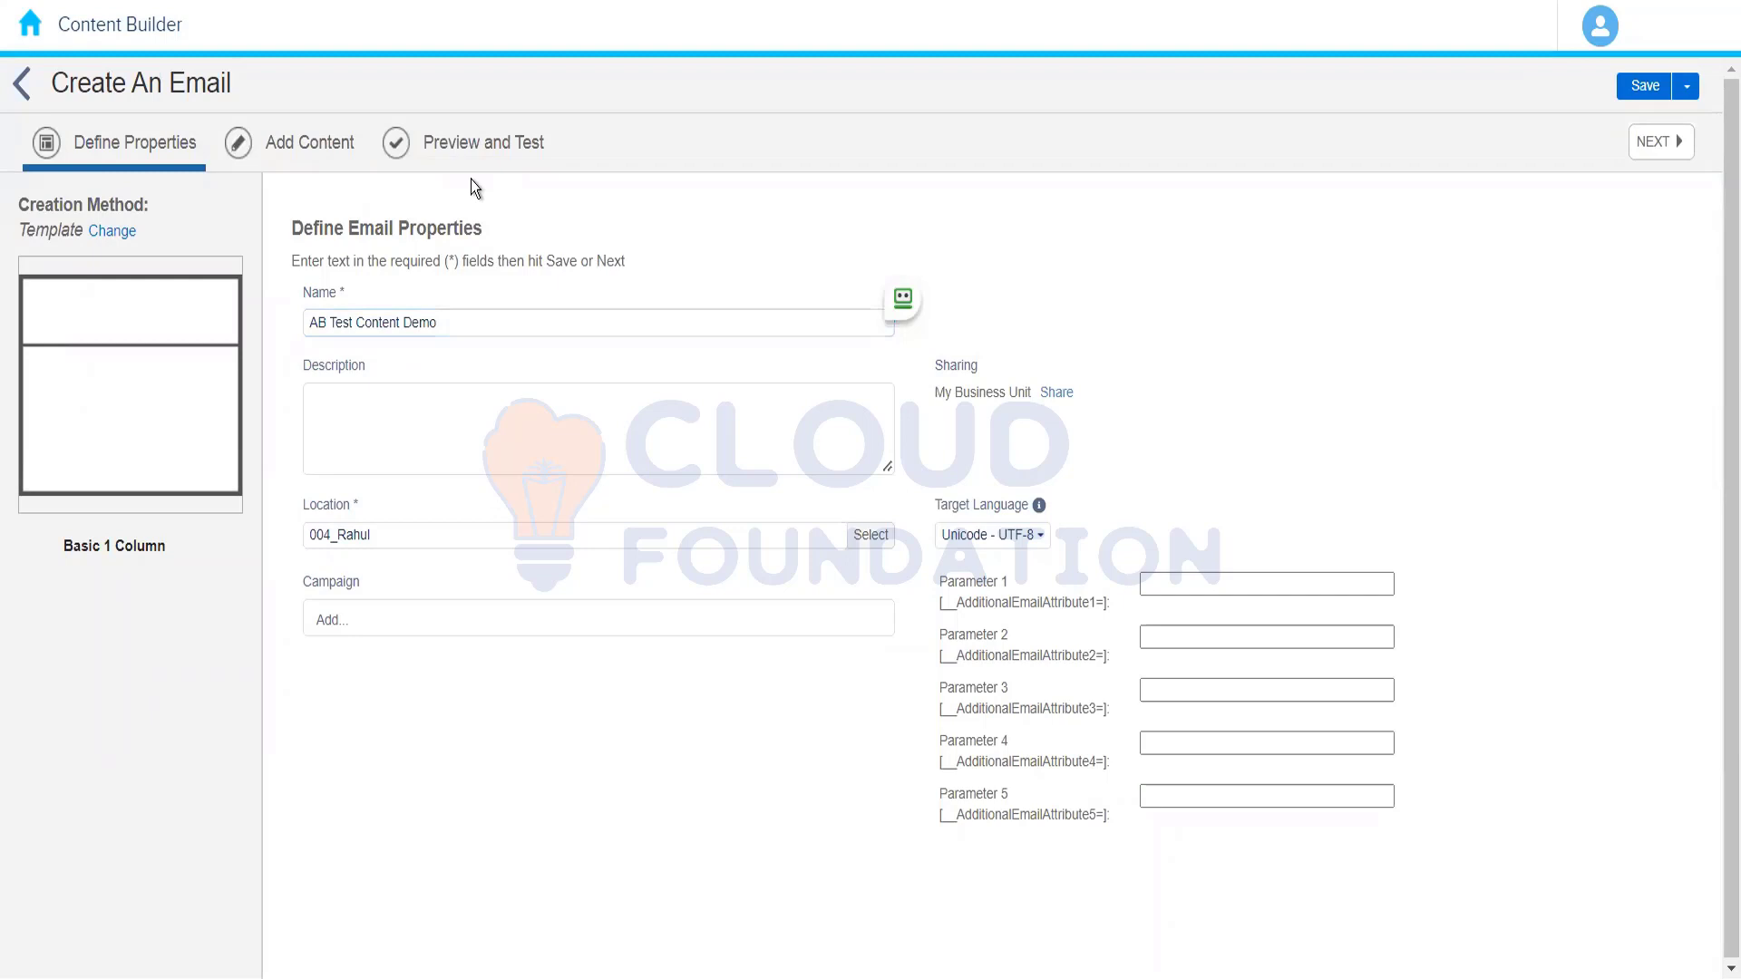
pyautogui.click(298, 159)
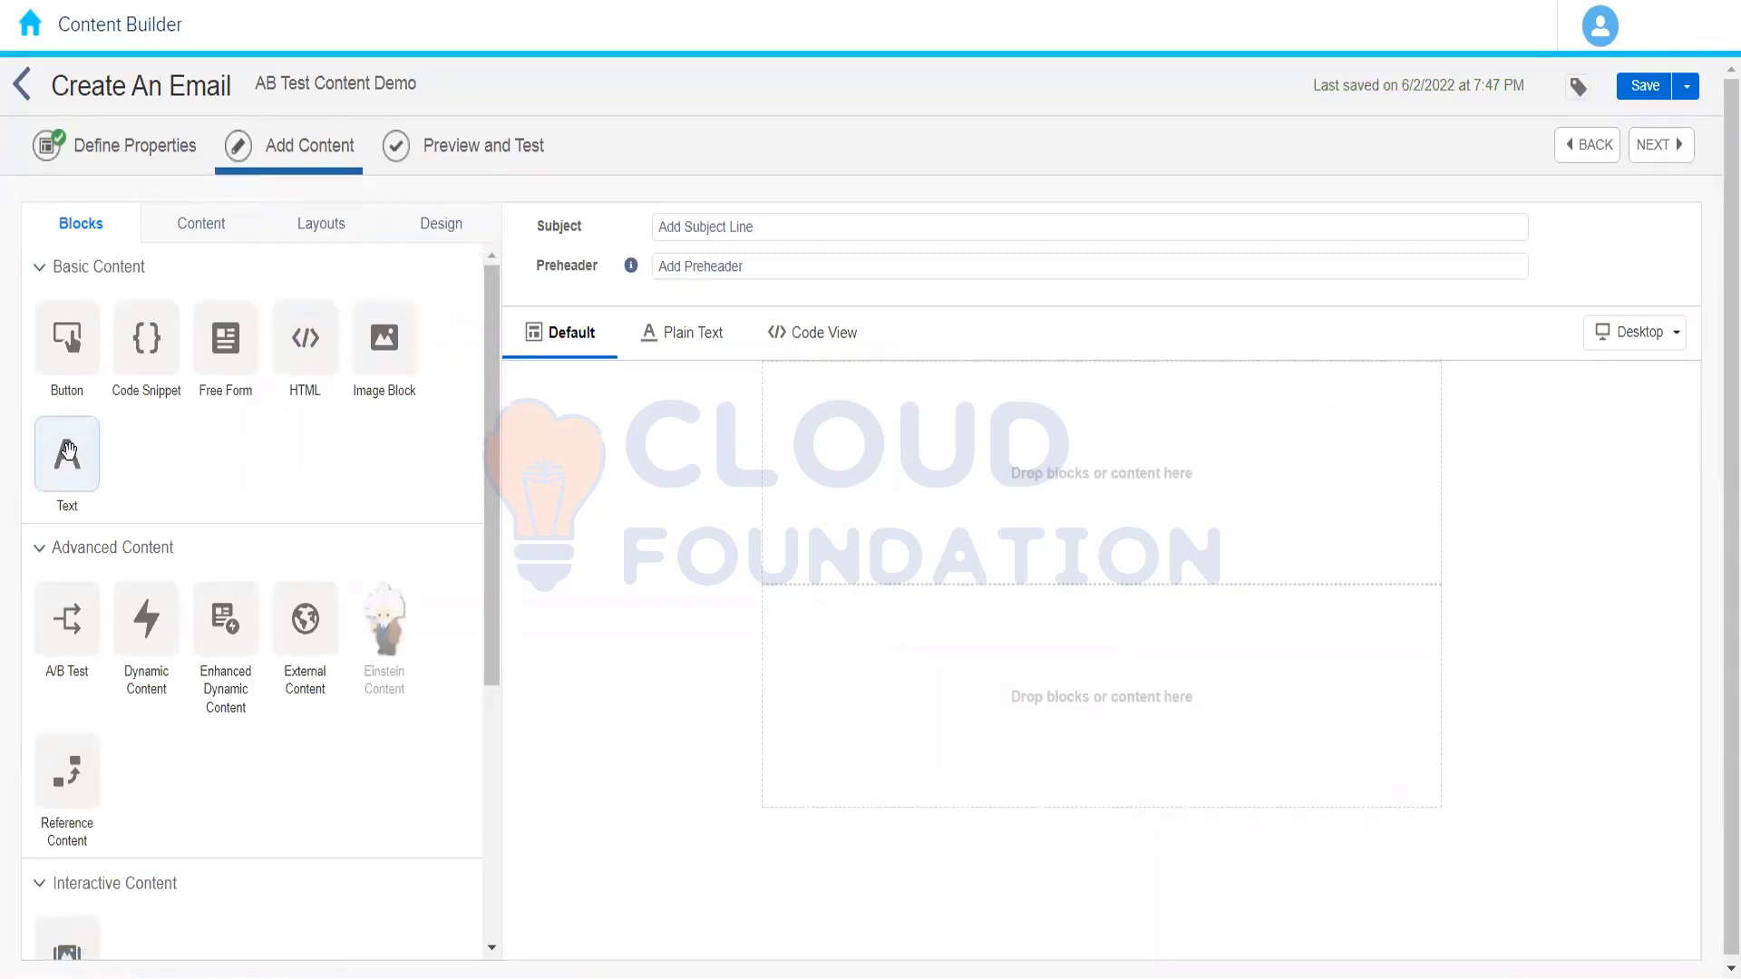
pyautogui.moveTo(69, 451); pyautogui.dragTo(978, 441)
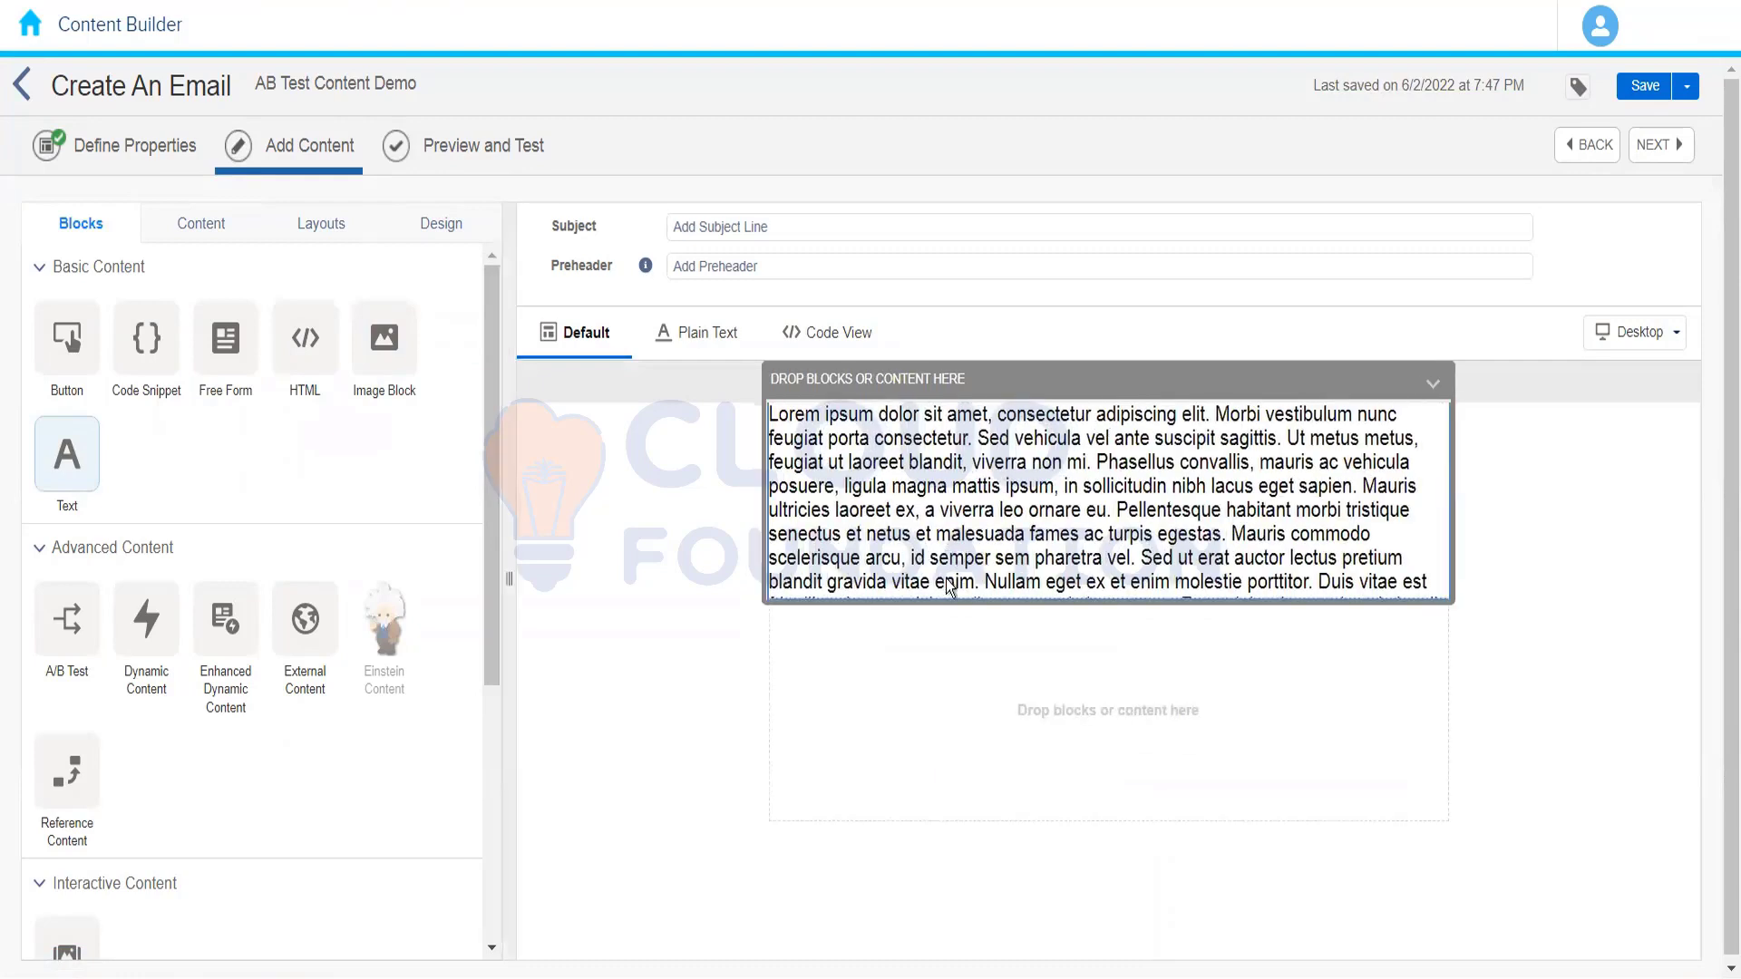
pyautogui.click(673, 934)
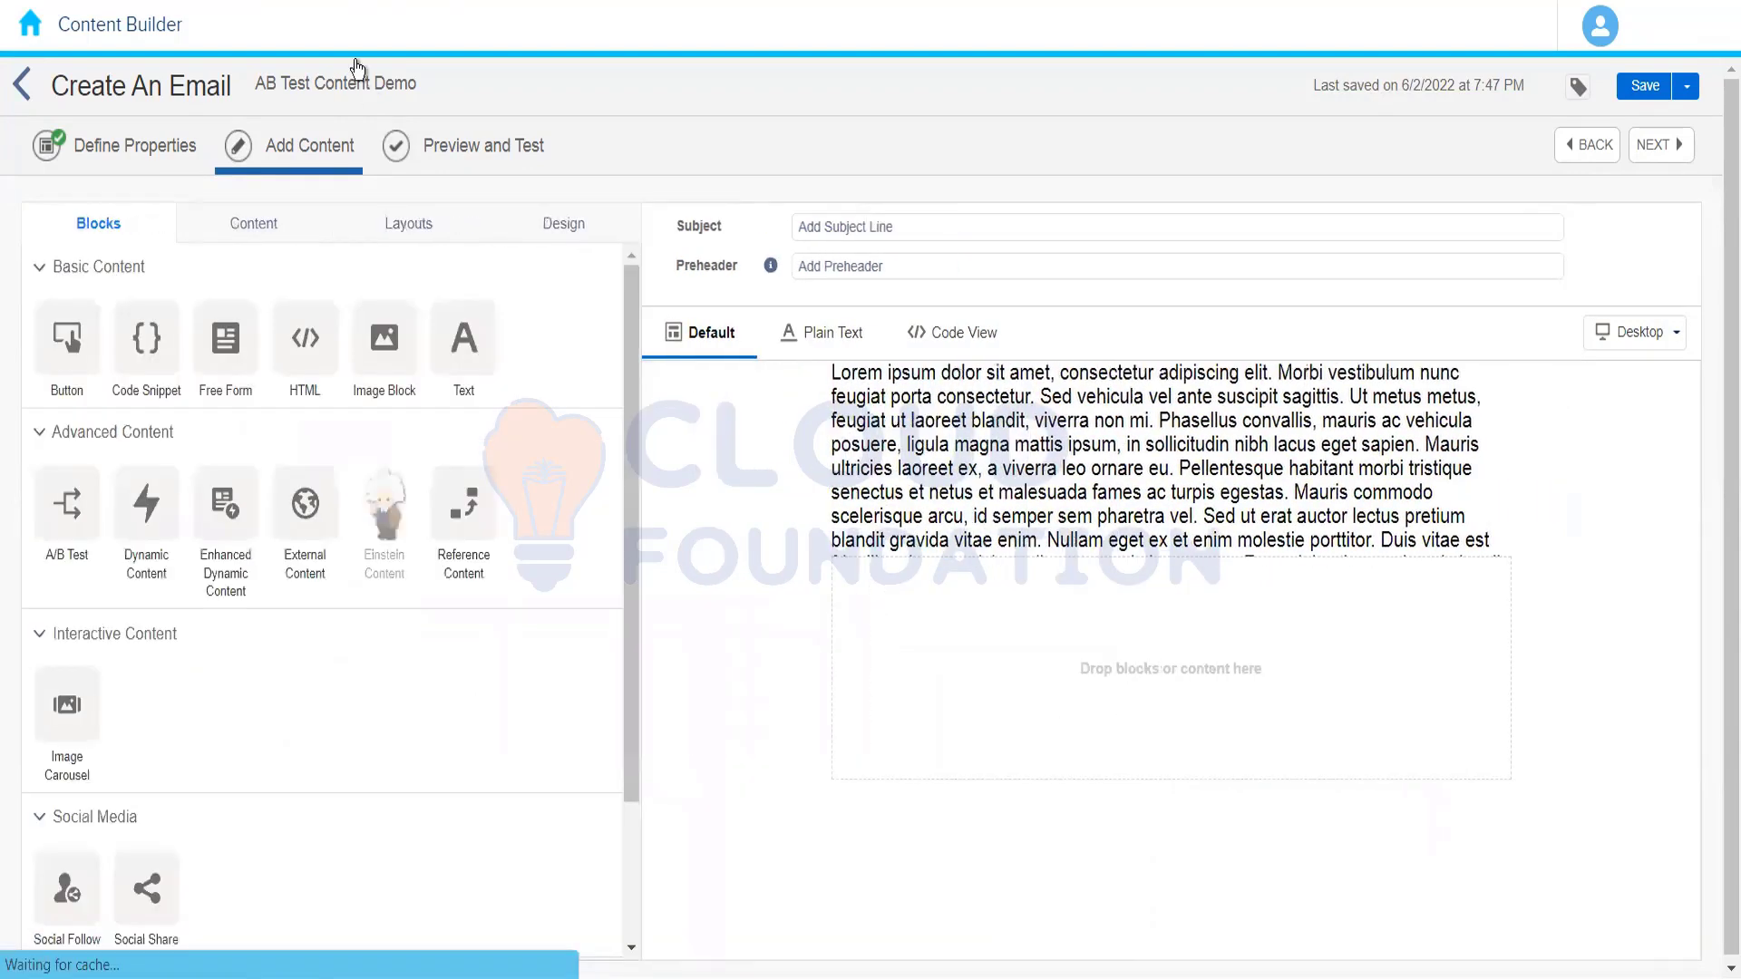
# Copy the email's name, AB Test Content Demo, into the subject line, then save the email and return to the content list.
pyautogui.moveTo(422, 82); pyautogui.dragTo(255, 90)
pyautogui.hotkey('ctrl', 'c')
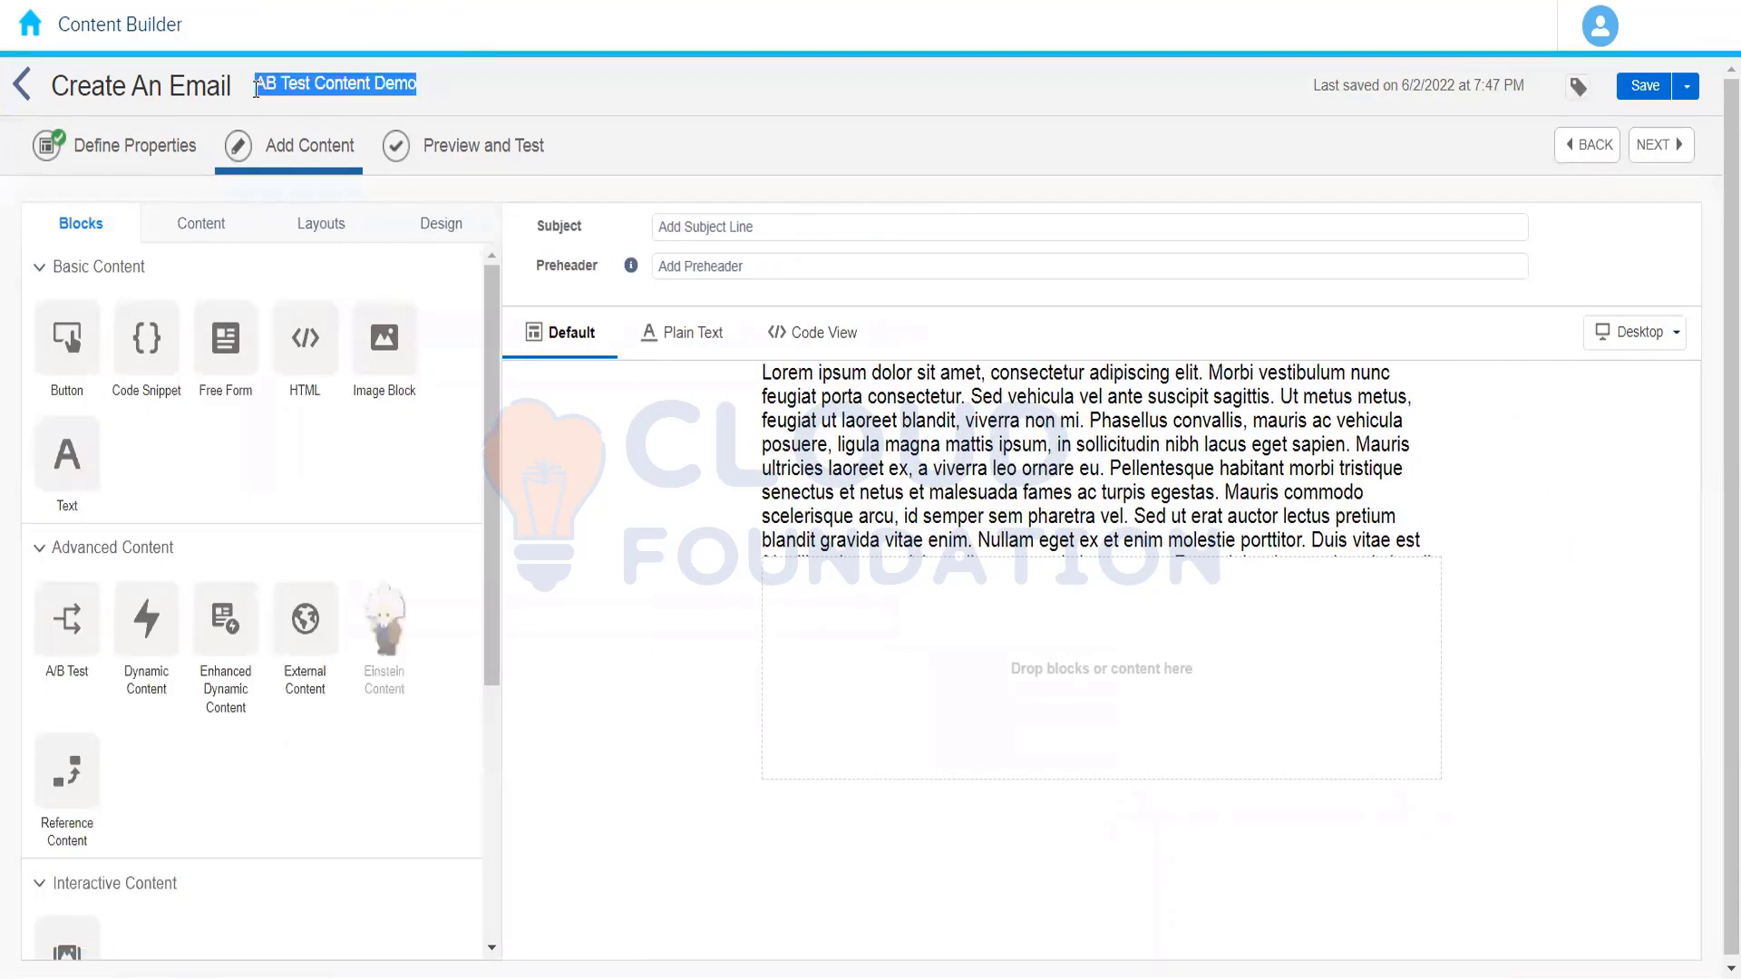
pyautogui.click(669, 230)
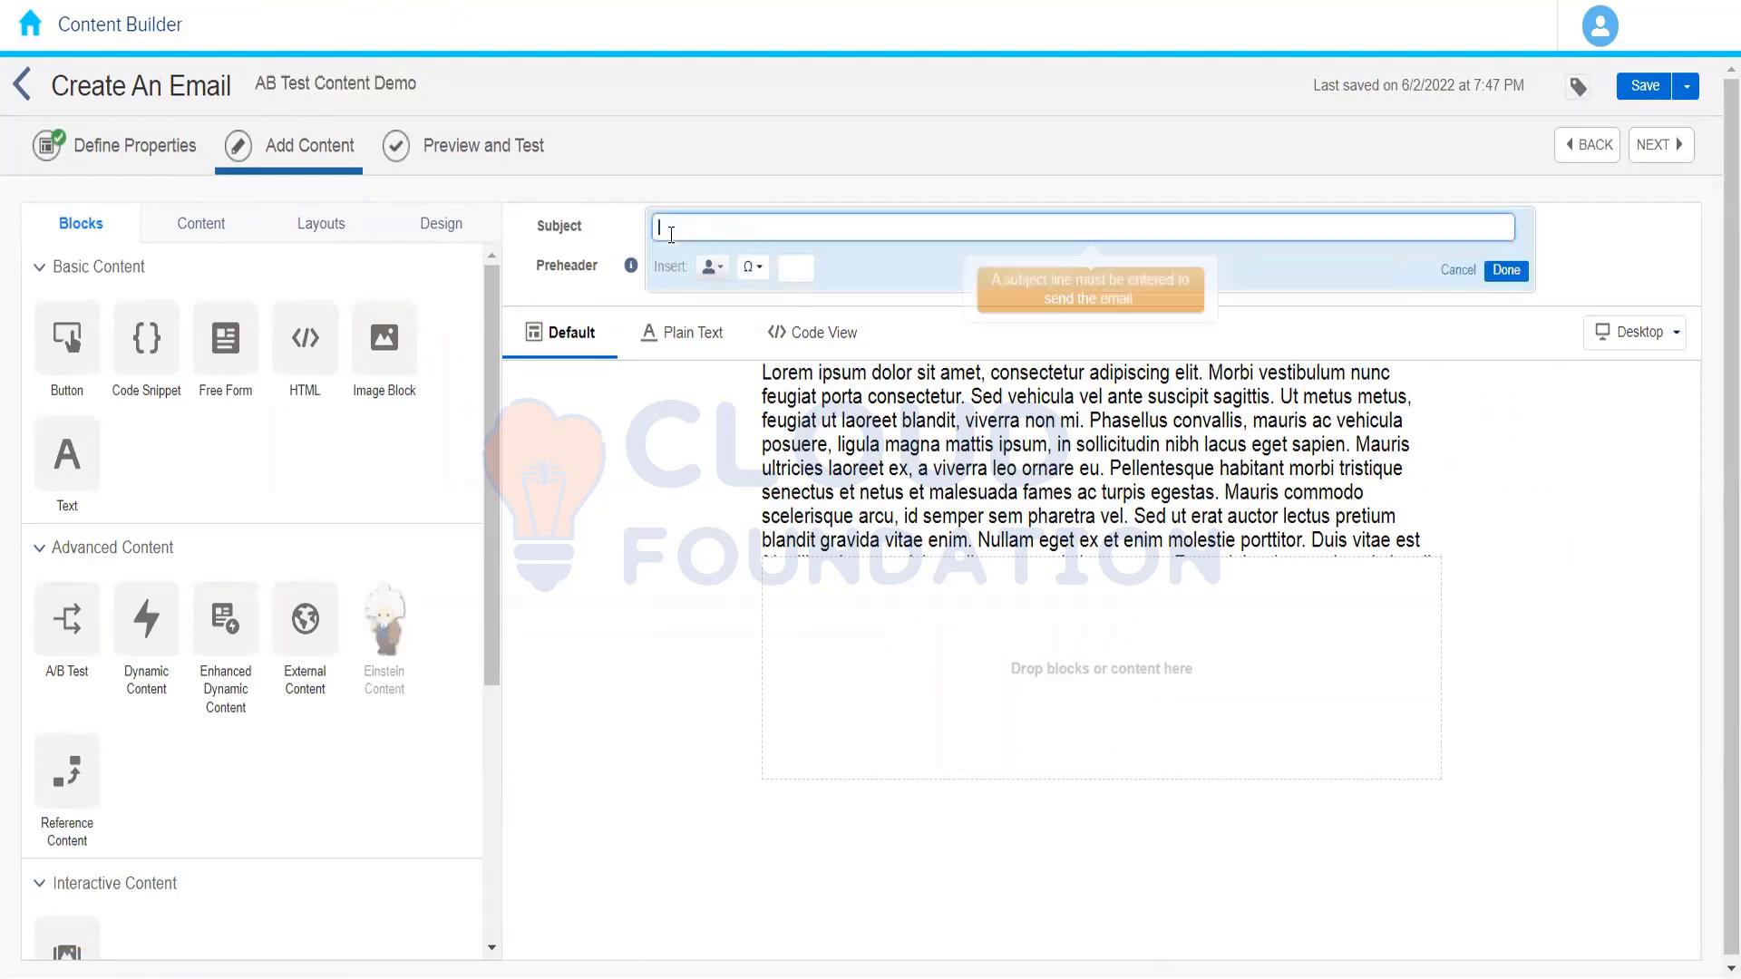
pyautogui.hotkey('ctrl', 'v')
pyautogui.click(607, 559)
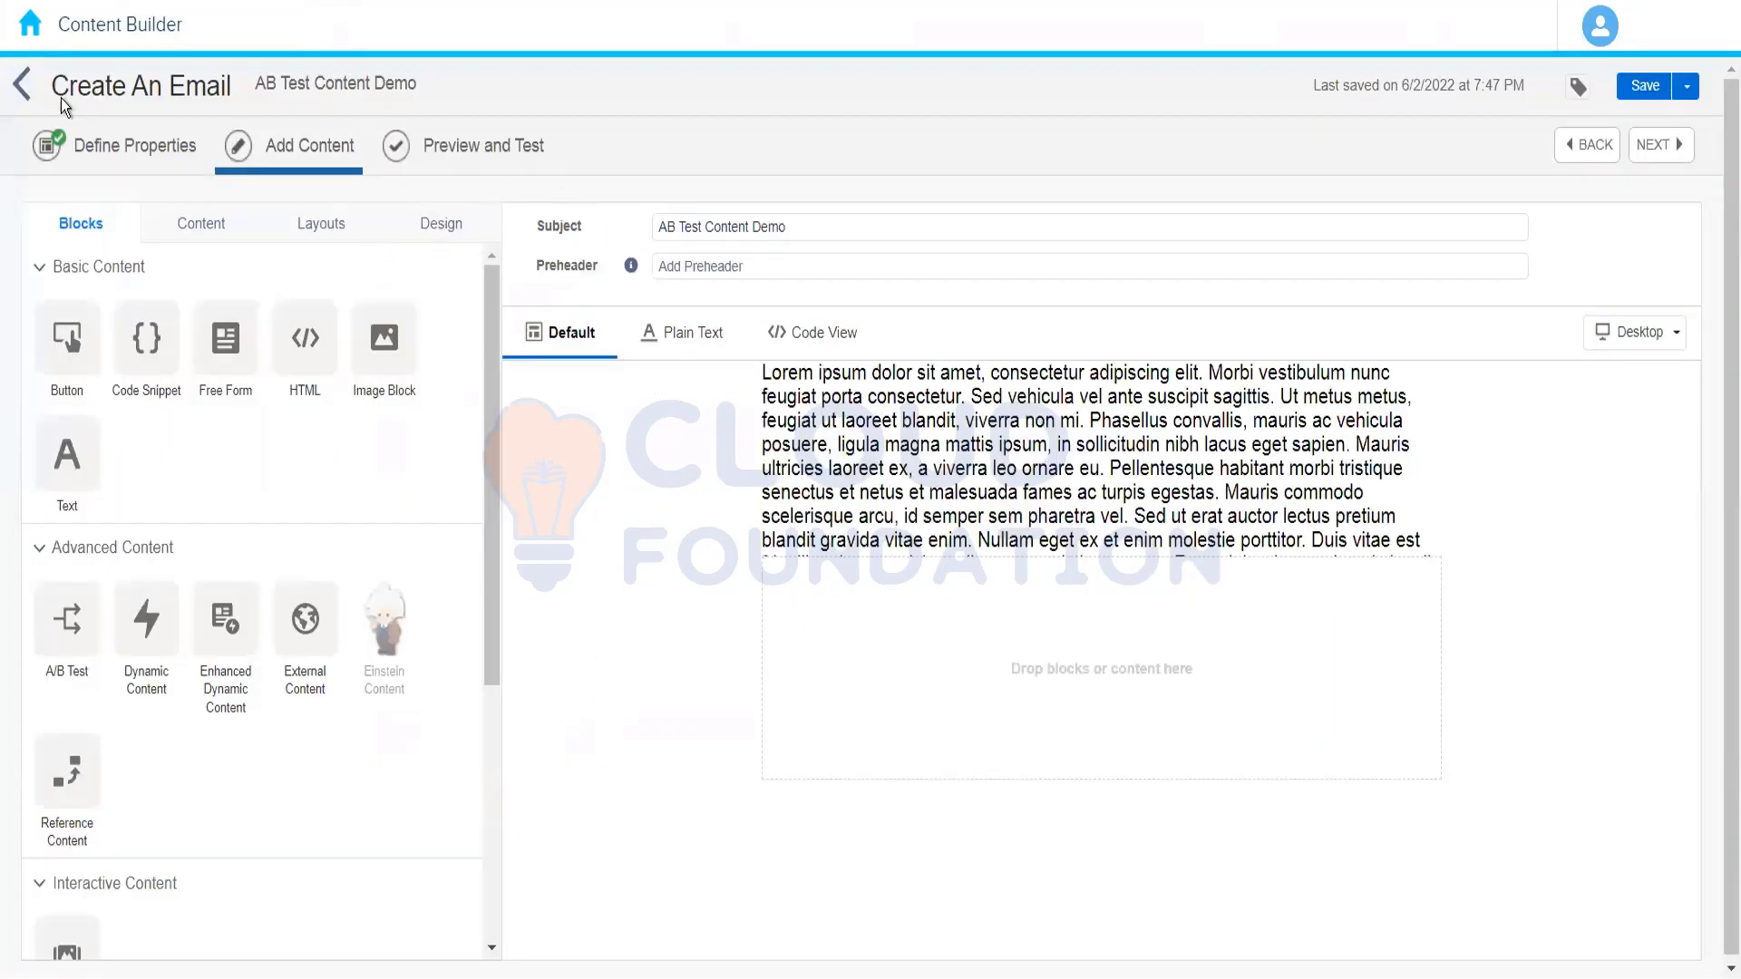
pyautogui.click(1640, 98)
pyautogui.click(22, 88)
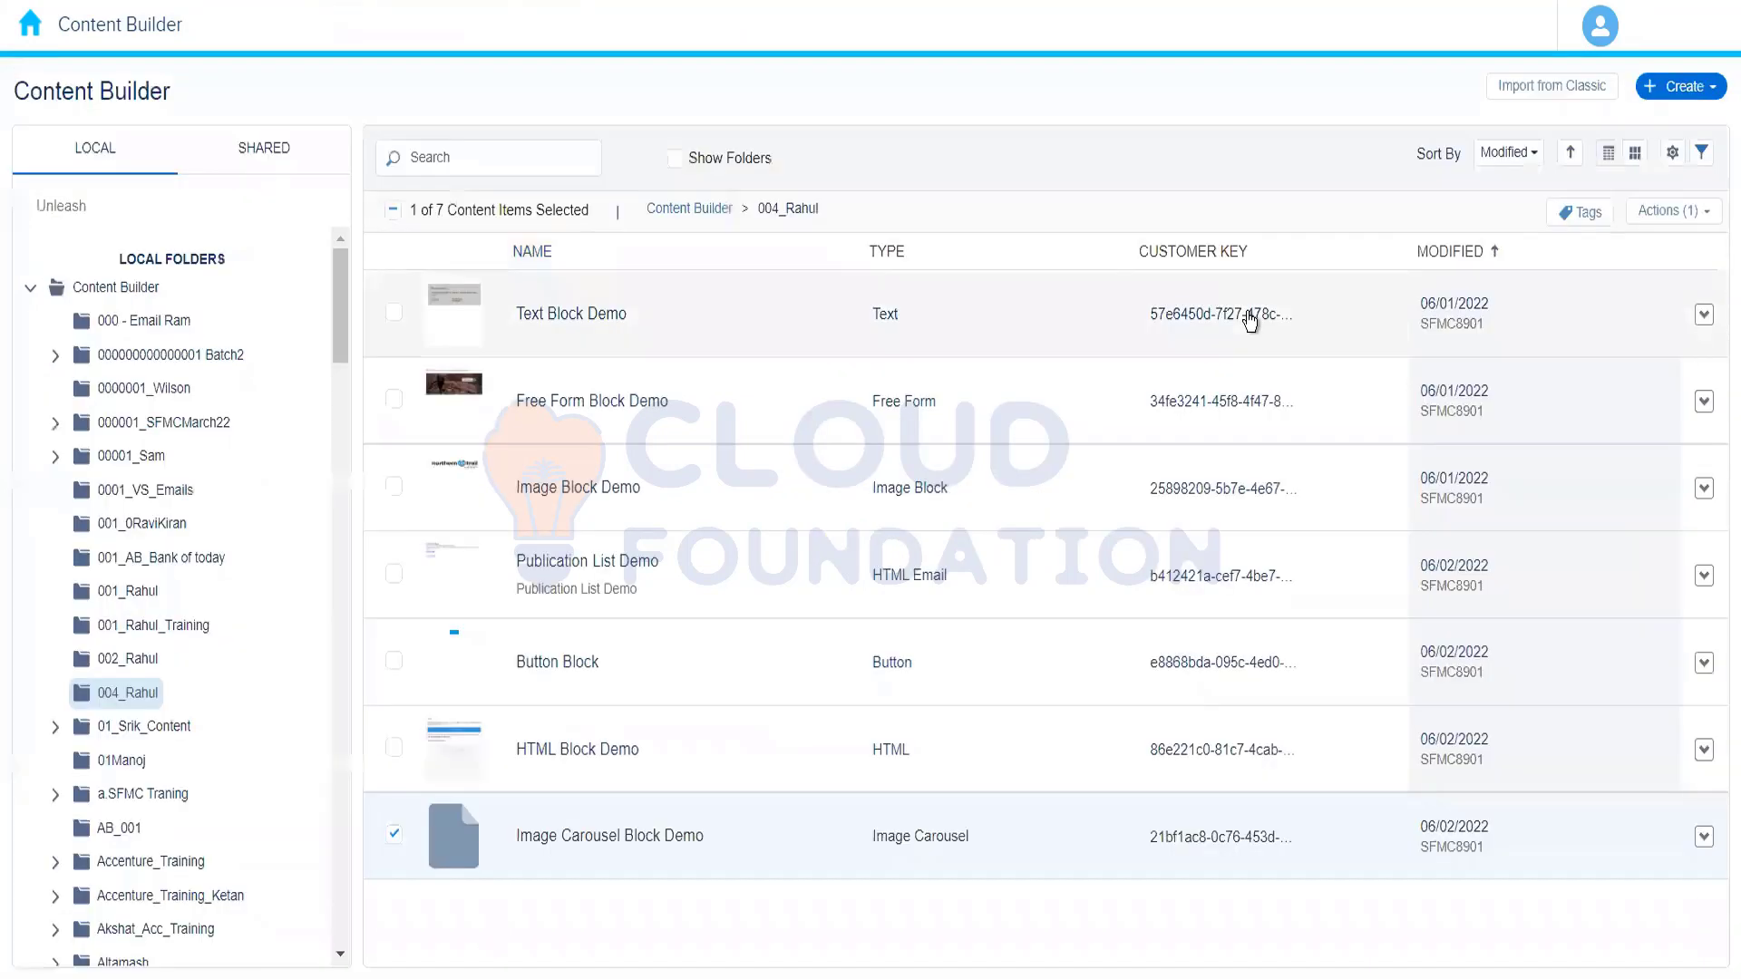
pyautogui.click(1688, 87)
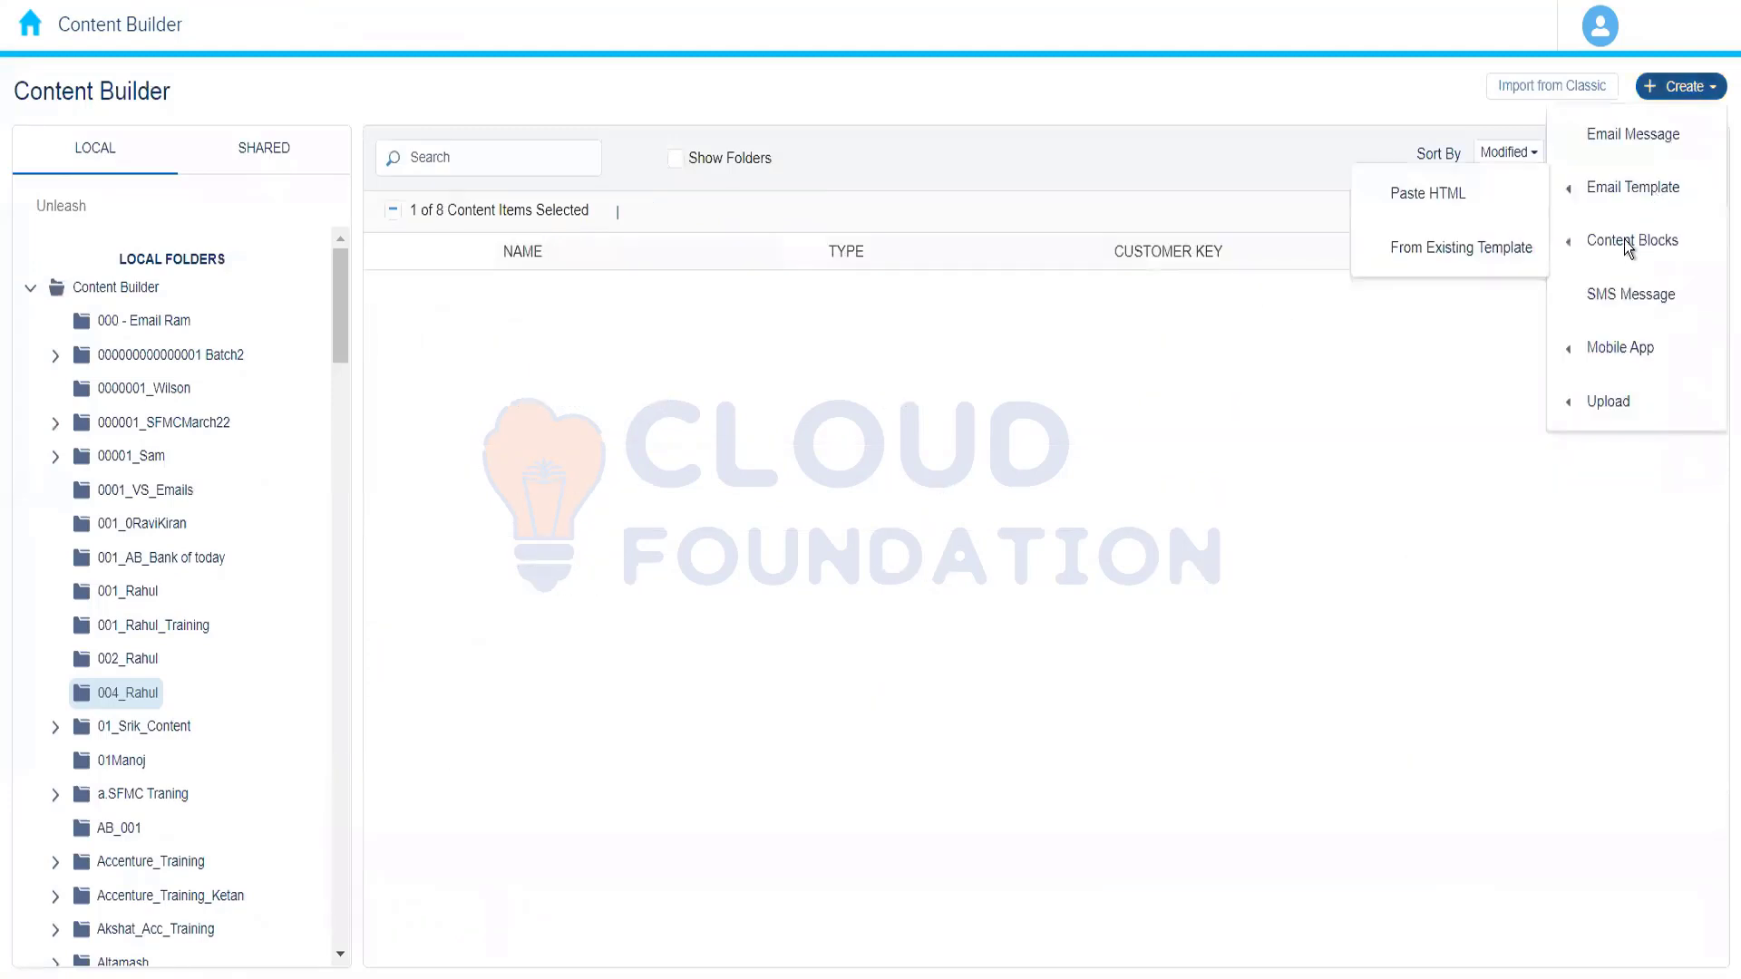
pyautogui.moveTo(1619, 243)
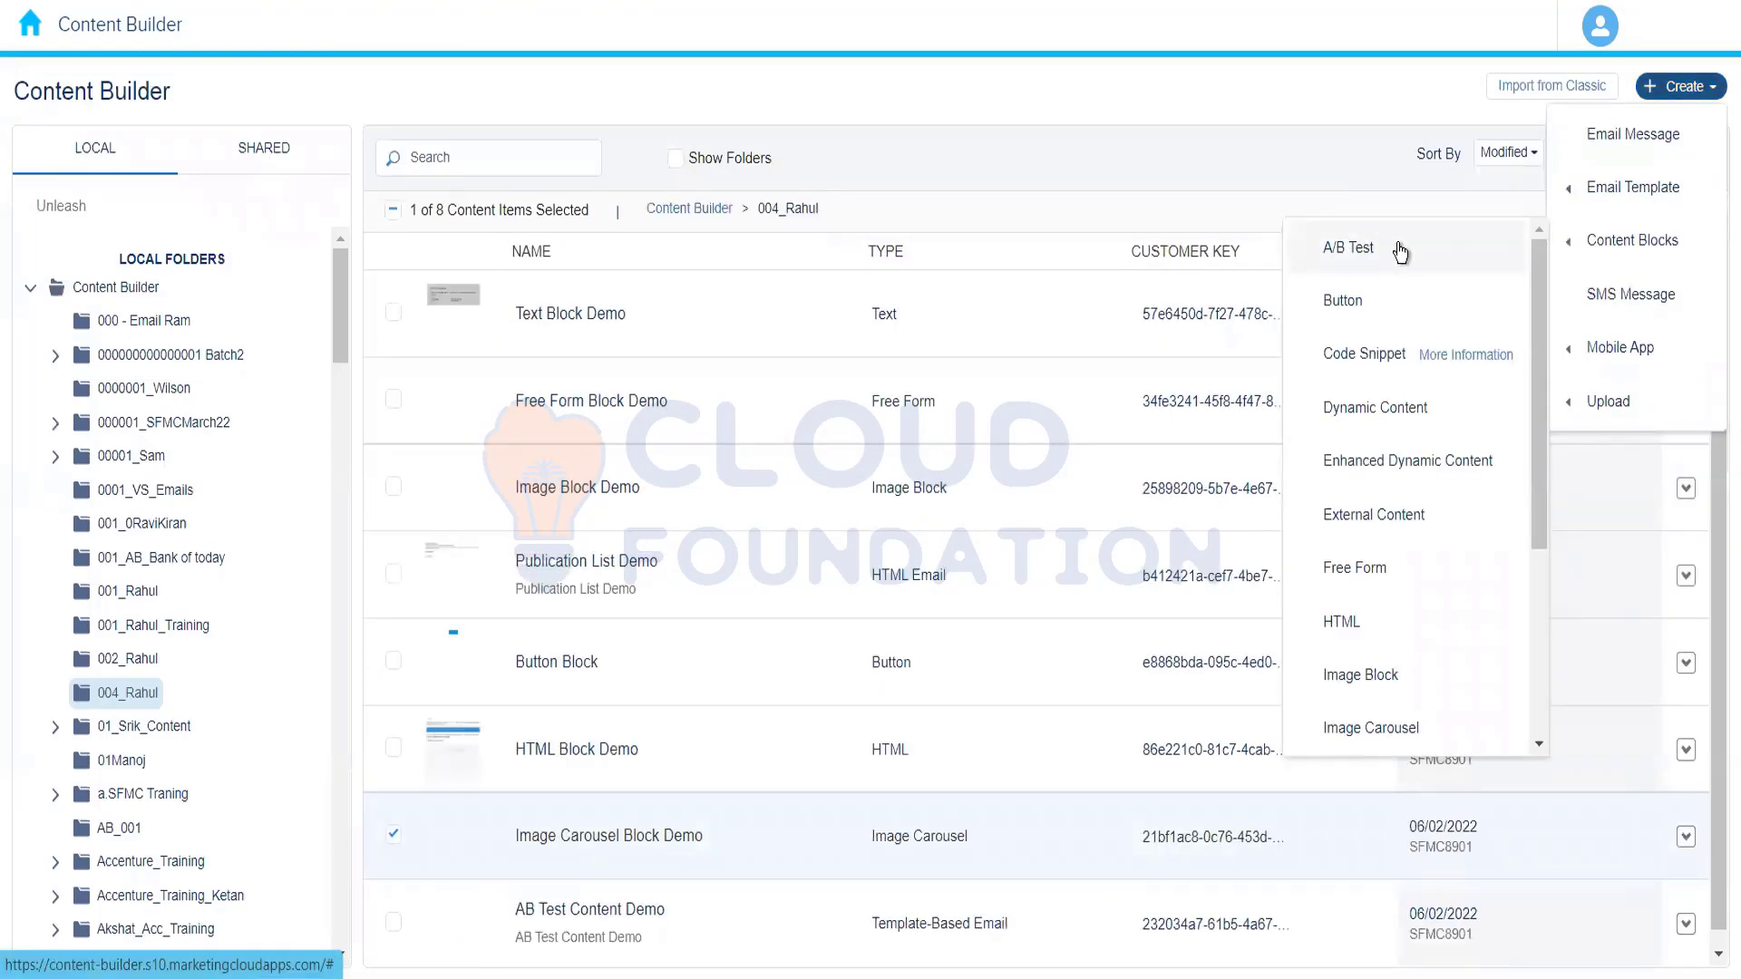
pyautogui.click(1108, 165)
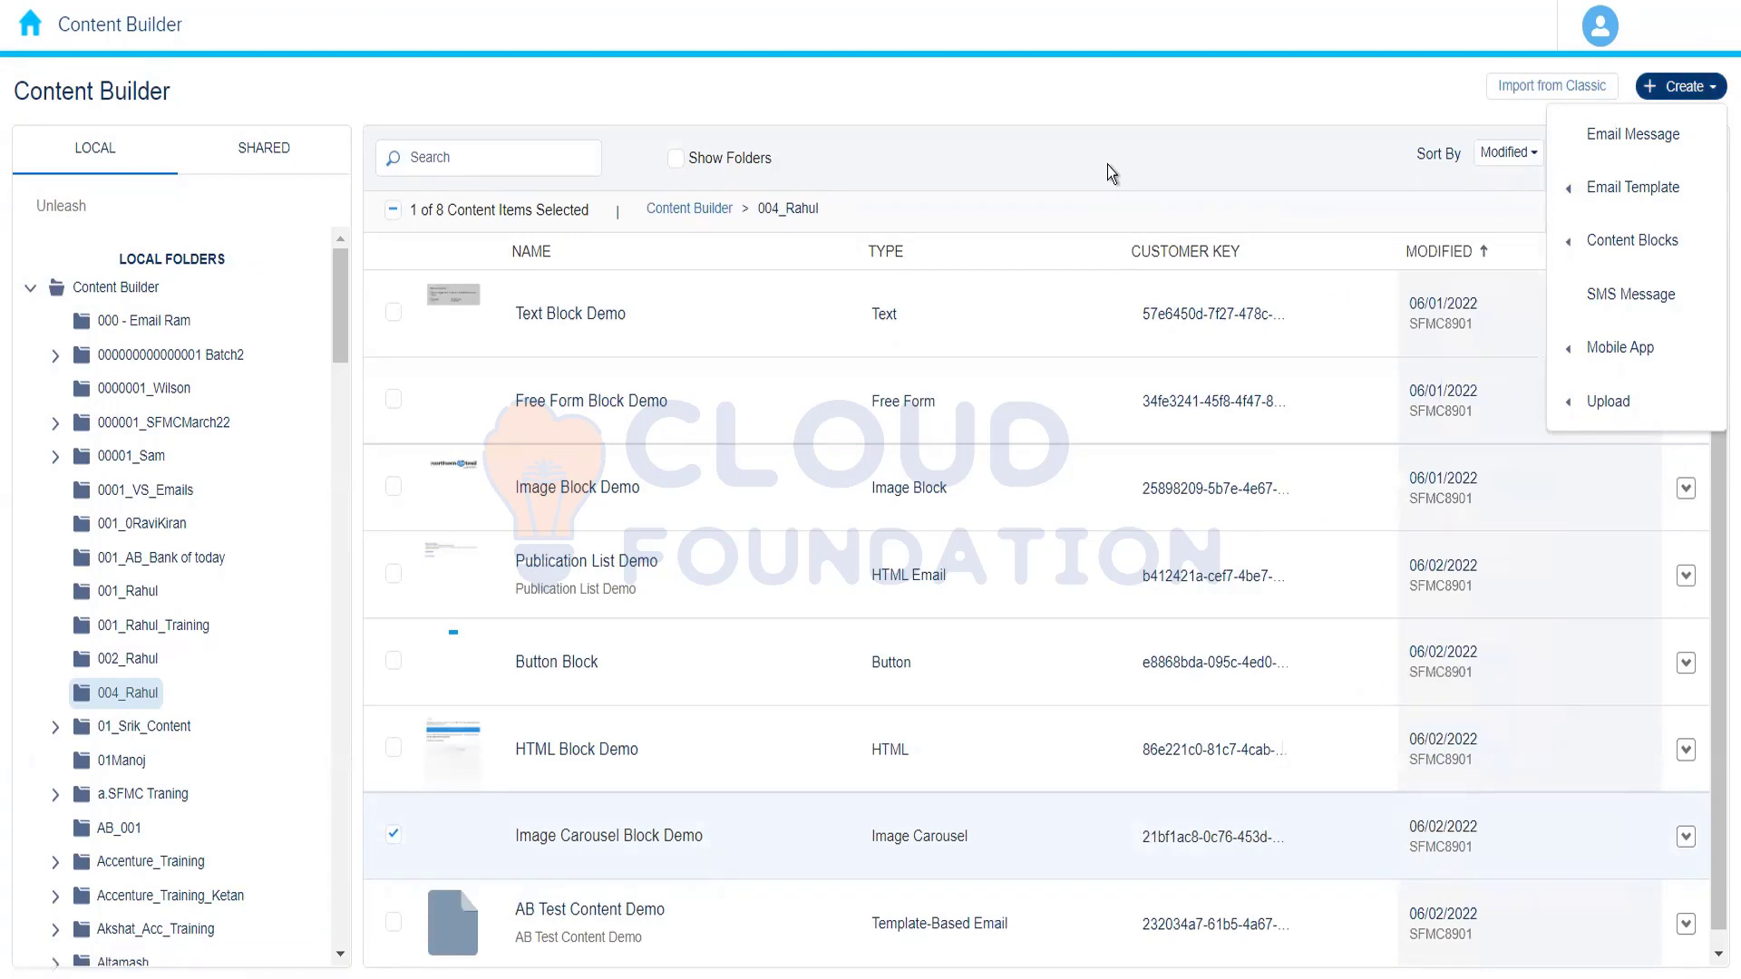
# Open the AB Test Content Demo email from the content list and start editing its content.
pyautogui.scroll(-1, 1715, 443)
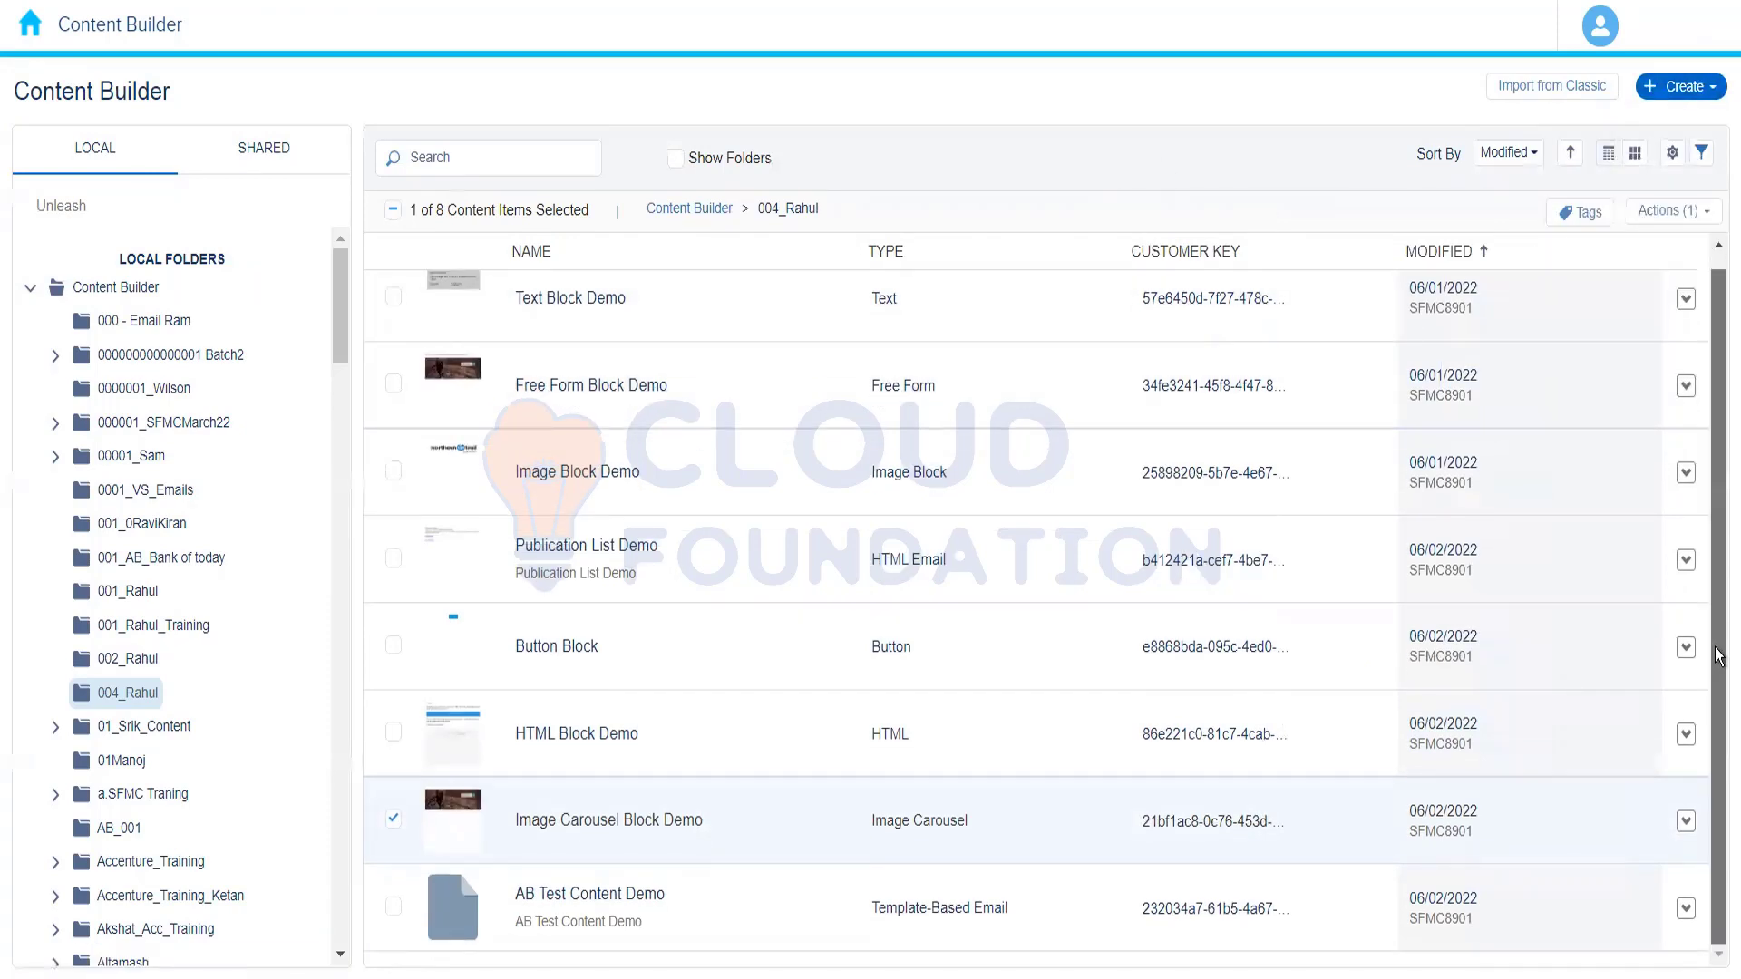
pyautogui.click(1031, 919)
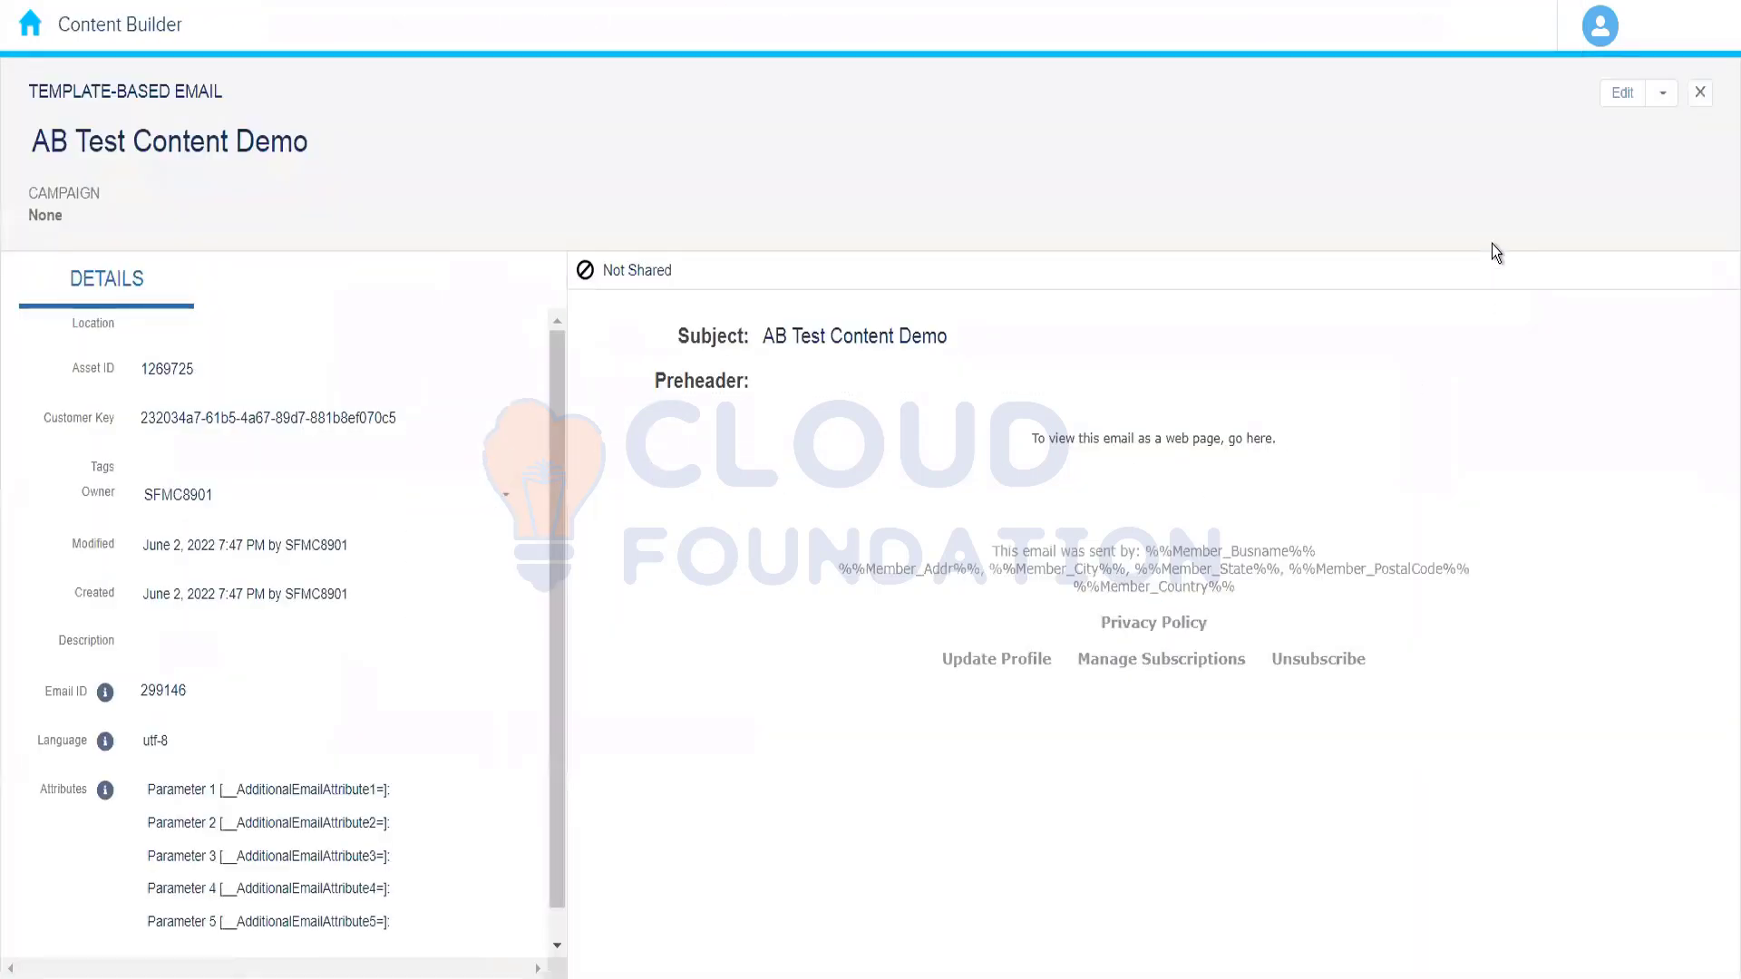
pyautogui.click(1622, 95)
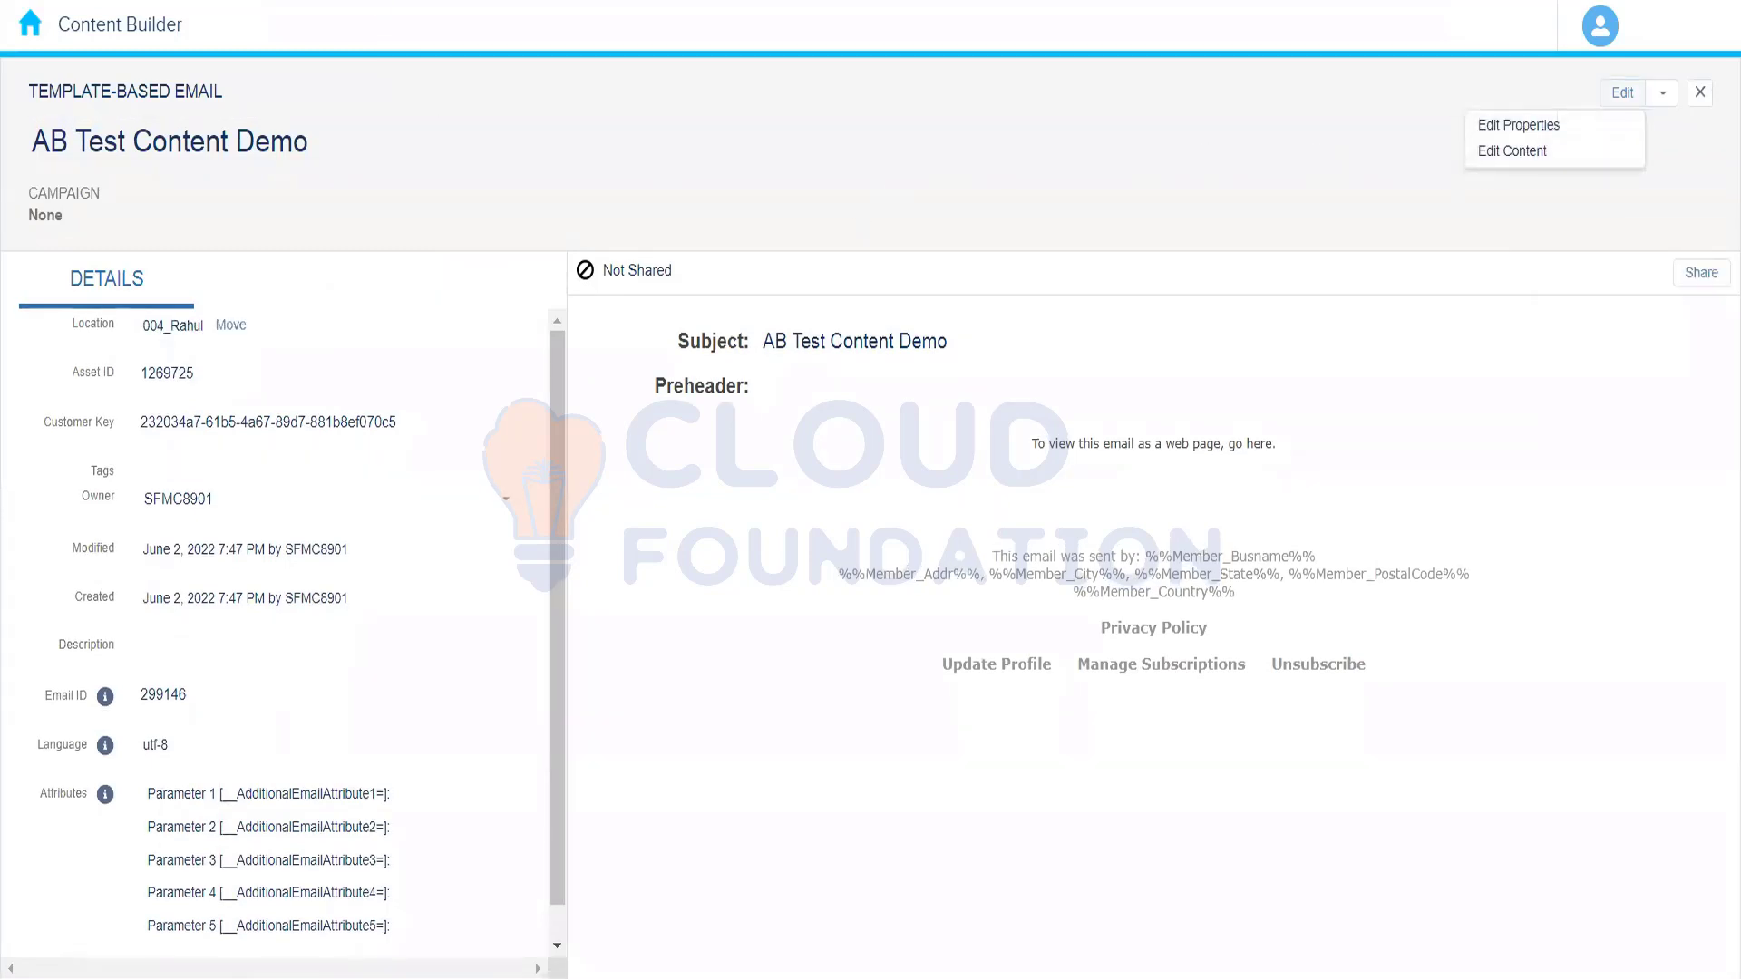
pyautogui.click(1501, 159)
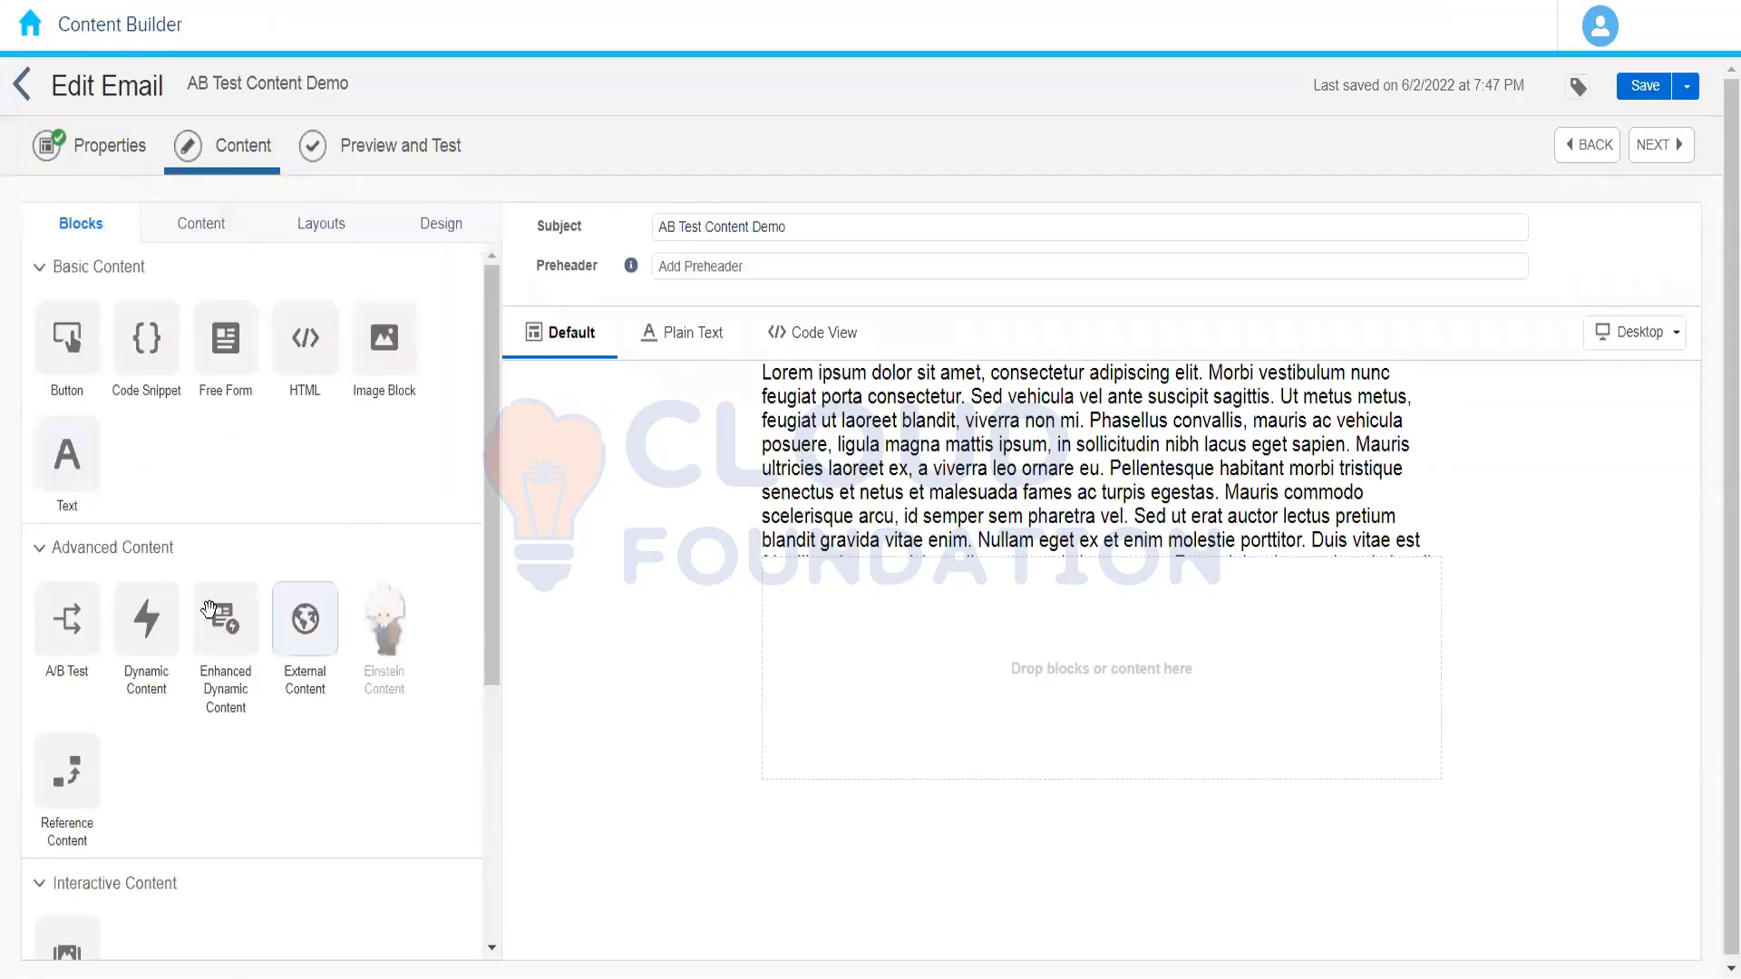
# Place an A/B Test block below the text block and assign Text Block Demo as its Content A.
pyautogui.moveTo(70, 617); pyautogui.dragTo(999, 610)
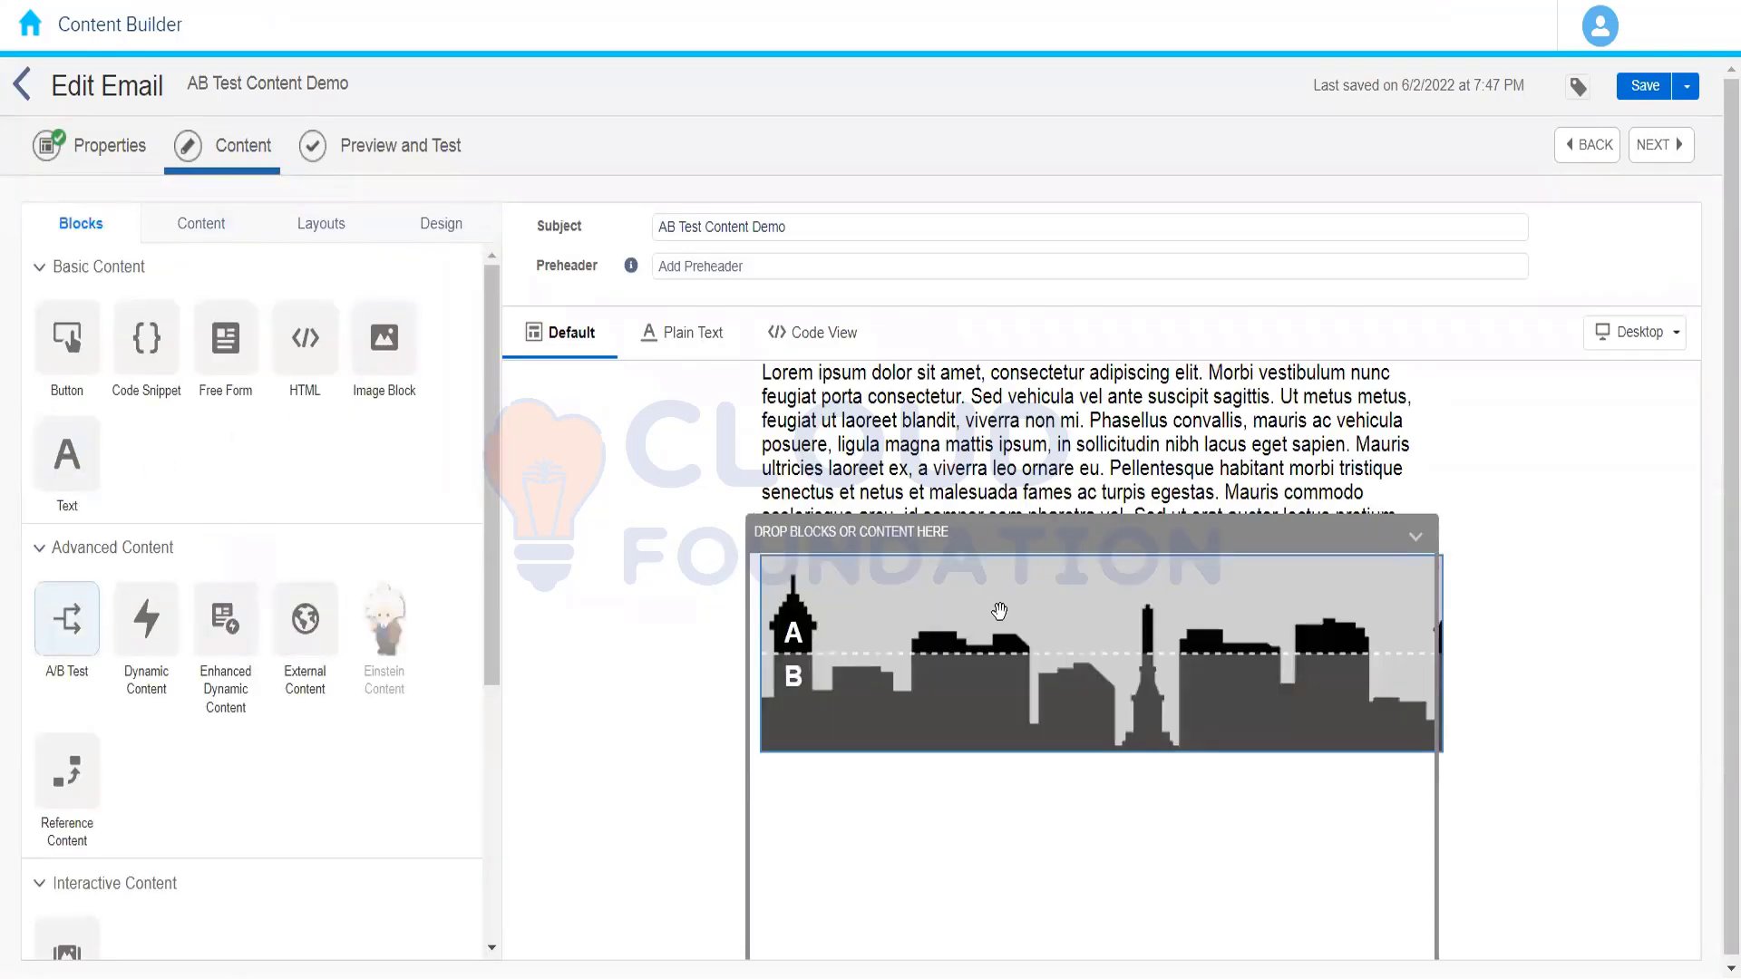
pyautogui.click(982, 714)
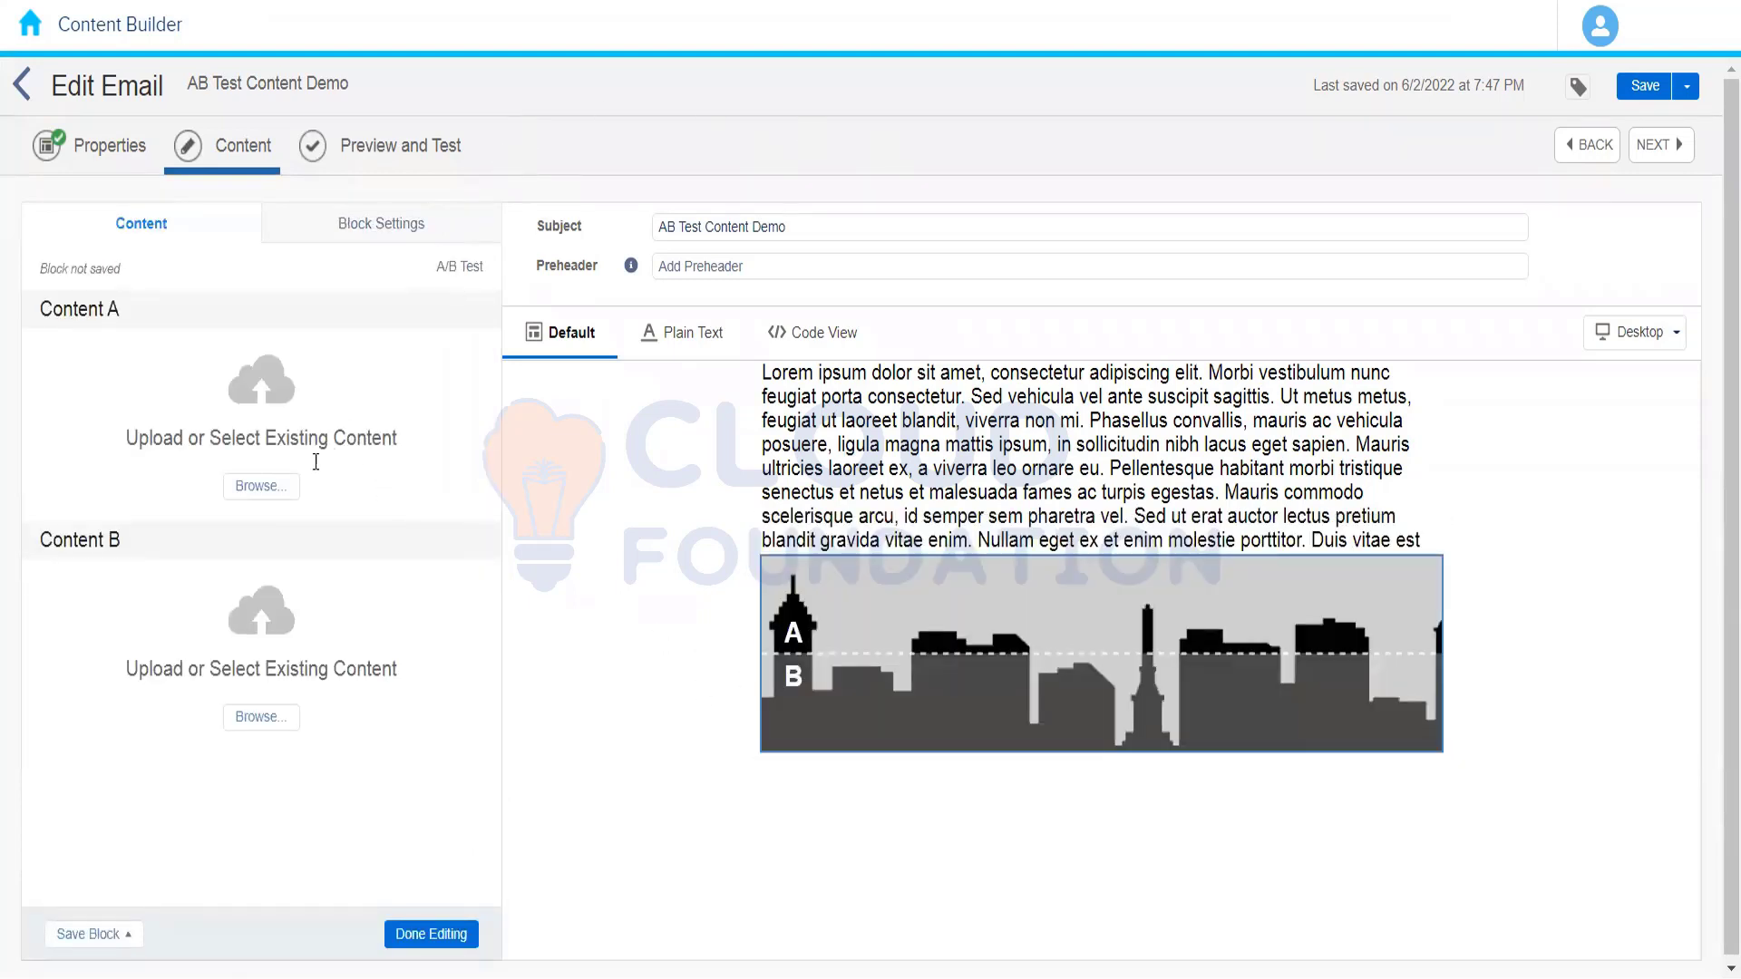
pyautogui.click(263, 488)
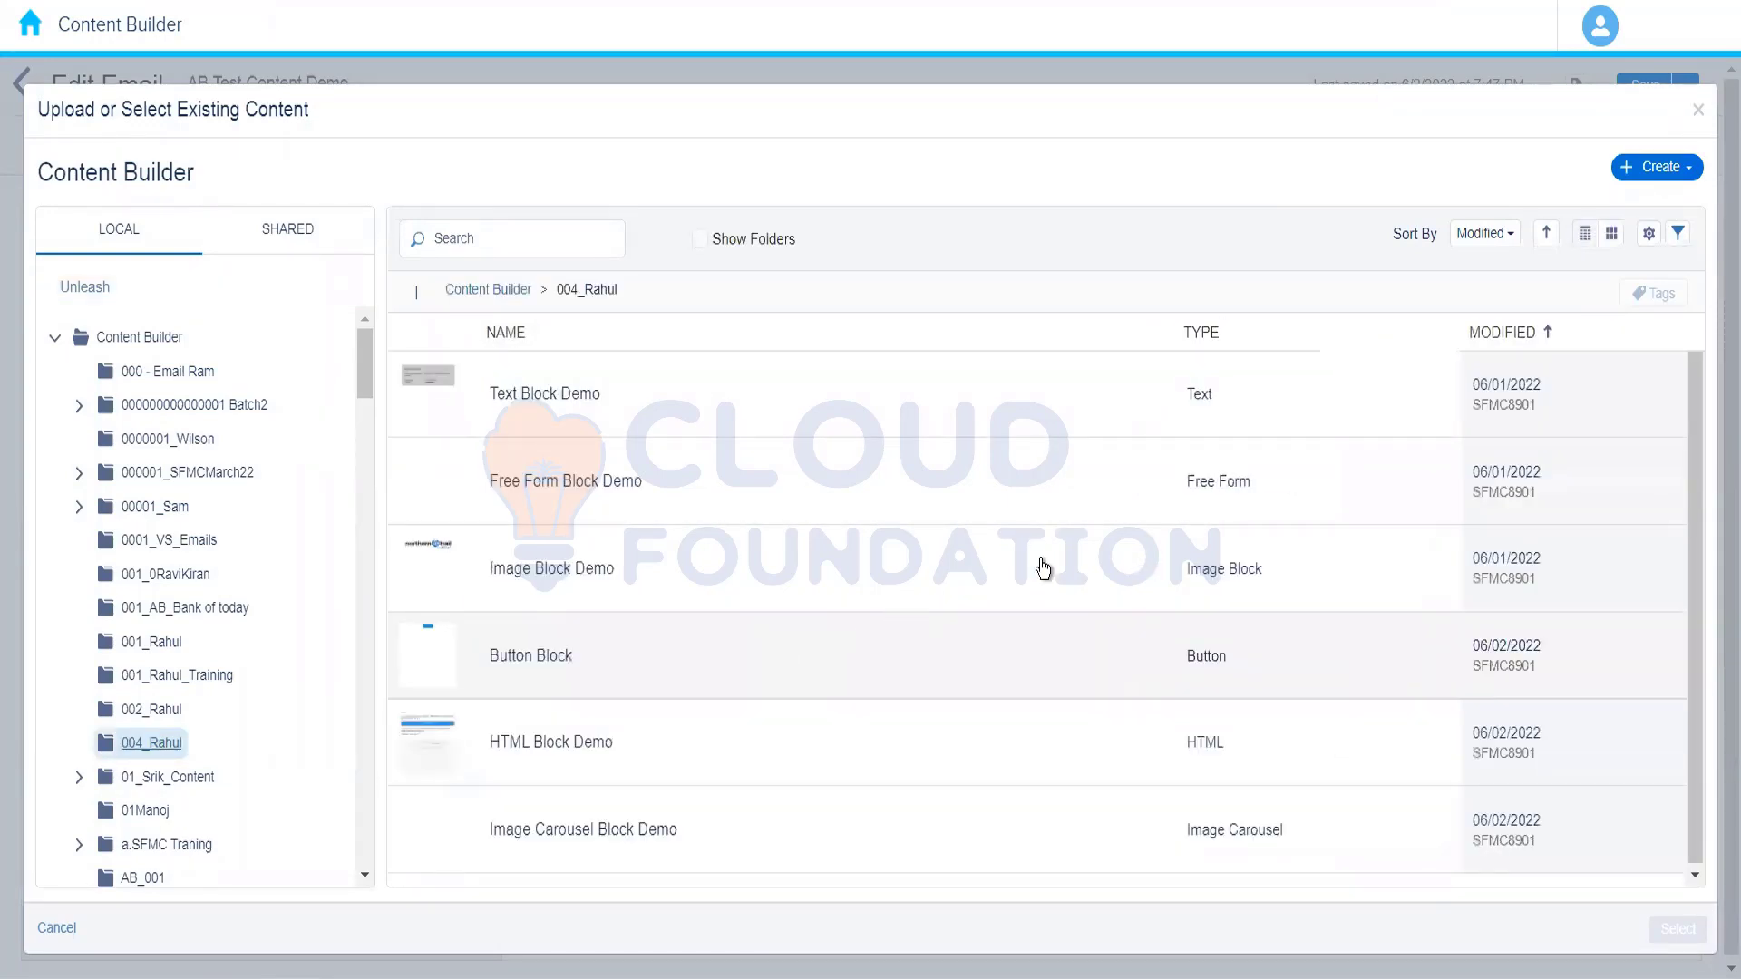
pyautogui.click(1000, 406)
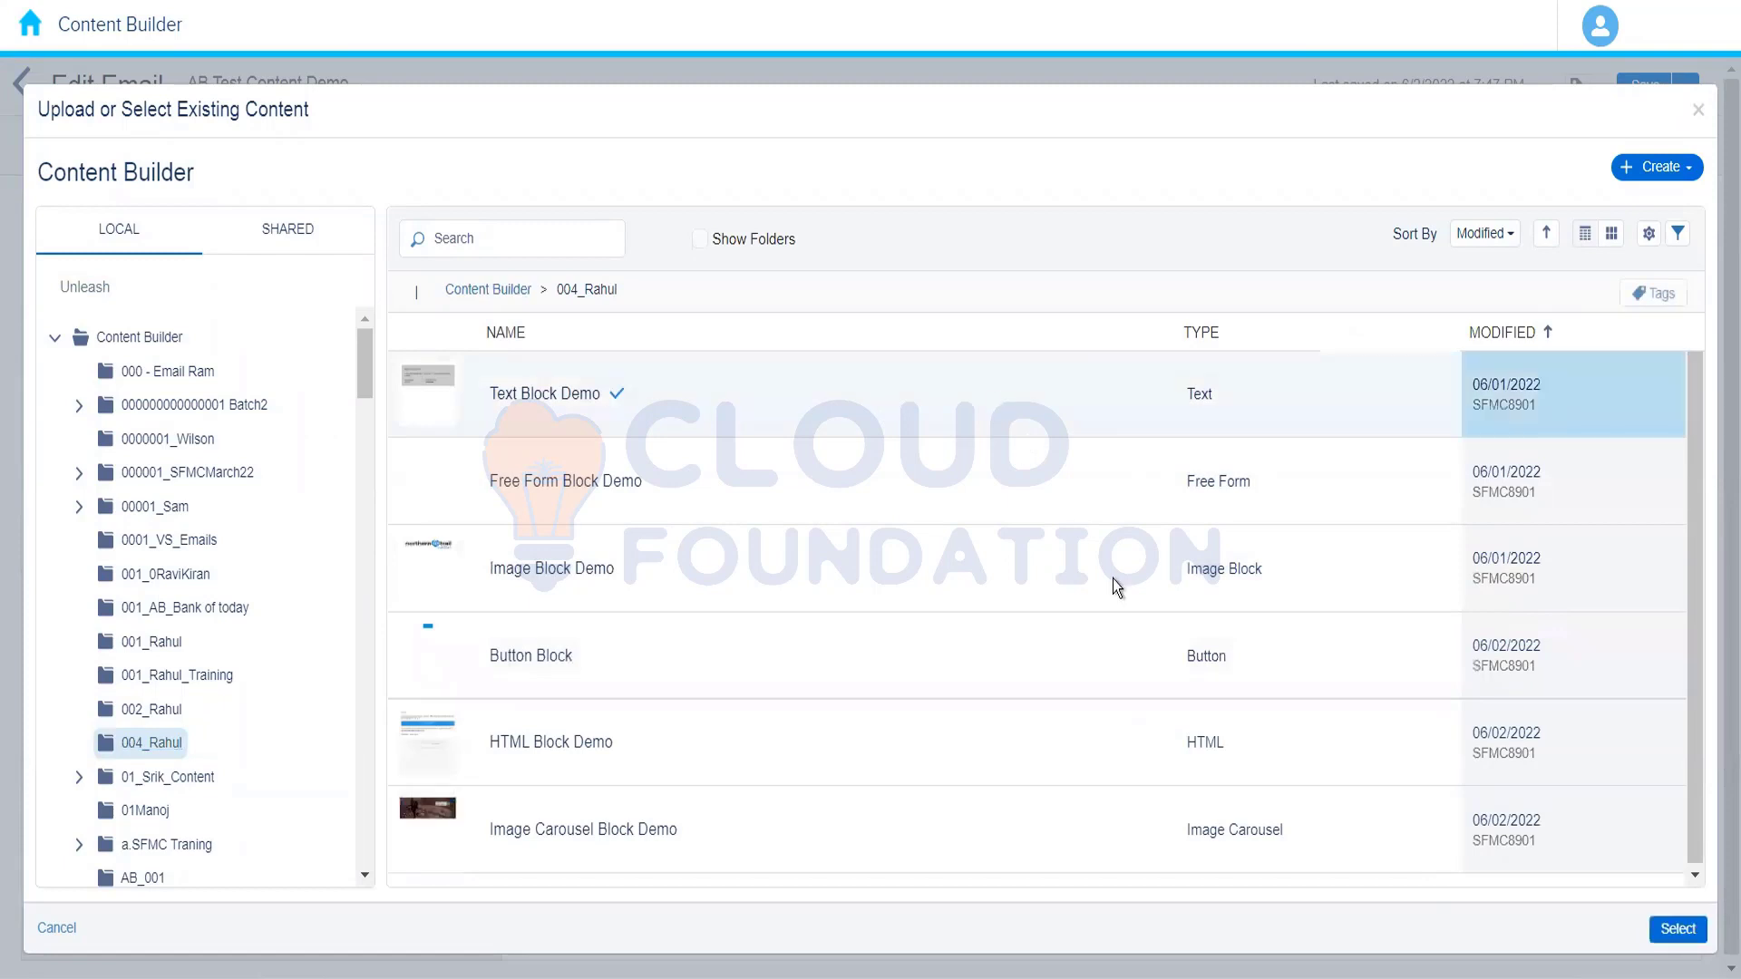
pyautogui.click(1687, 940)
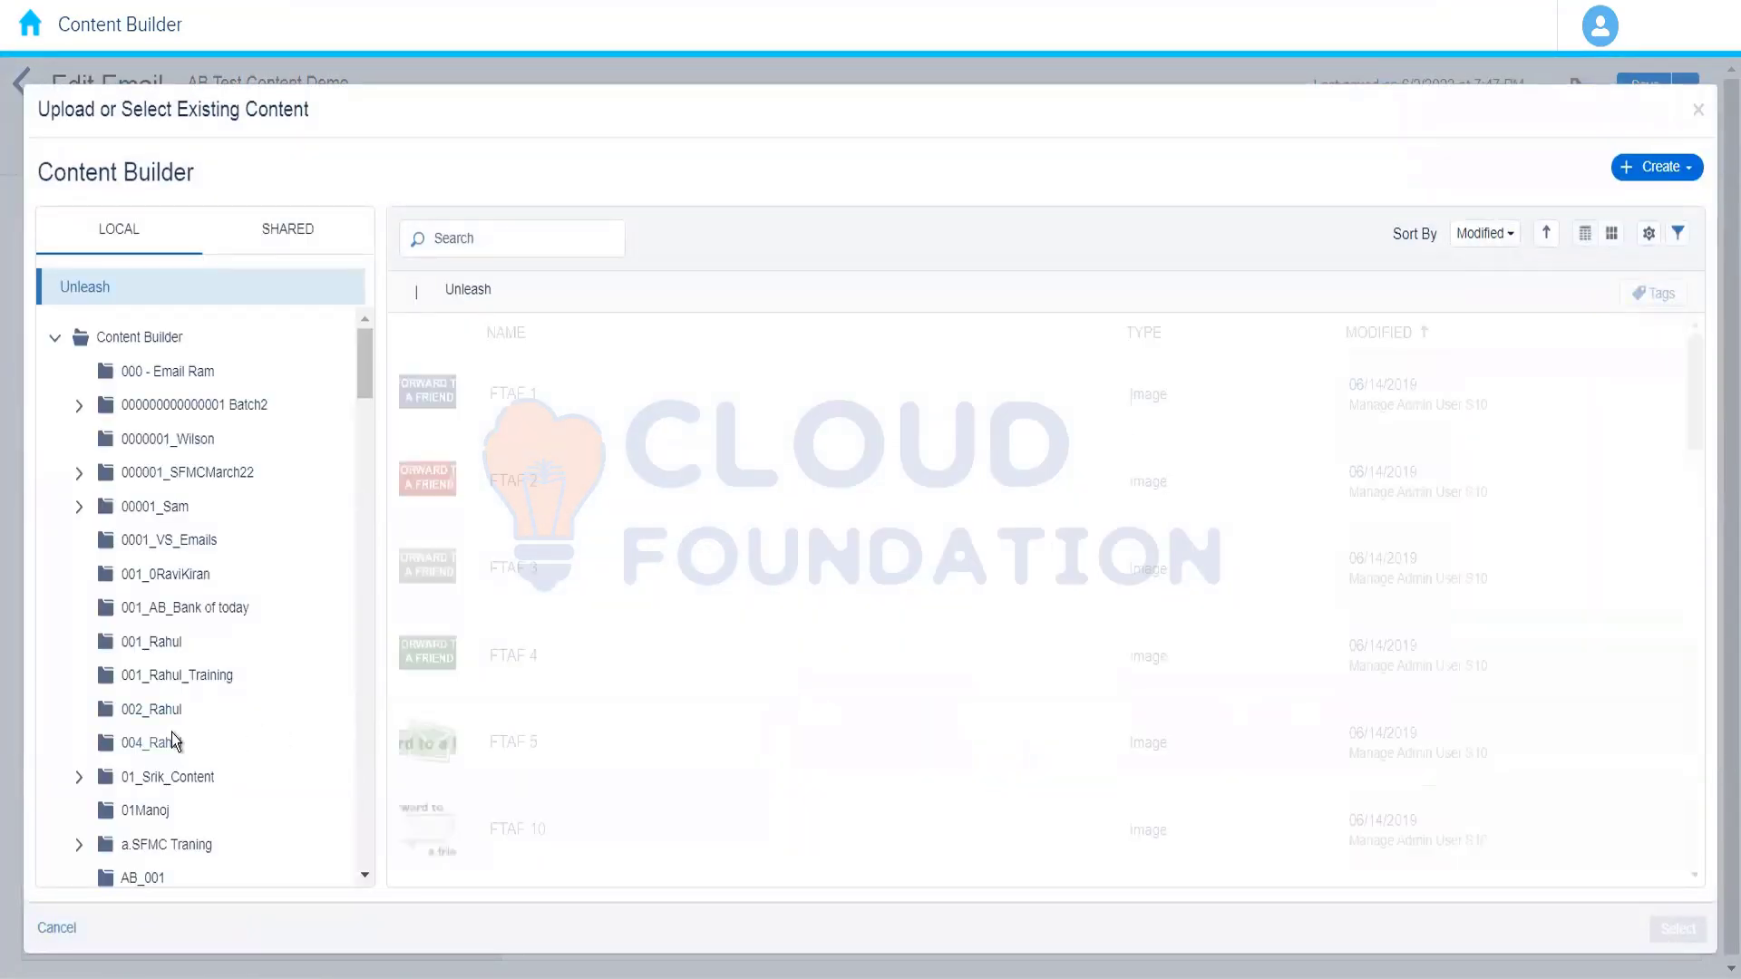
# Assign HTML Block Demo from the 004 personal folder as Content B and preview both variants in the email.
pyautogui.click(164, 743)
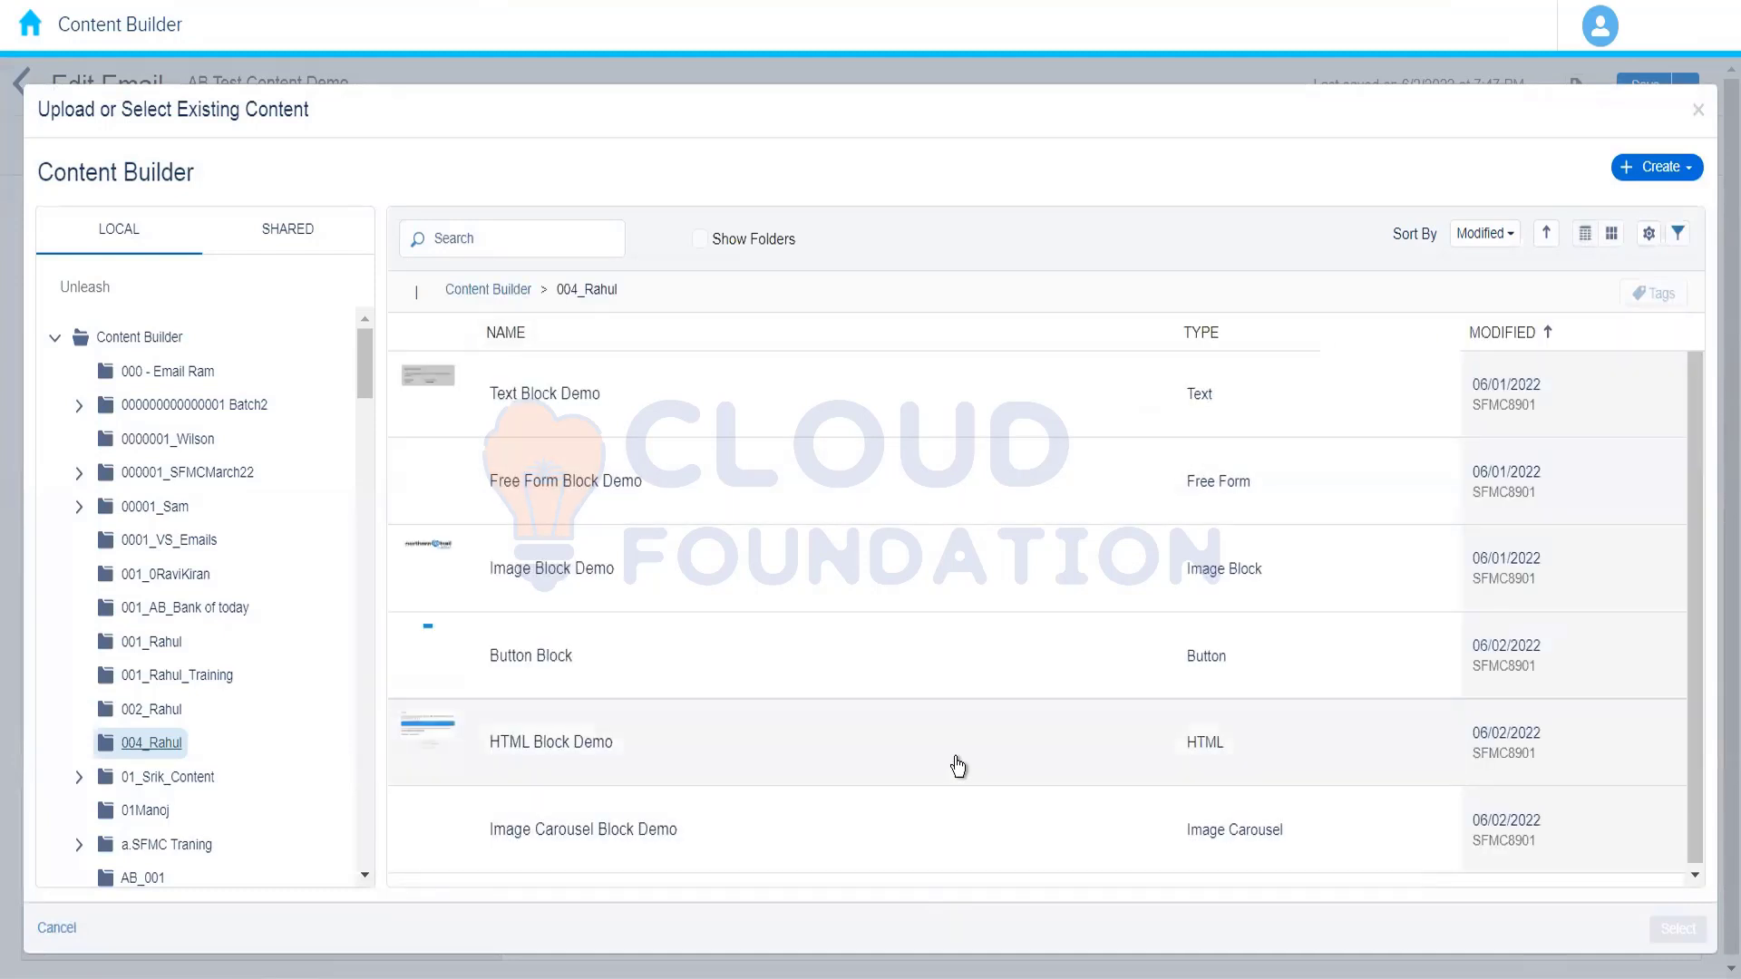
pyautogui.click(957, 766)
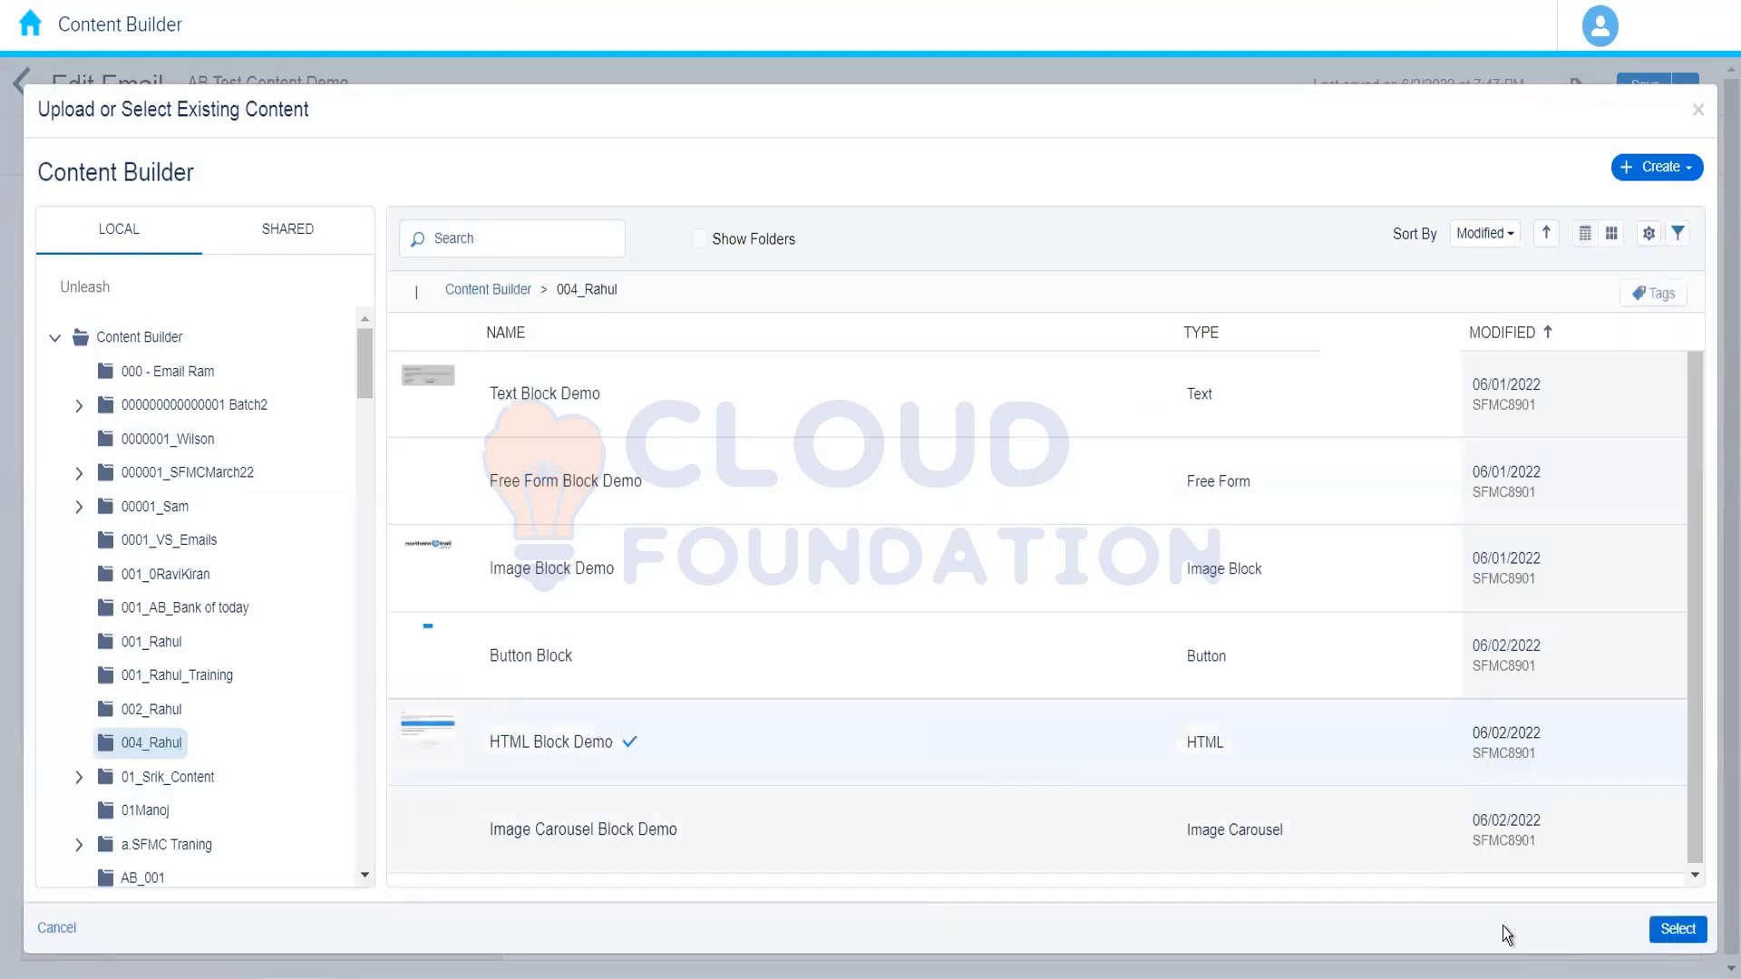
pyautogui.click(1678, 930)
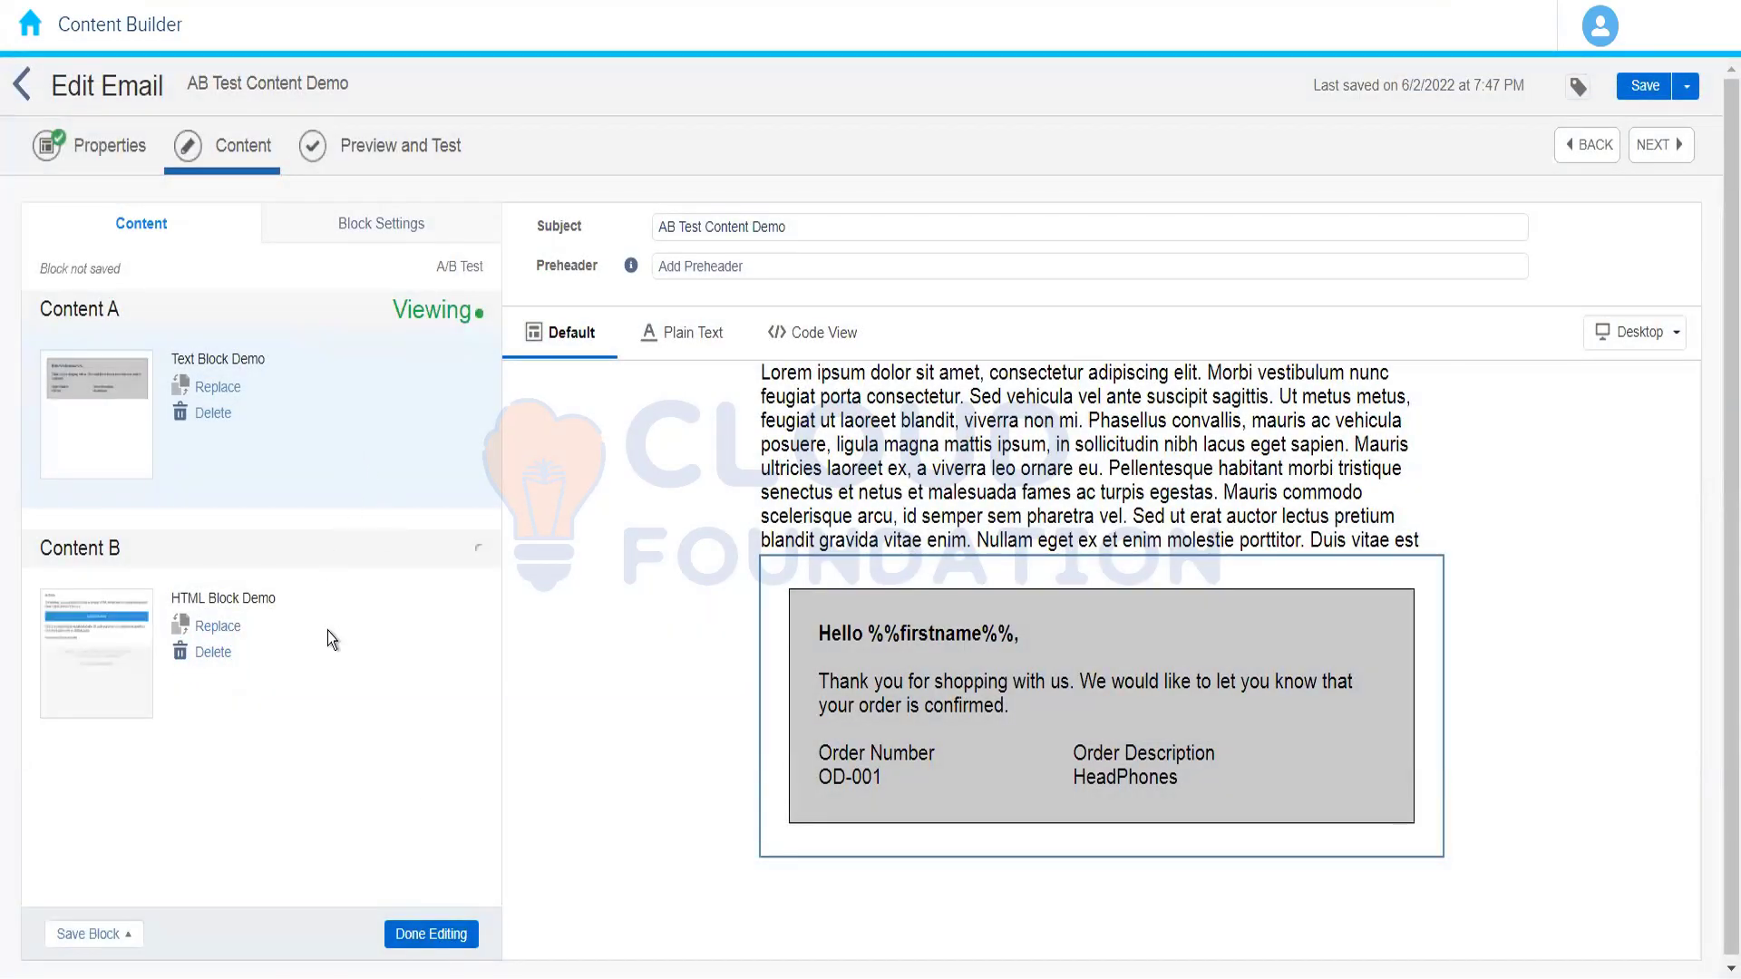
pyautogui.click(328, 633)
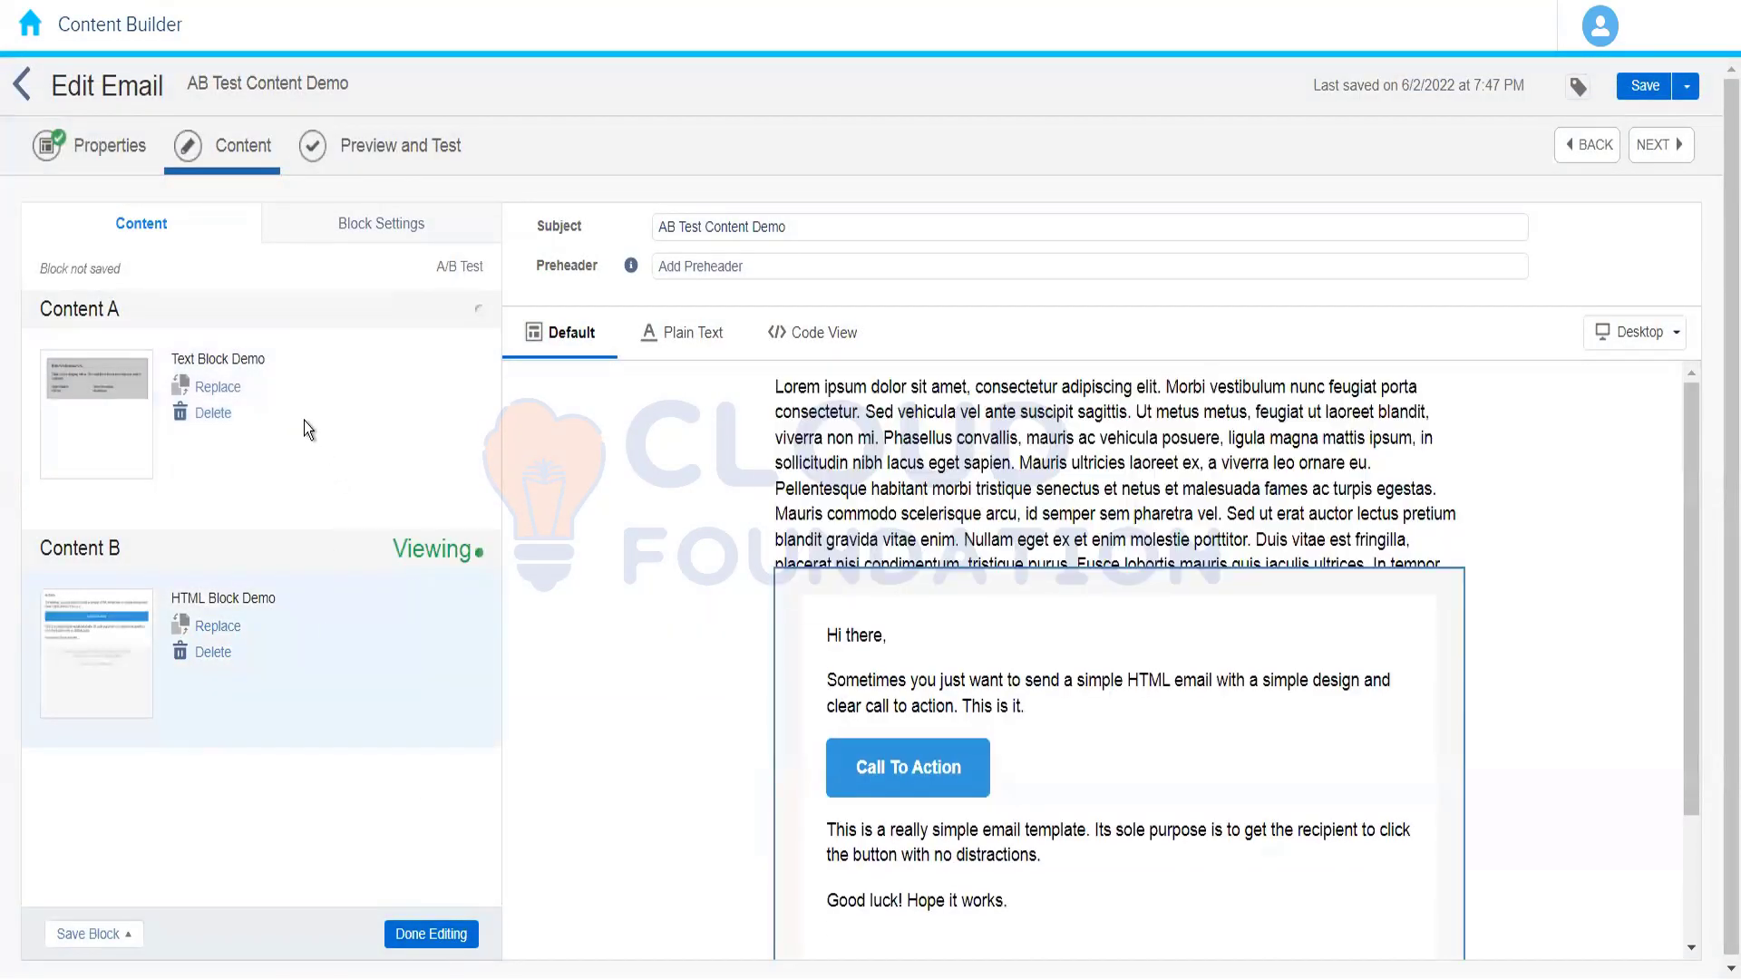
pyautogui.click(303, 421)
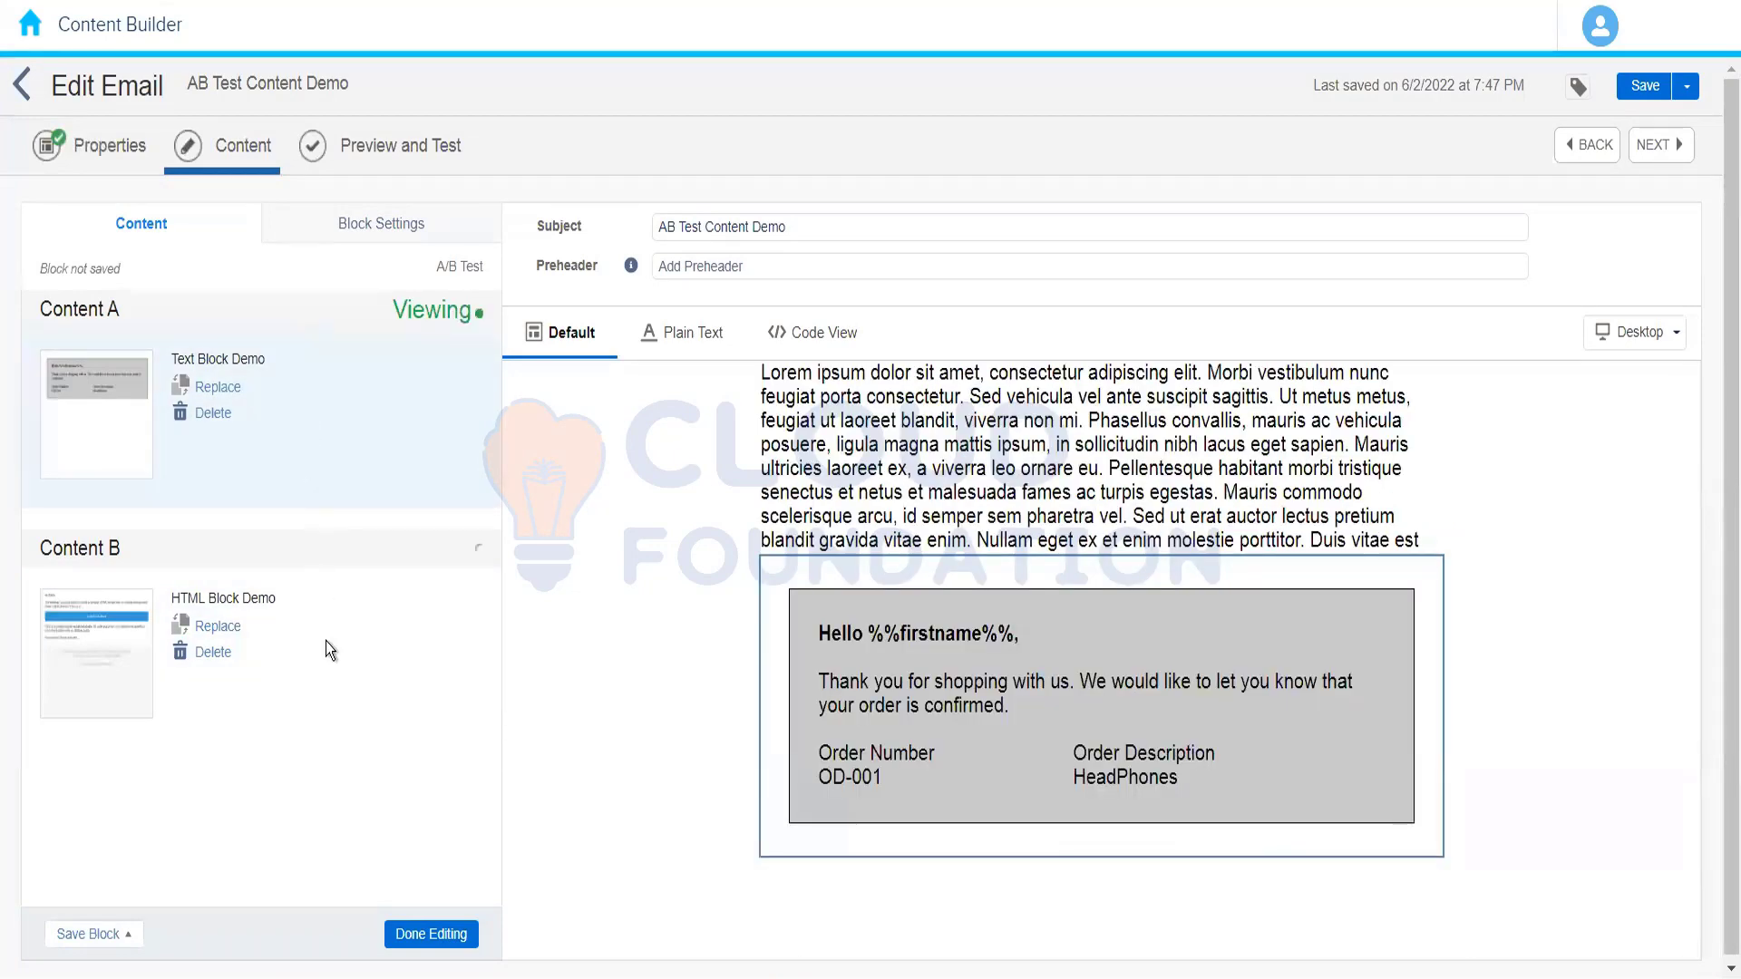
# Finish editing the A/B Test block with its two content variants and save the AB Test Content Demo email.
pyautogui.click(362, 706)
pyautogui.click(431, 934)
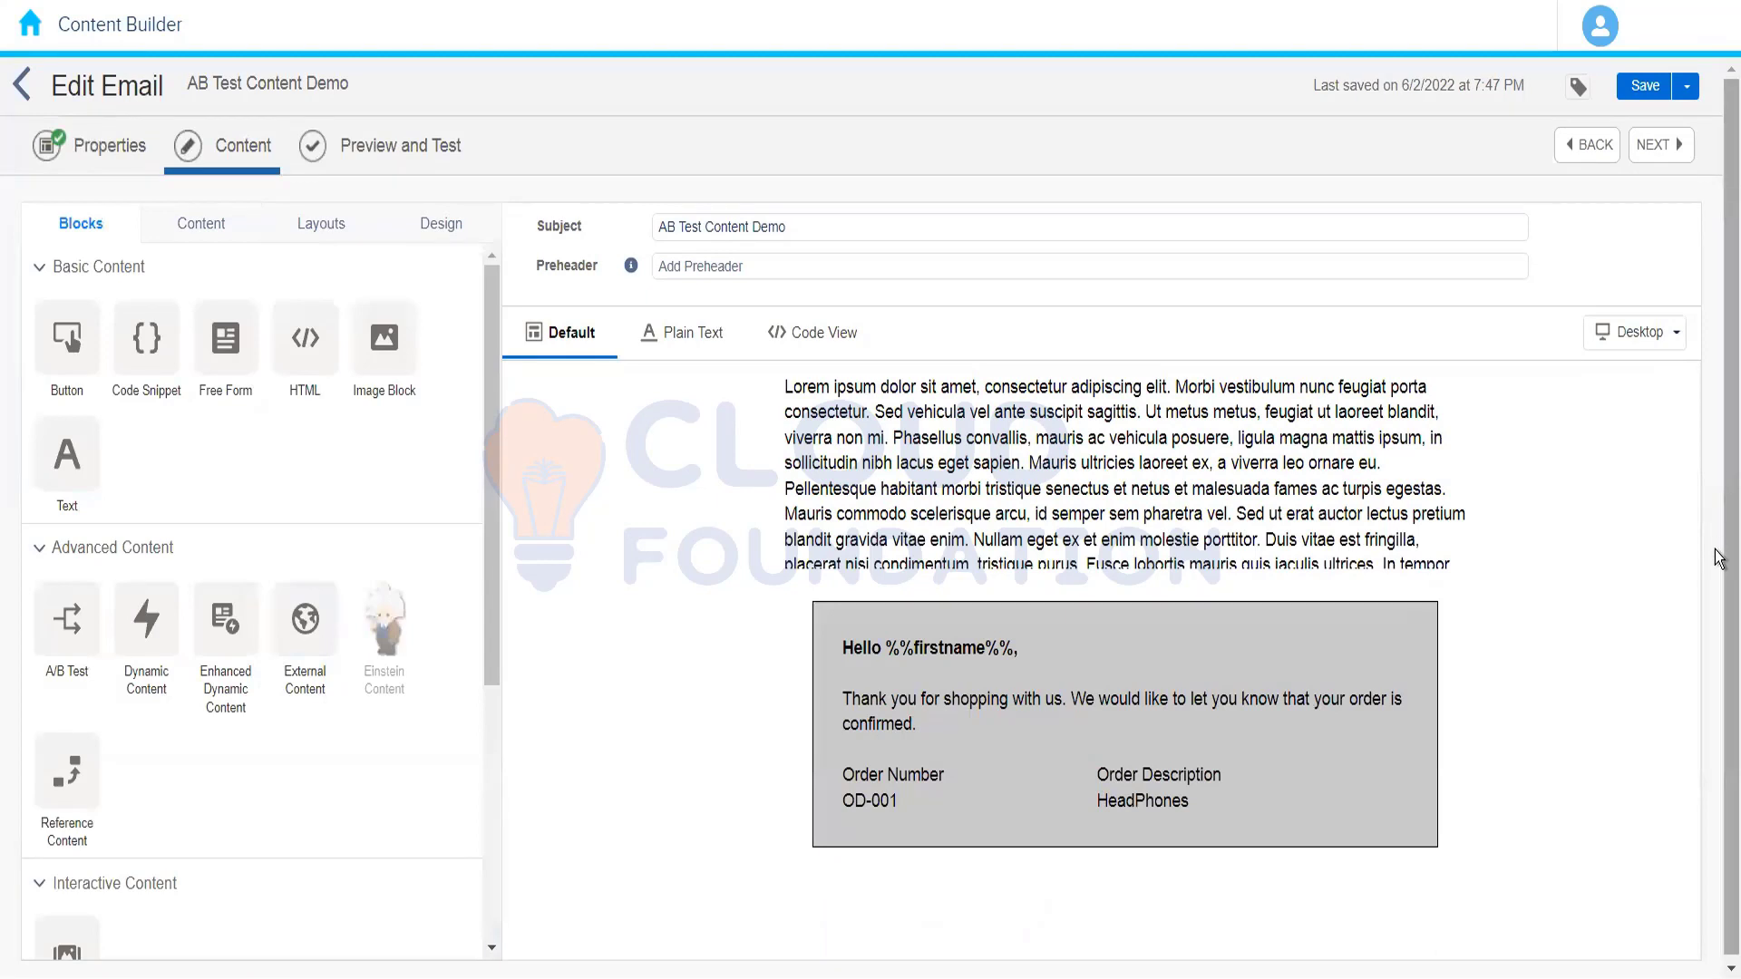
pyautogui.scroll(-1, 1719, 554)
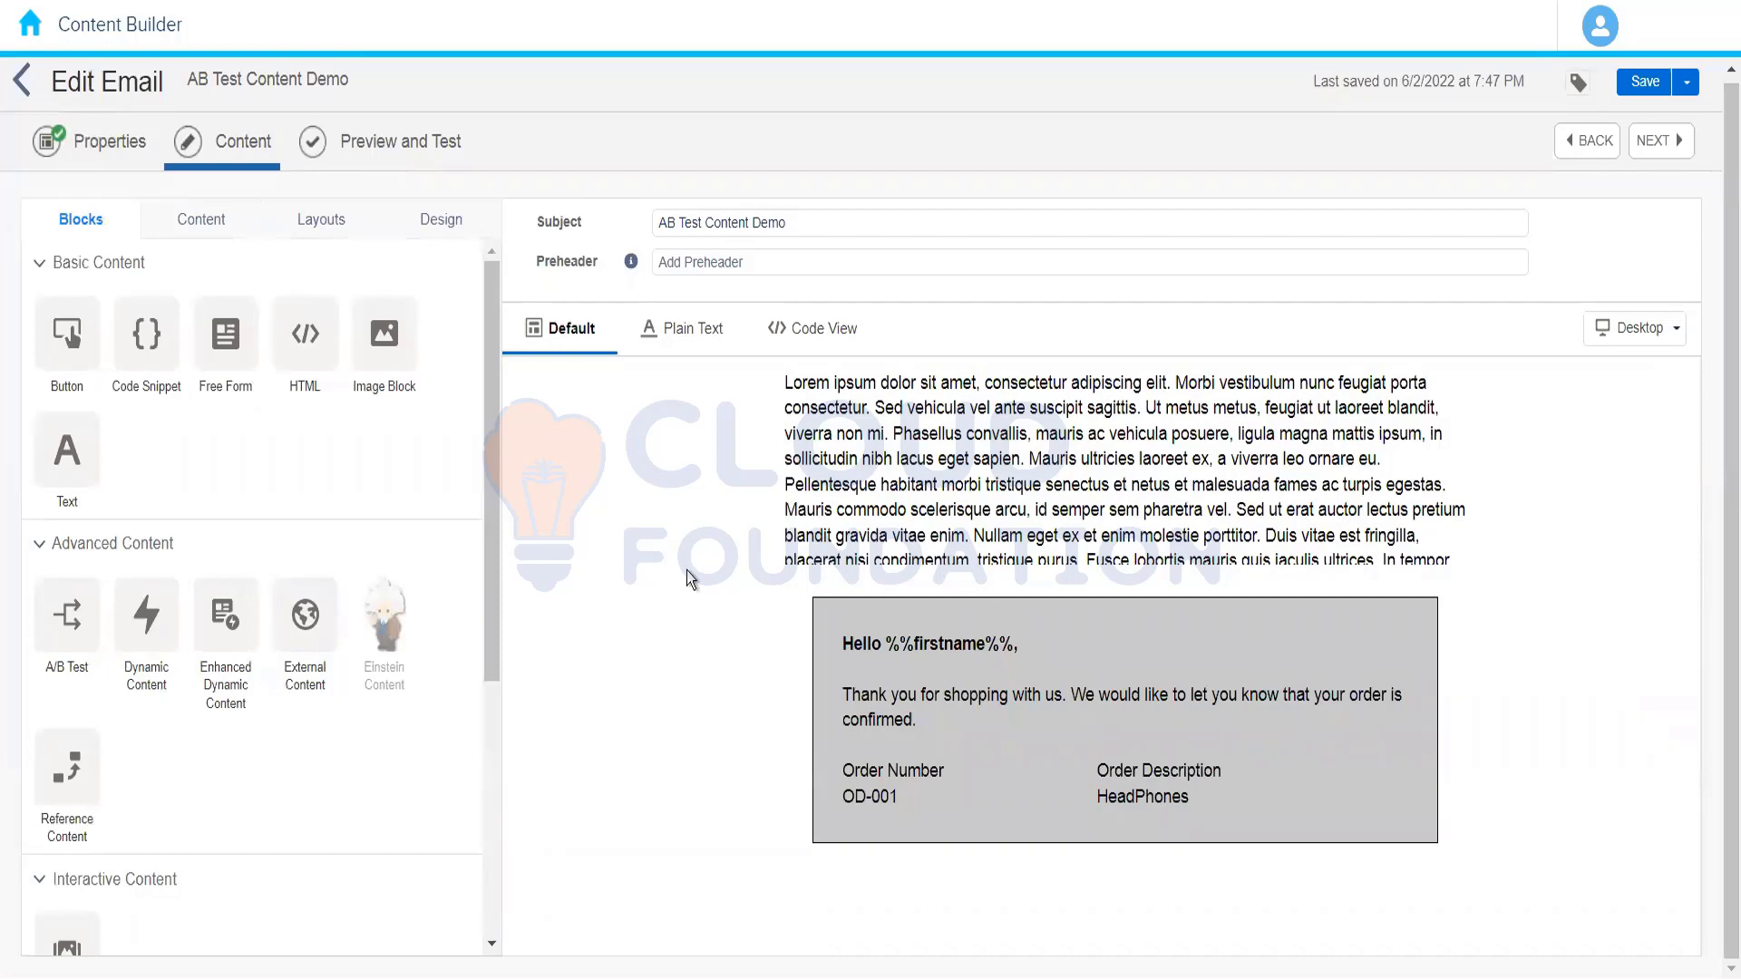
pyautogui.click(1643, 84)
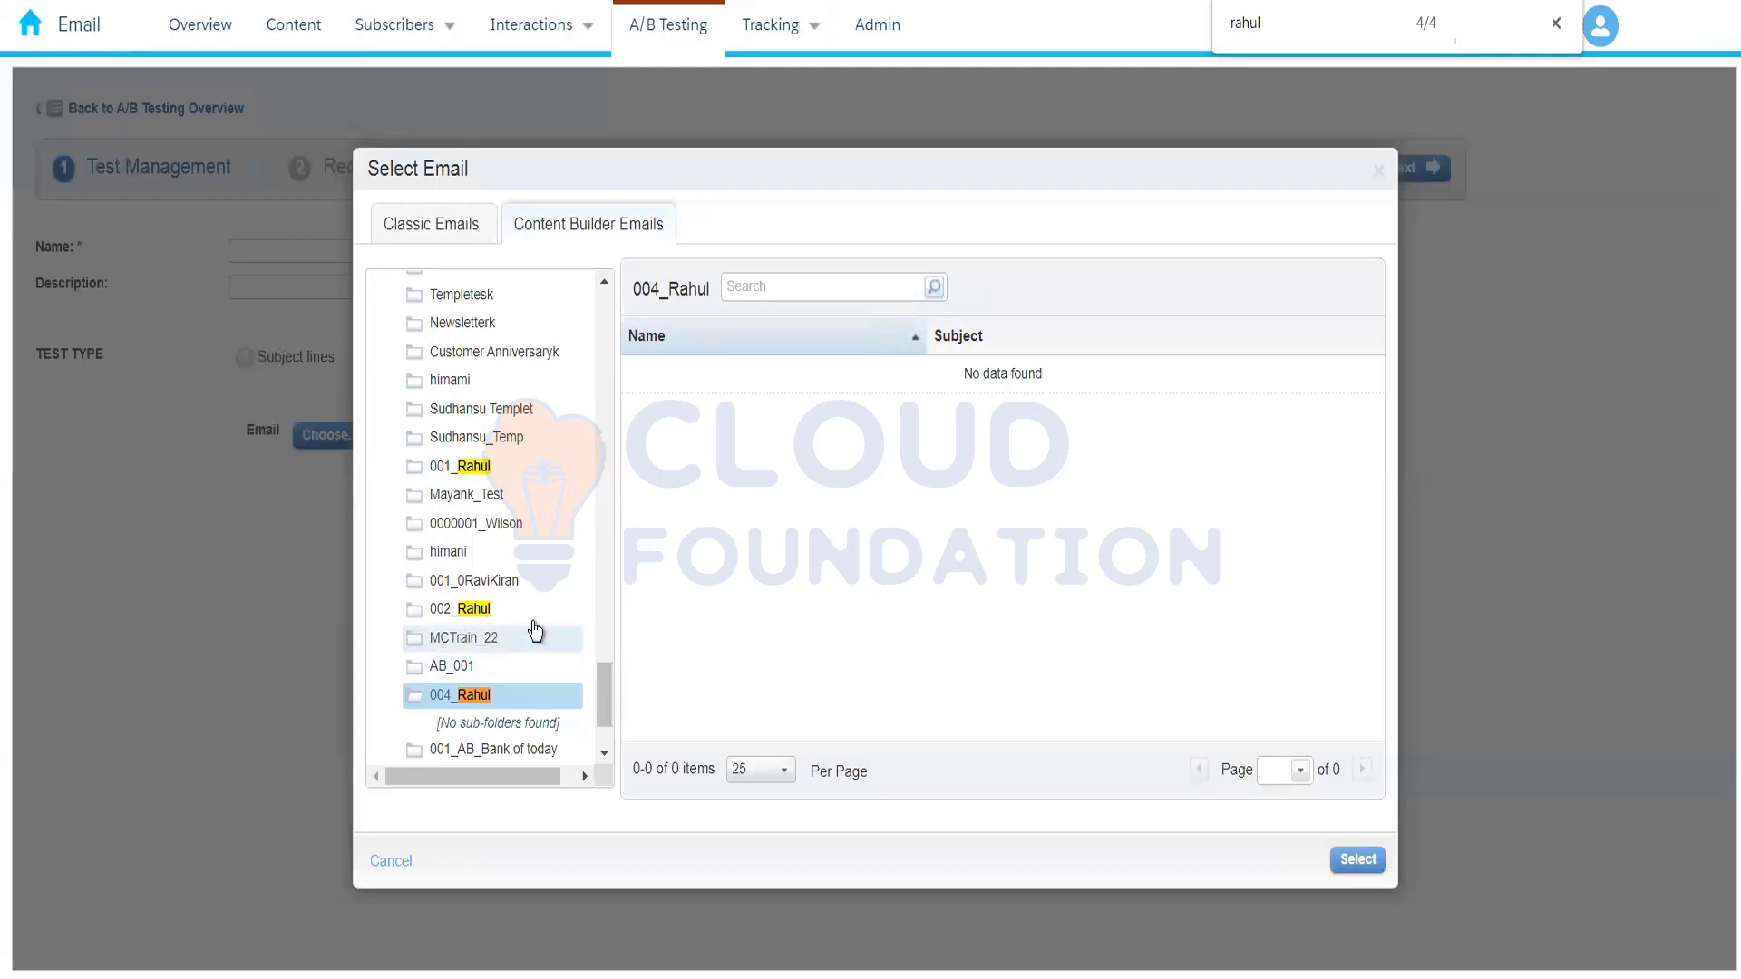
# In the Email Studio A/B test setup, choose AB Test Content Demo from the reloaded 004 personal folder and review its two content areas.
pyautogui.click(492, 639)
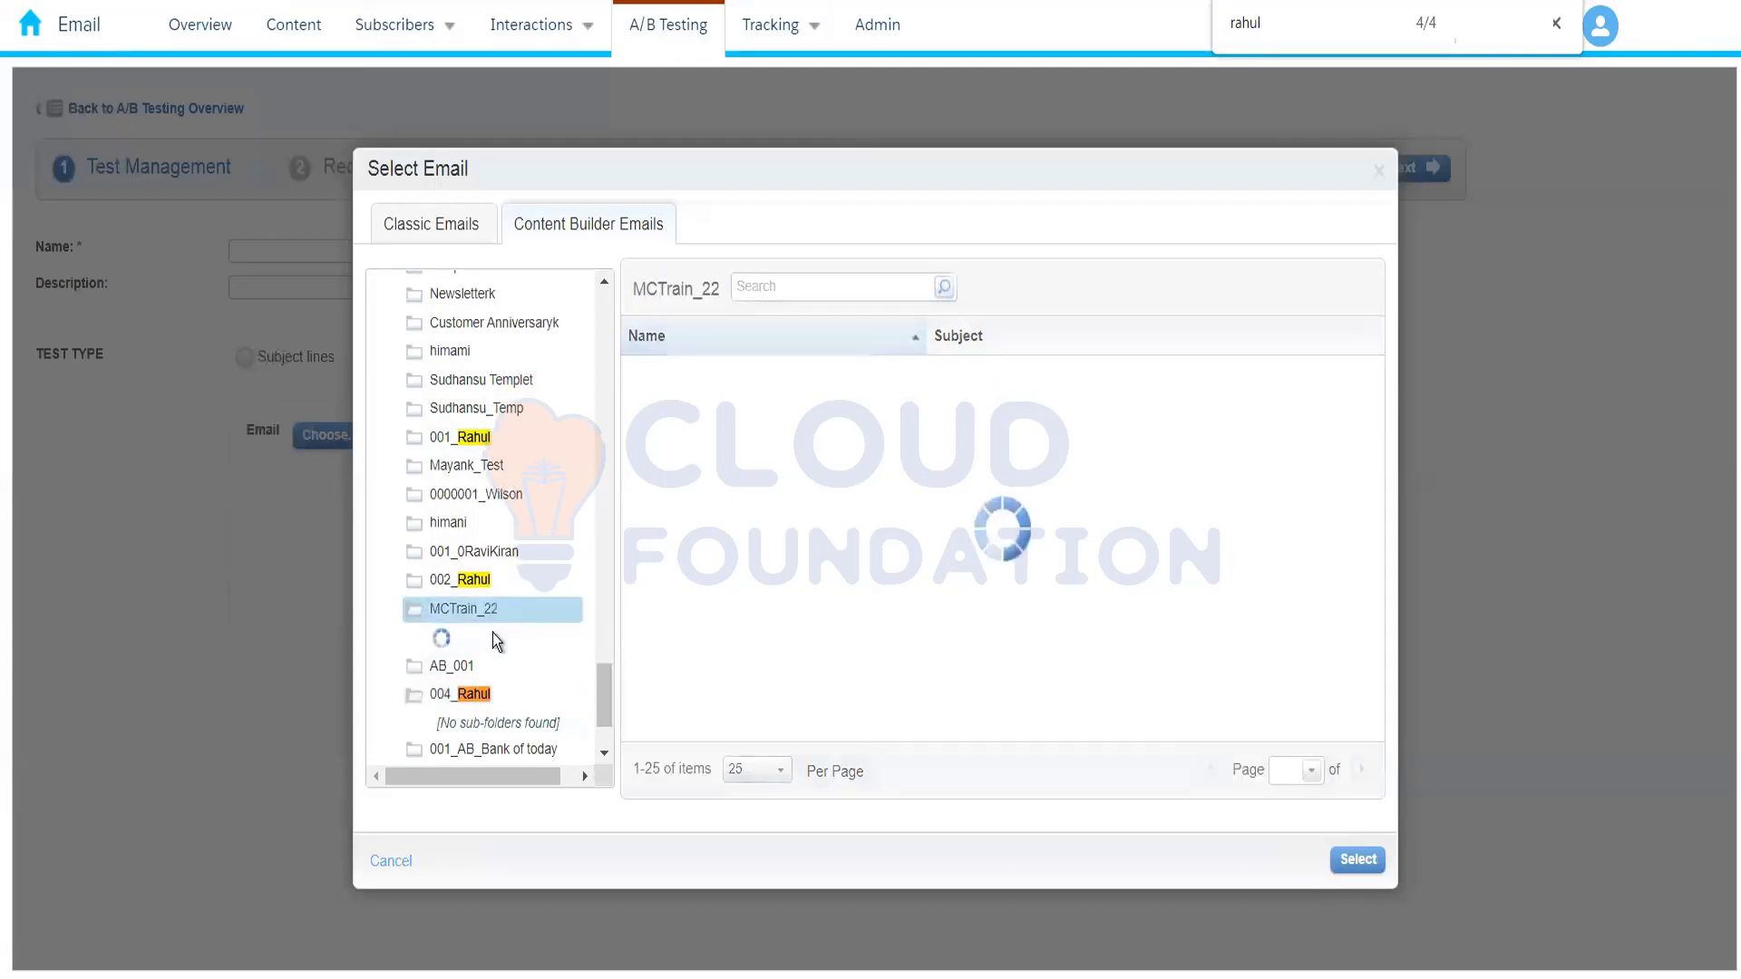
pyautogui.click(465, 696)
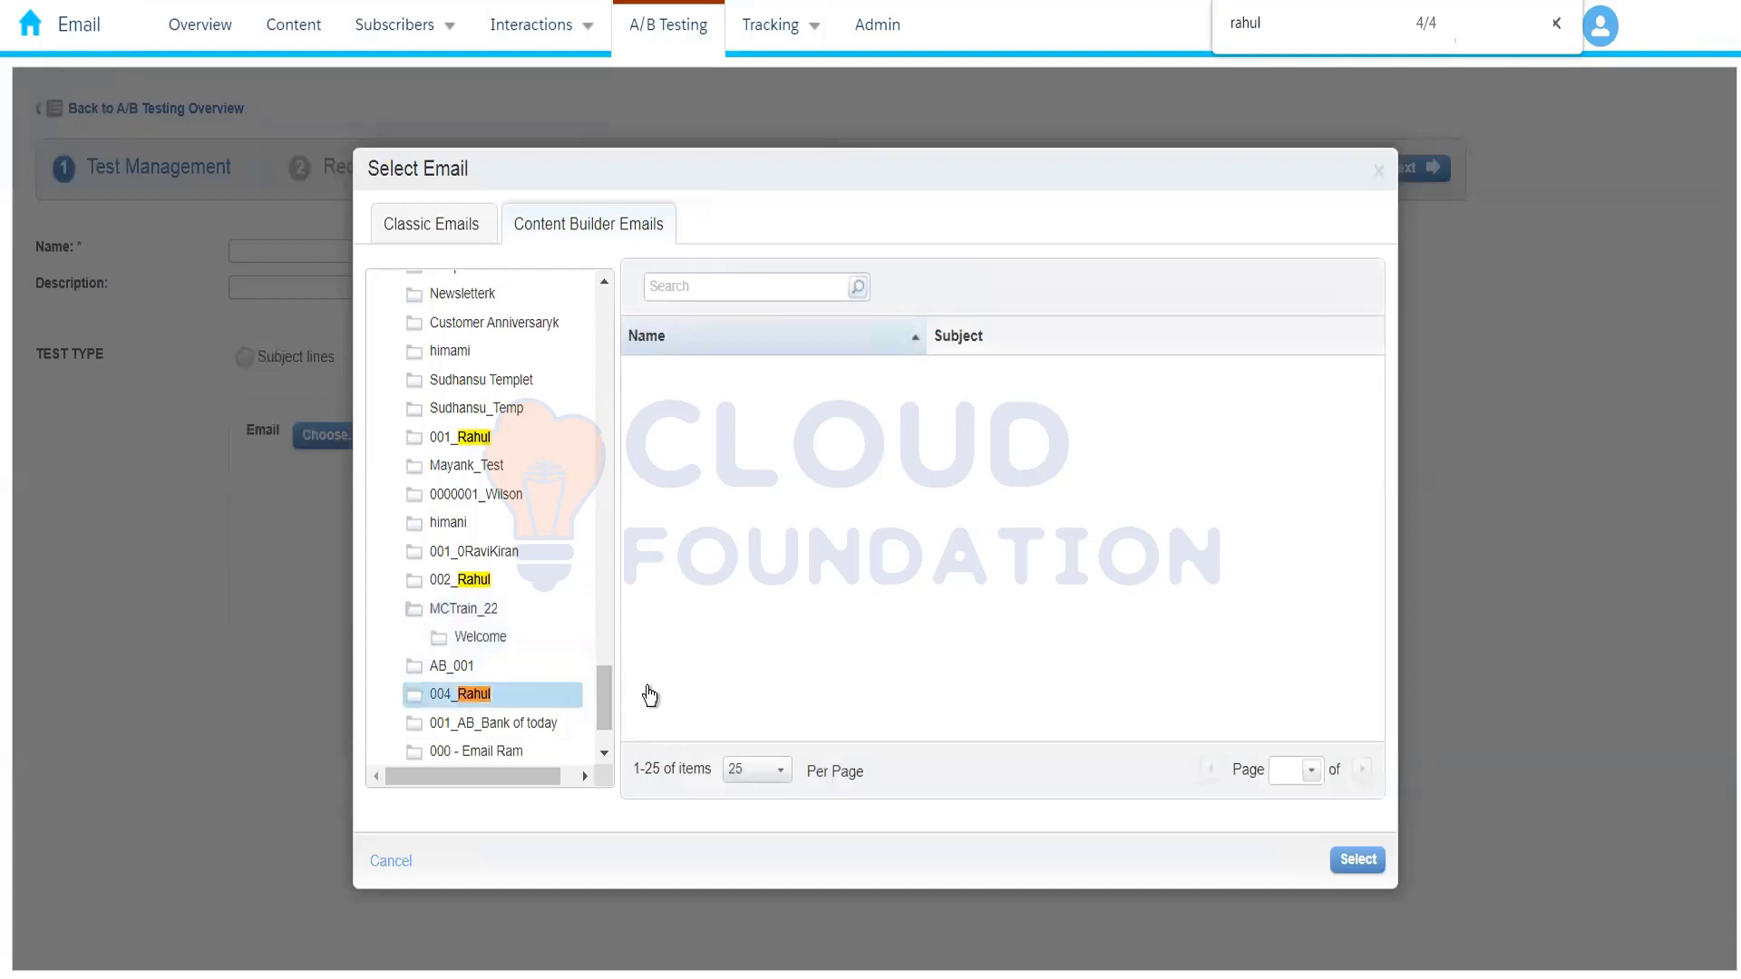
pyautogui.click(513, 733)
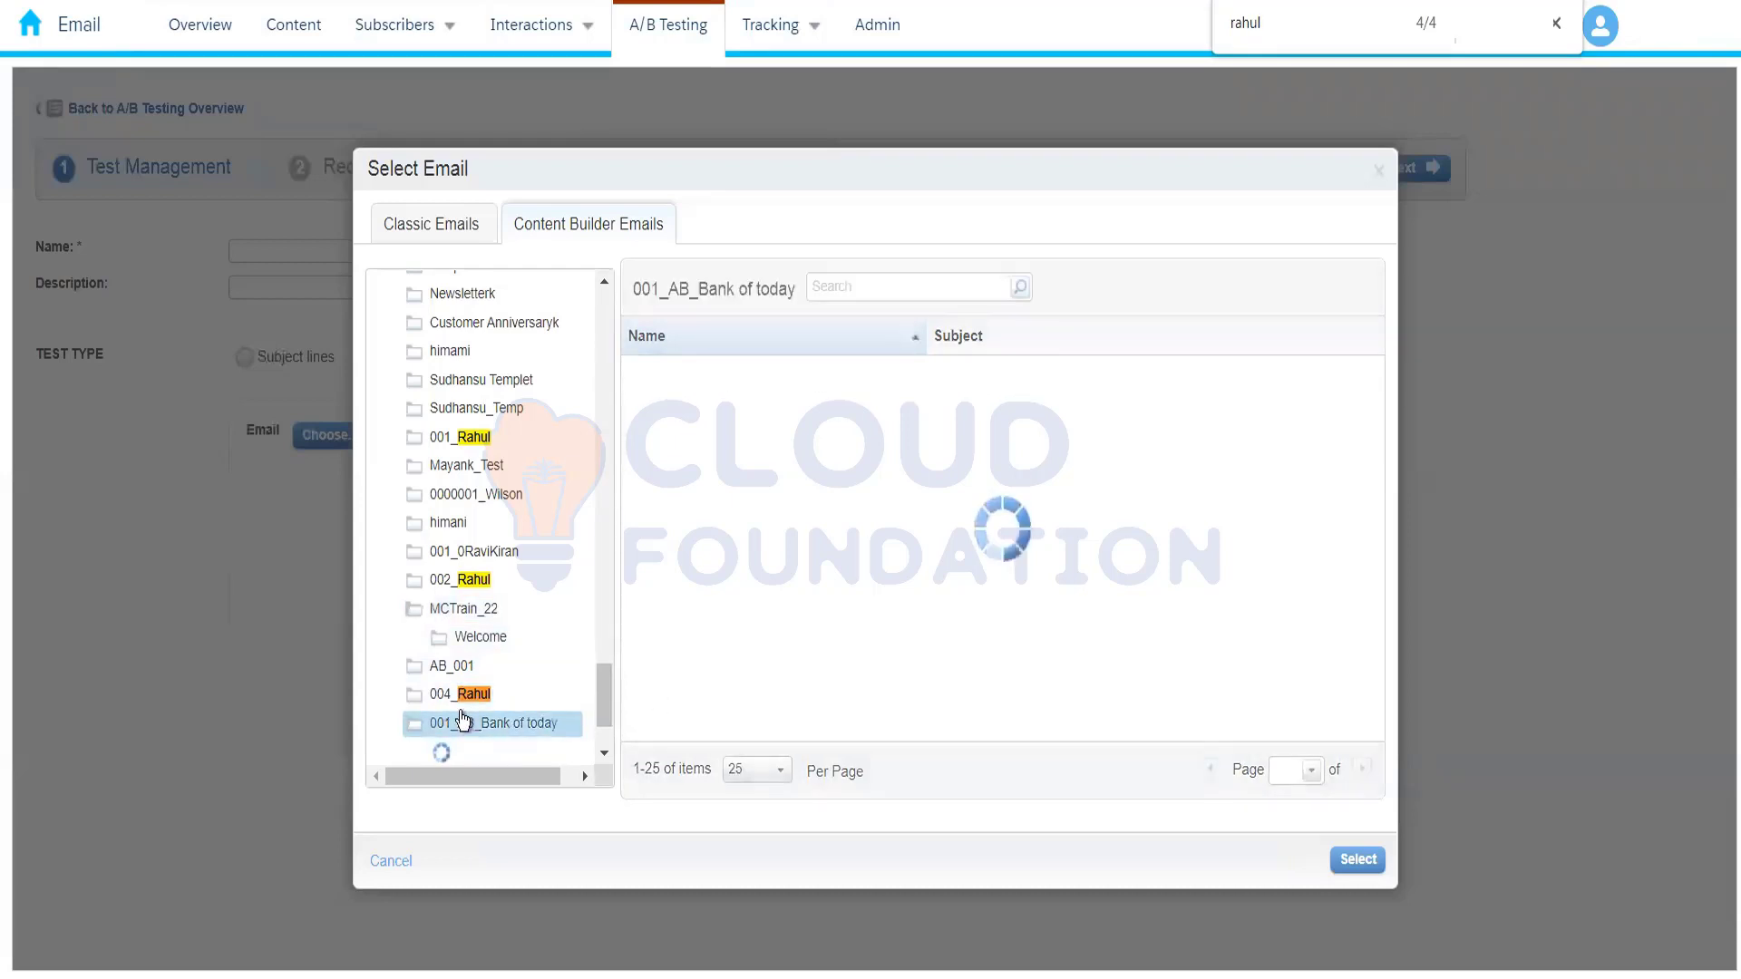
pyautogui.click(450, 699)
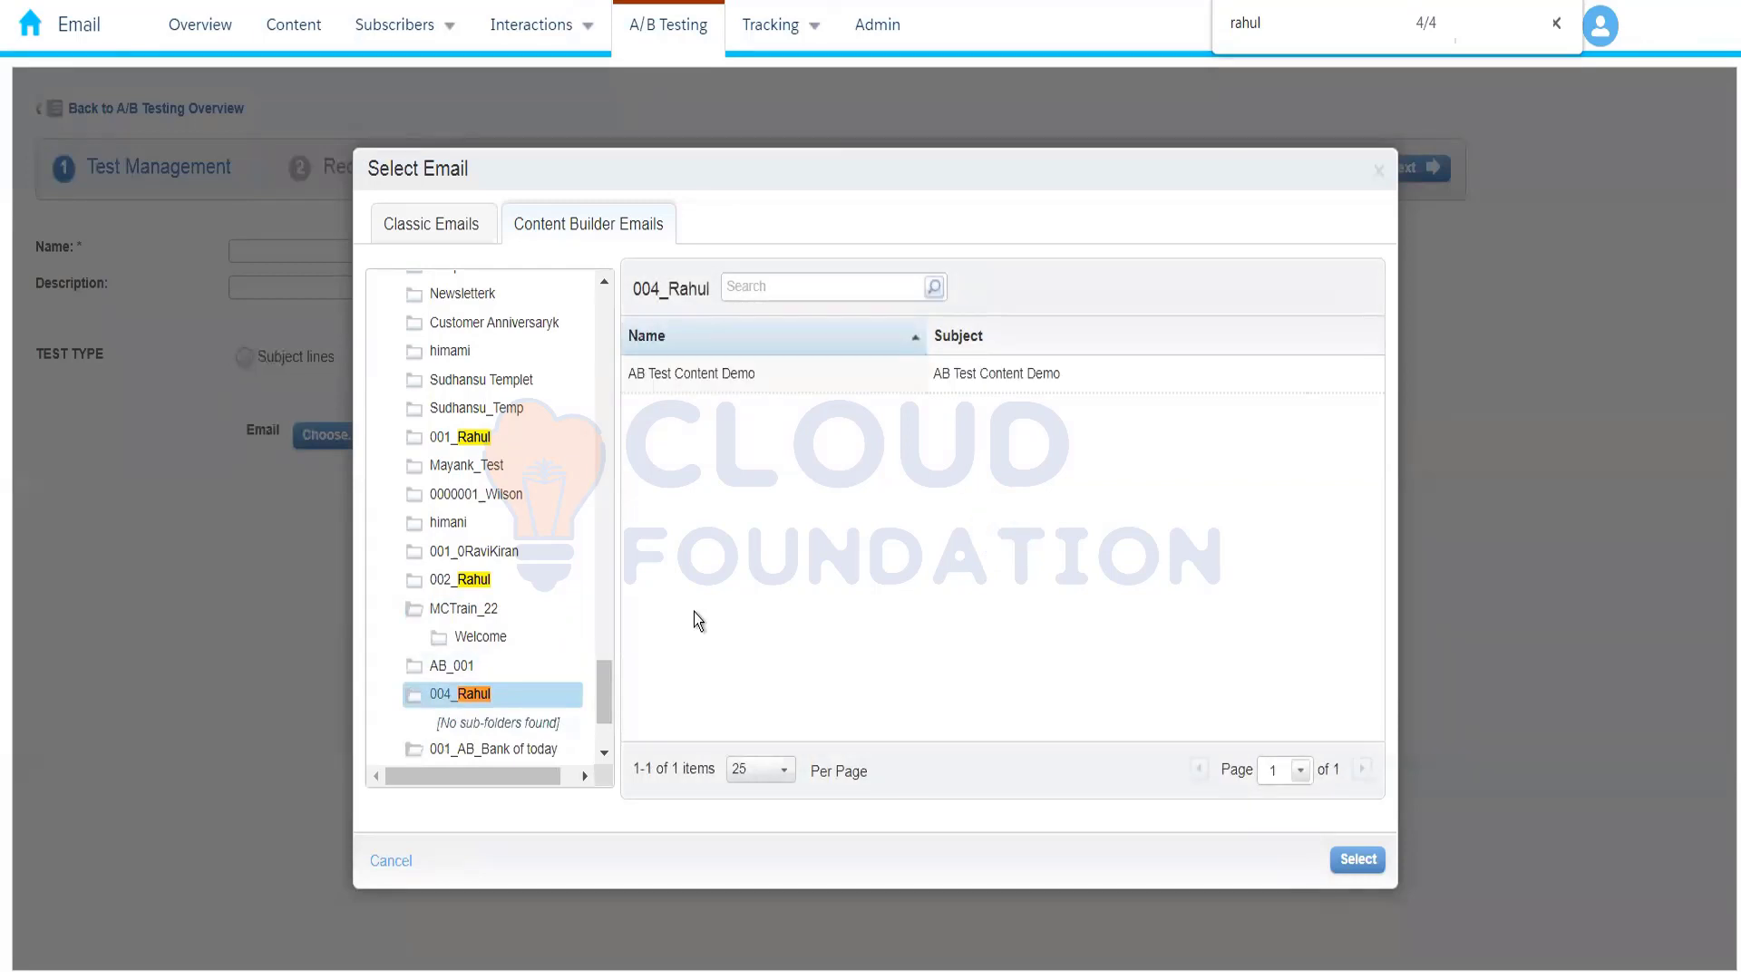
pyautogui.click(845, 388)
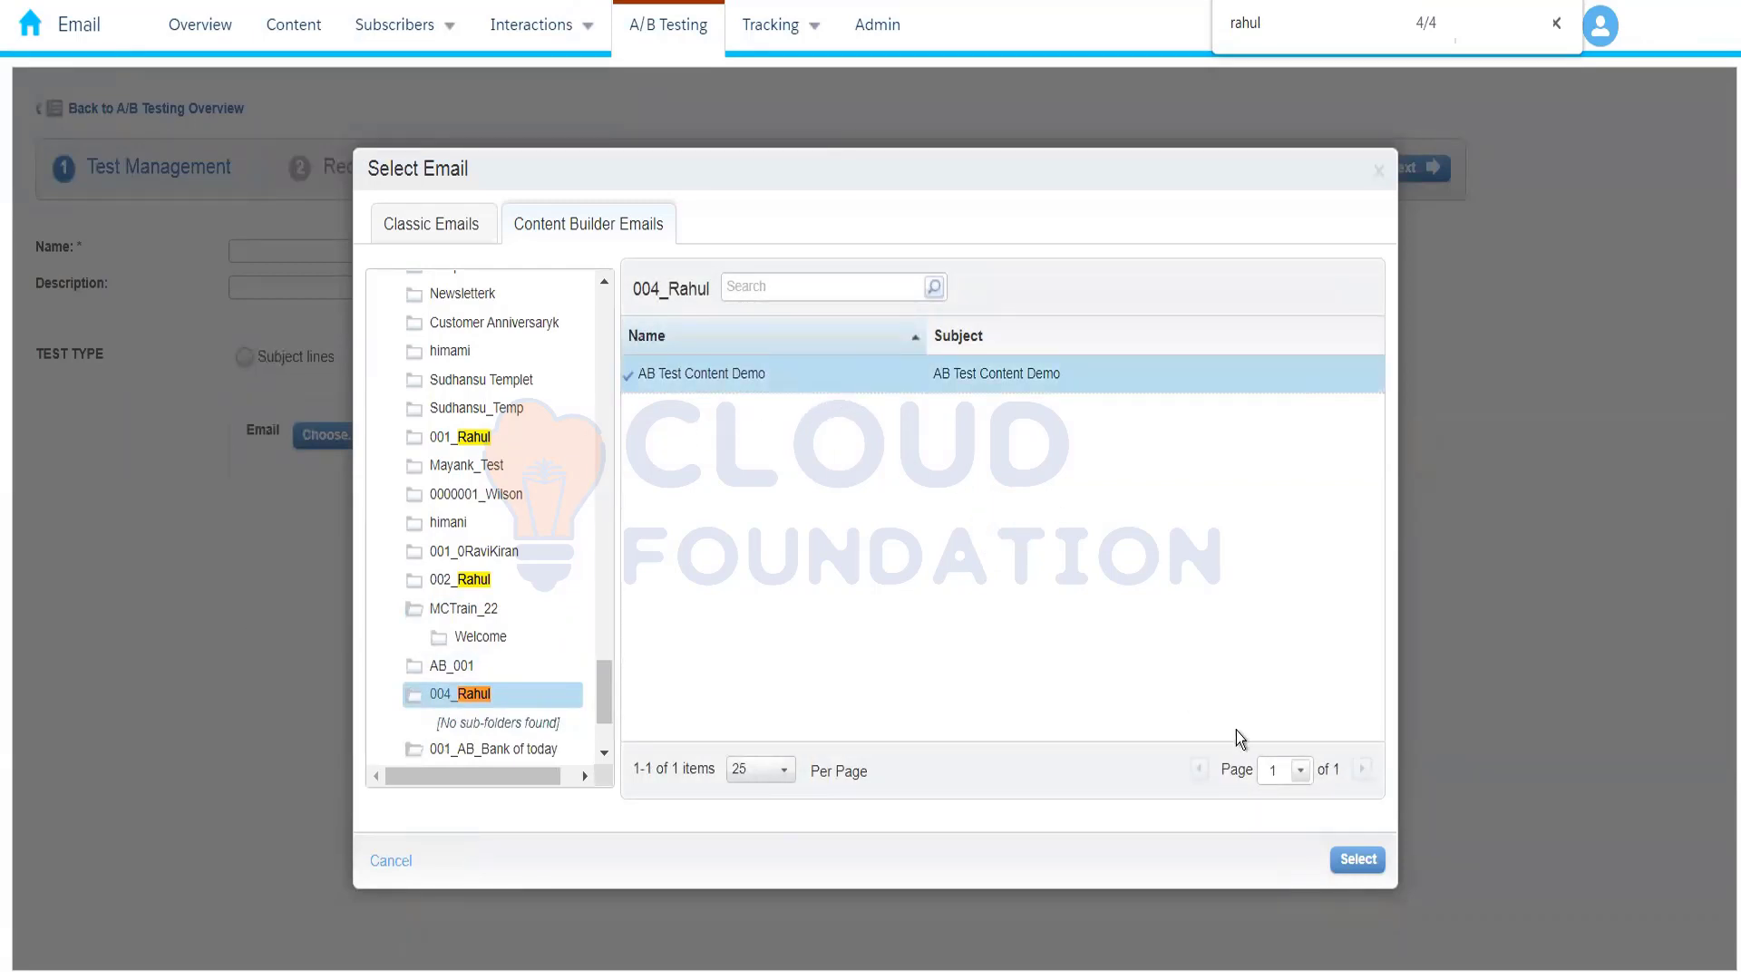
pyautogui.click(1346, 872)
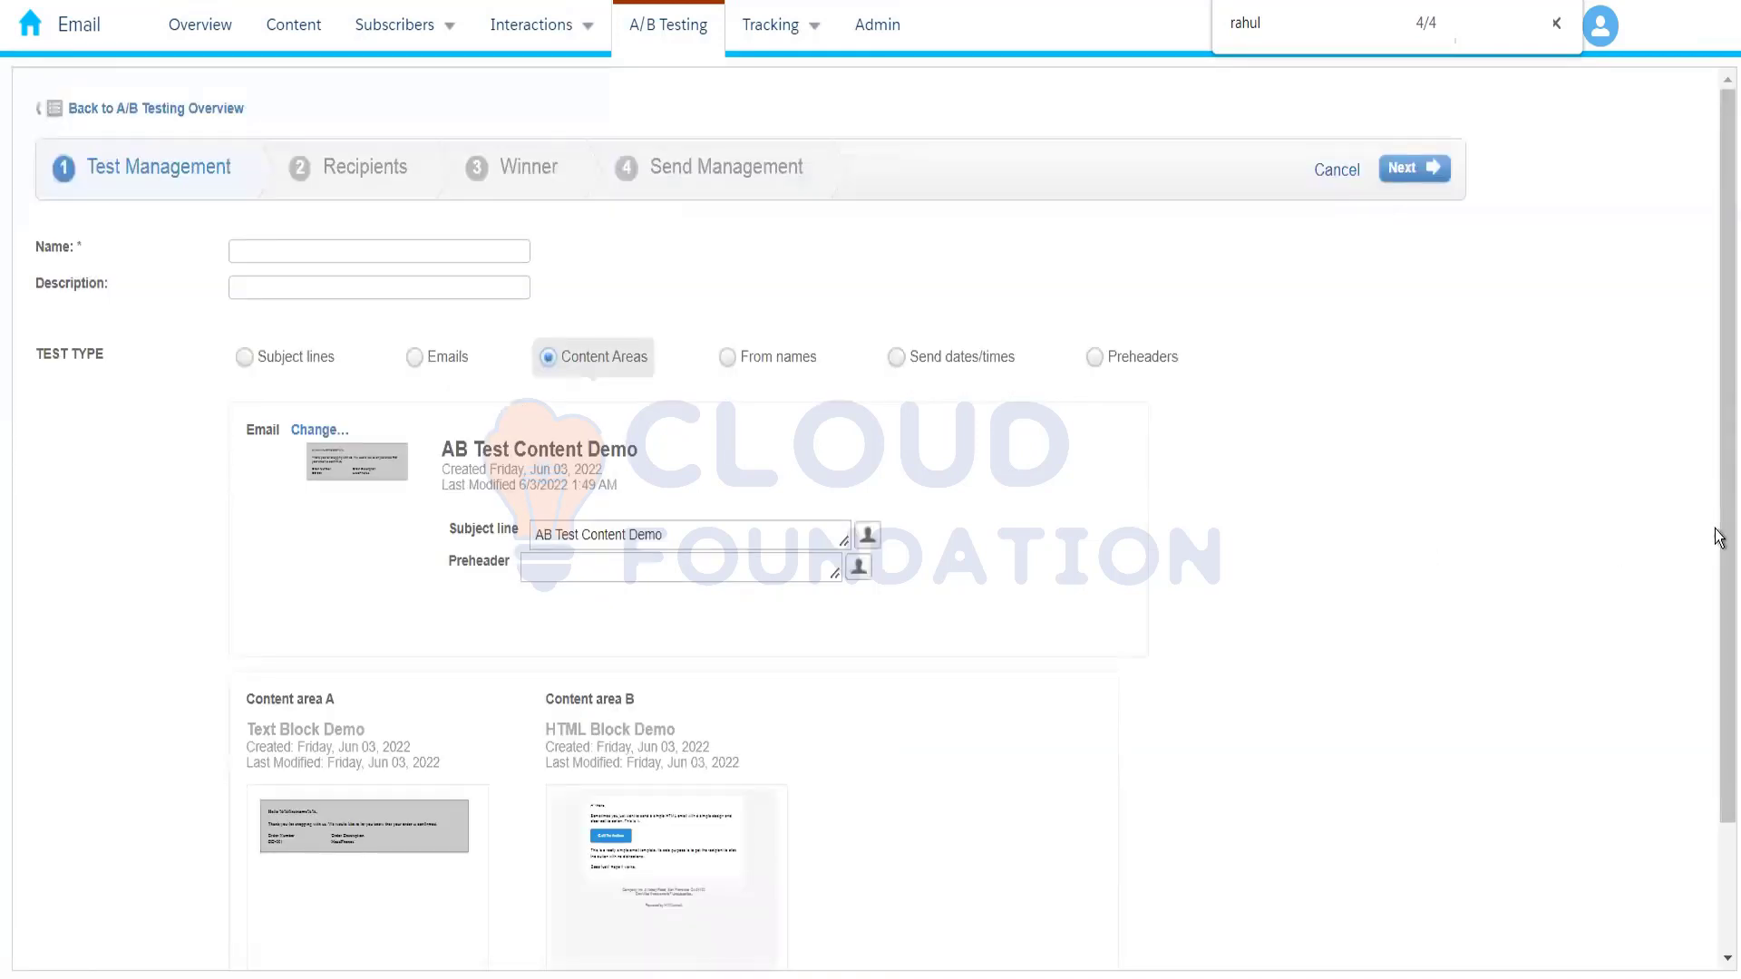
pyautogui.moveTo(1720, 536); pyautogui.dragTo(1716, 657)
pyautogui.scroll(-1, 1716, 659)
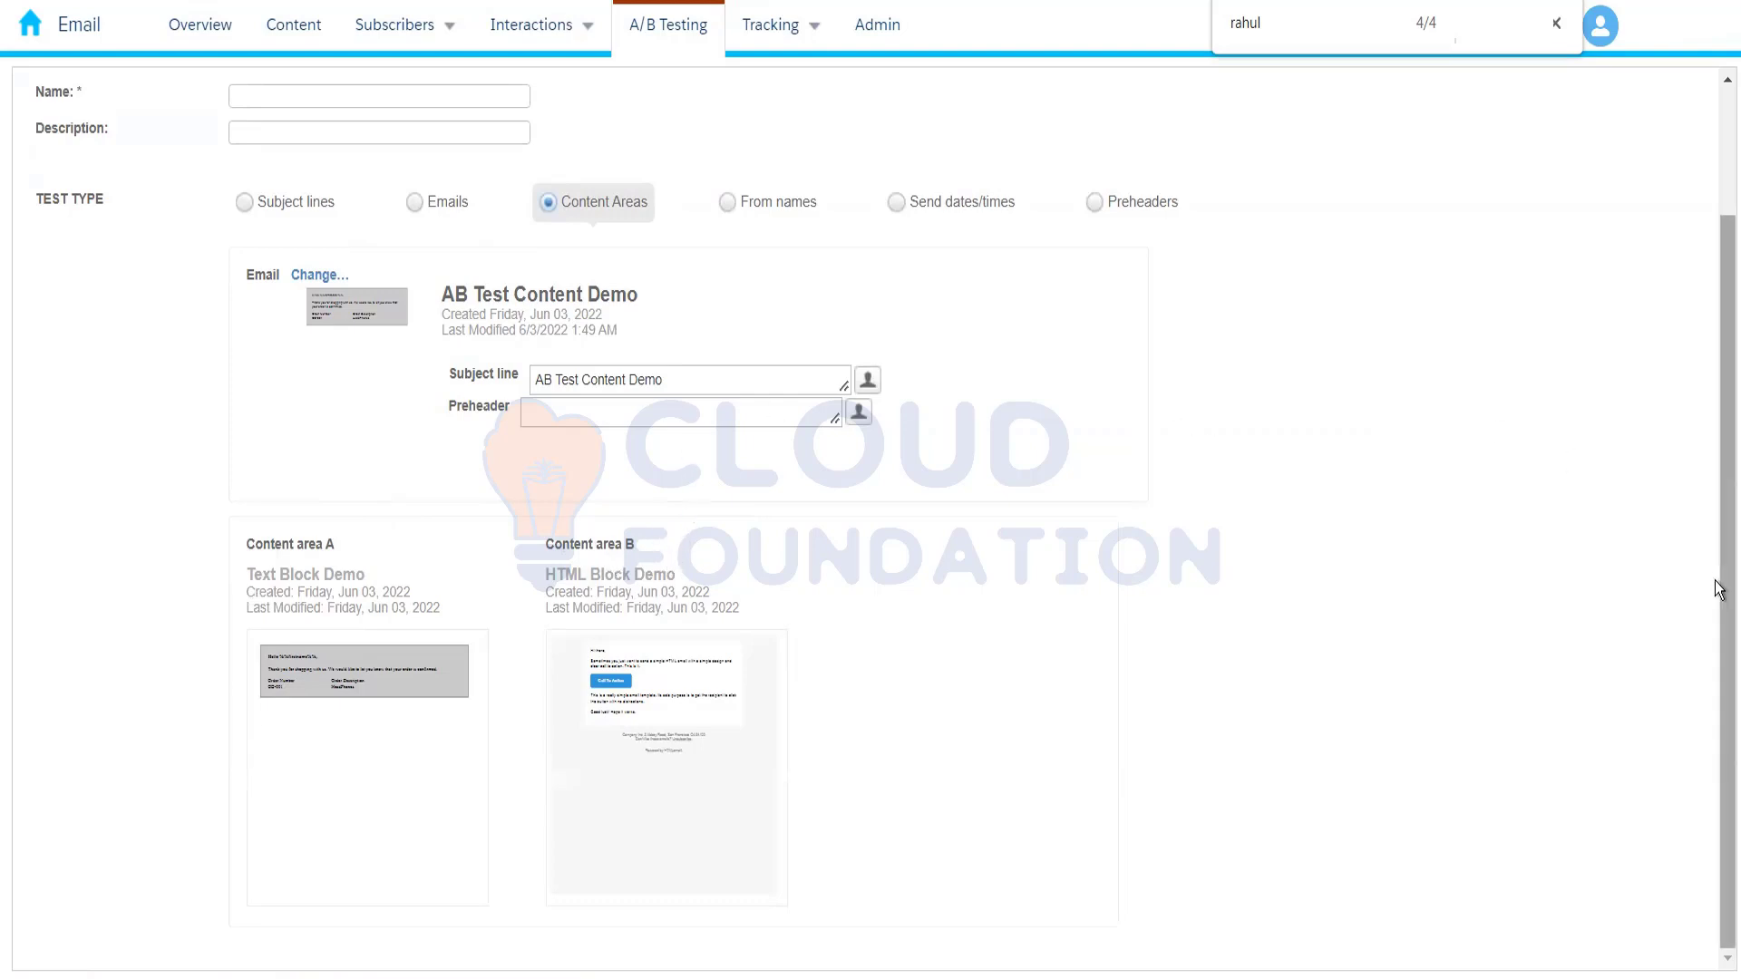
pyautogui.scroll(4, 1716, 581)
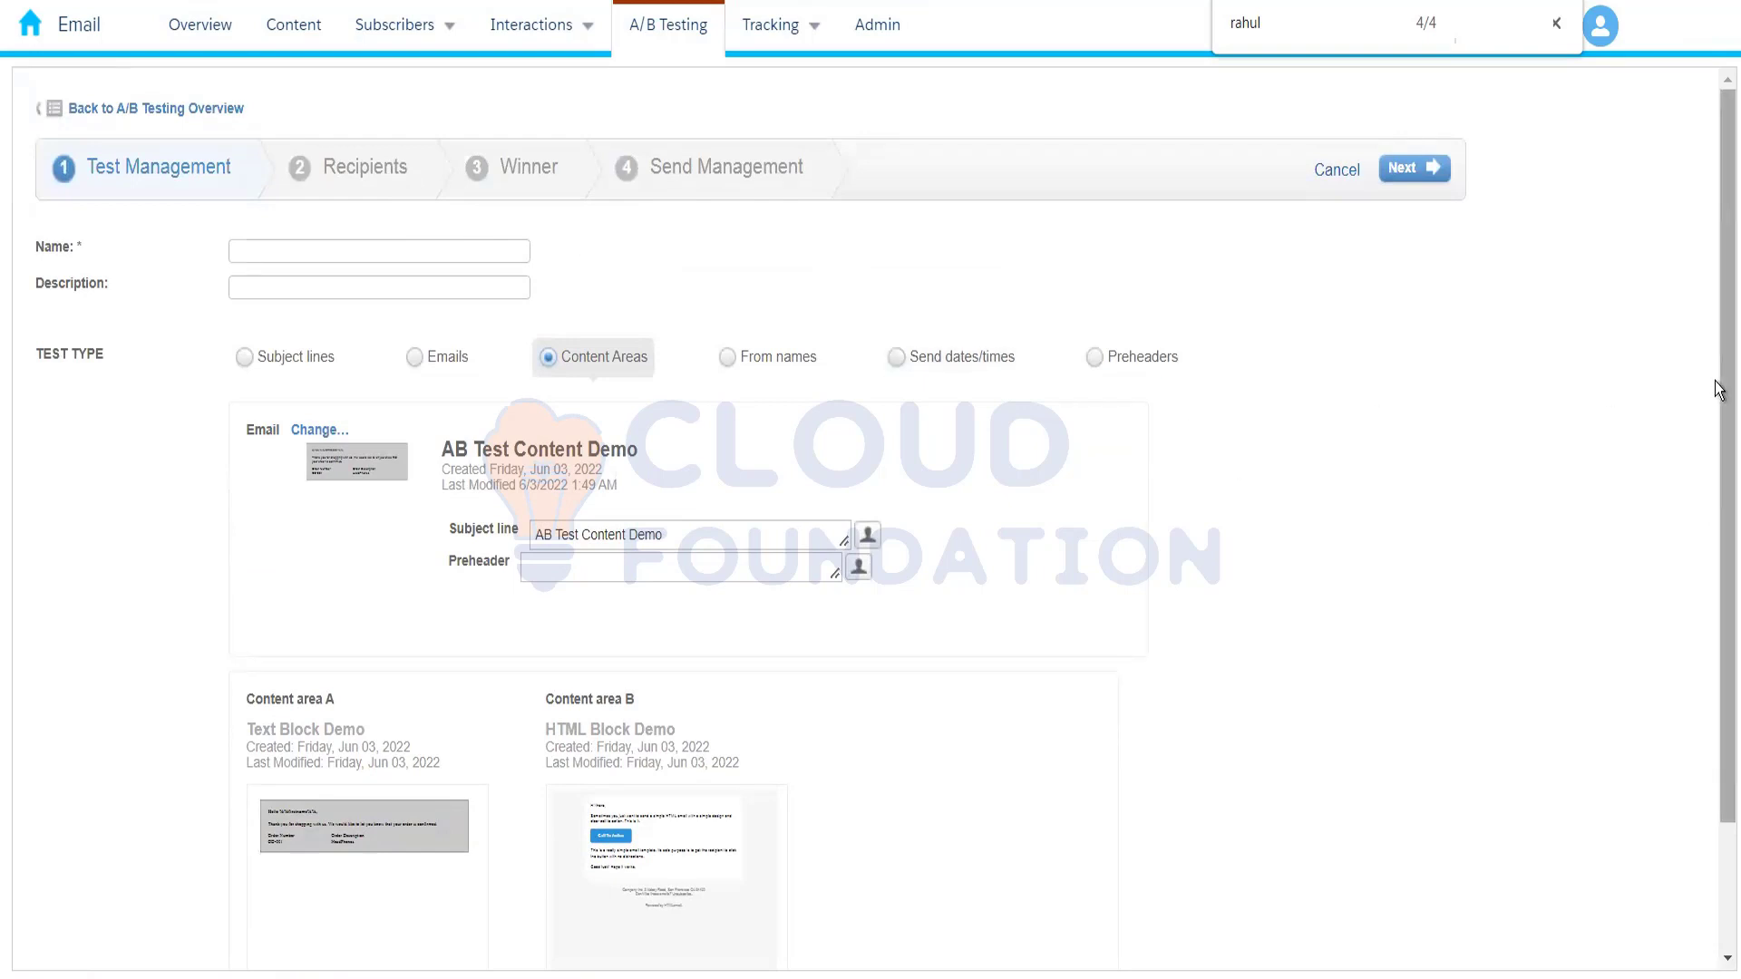
pyautogui.moveTo(1717, 390); pyautogui.dragTo(1721, 583)
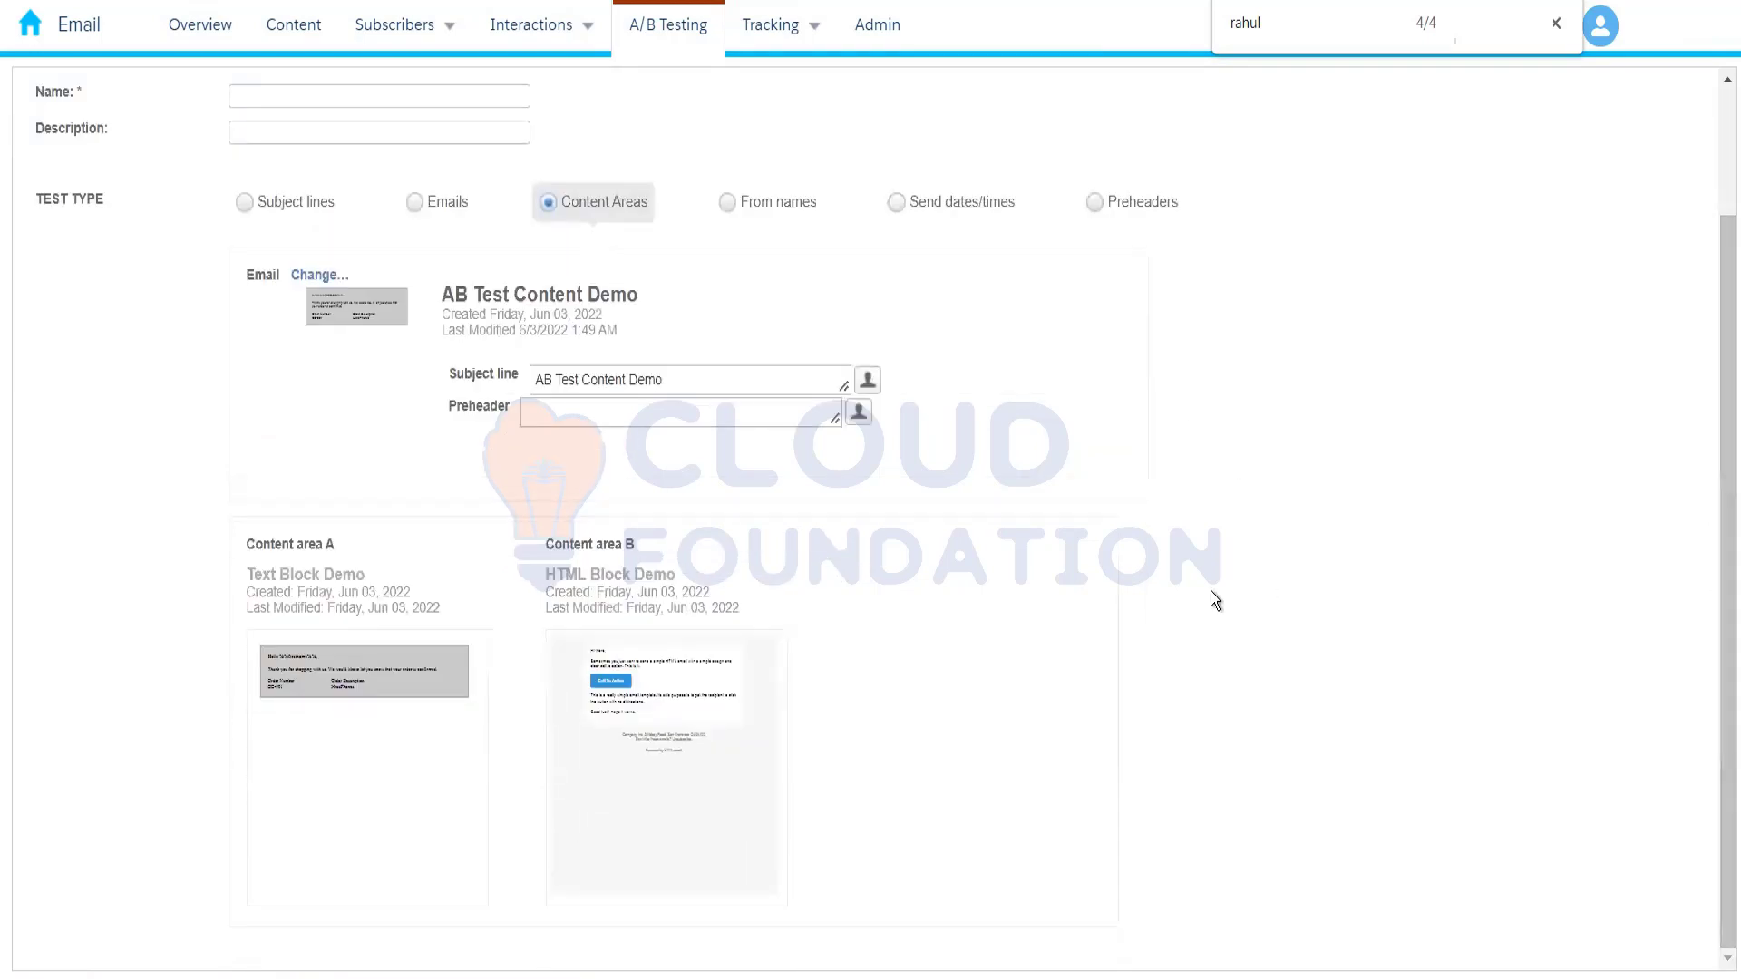